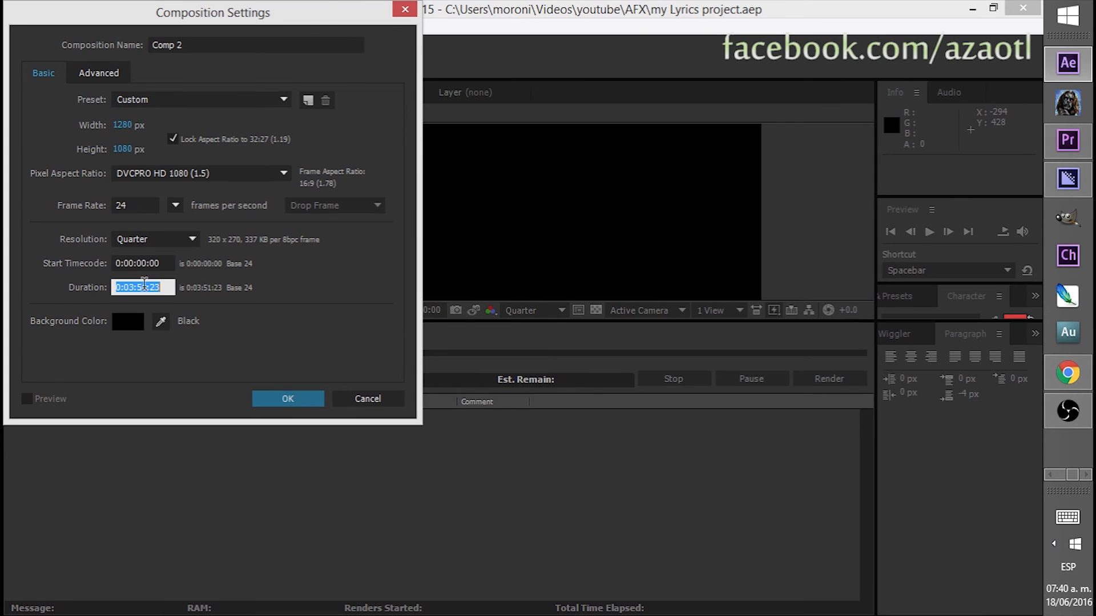
# Set the new composition's duration to 00:03:49:01 and create it
pyautogui.write('00:03:44:01')
pyautogui.write('9')
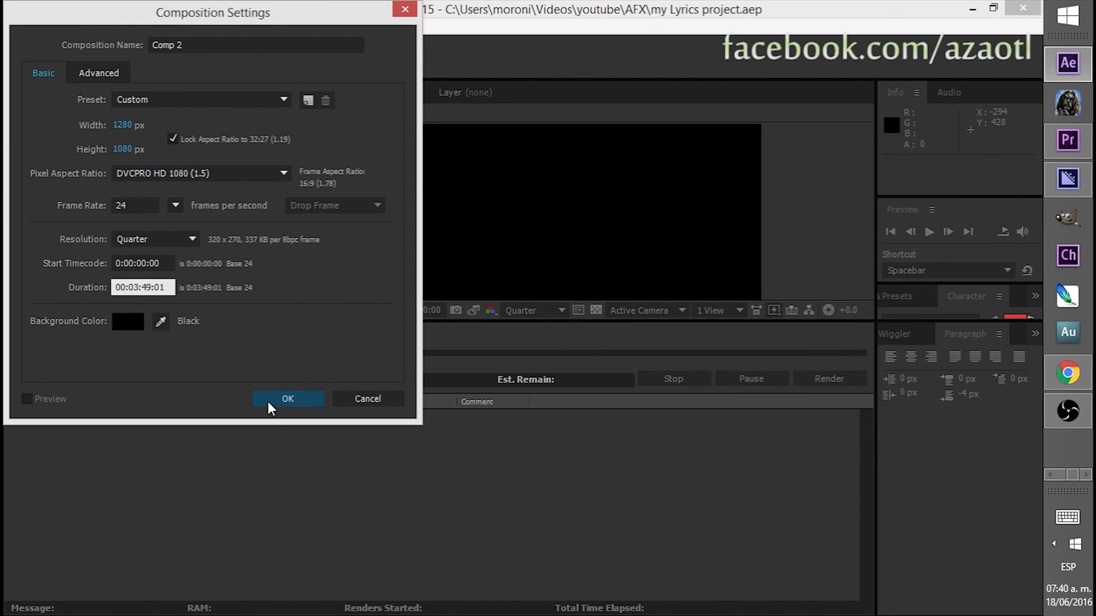
pyautogui.click(288, 399)
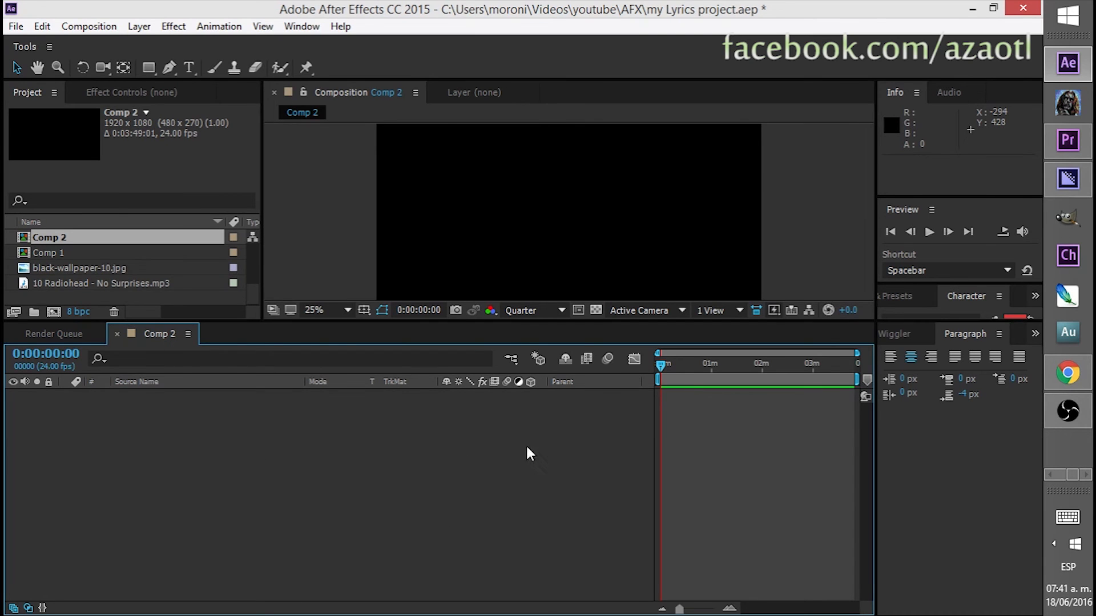
# Switch to Premiere Pro and listen to the Avicii track between about 31 and 38 seconds to locate a cue point
pyautogui.click(1068, 140)
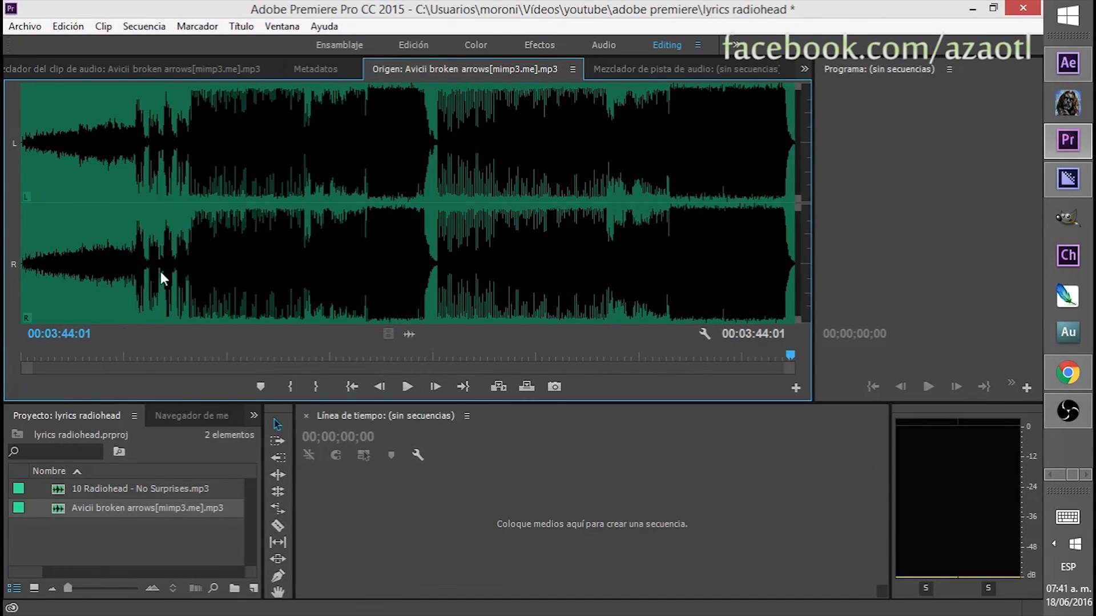
pyautogui.moveTo(161, 278)
pyautogui.mouseDown()
pyautogui.moveTo(183, 278)
pyautogui.moveTo(170, 279)
pyautogui.mouseUp()
pyautogui.click(148, 259)
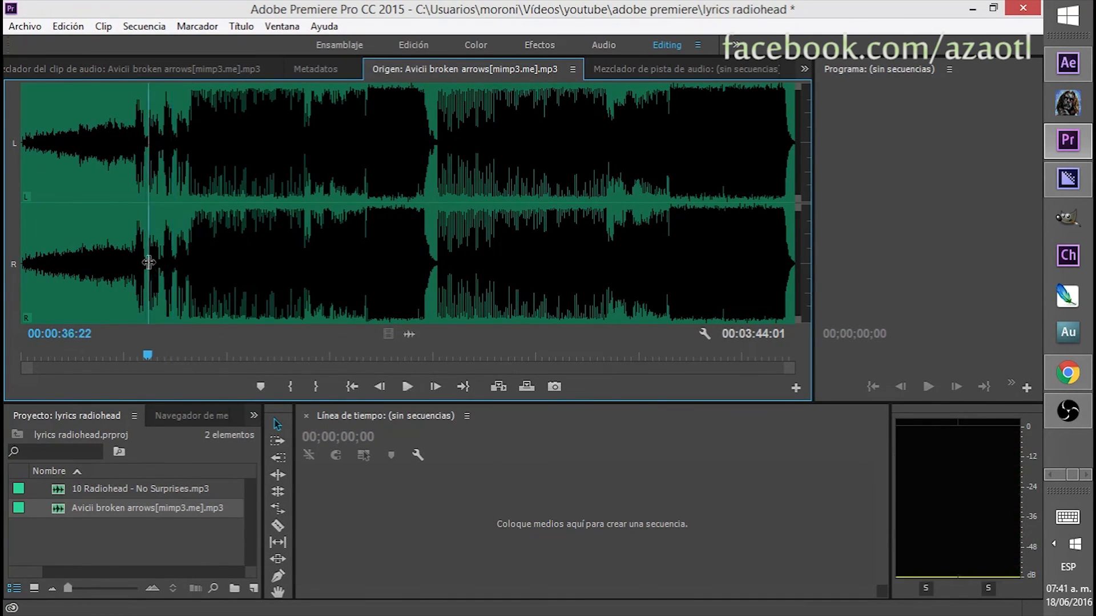
pyautogui.click(412, 390)
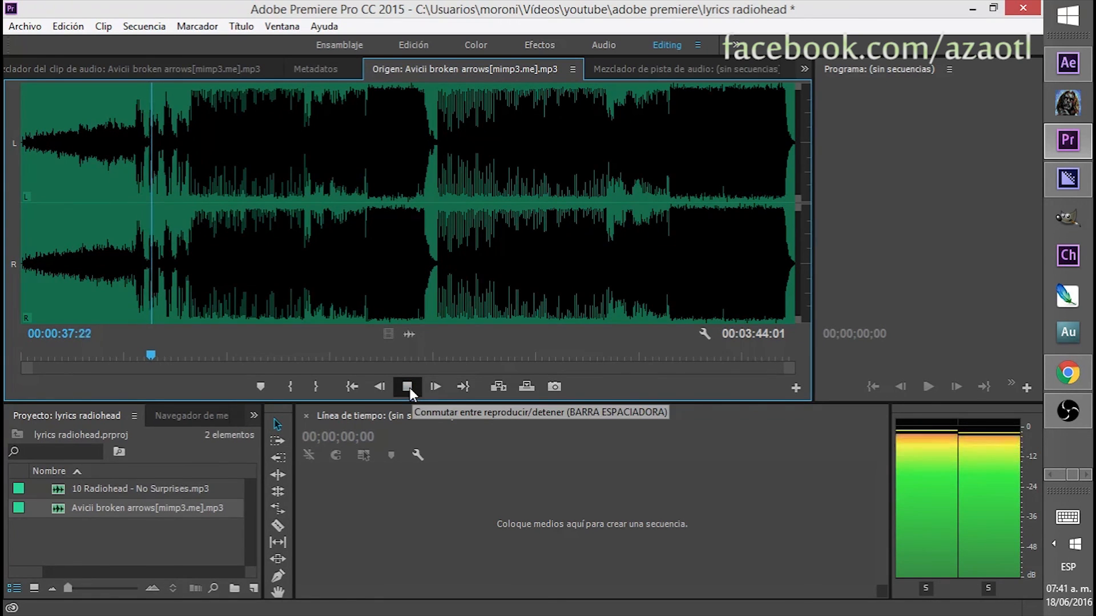
pyautogui.click(410, 388)
pyautogui.moveTo(137, 273); pyautogui.dragTo(128, 273)
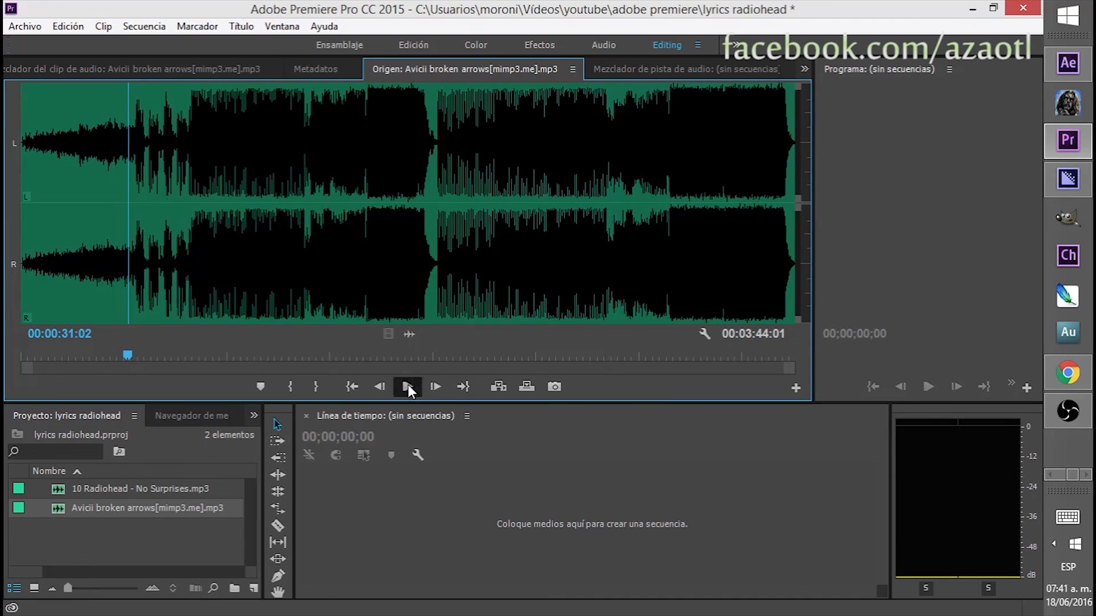
pyautogui.click(408, 385)
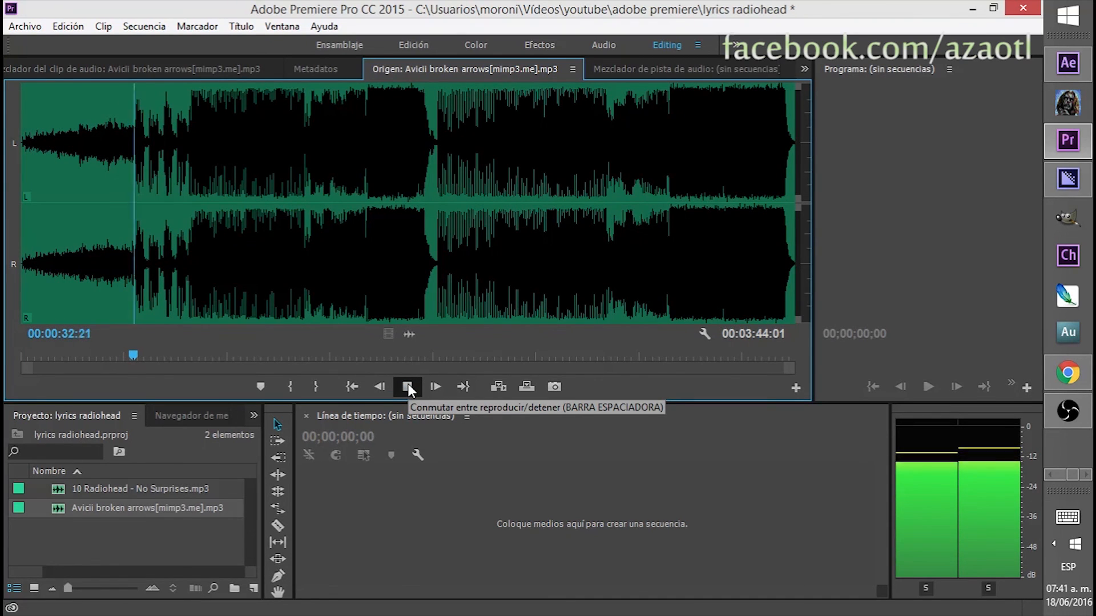
pyautogui.click(407, 386)
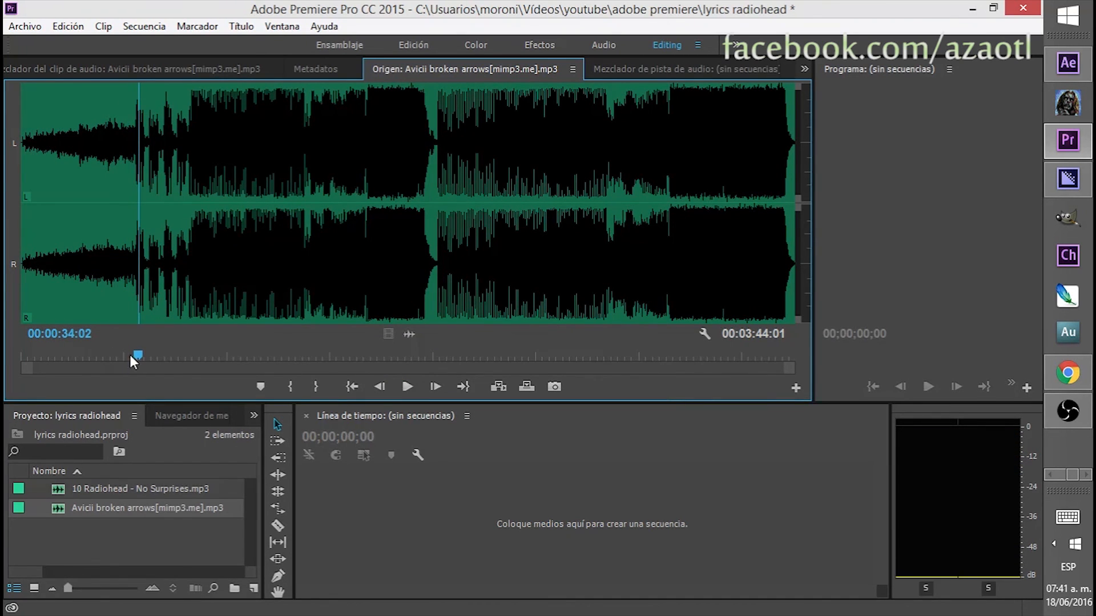
# Replay the passage around 33 seconds, cue the track at 00:00:32:17, and select that timecode
pyautogui.moveTo(136, 355); pyautogui.dragTo(132, 355)
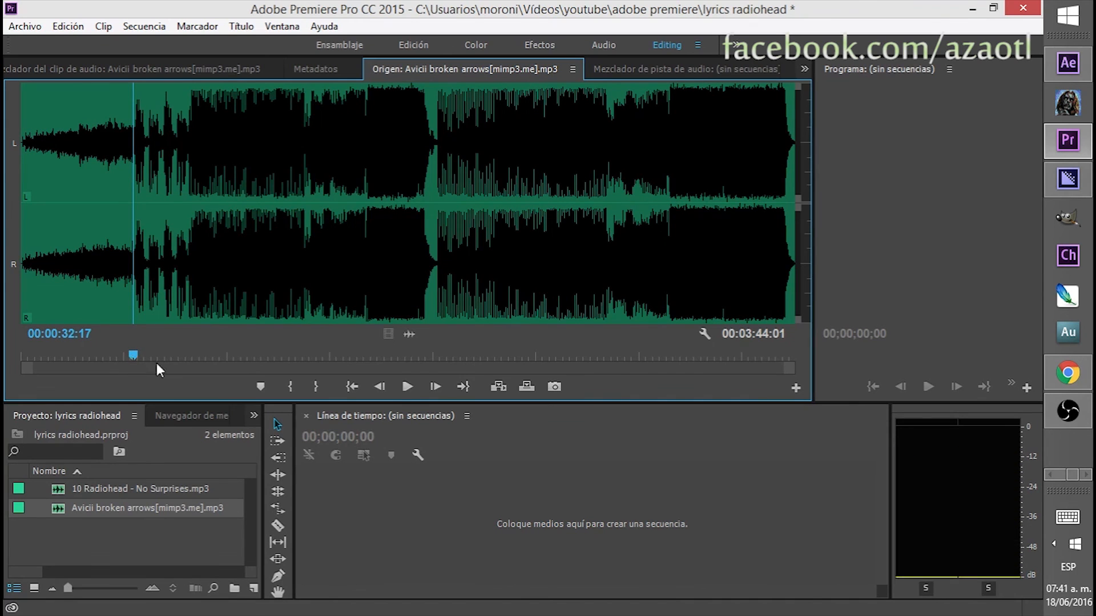
pyautogui.click(407, 387)
pyautogui.click(407, 387)
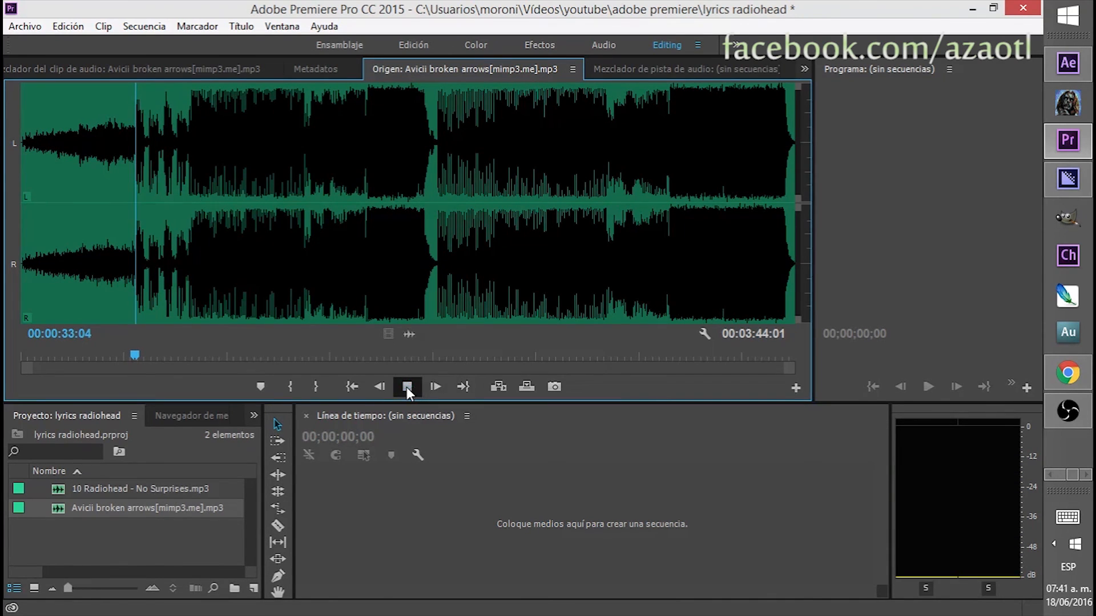
pyautogui.click(407, 387)
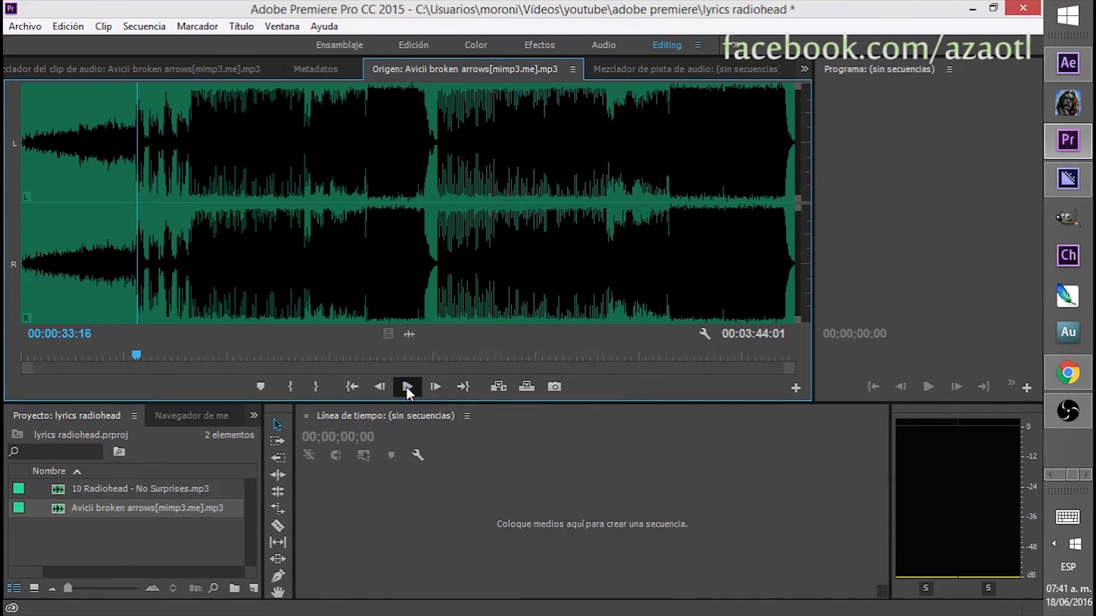
pyautogui.click(132, 355)
pyautogui.click(69, 333)
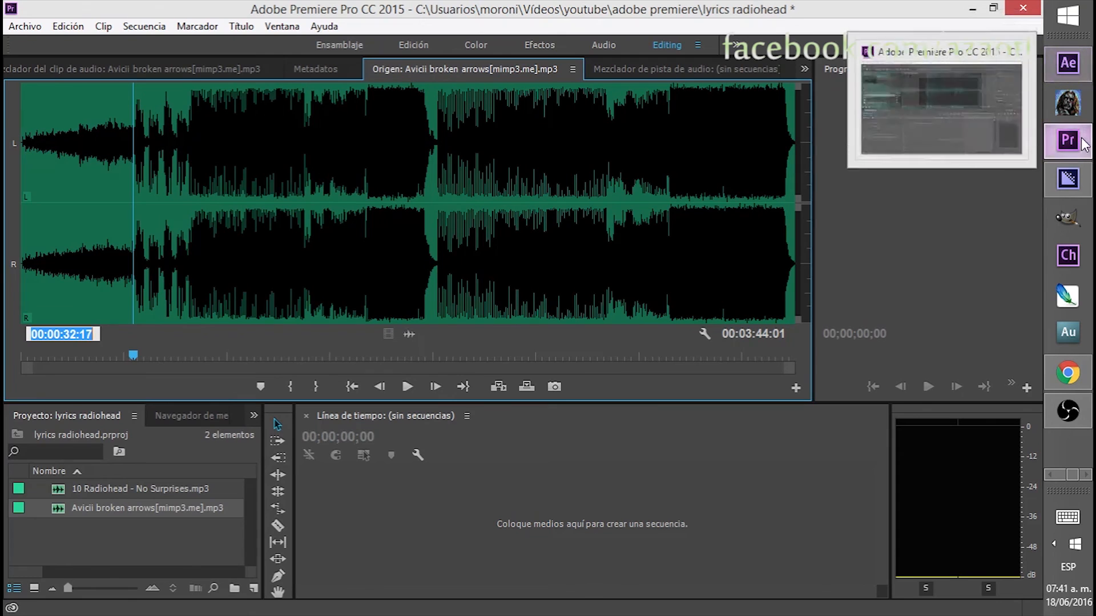
# Switch to After Effects and move Comp 2's current time to 0:00:32:17
pyautogui.click(1071, 68)
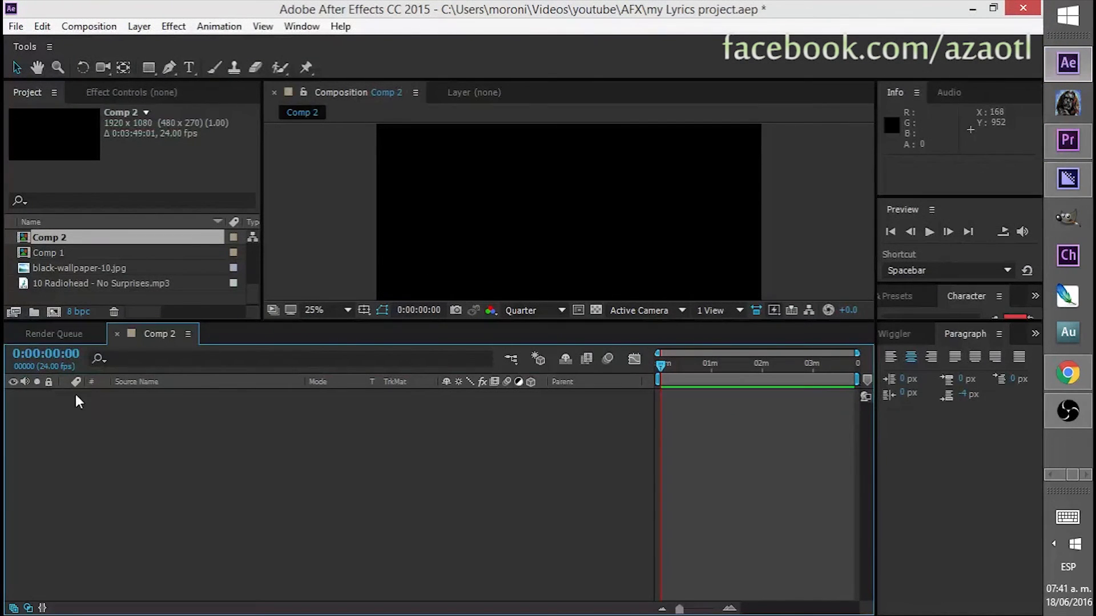
pyautogui.click(56, 355)
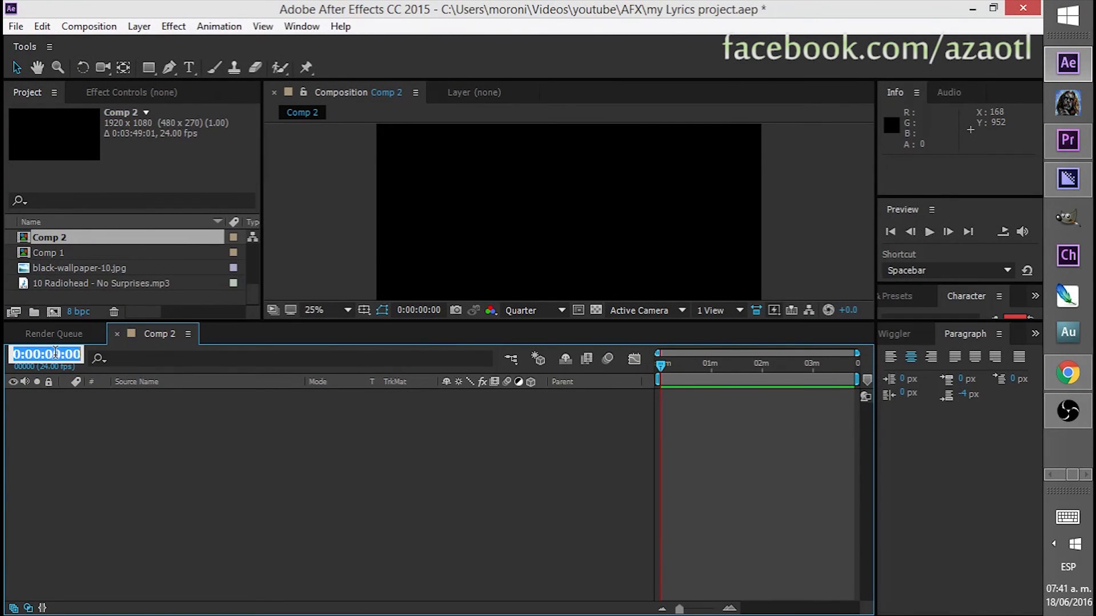
pyautogui.write('0:00:39:17')
pyautogui.press('Return')
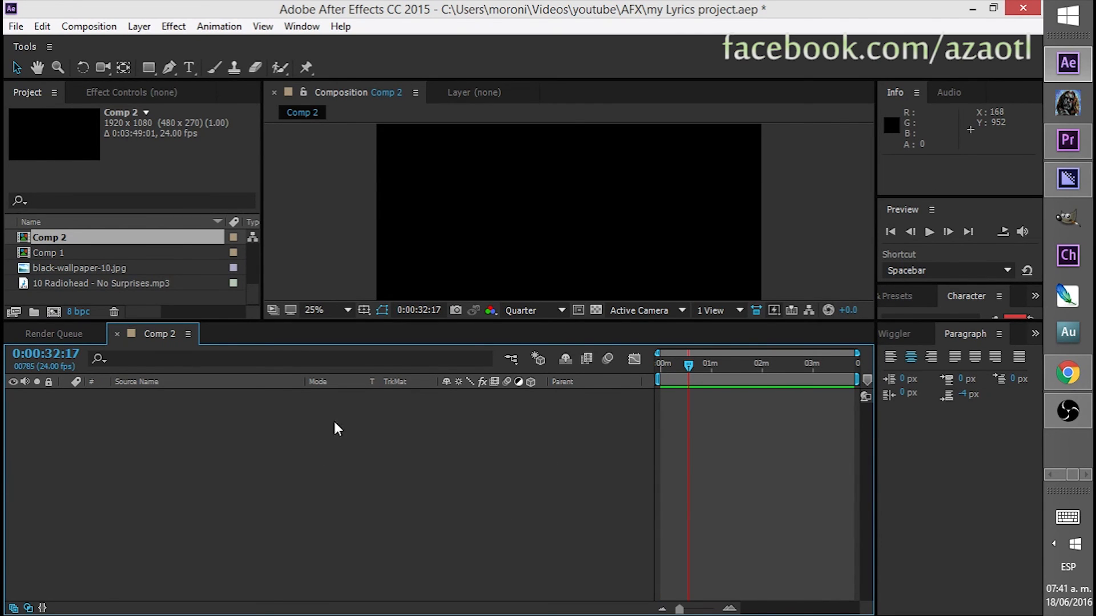
# Add black-wallpaper-10.jpg from the project files to Comp 2 as the background layer
pyautogui.scroll(5, 249, 285)
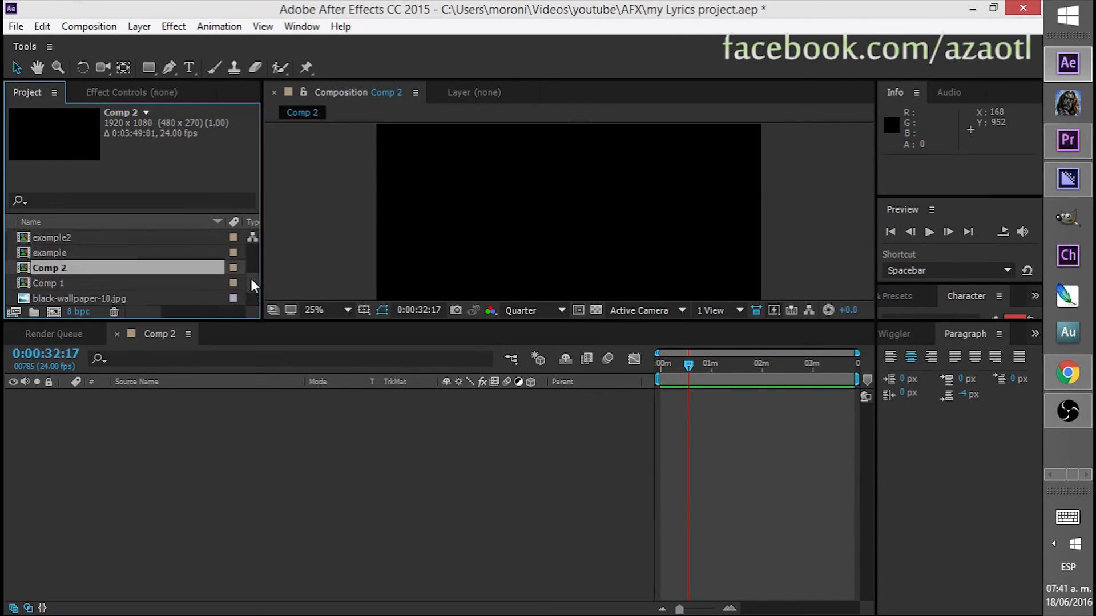
pyautogui.scroll(-1, 248, 254)
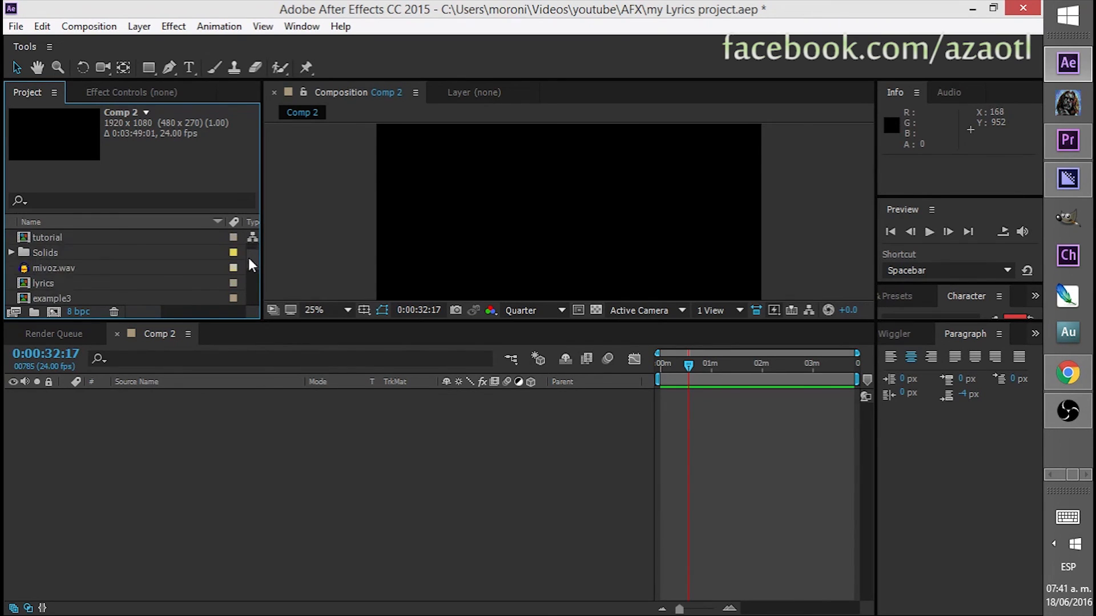
pyautogui.scroll(-6, 249, 265)
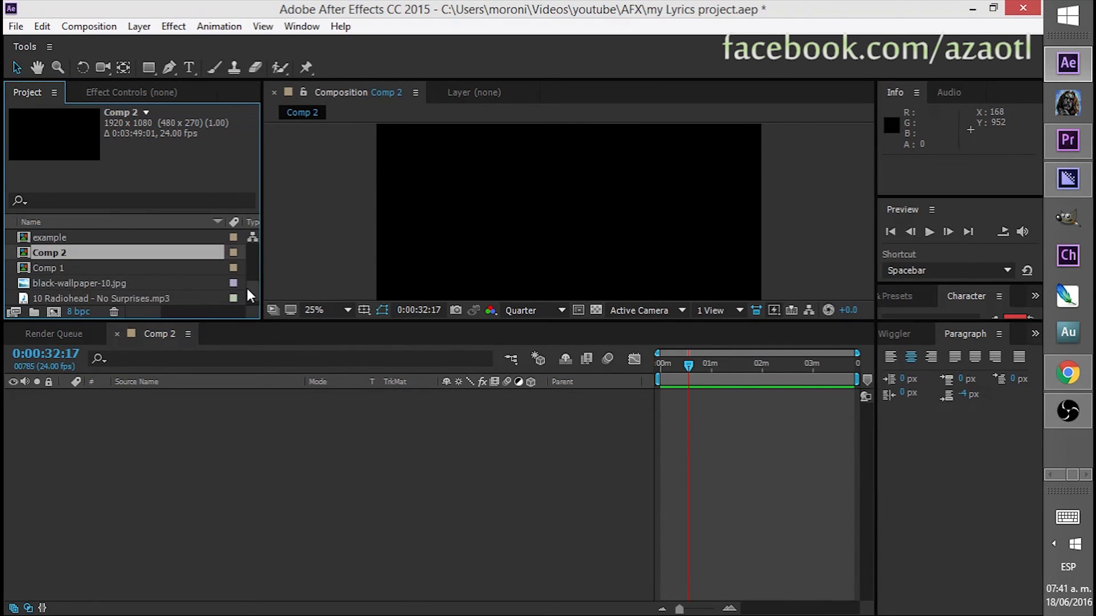
pyautogui.moveTo(23, 287); pyautogui.dragTo(115, 445)
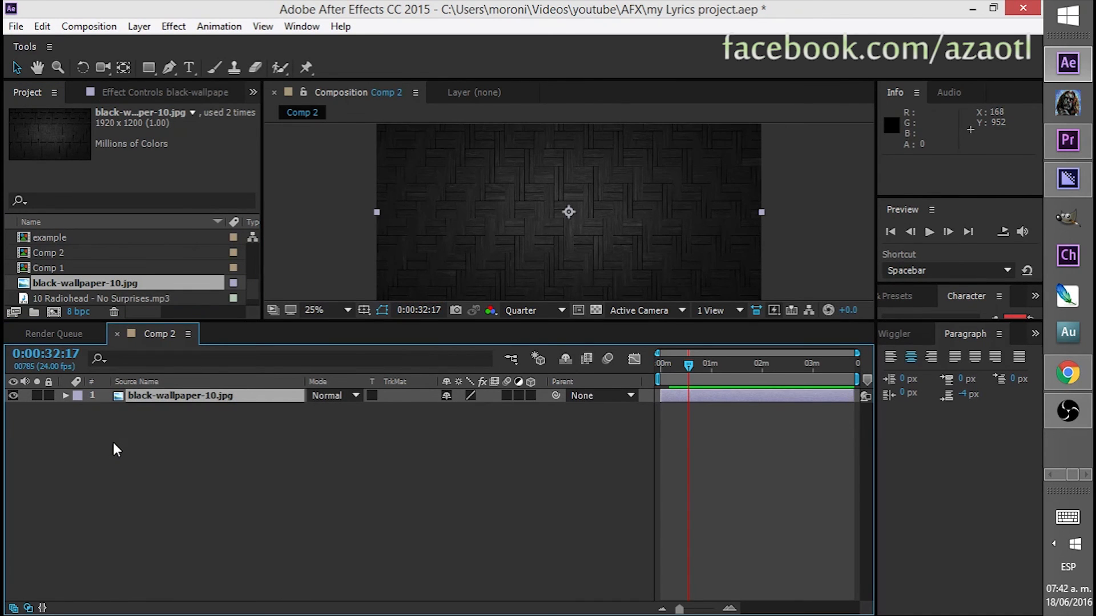
pyautogui.press(',')
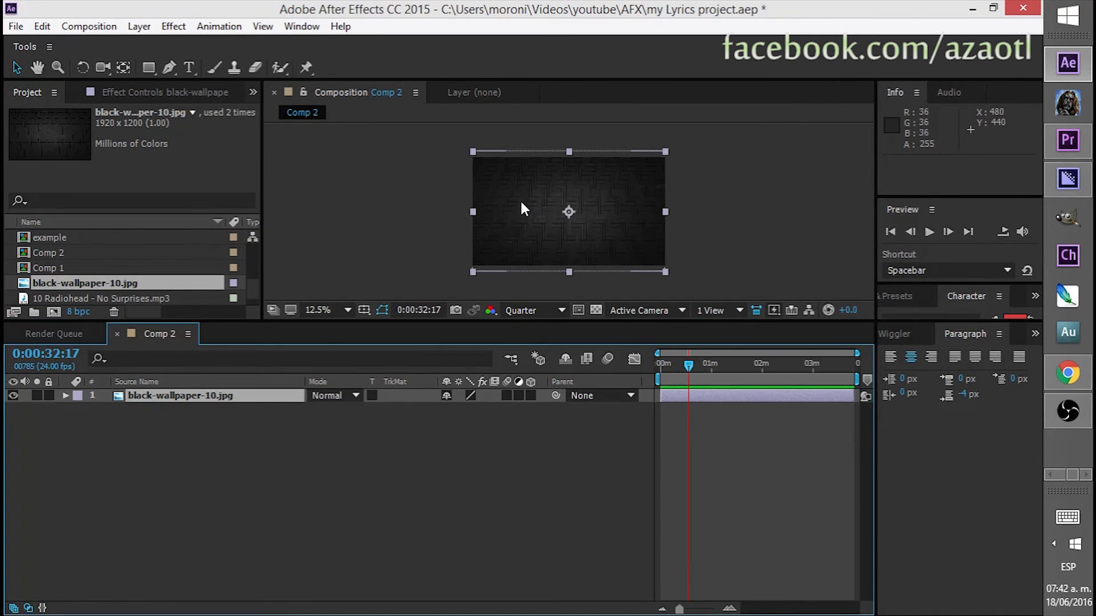
pyautogui.press('.')
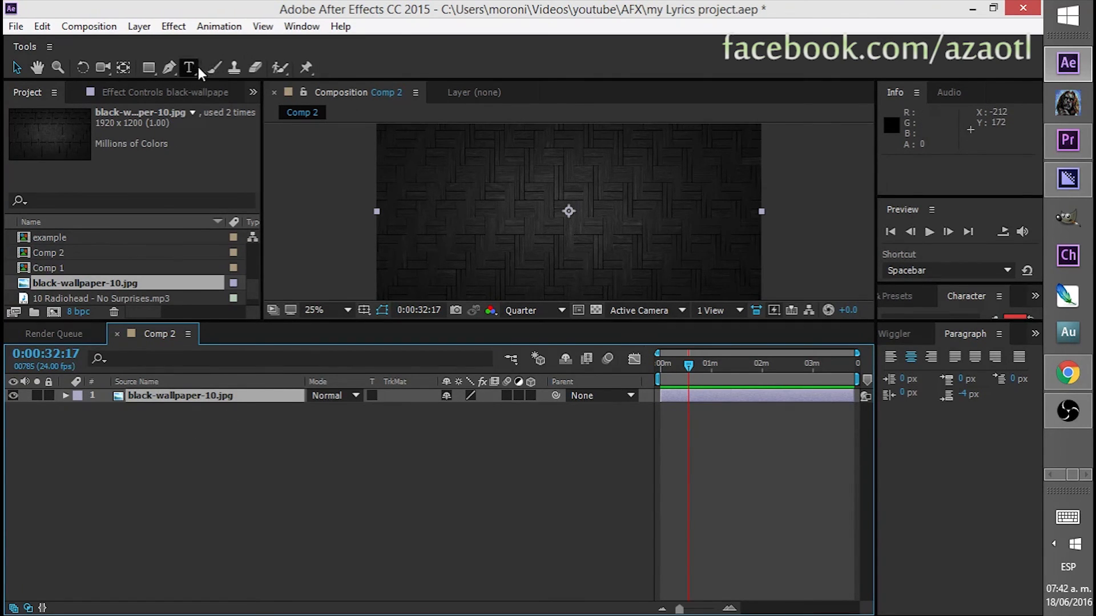
# Switch to Chrome and copy the lyric line "You stripped your love down to the wire" from the Broken Arrows lyrics page
pyautogui.click(1068, 373)
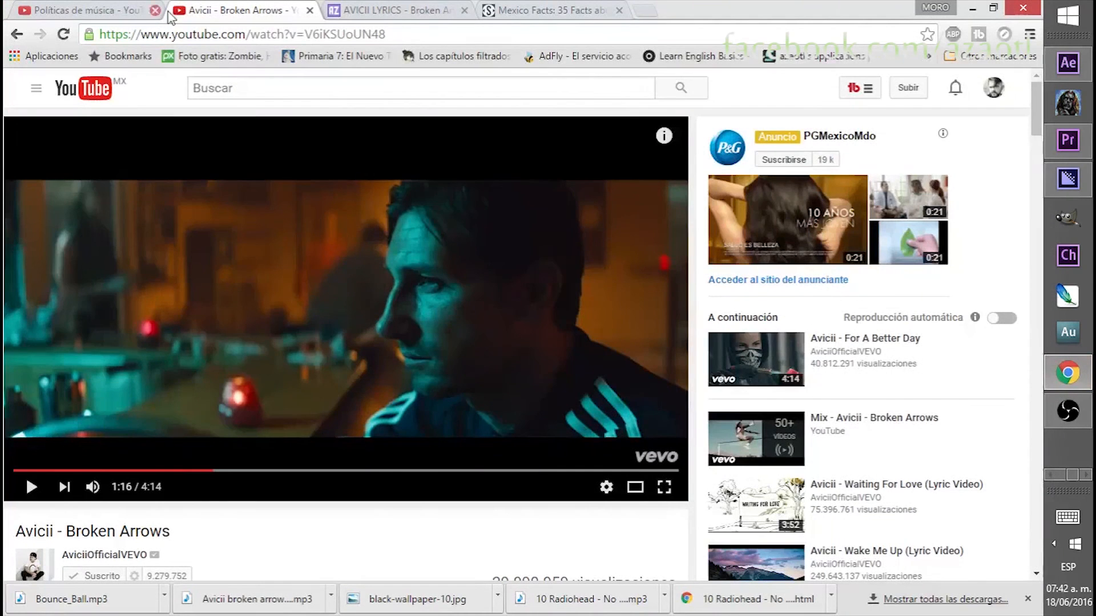
pyautogui.click(402, 10)
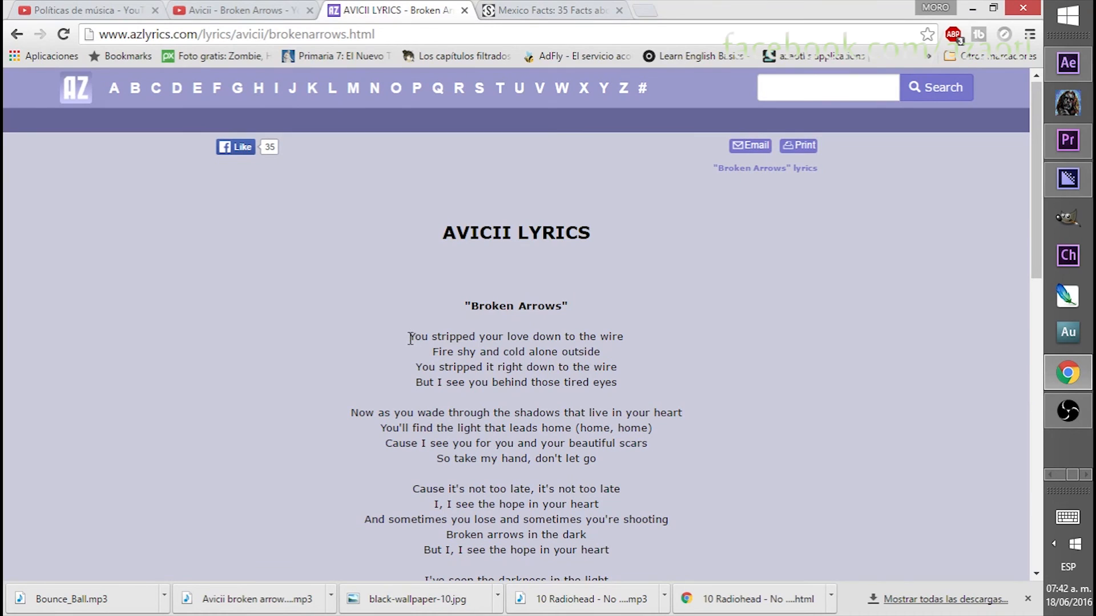
pyautogui.moveTo(409, 338); pyautogui.dragTo(625, 339)
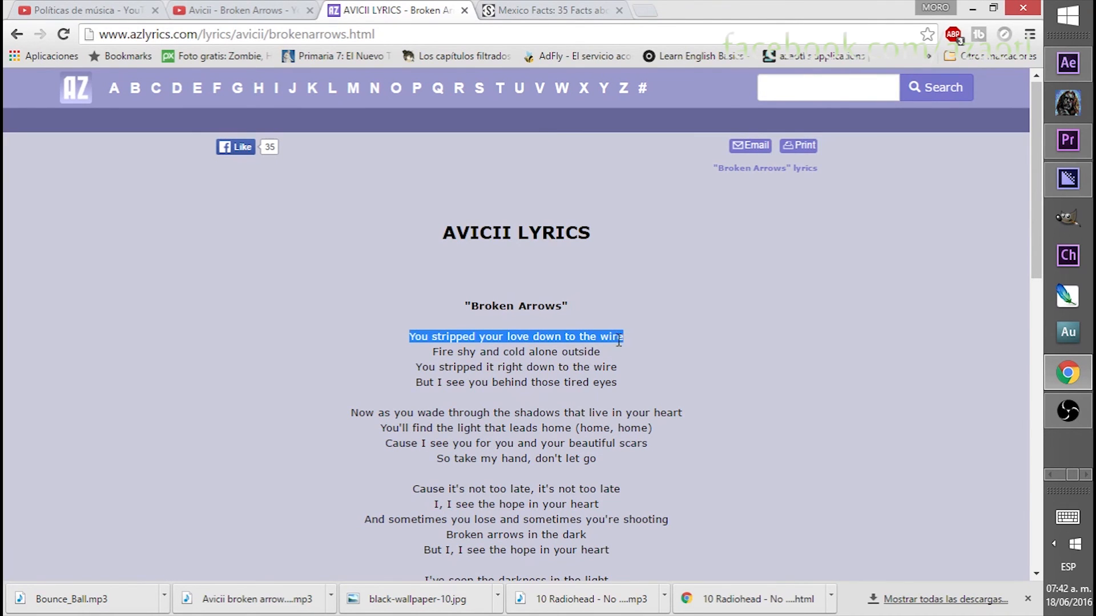
pyautogui.rightClick(618, 340)
pyautogui.click(631, 351)
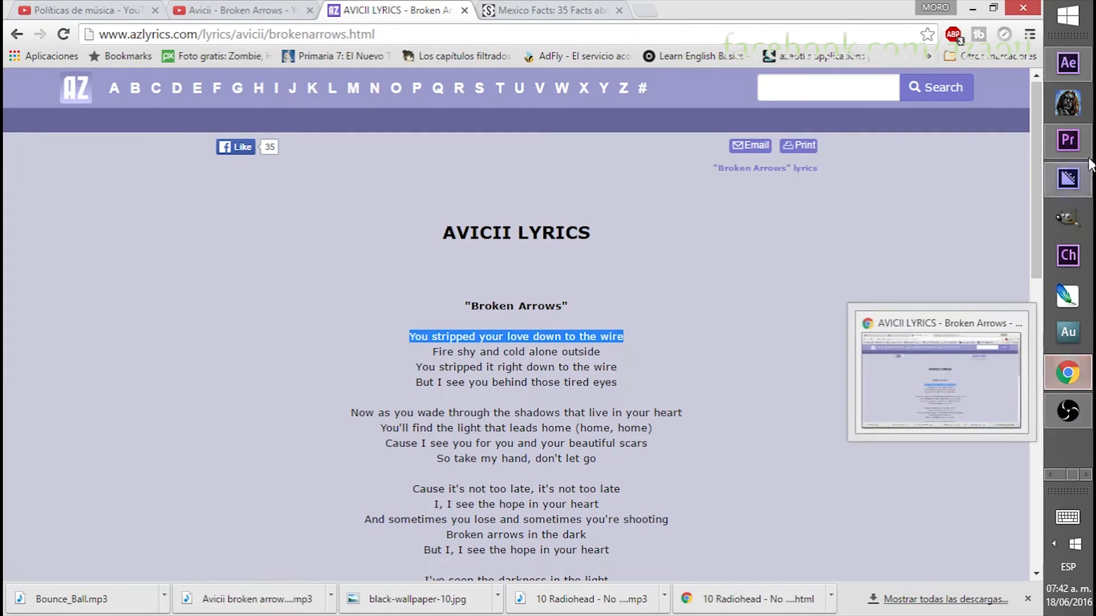
# Switch to After Effects and create a text layer in Comp 2 containing the copied lyric line
pyautogui.click(1080, 70)
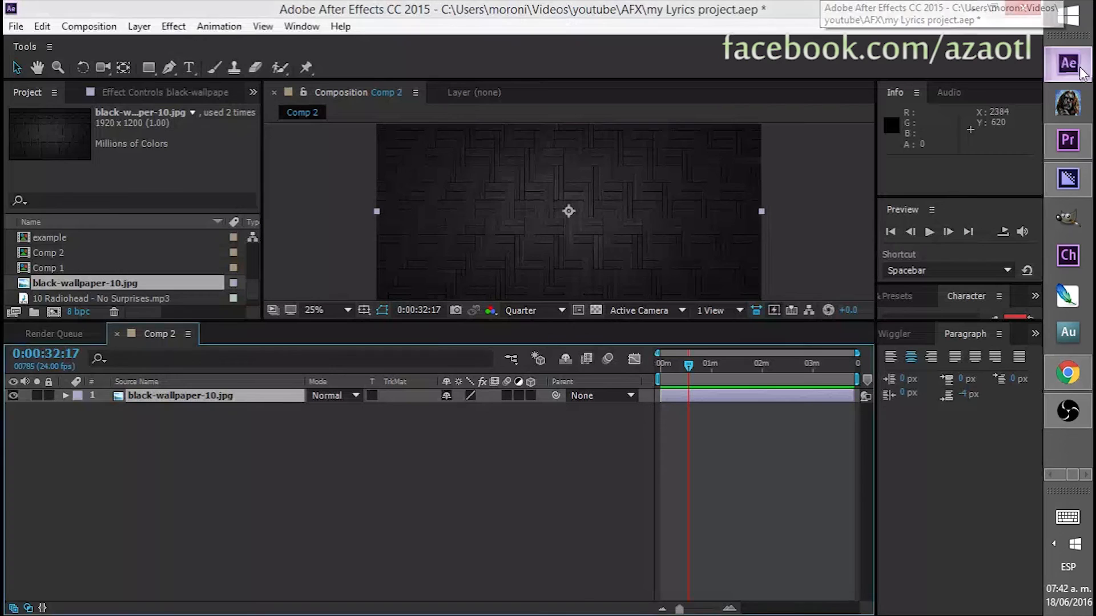
pyautogui.click(189, 68)
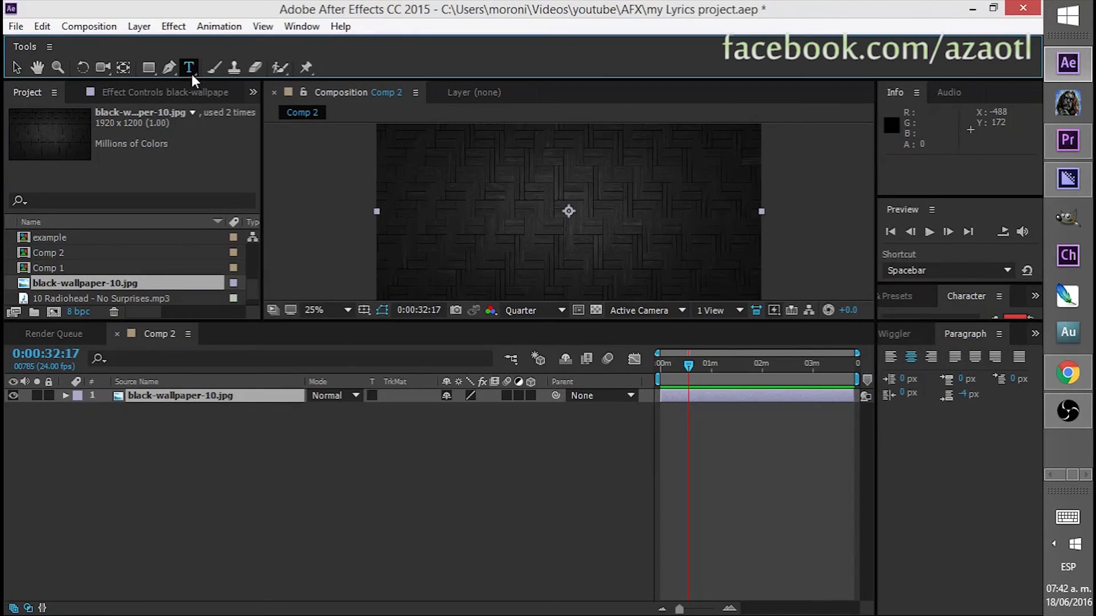
pyautogui.click(500, 243)
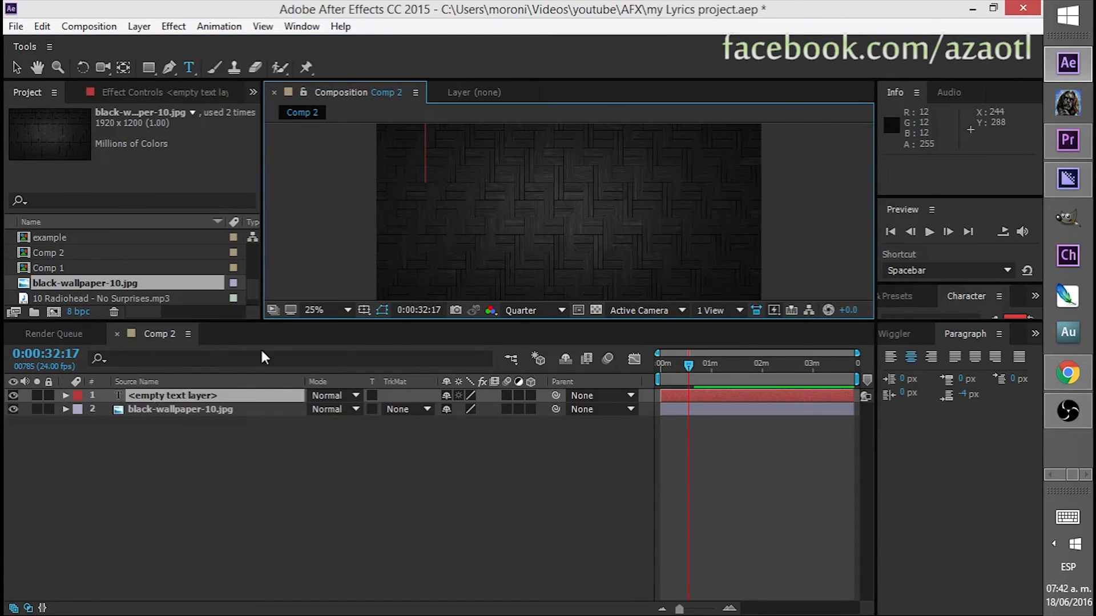
pyautogui.hotkey('ctrl', 'v')
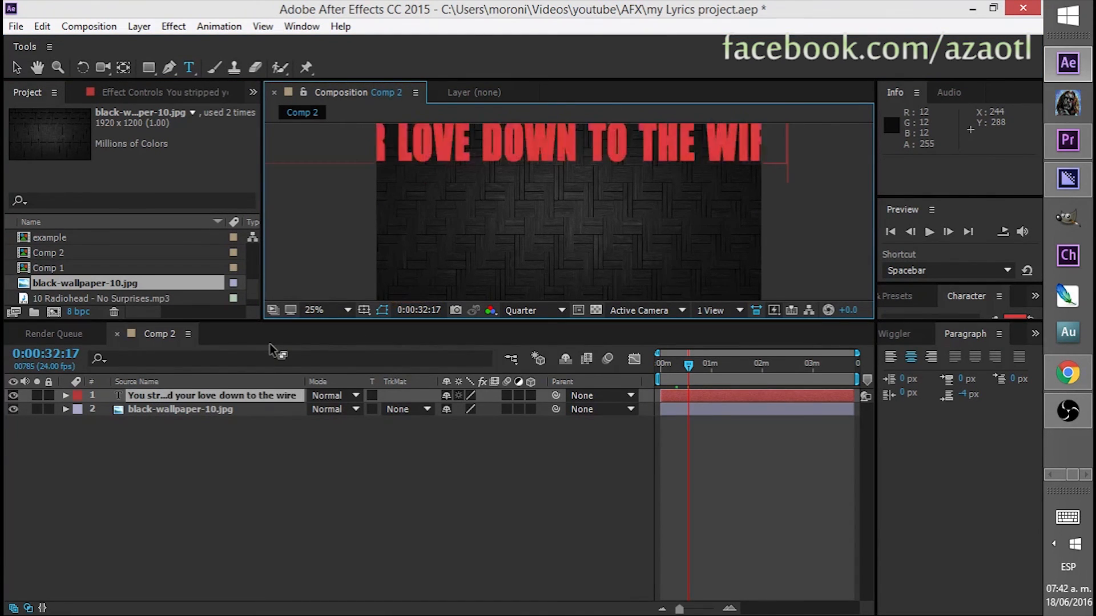
# Scale the lyric text layer to 59% and move it to about 1052, 444 in the composition
pyautogui.click(183, 398)
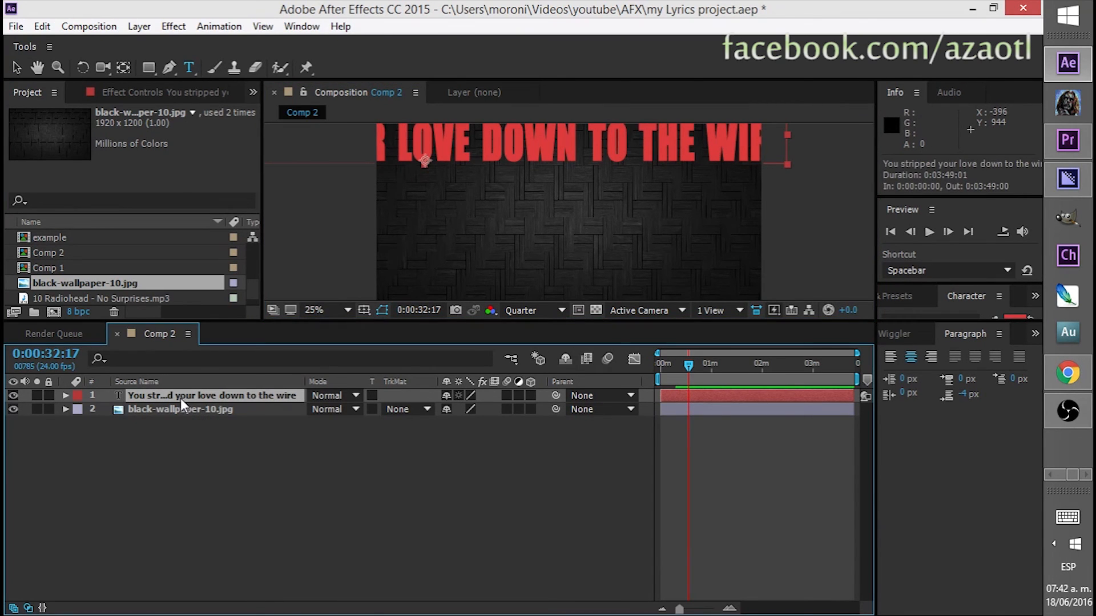
pyautogui.press('s')
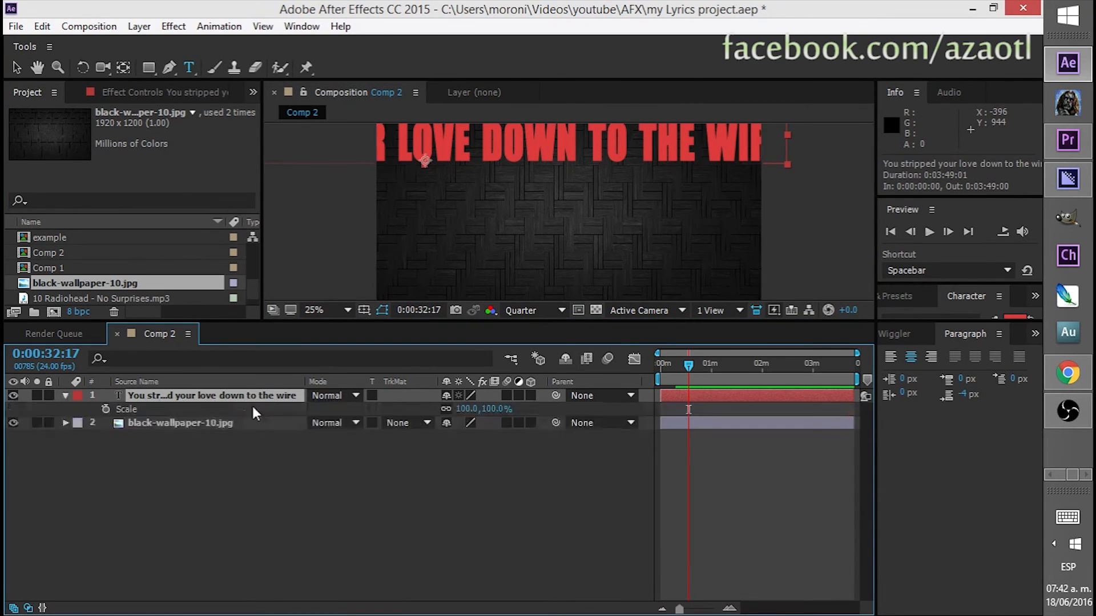
pyautogui.moveTo(453, 409); pyautogui.dragTo(429, 408)
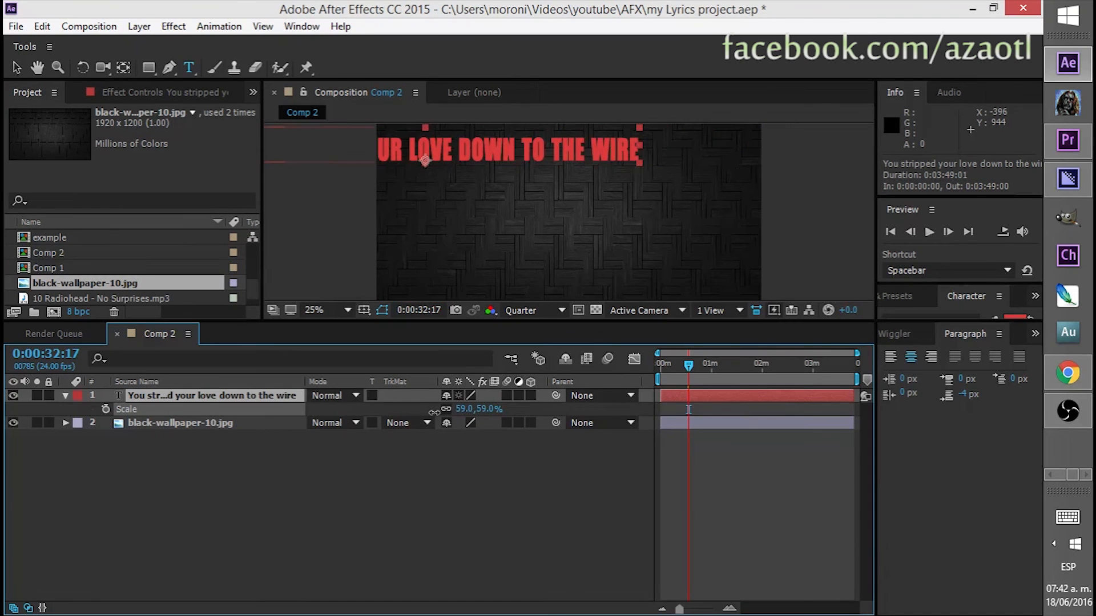
pyautogui.click(17, 68)
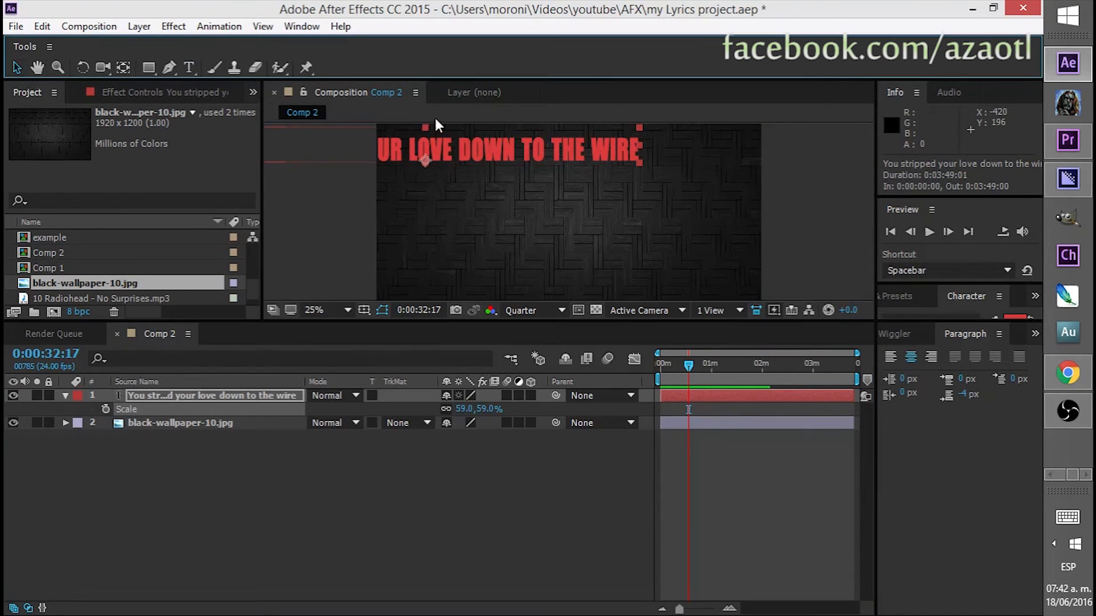
pyautogui.moveTo(453, 158); pyautogui.dragTo(591, 180)
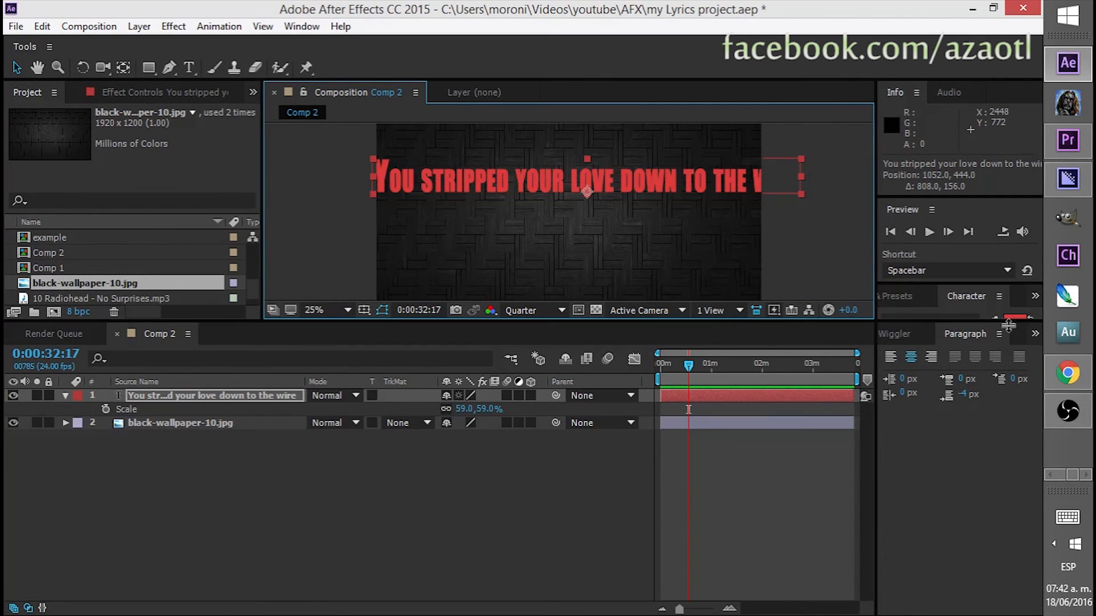
# Recolor the lyric text to a near-white grey and move its layer to about 1260, 332 in the composition
pyautogui.moveTo(1008, 324); pyautogui.dragTo(1008, 380)
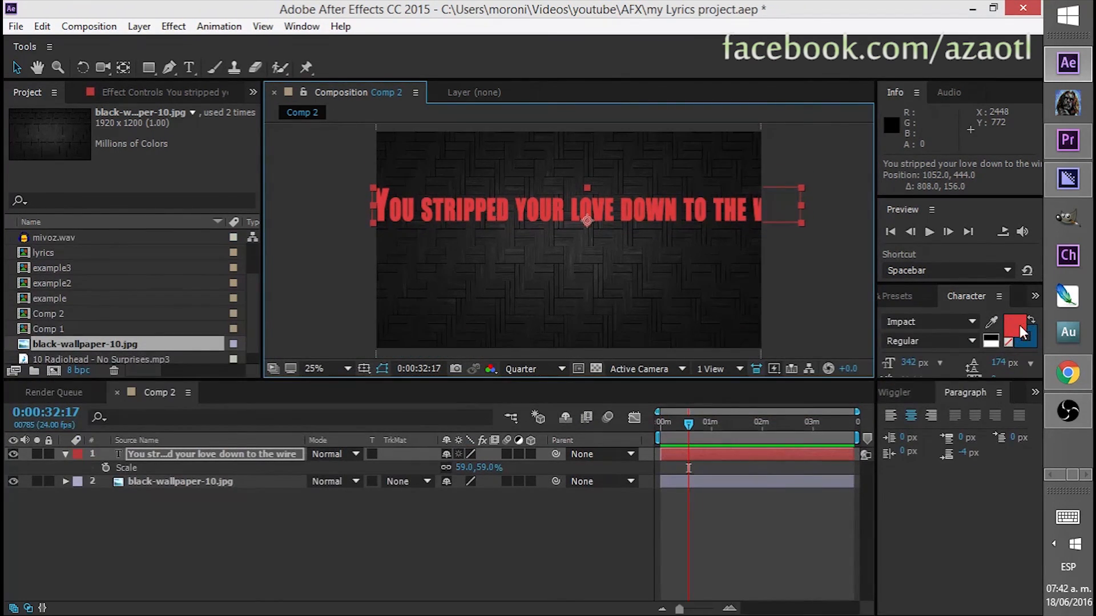
pyautogui.click(1019, 330)
pyautogui.moveTo(42, 103); pyautogui.dragTo(19, 57)
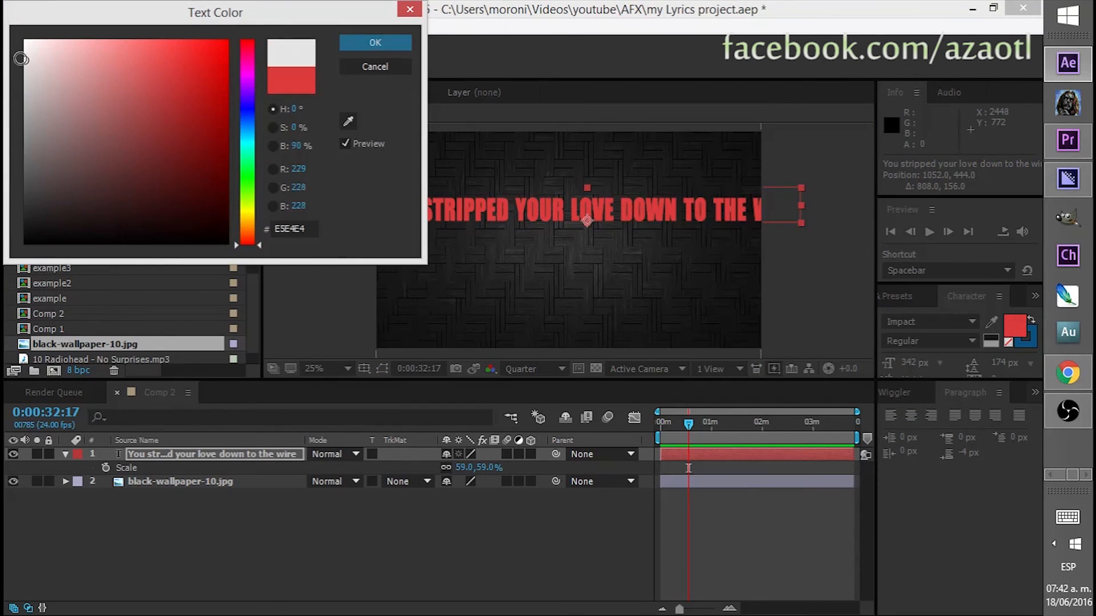
pyautogui.click(374, 44)
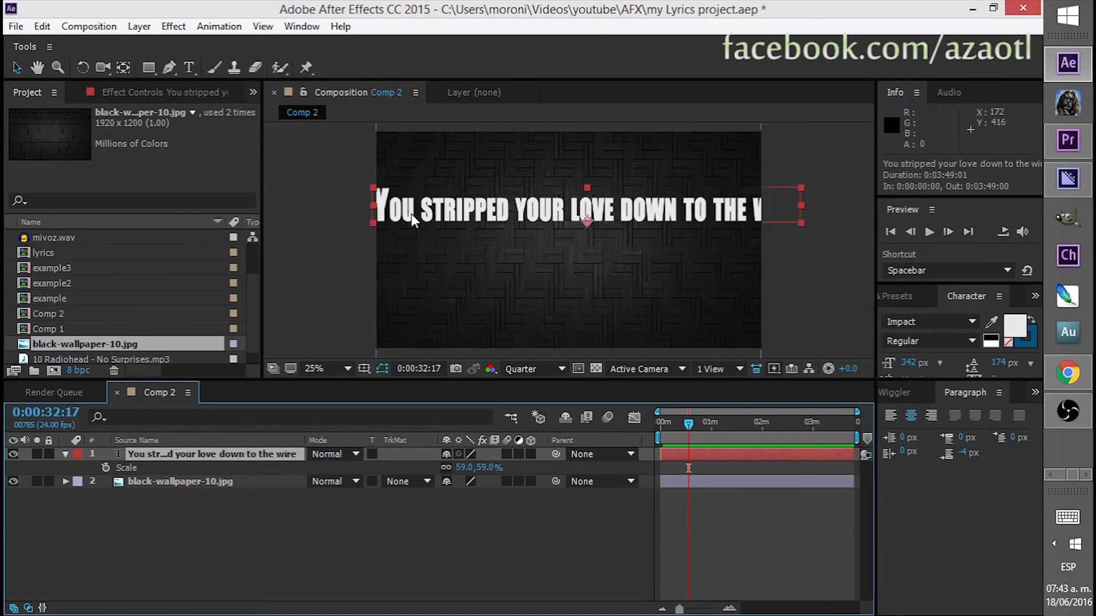
pyautogui.moveTo(420, 206); pyautogui.dragTo(461, 176)
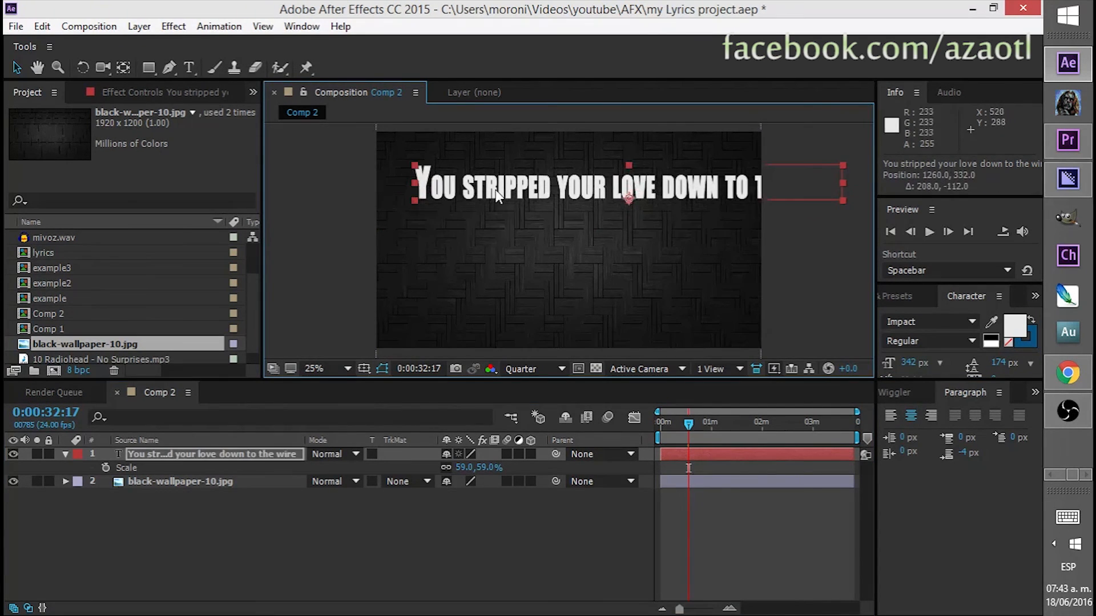
# Split "your love down to the wire" out of the lyric layer into a new text layer positioned at about 1024, 668
pyautogui.doubleClick(559, 185)
pyautogui.click(559, 186)
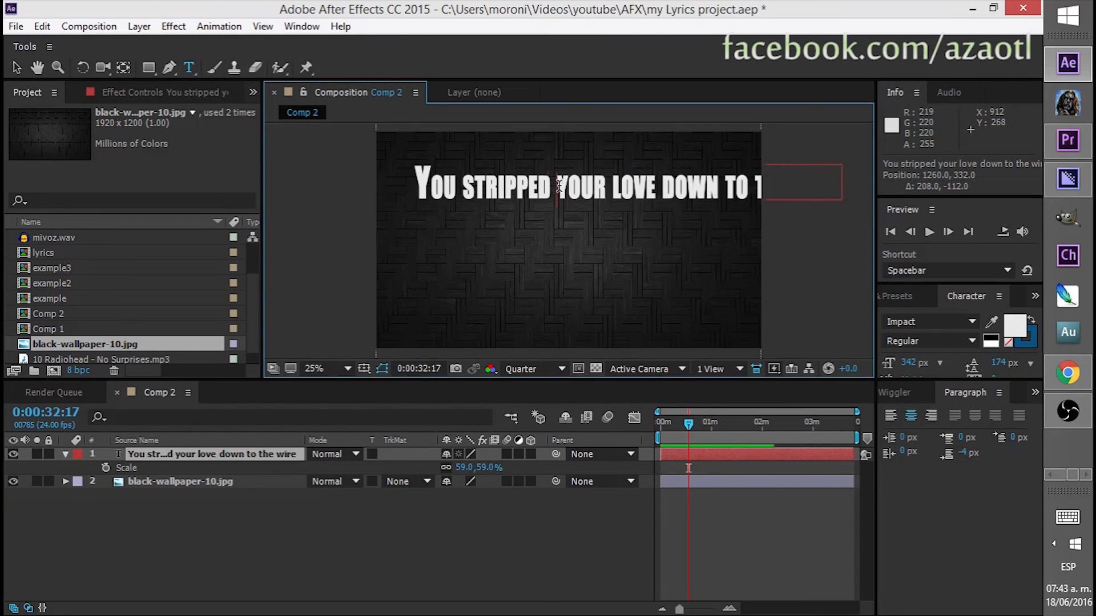
pyautogui.moveTo(560, 185); pyautogui.dragTo(721, 183)
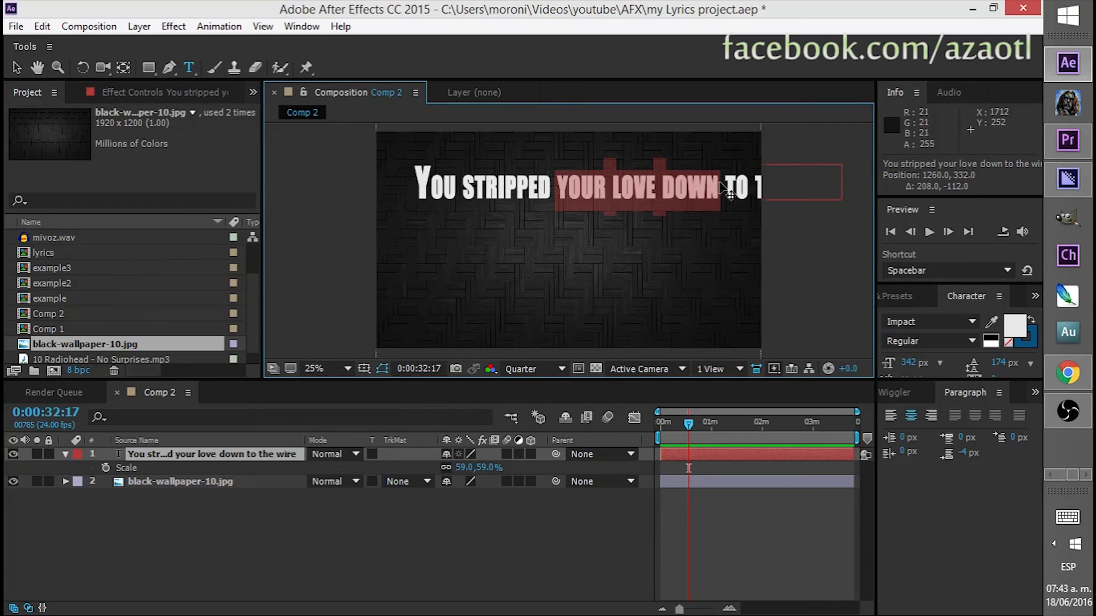
pyautogui.hotkey('shift', 'Right')
pyautogui.hotkey('shift', 'Right')
pyautogui.hotkey('shift', 'Right')
pyautogui.hotkey('shift', 'Right')
pyautogui.hotkey('shift', 'Right')
pyautogui.hotkey('shift', 'Right')
pyautogui.hotkey('shift', 'Right')
pyautogui.hotkey('shift', 'Right')
pyautogui.hotkey('shift', 'Right')
pyautogui.hotkey('shift', 'Right')
pyautogui.hotkey('shift', 'Right')
pyautogui.hotkey('shift', 'Right')
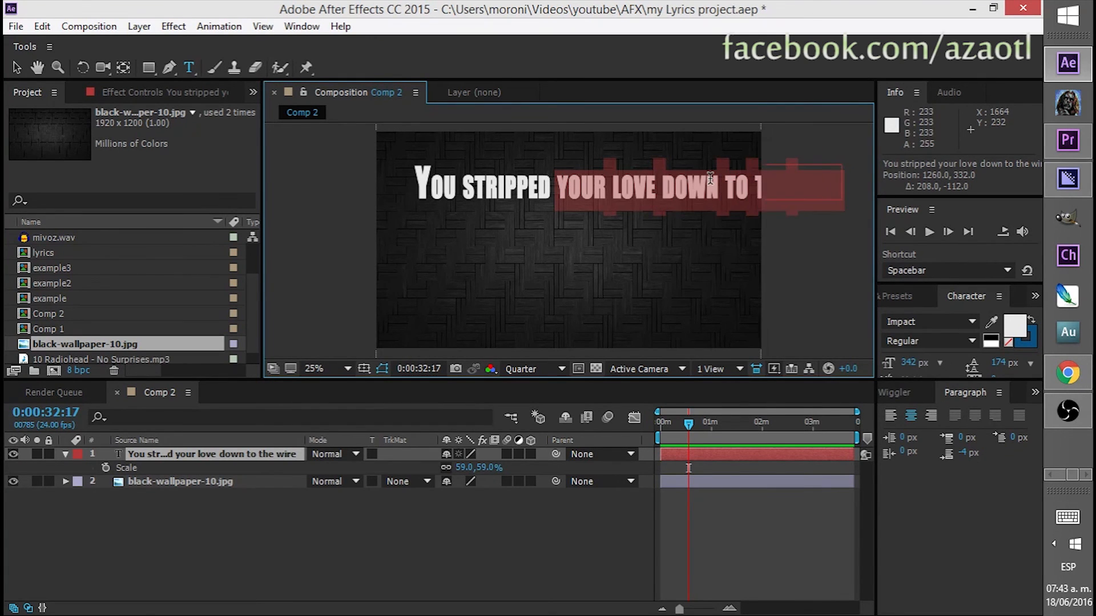
pyautogui.hotkey('ctrl', 'x')
pyautogui.click(445, 256)
pyautogui.hotkey('ctrl', 'v')
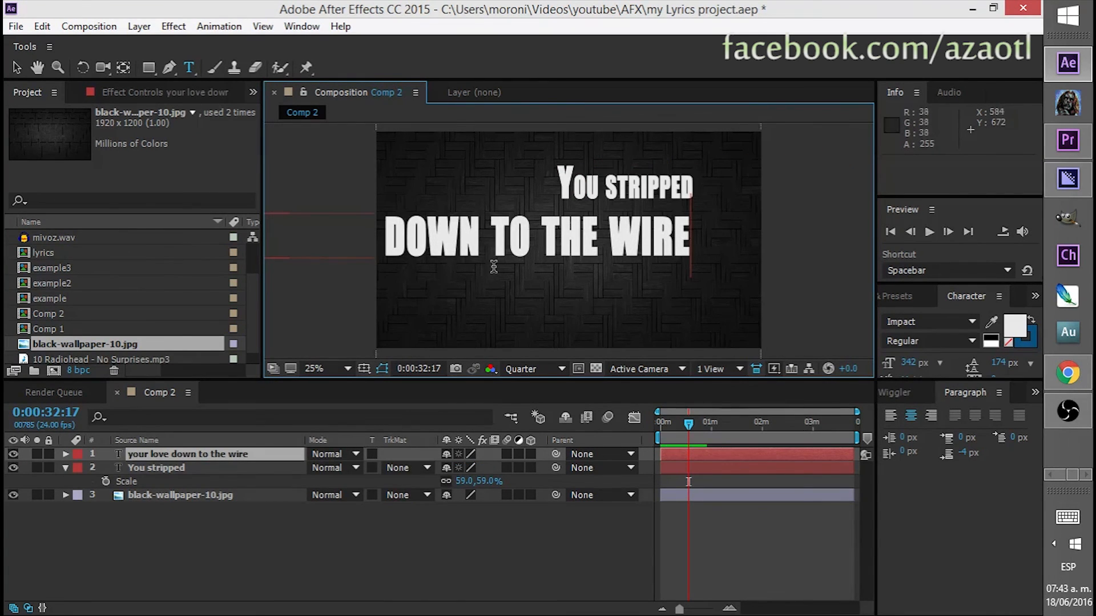
pyautogui.click(15, 68)
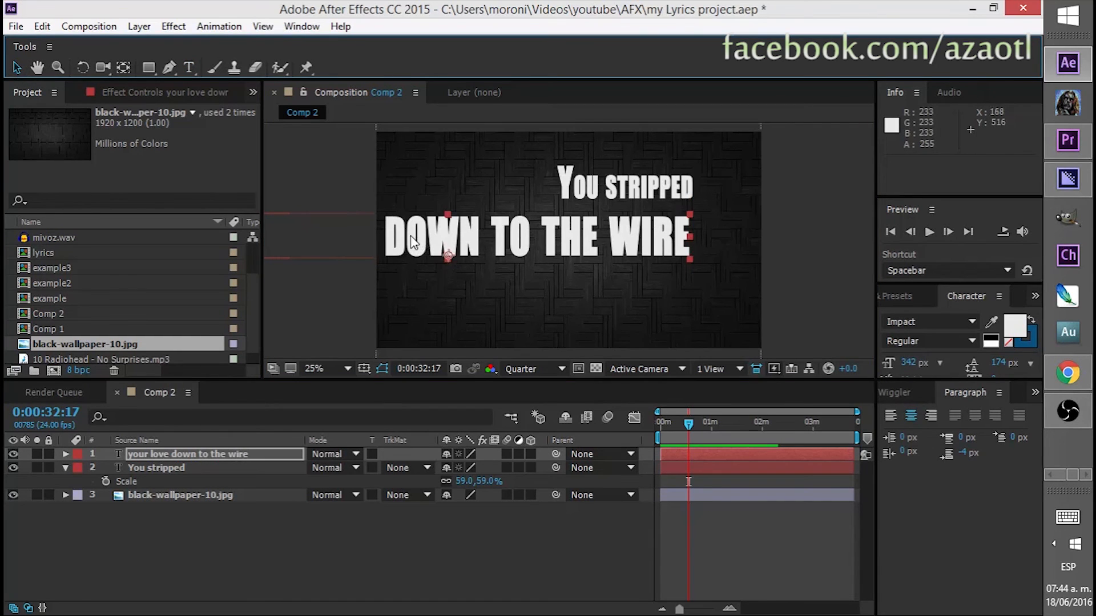
pyautogui.moveTo(442, 244); pyautogui.dragTo(545, 250)
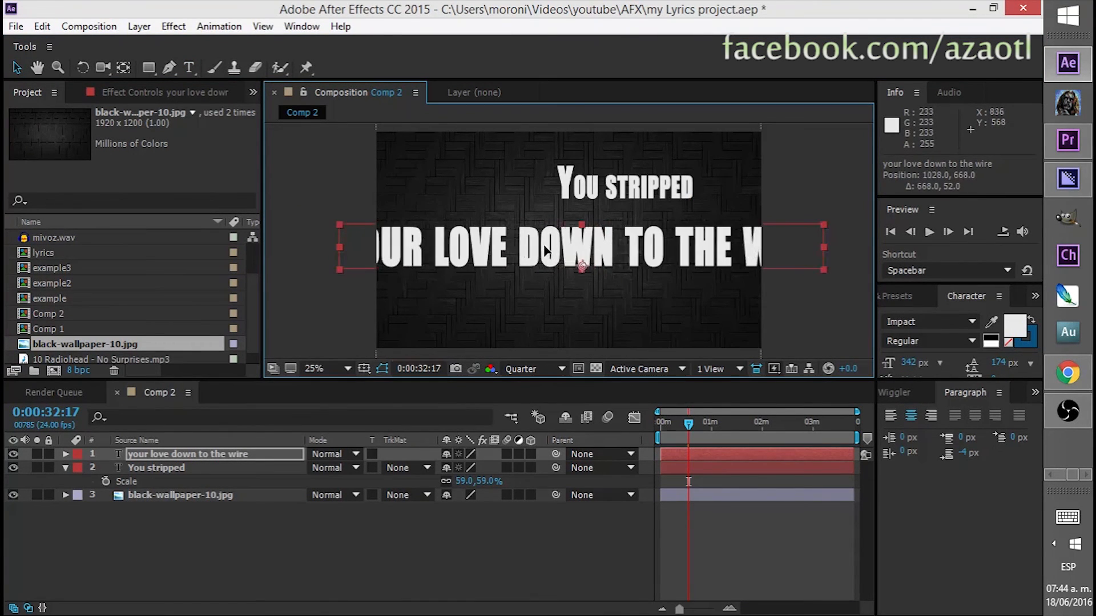
# Split "to the wire" out of the second text layer into a third text layer of its own
pyautogui.doubleClick(625, 243)
pyautogui.click(626, 244)
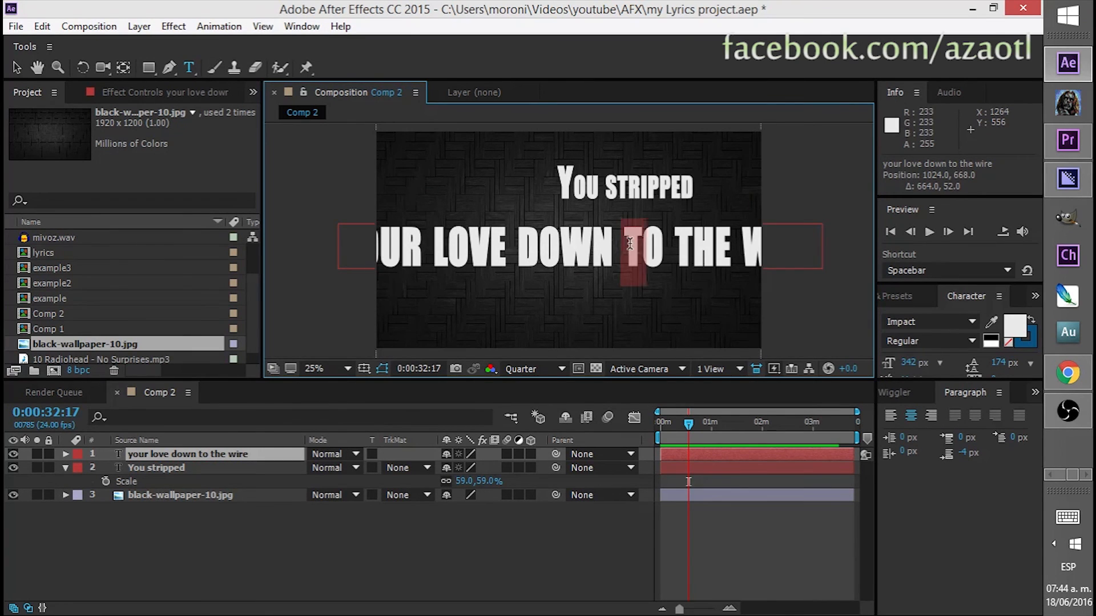
pyautogui.hotkey('shift', 'End')
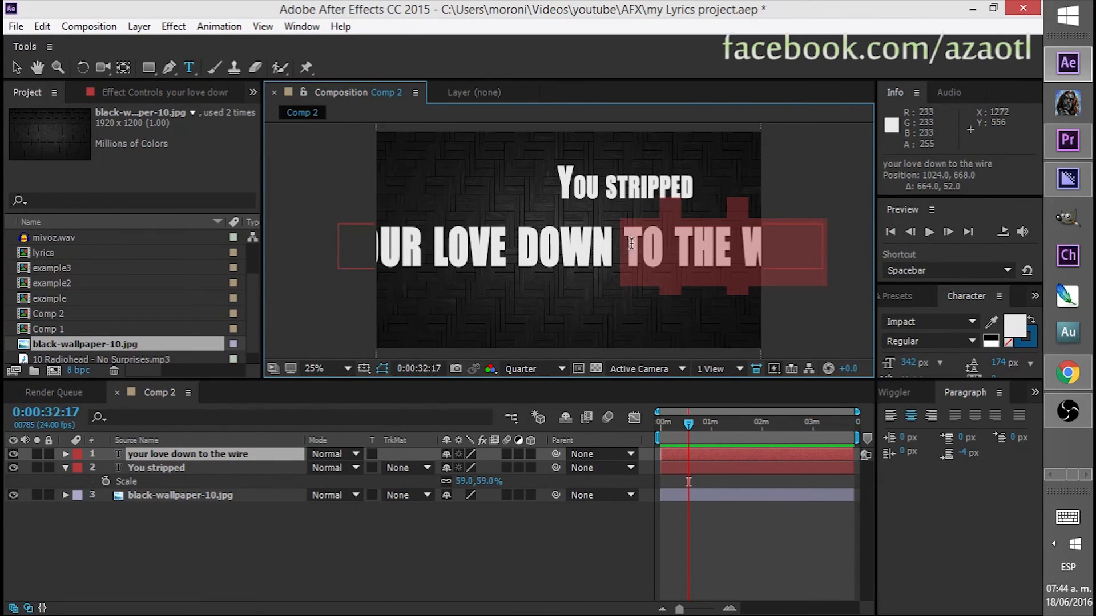
pyautogui.press('BackSpace')
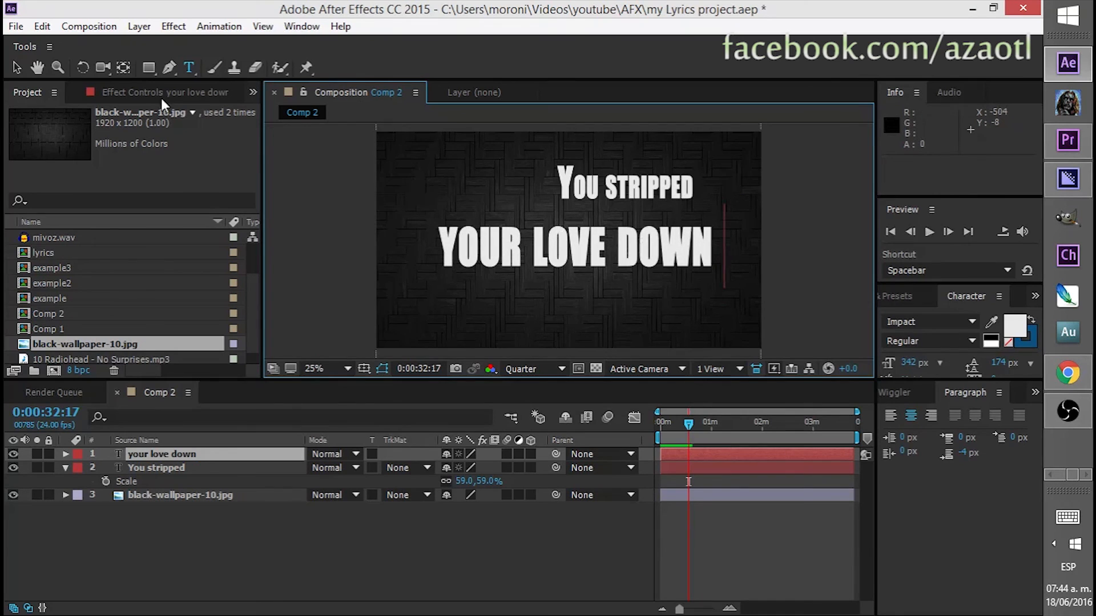
pyautogui.click(17, 67)
pyautogui.hotkey('ctrl', 'v')
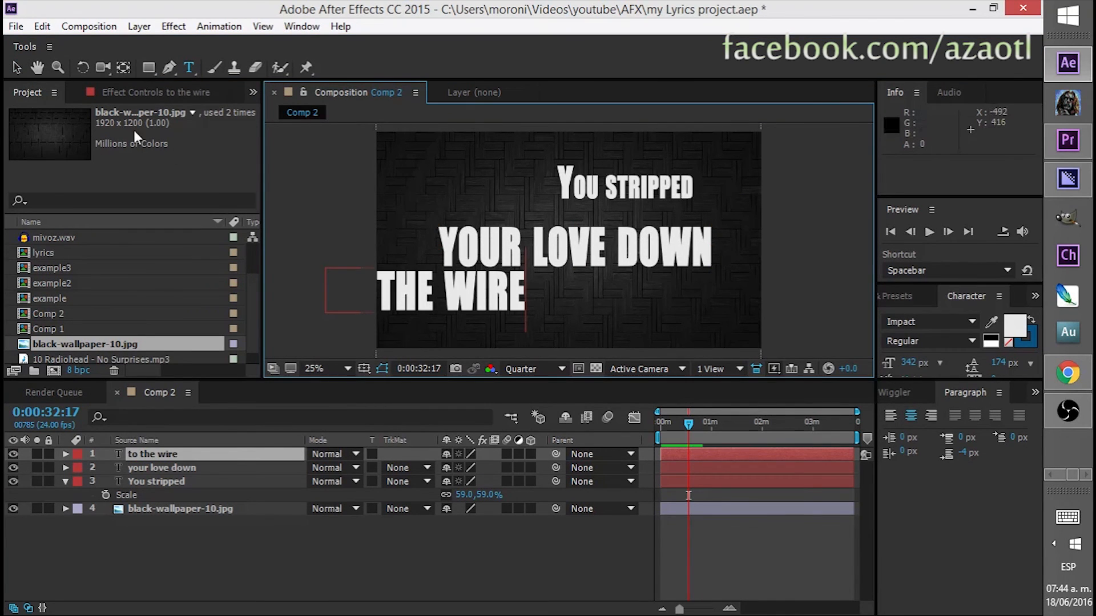
# Arrange the three text layers in centered rows, with "your love down" at about 1000, 672 and "to the wire" directly below it
pyautogui.moveTo(564, 189); pyautogui.dragTo(508, 170)
pyautogui.press('Return')
pyautogui.moveTo(517, 257); pyautogui.dragTo(521, 220)
pyautogui.press('Return')
pyautogui.moveTo(519, 287); pyautogui.dragTo(665, 313)
pyautogui.moveTo(603, 219); pyautogui.dragTo(594, 261)
# Scale "You stripped" to 90% and tighten the rows by moving it to about 976, 424 and "to the wire" to about 960, 920
pyautogui.click(564, 172)
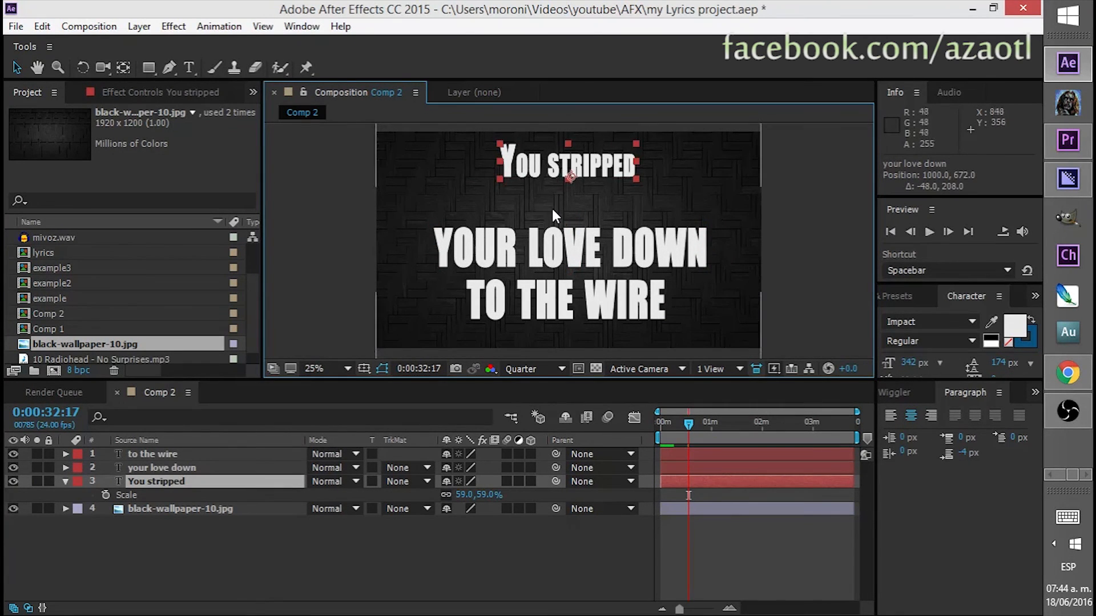
pyautogui.press('s')
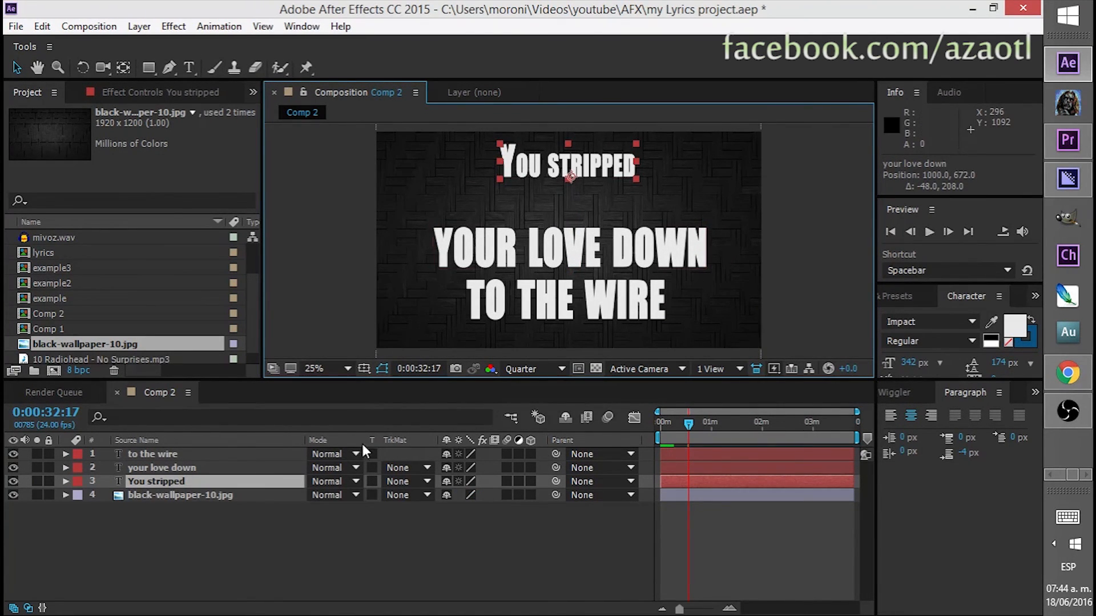
pyautogui.click(197, 484)
pyautogui.press('s')
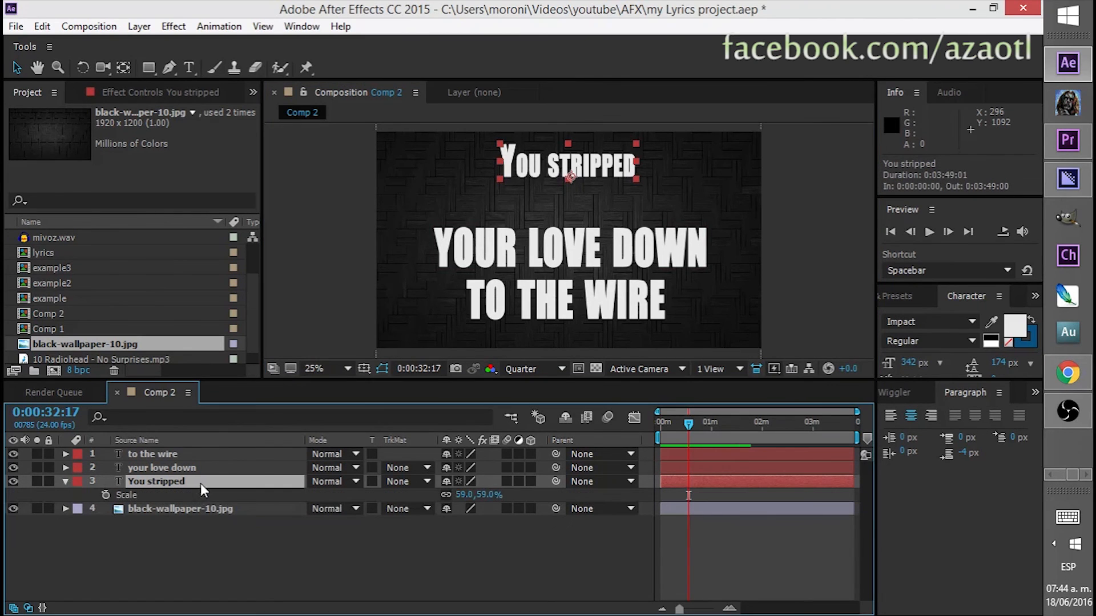
pyautogui.moveTo(460, 496); pyautogui.dragTo(477, 496)
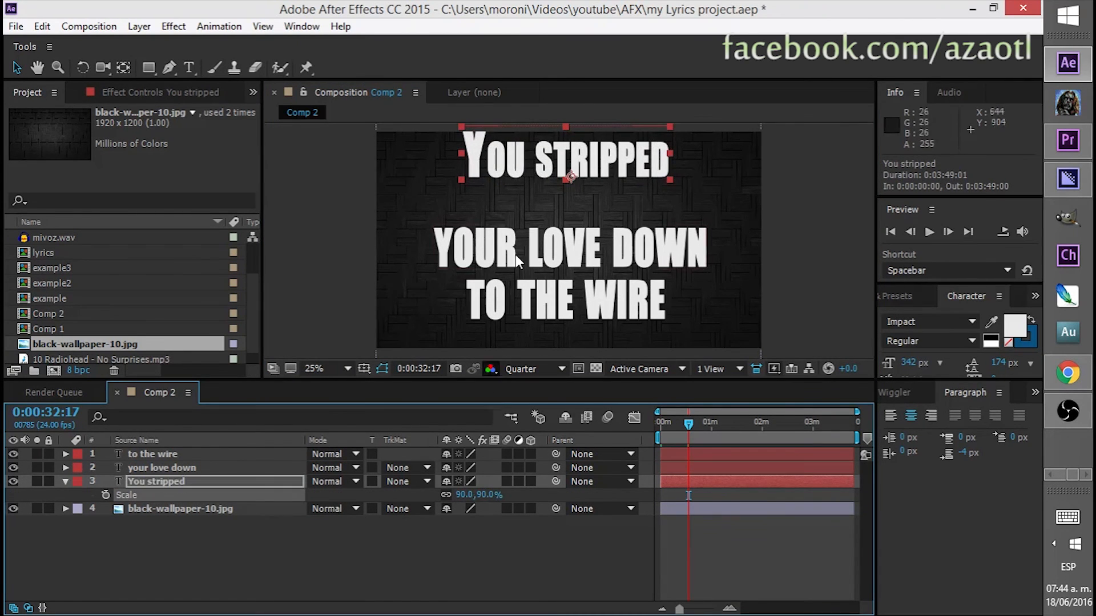
pyautogui.moveTo(508, 175); pyautogui.dragTo(507, 197)
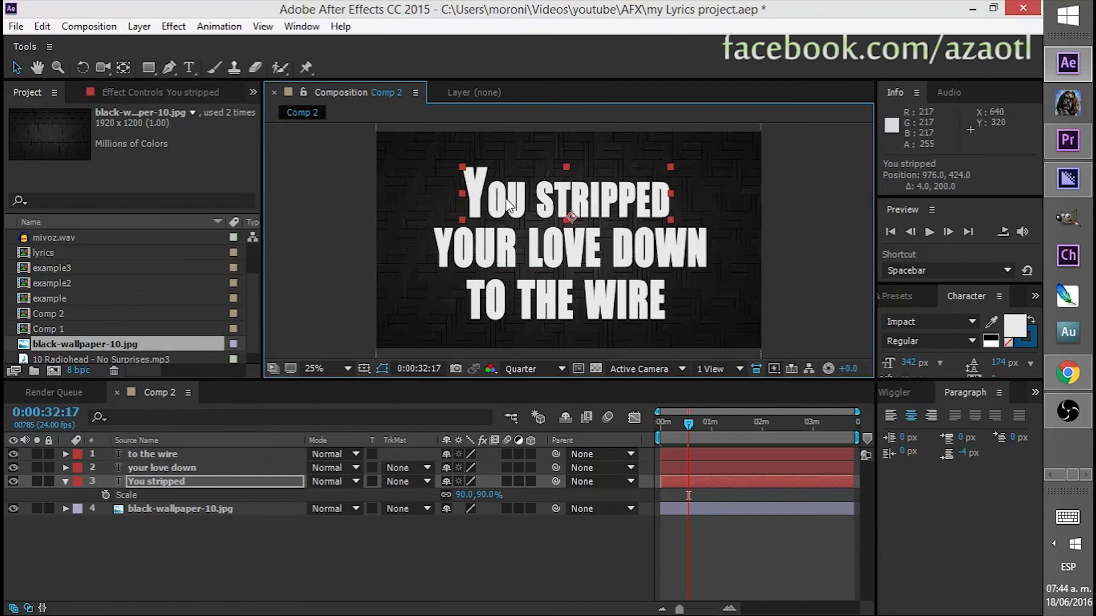
pyautogui.click(546, 301)
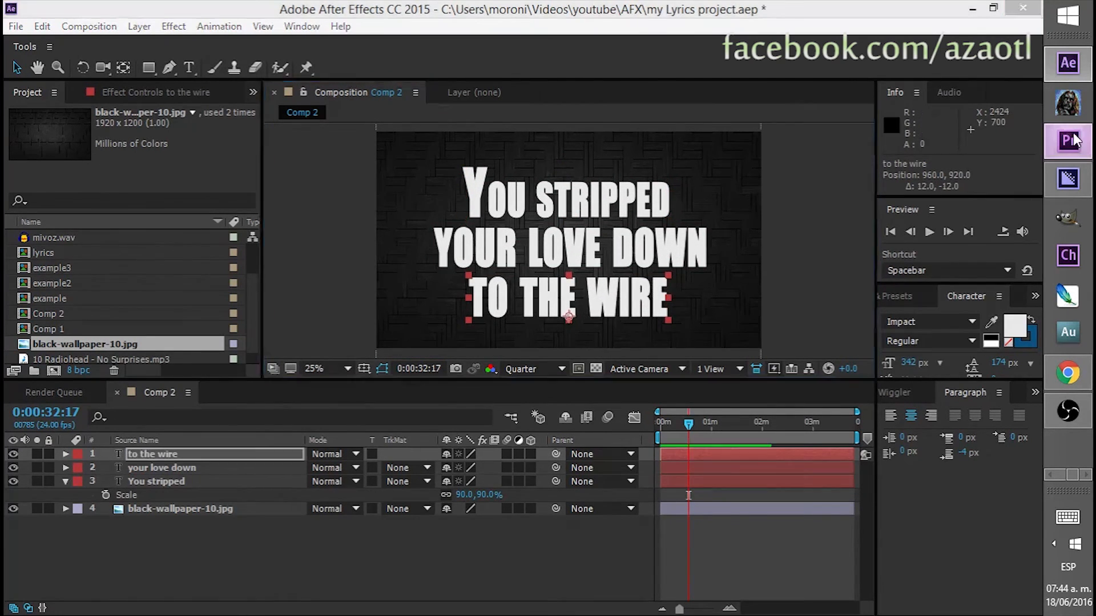
# Switch to Premiere Pro, copy the Broken Arrows clip's timecode 00:00:34:10, and replay the audio from about 00:00:33:15
pyautogui.click(1068, 140)
pyautogui.click(86, 333)
pyautogui.hotkey('ctrl', 'c')
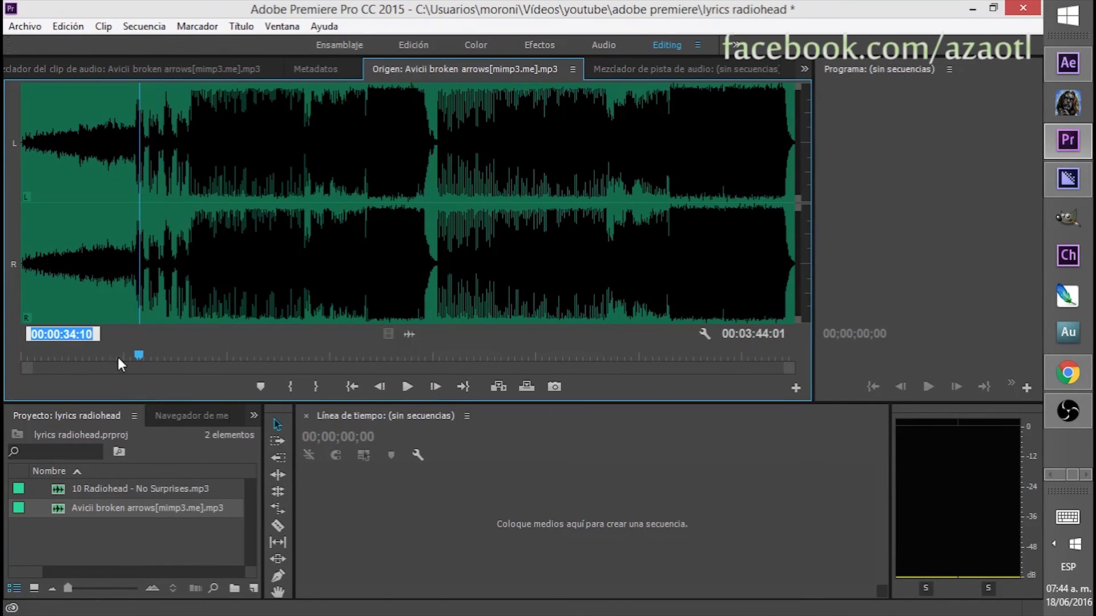
pyautogui.moveTo(141, 352); pyautogui.dragTo(138, 352)
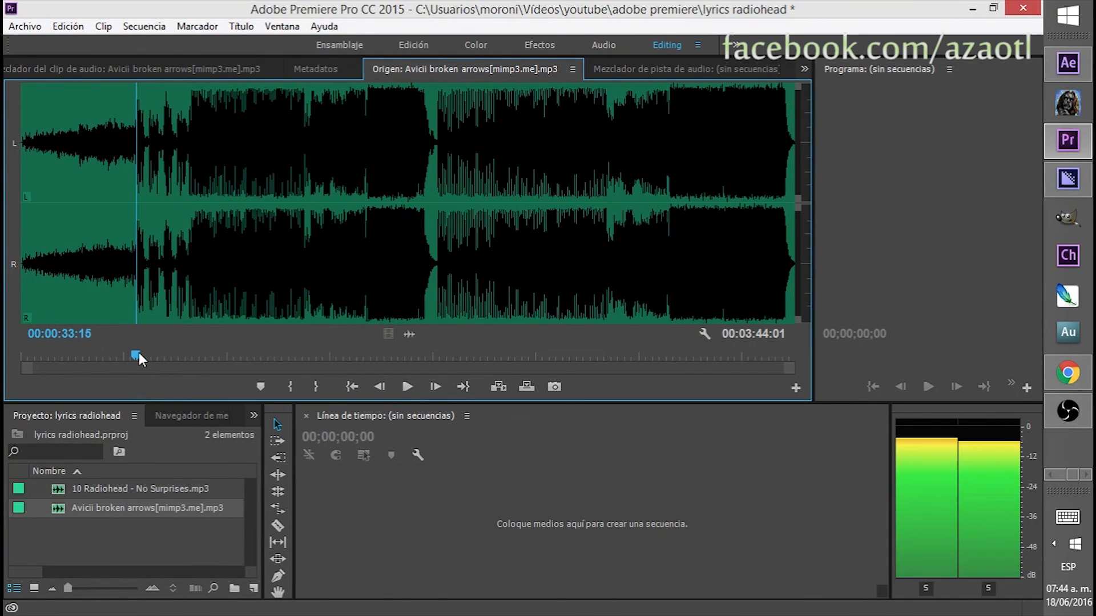
pyautogui.click(407, 387)
pyautogui.click(408, 389)
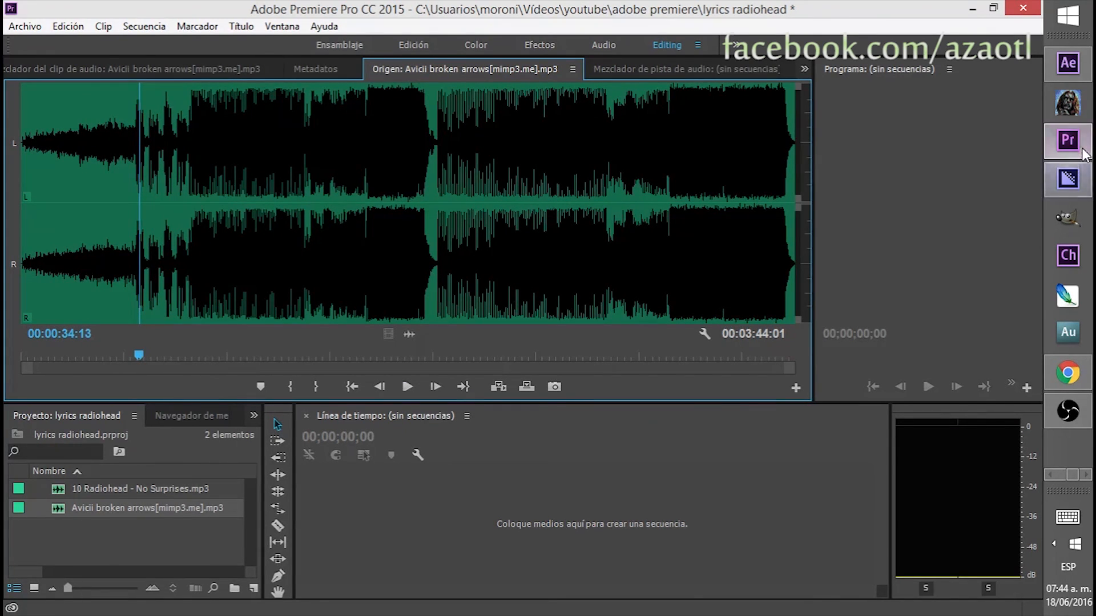
# Switch to After Effects and set the current time of Comp 2 to 0:00:33:03
pyautogui.click(1070, 67)
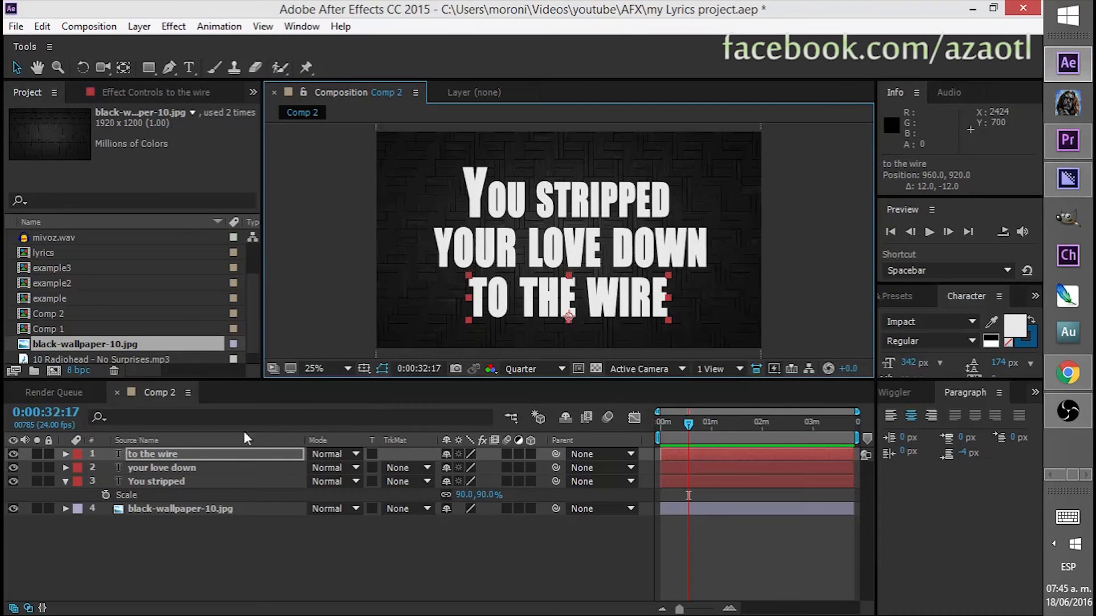
pyautogui.click(39, 407)
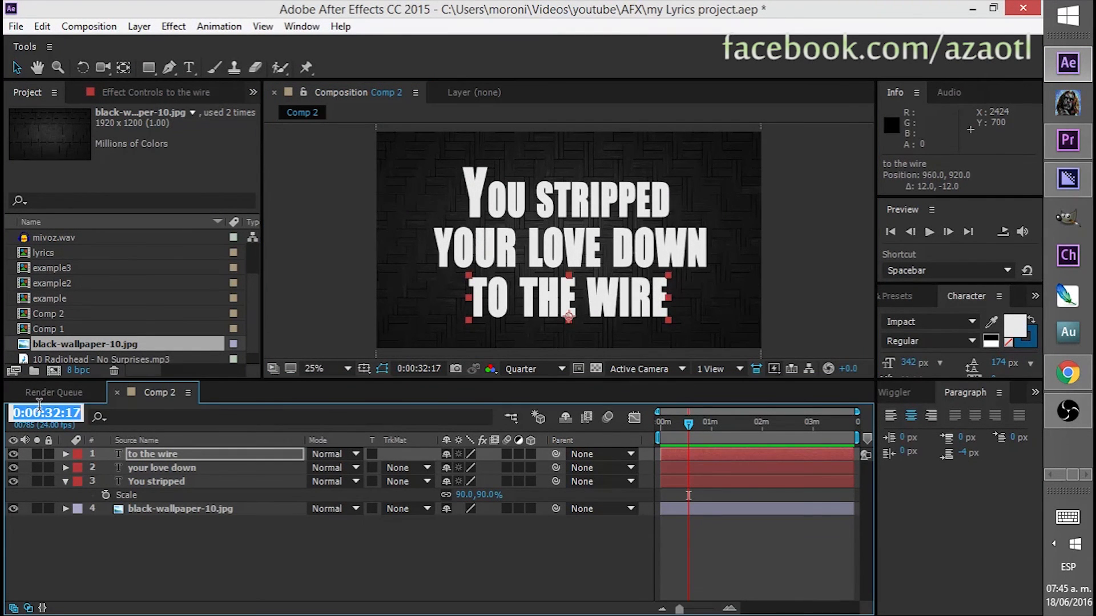
pyautogui.hotkey('ctrl', 'v')
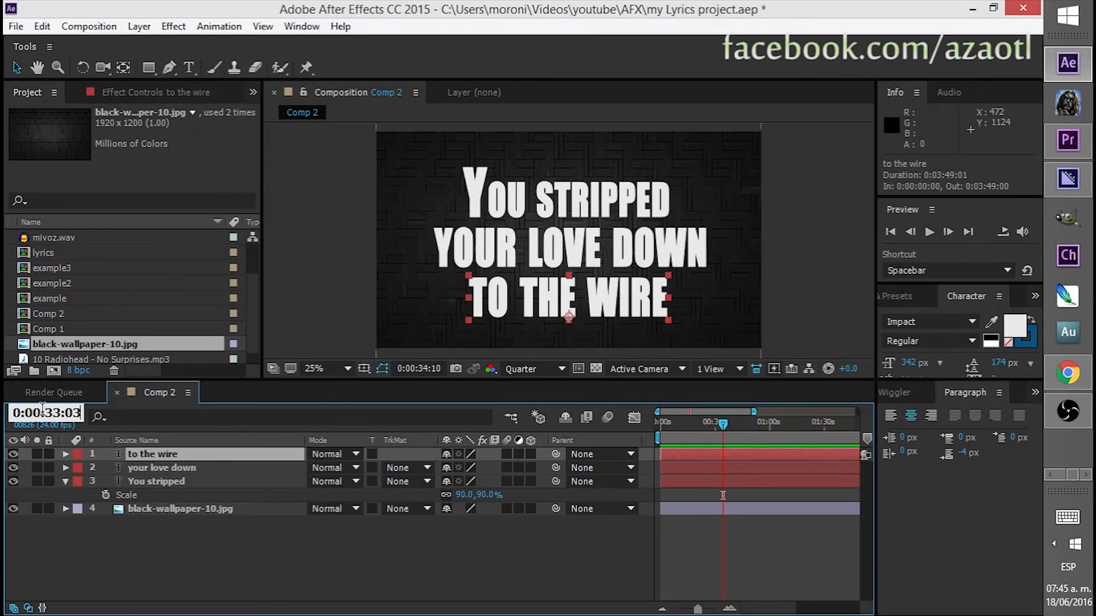
pyautogui.press('Return')
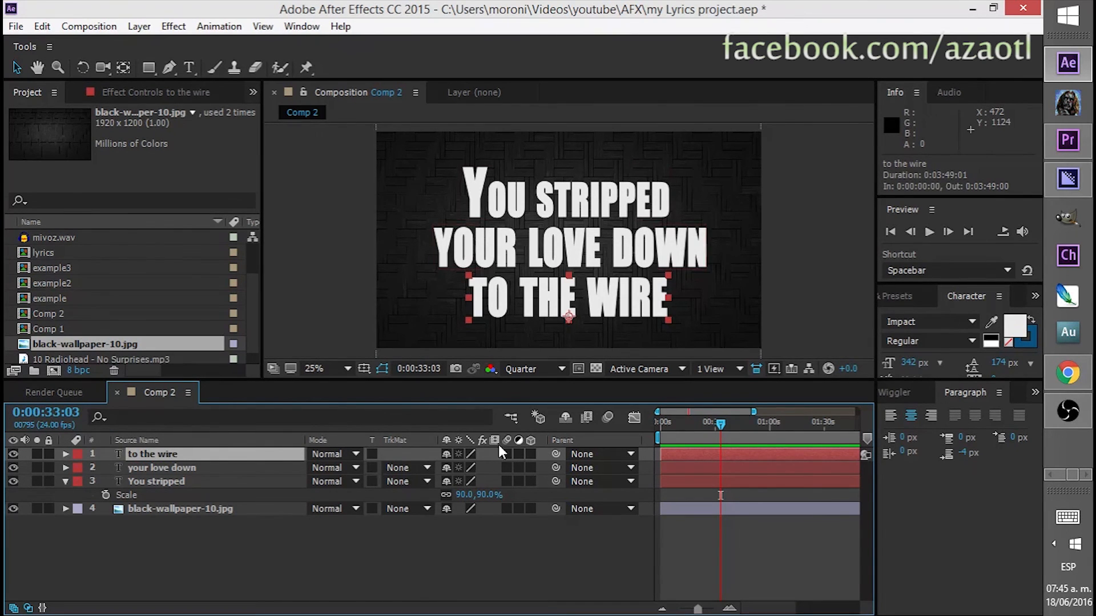
# Make all three lyric text layers start together at 0:00:33:03
pyautogui.keyDown('shift'); pyautogui.click(179, 482); pyautogui.keyUp('shift')
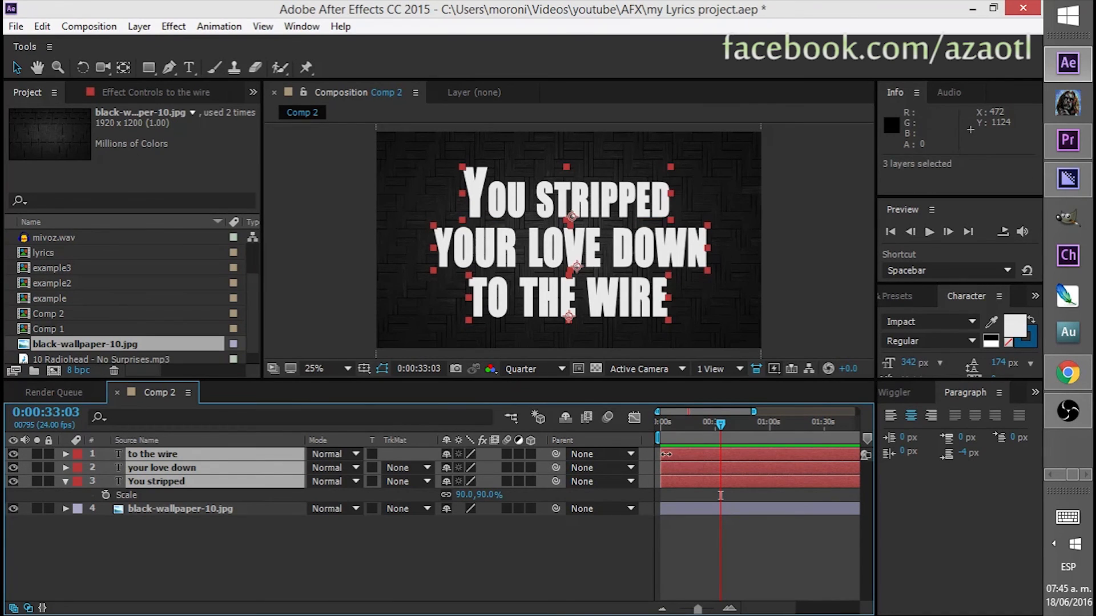
pyautogui.moveTo(667, 454); pyautogui.dragTo(721, 455)
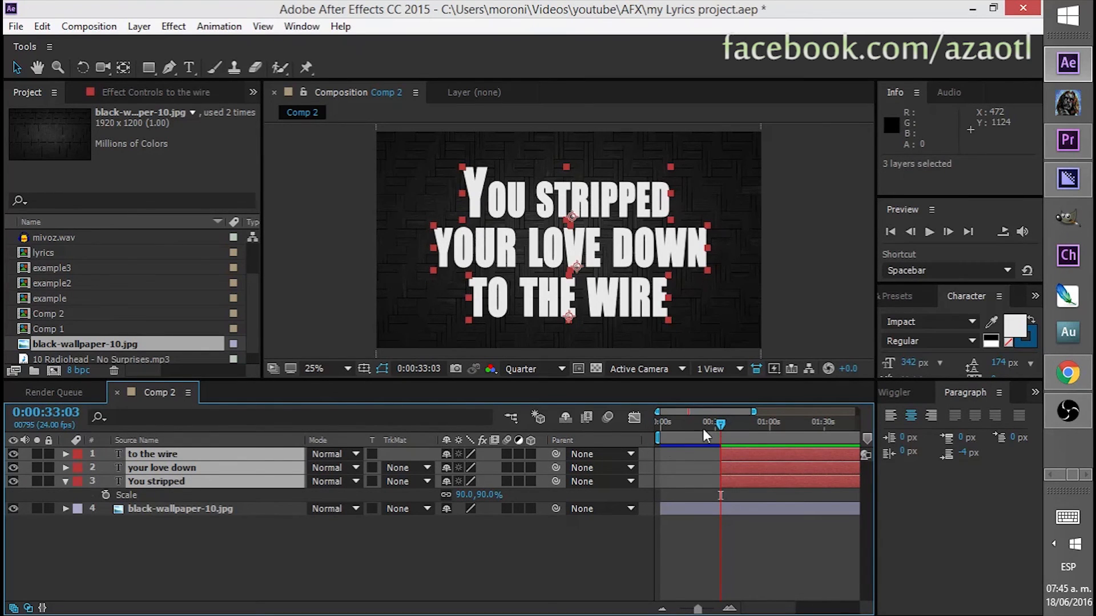
pyautogui.moveTo(691, 421); pyautogui.dragTo(718, 433)
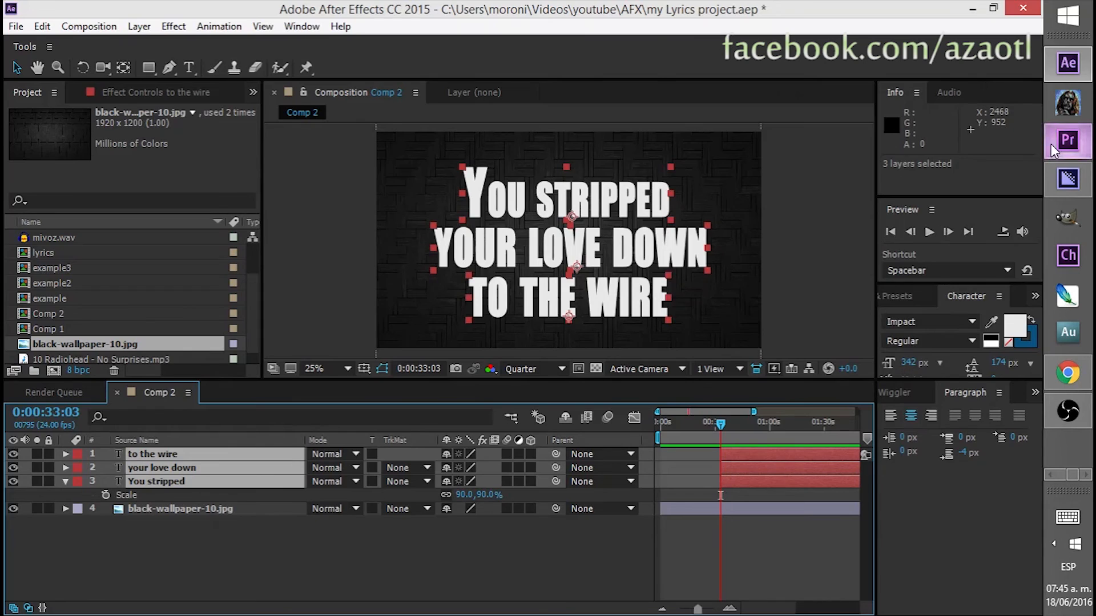
# Switch to Premiere Pro, play the song from 00:00:33:03 to 00:00:34:11, and copy that stopping timecode
pyautogui.click(1068, 140)
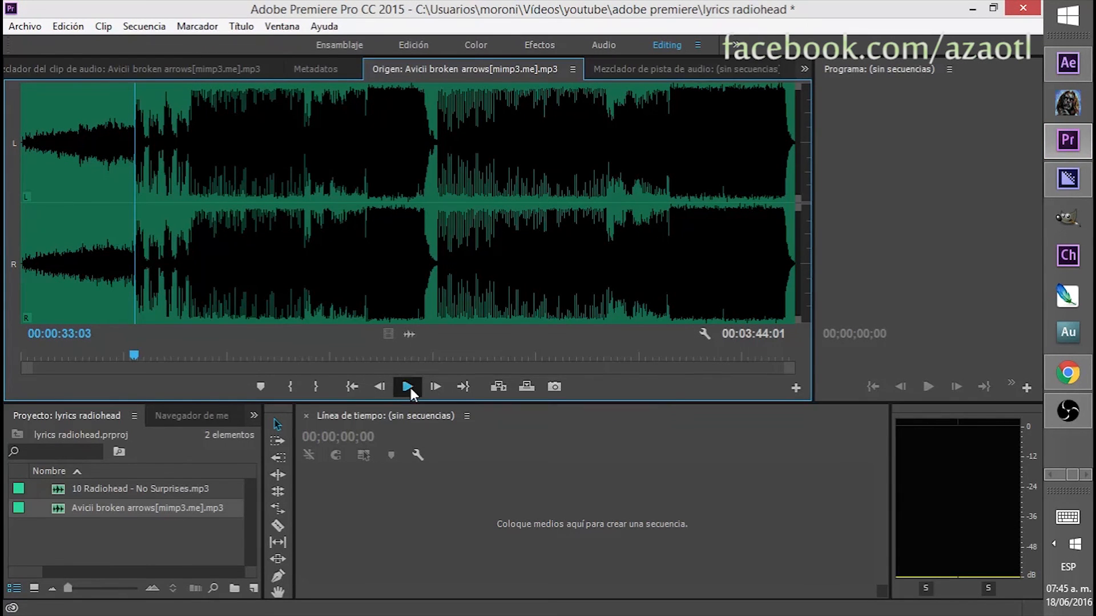
pyautogui.click(407, 386)
pyautogui.click(408, 386)
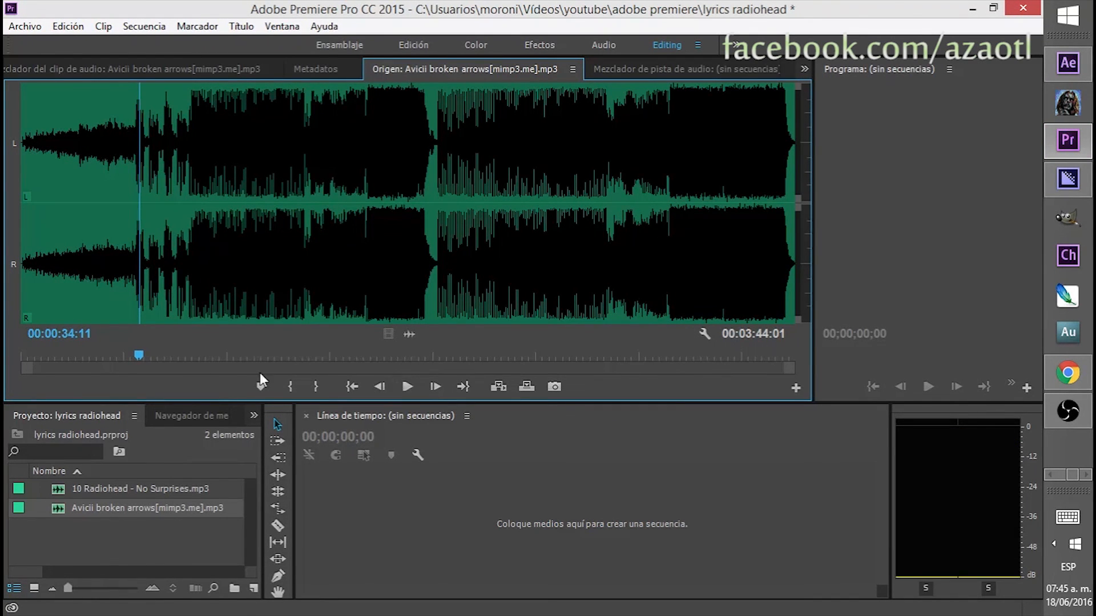
pyautogui.click(54, 334)
pyautogui.hotkey('ctrl', 'c')
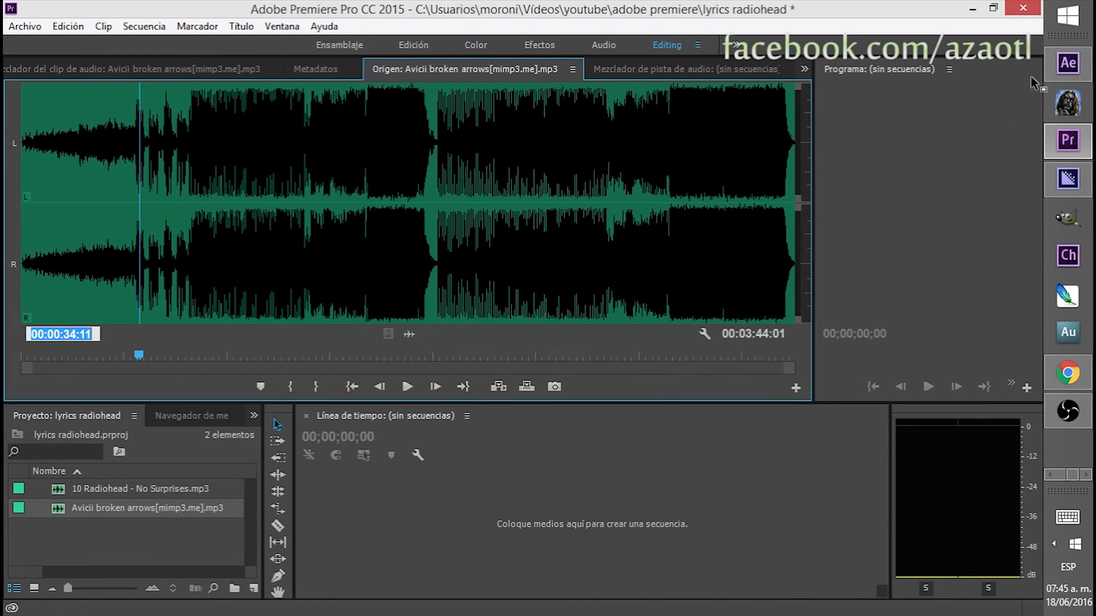
# Switch to After Effects and set the current time of Comp 2 to 0:00:34:11
pyautogui.click(1068, 63)
pyautogui.click(51, 411)
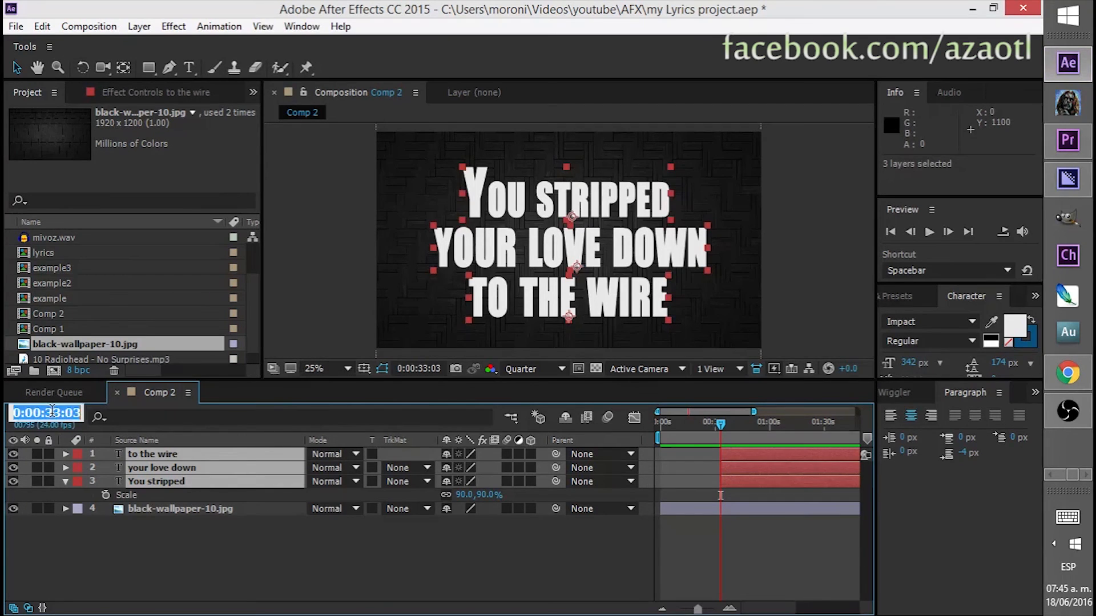
pyautogui.hotkey('ctrl', 'v')
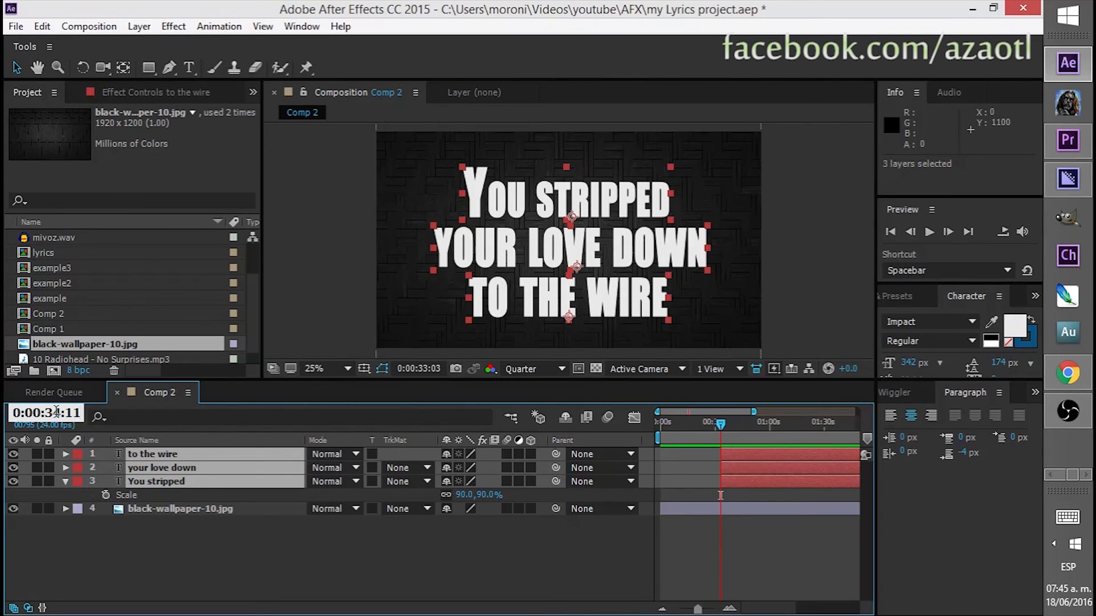
pyautogui.press('Return')
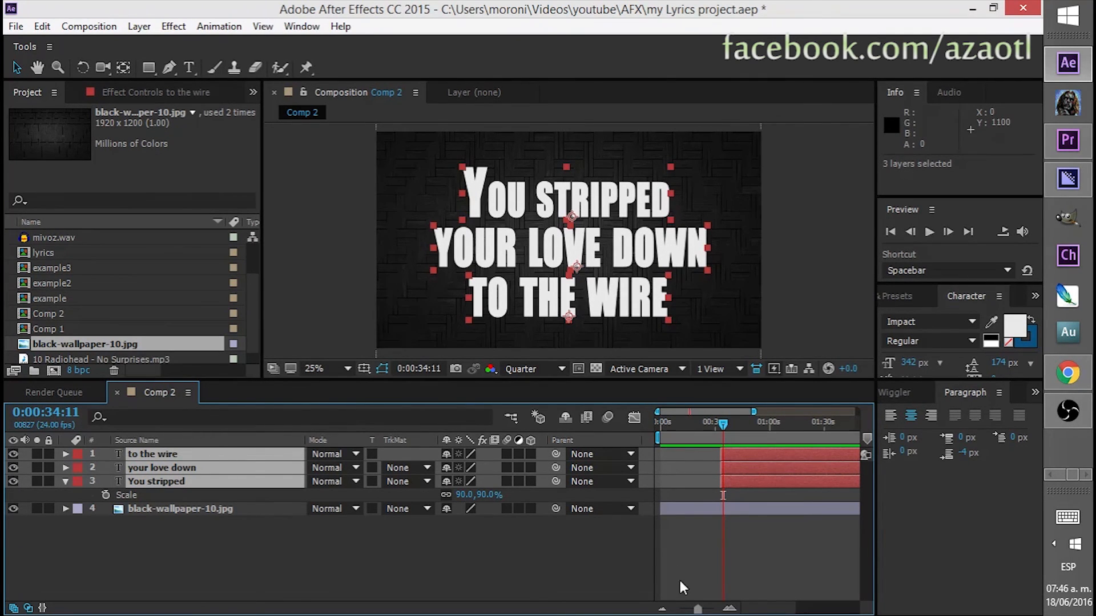
pyautogui.moveTo(695, 610); pyautogui.dragTo(703, 611)
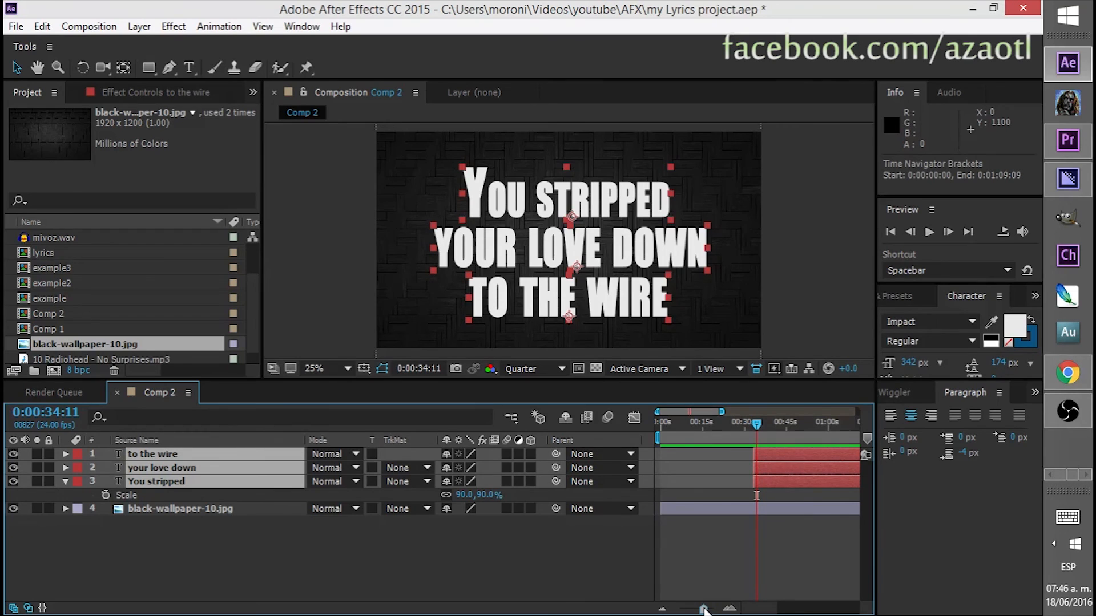
# Switch to Premiere Pro, replay the song from about 00:00:33:15 to locate the "to the wire" lyric, and copy the timecode 00:00:34:19
pyautogui.hotkey('alt', 'Tab')
pyautogui.click(406, 387)
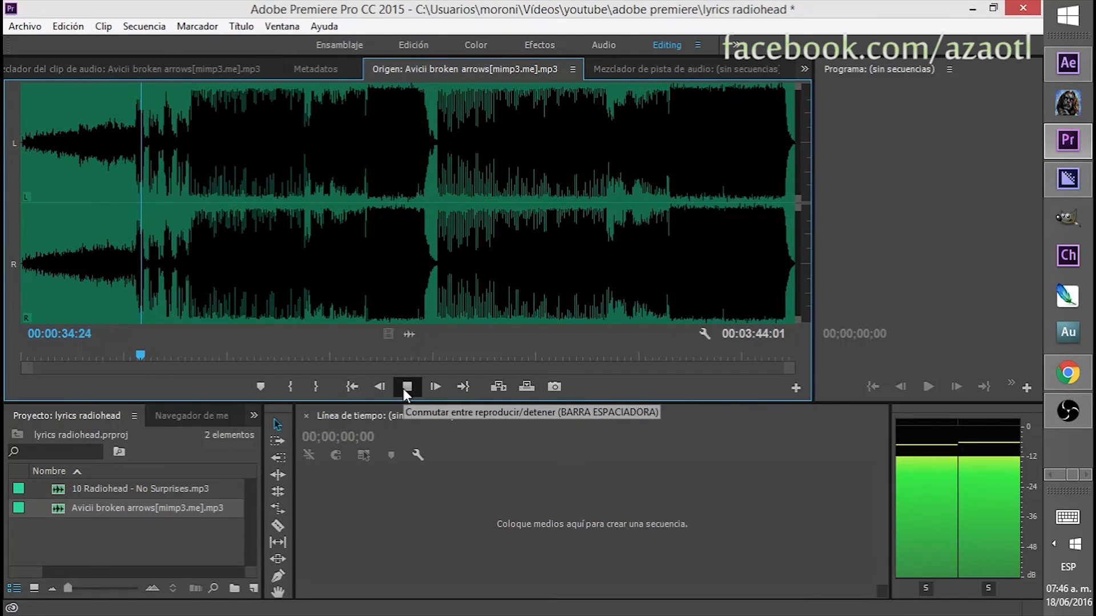
pyautogui.click(404, 388)
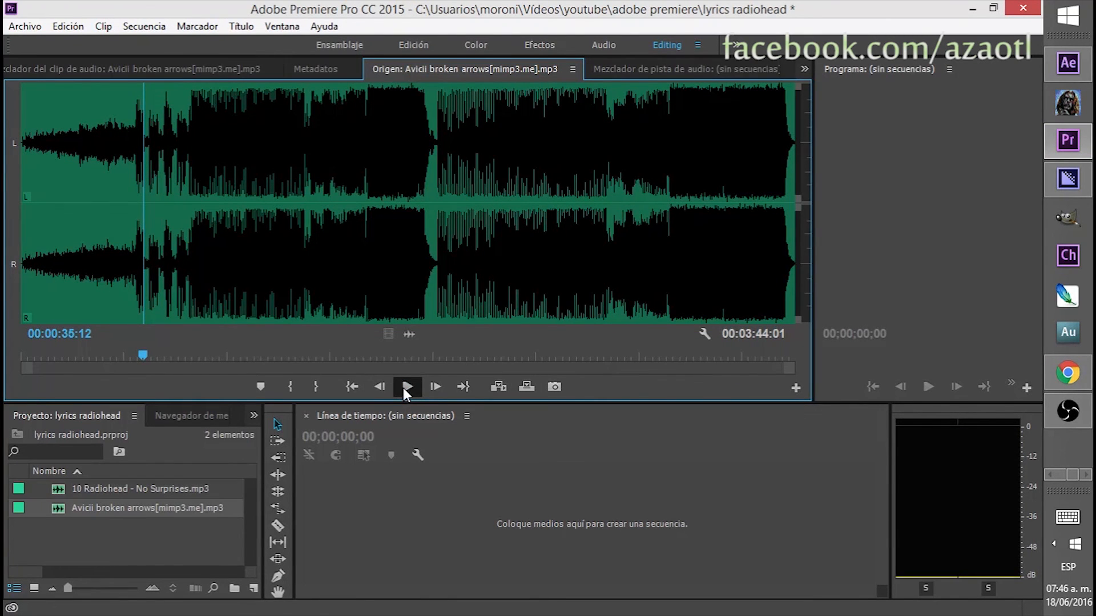
pyautogui.moveTo(144, 357); pyautogui.dragTo(141, 356)
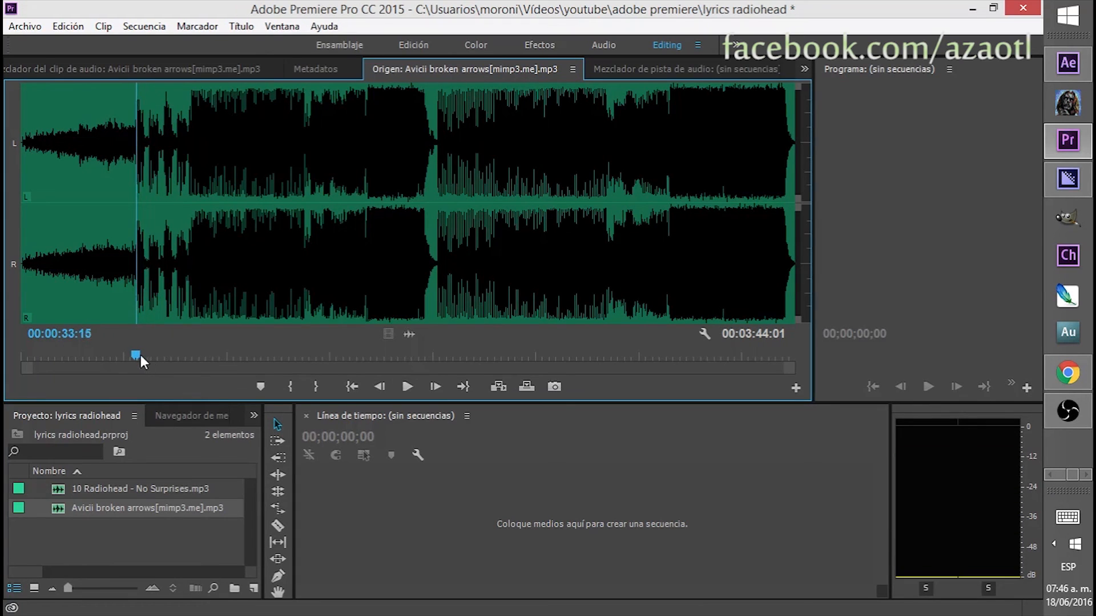
pyautogui.click(403, 380)
pyautogui.click(400, 383)
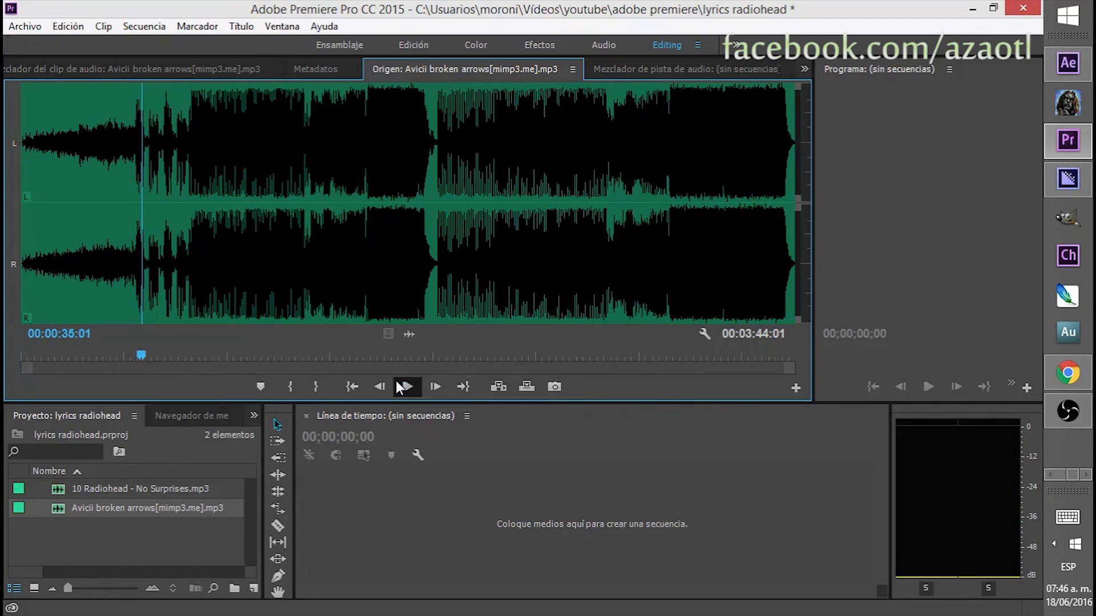
pyautogui.click(142, 358)
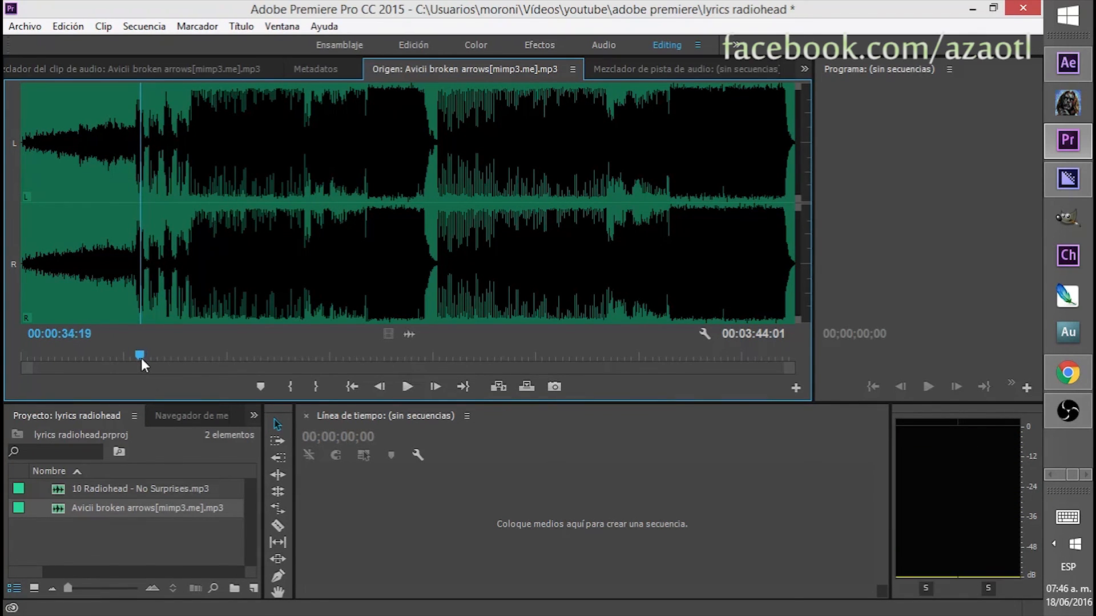
pyautogui.click(70, 336)
pyautogui.hotkey('ctrl', 'c')
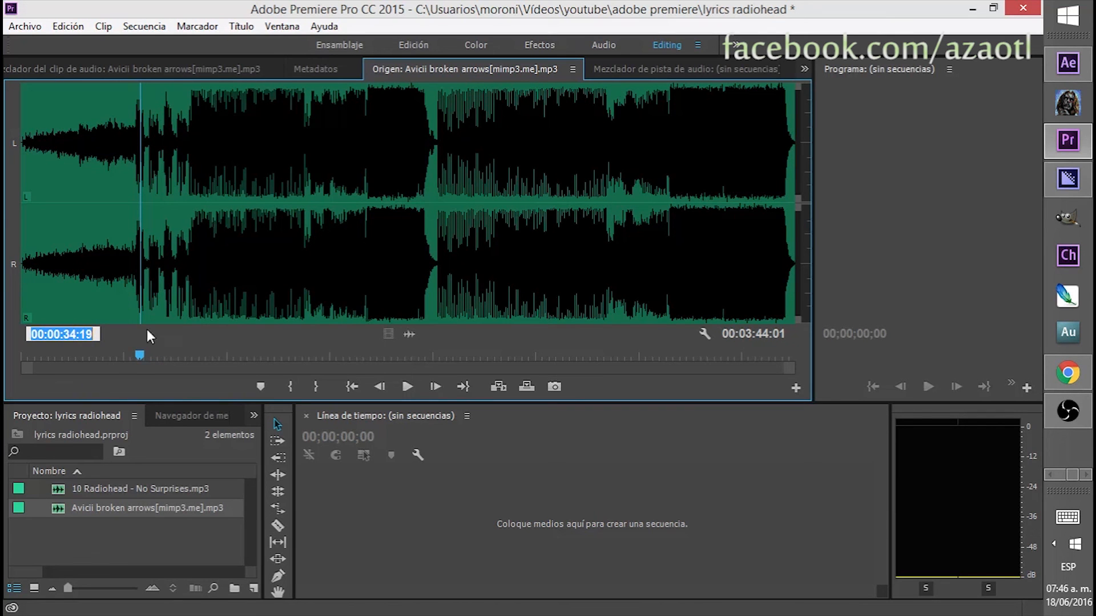
# Switch to After Effects, select the "to the wire" layer, and set the current time to 0:00:34:19
pyautogui.click(1068, 62)
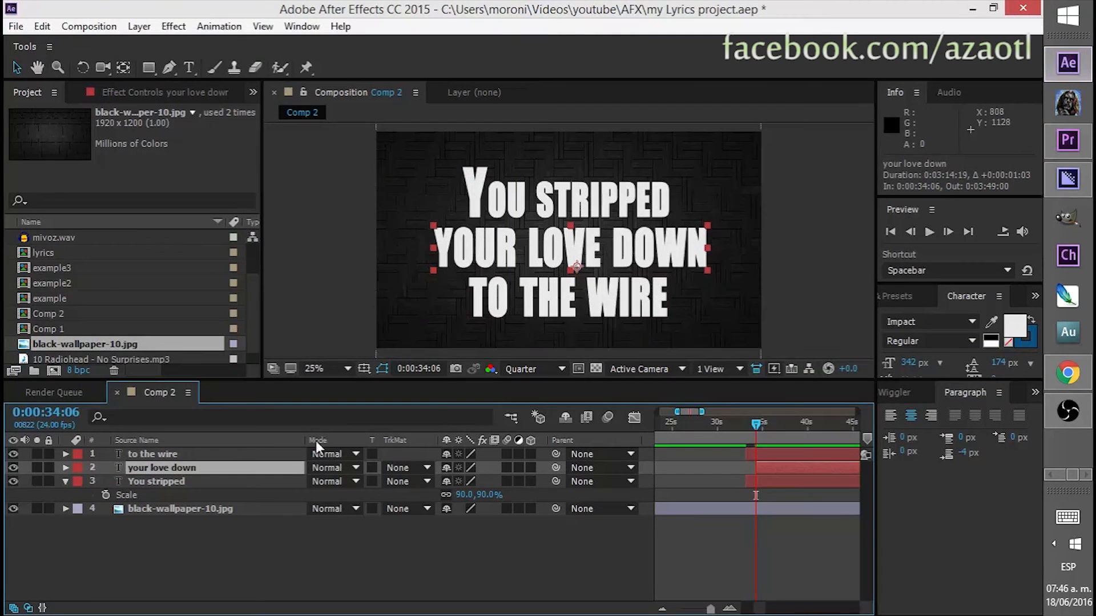
pyautogui.click(130, 454)
pyautogui.click(51, 418)
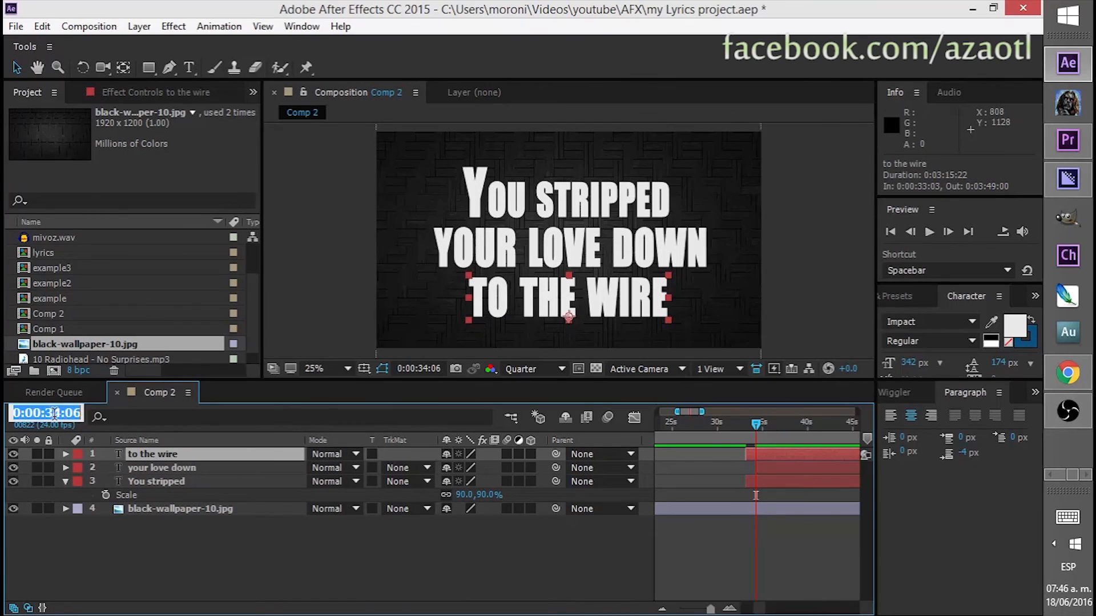
pyautogui.hotkey('ctrl', 'v')
pyautogui.press('Return')
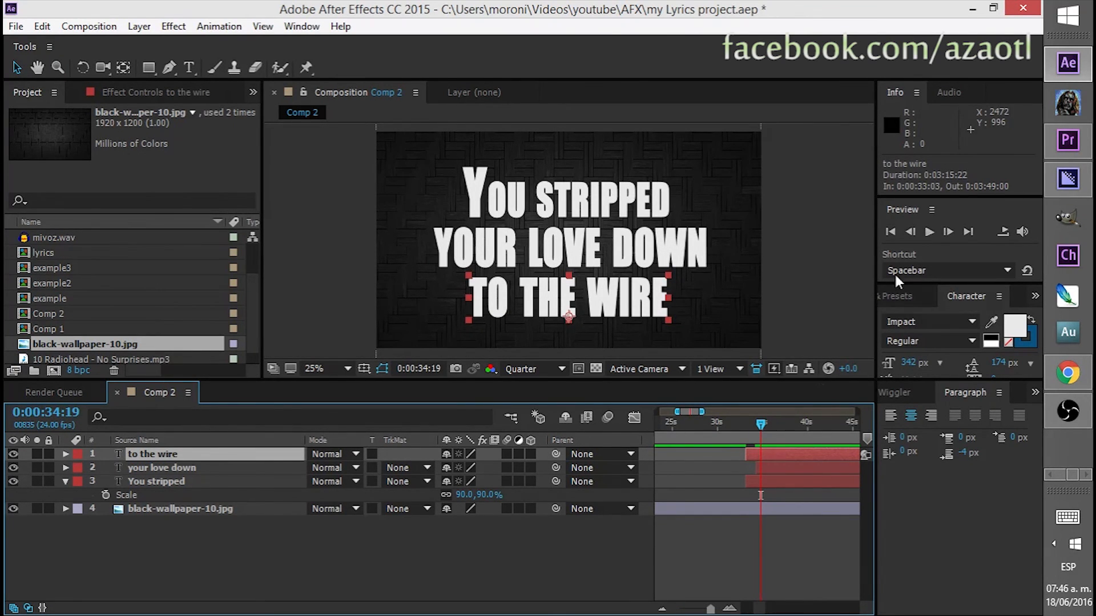
# Trim the start of the "to the wire" layer to about 0:00:34:17 and move the current time to 0:00:36:20
pyautogui.click(911, 232)
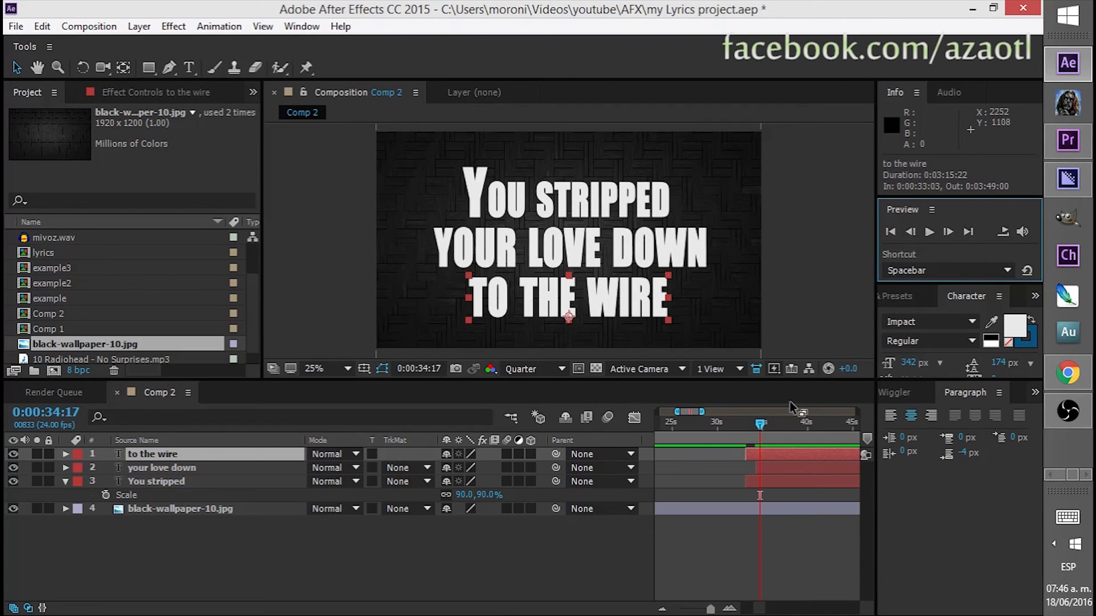
pyautogui.click(747, 458)
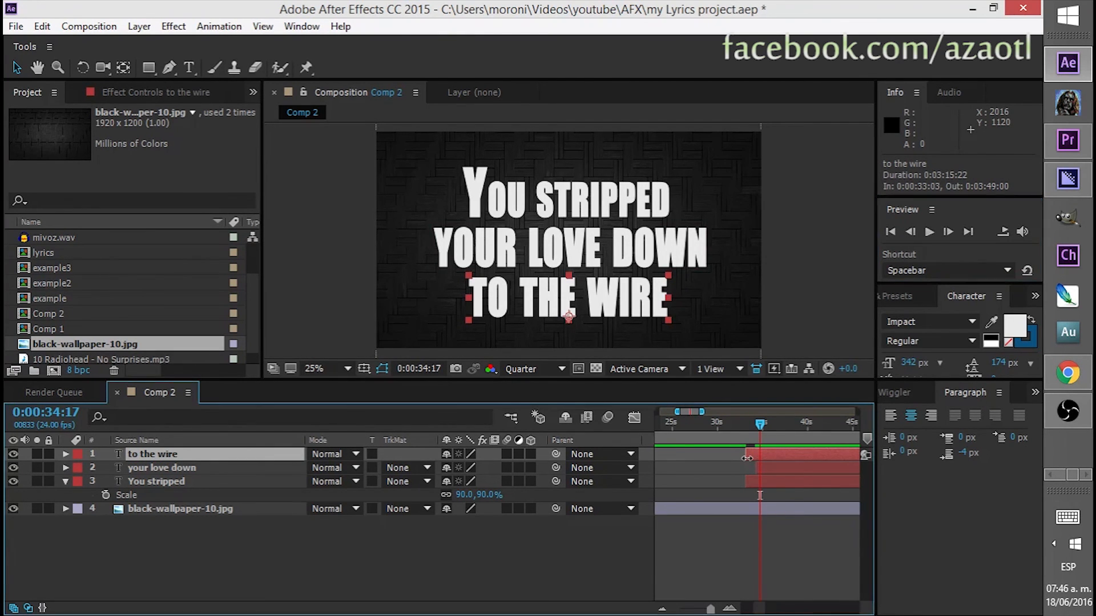
pyautogui.moveTo(747, 454); pyautogui.dragTo(750, 425)
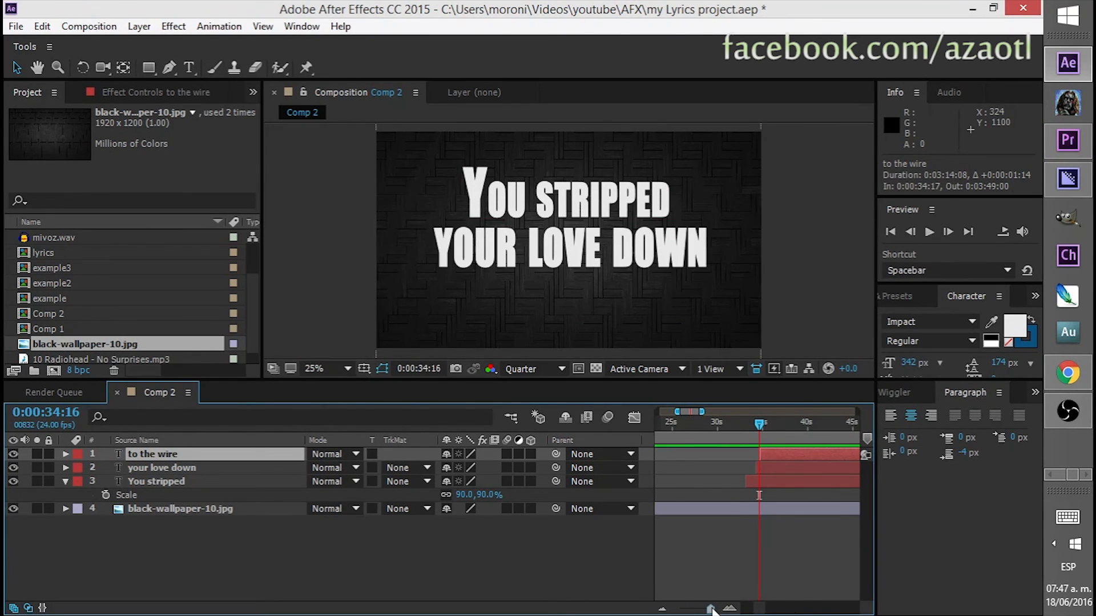
pyautogui.moveTo(712, 609); pyautogui.dragTo(718, 610)
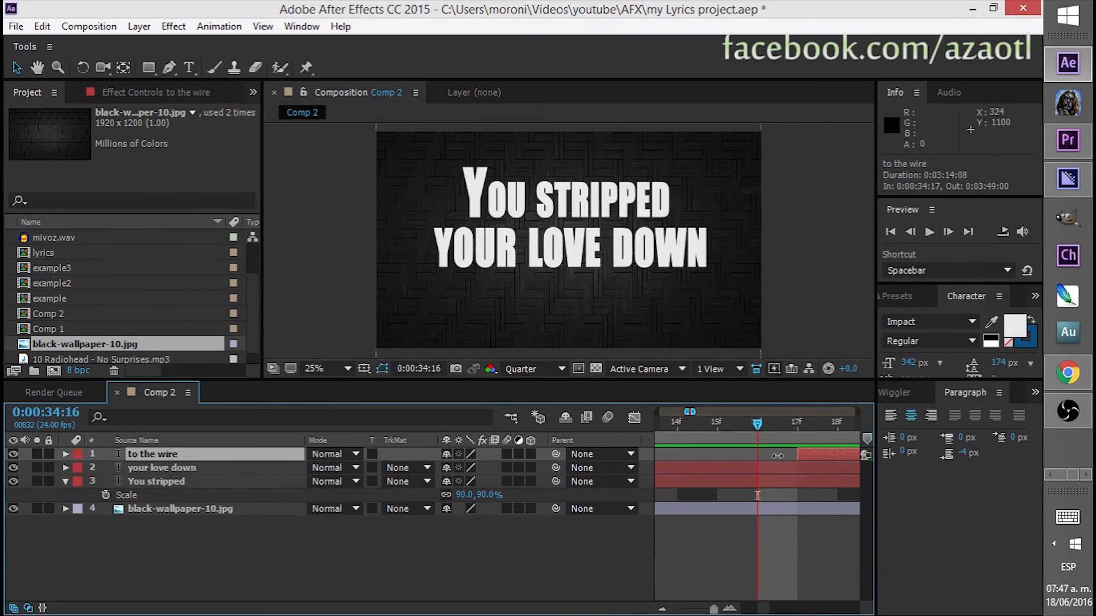
pyautogui.moveTo(777, 455); pyautogui.dragTo(771, 455)
pyautogui.moveTo(717, 610); pyautogui.dragTo(708, 610)
pyautogui.moveTo(758, 423); pyautogui.dragTo(768, 420)
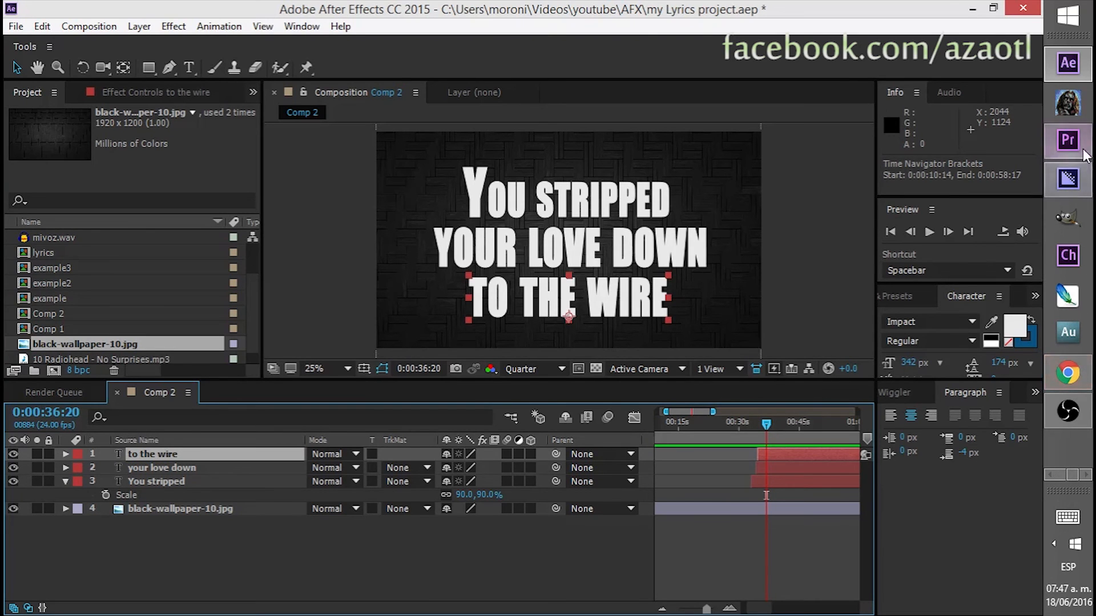
# Switch to Premiere Pro and play the song from about 00:00:34:16 to 00:00:36:23 to find where the lyric line ends
pyautogui.click(1068, 140)
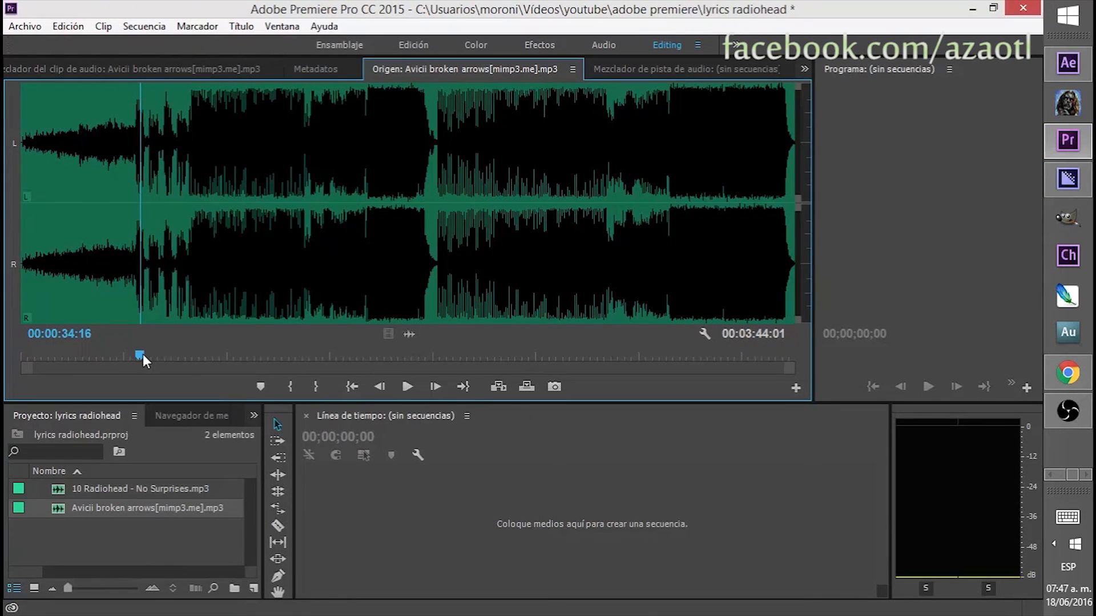
pyautogui.moveTo(143, 353); pyautogui.dragTo(140, 353)
pyautogui.click(401, 381)
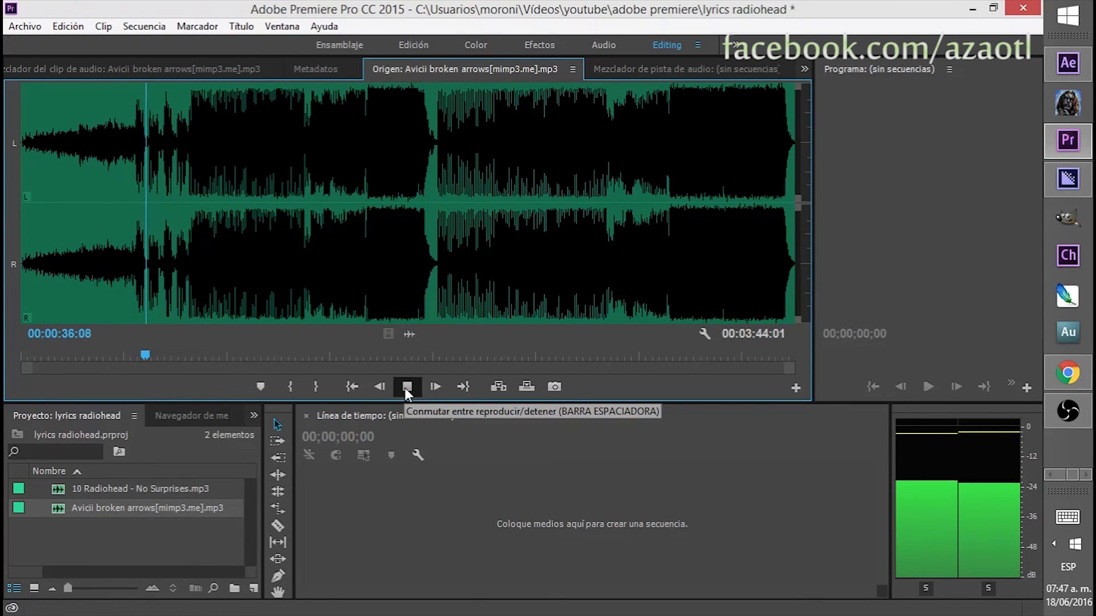
pyautogui.click(407, 387)
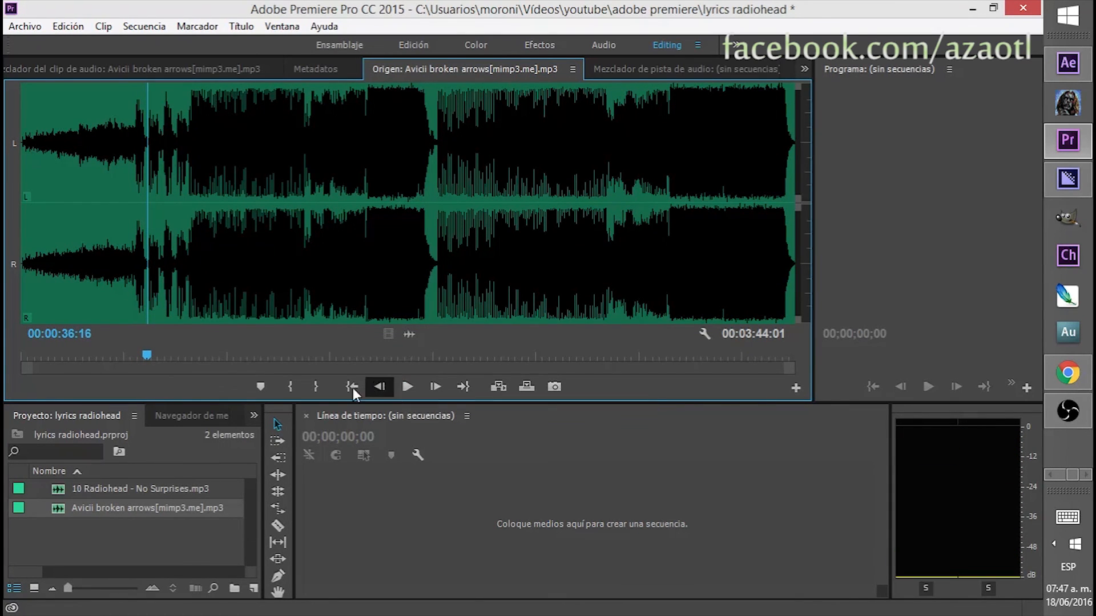
pyautogui.click(403, 388)
pyautogui.click(403, 389)
pyautogui.click(57, 335)
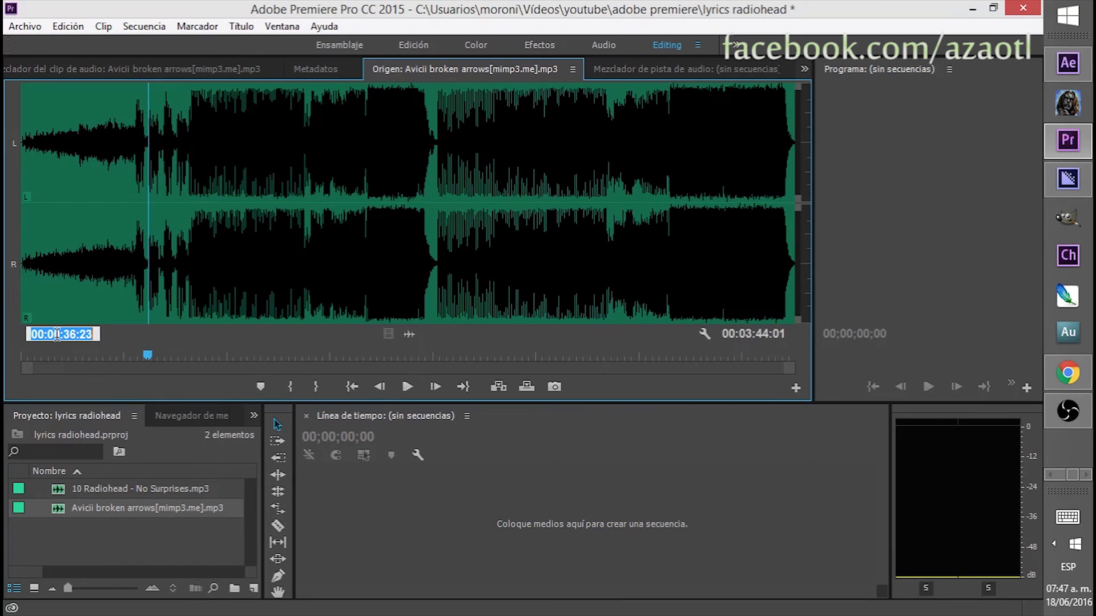
# Replay the song from 00:00:34:19, stop at 00:00:37:06 where the lyric line ends, and copy that timecode
pyautogui.click(406, 388)
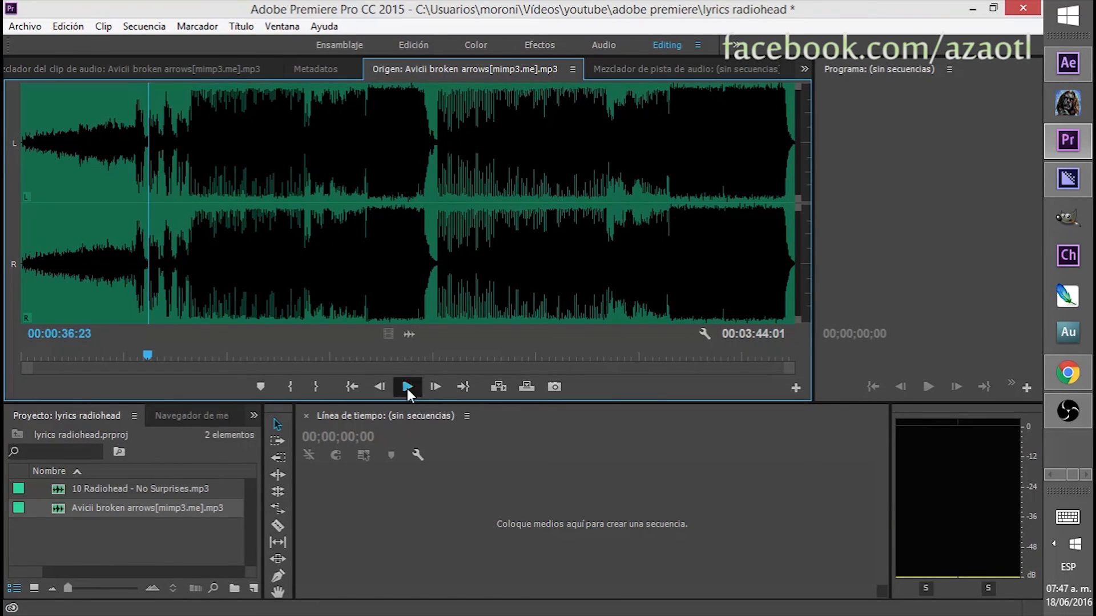
pyautogui.click(407, 387)
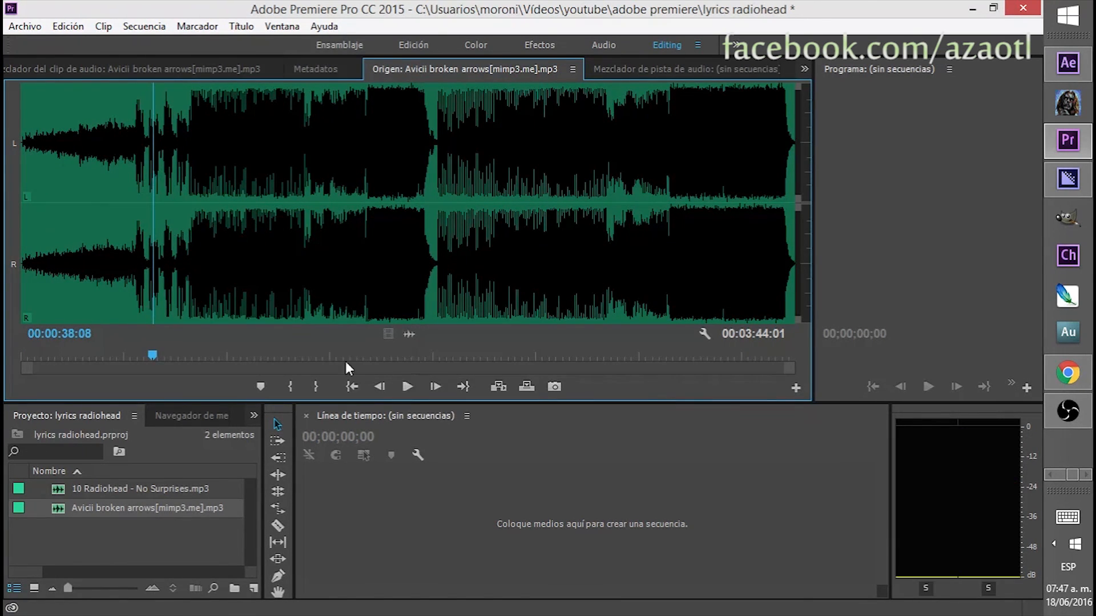
pyautogui.click(149, 355)
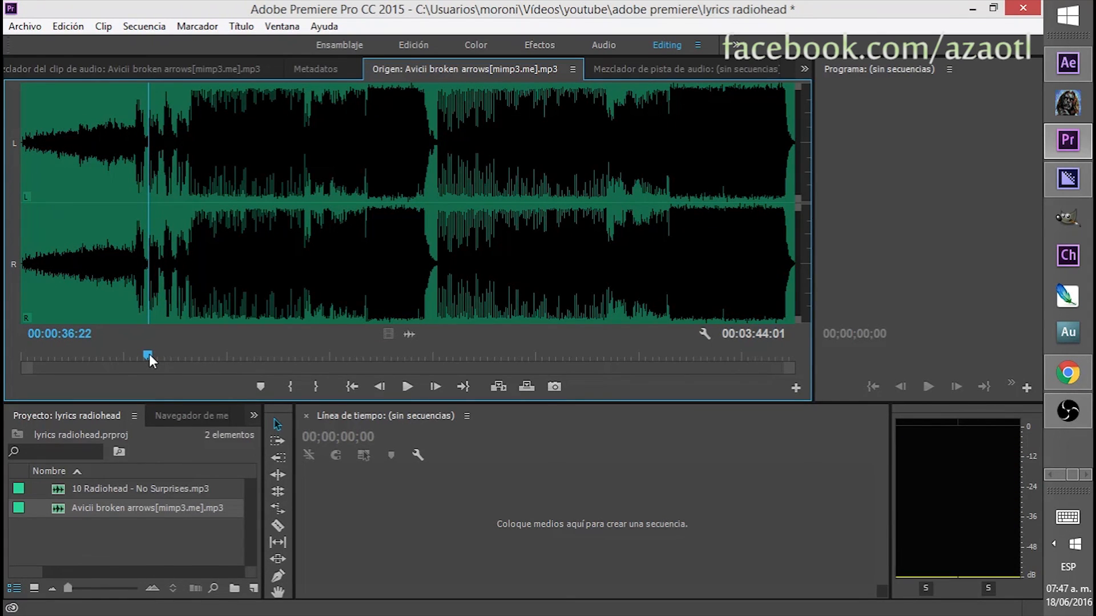
pyautogui.click(140, 357)
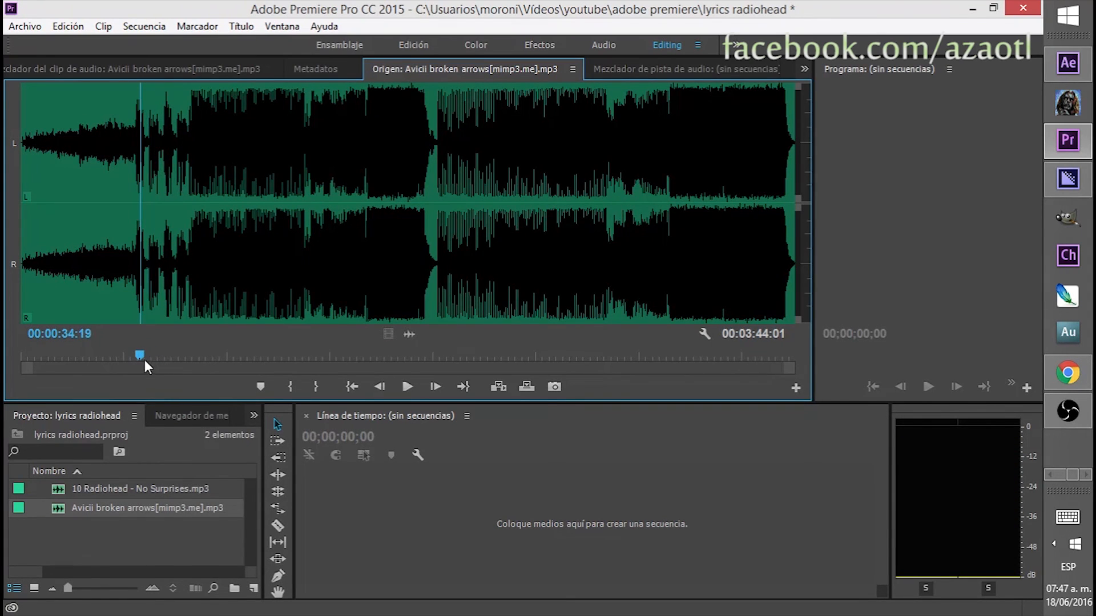
pyautogui.click(411, 389)
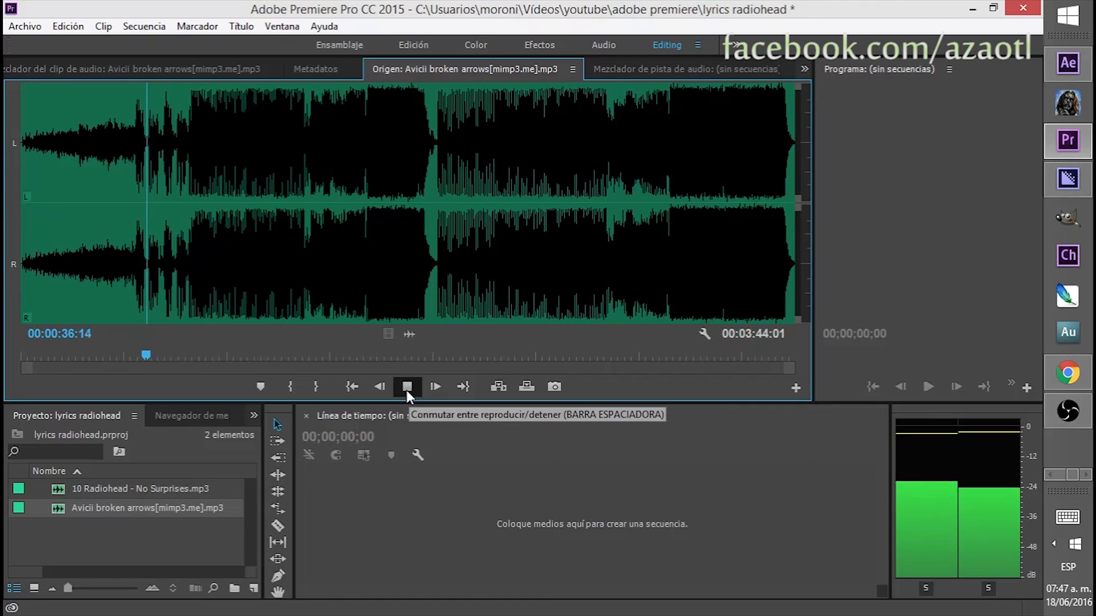
pyautogui.click(406, 388)
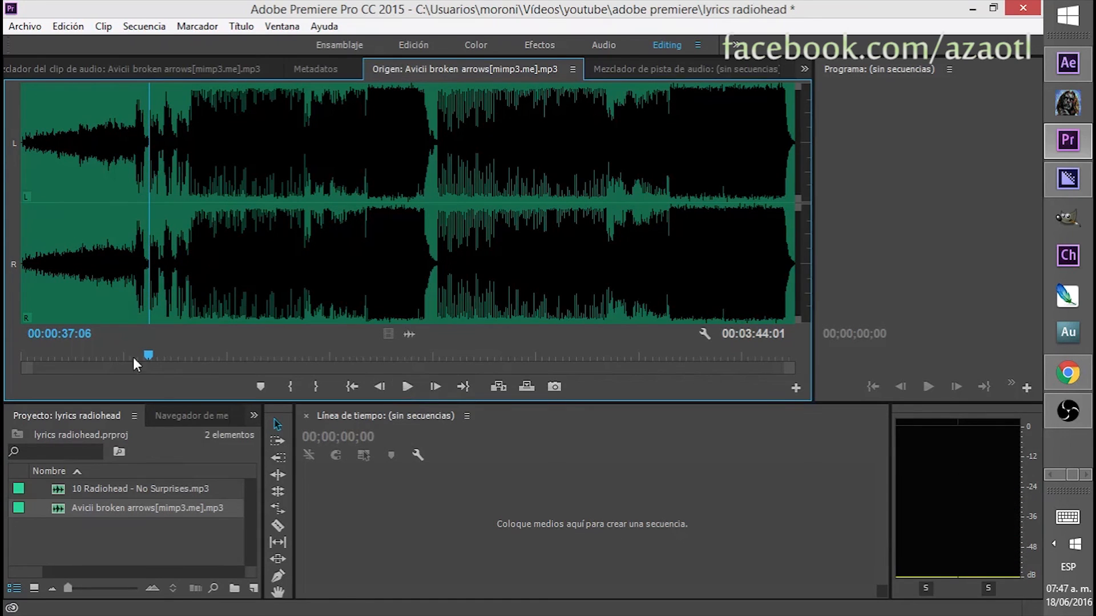
pyautogui.click(58, 334)
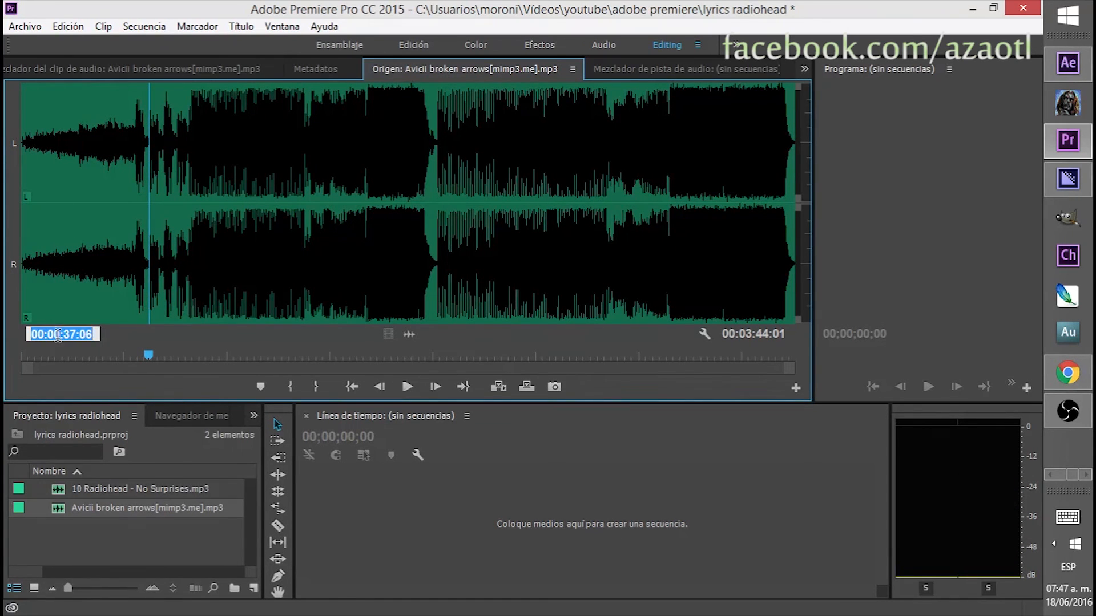
# Switch to After Effects and set the current time of Comp 2 to 0:00:37:06
pyautogui.click(1068, 140)
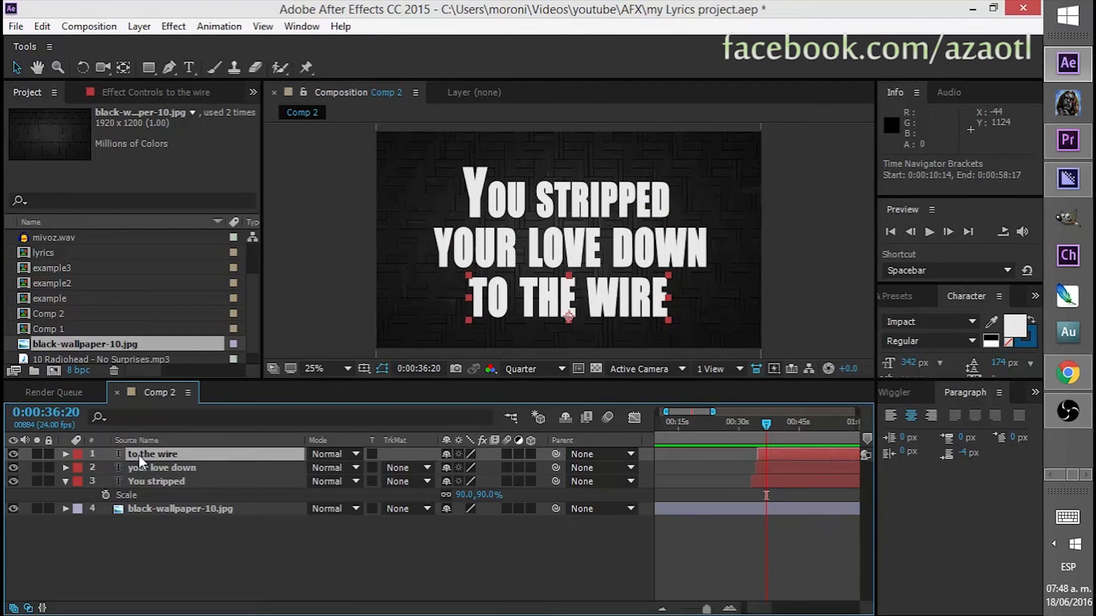
pyautogui.click(61, 412)
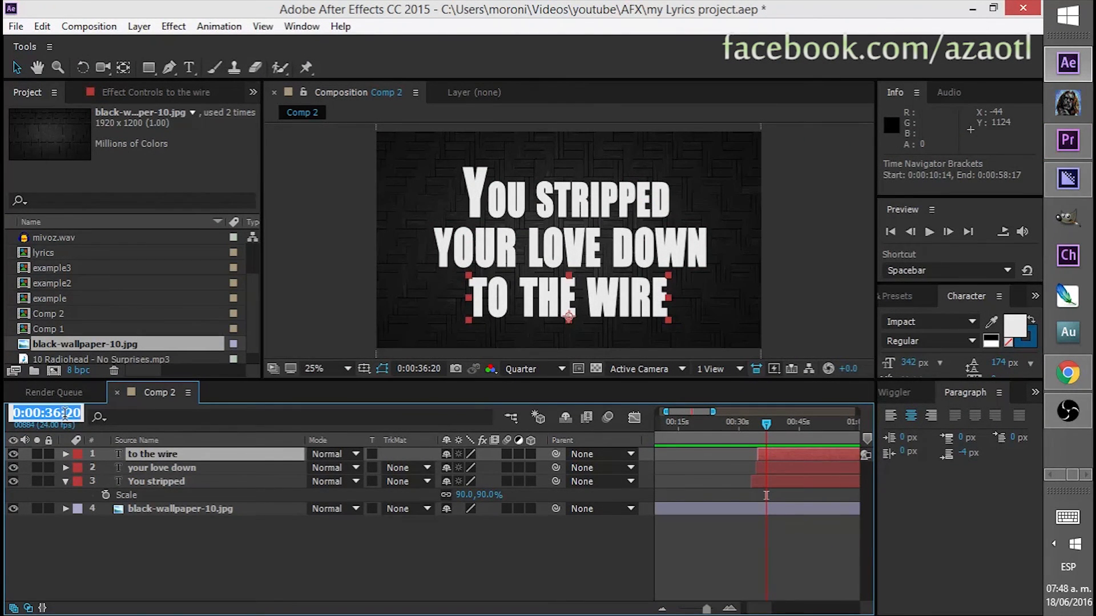
pyautogui.write('0:00:37:06')
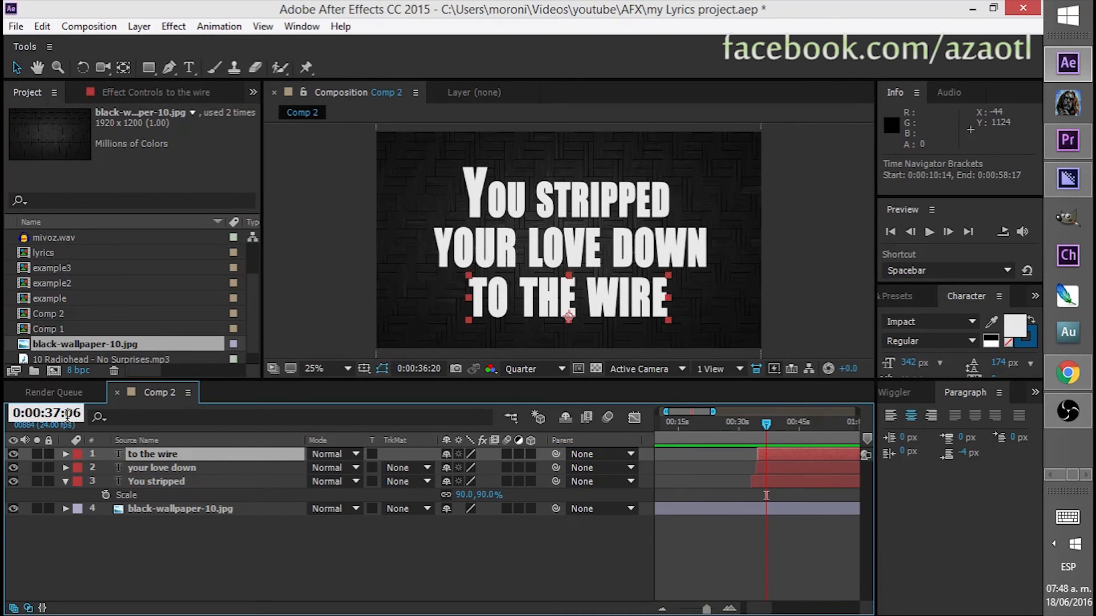
pyautogui.press('Return')
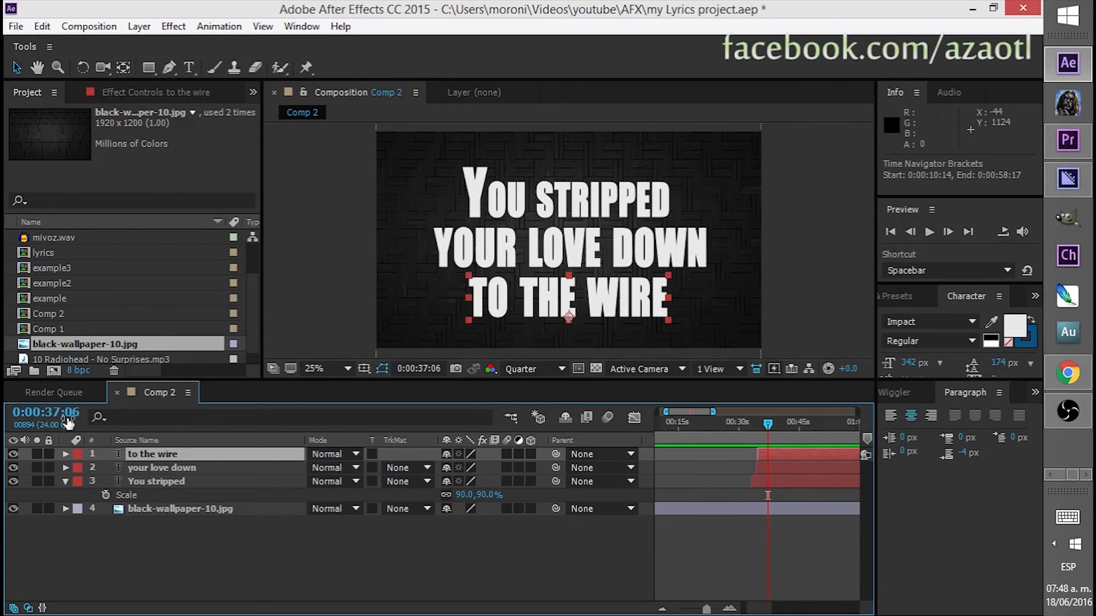
# Split the "to the wire", "your love down" and "You stripped" layers at 0:00:37:06
pyautogui.keyDown('shift'); pyautogui.click(164, 483); pyautogui.keyUp('shift')
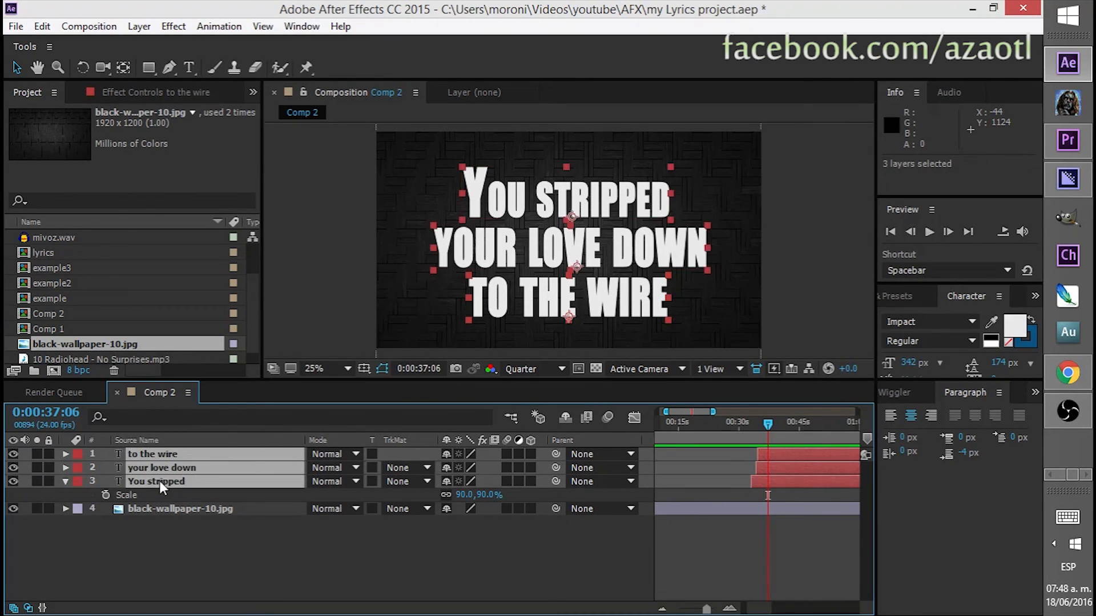
pyautogui.click(51, 30)
pyautogui.click(99, 251)
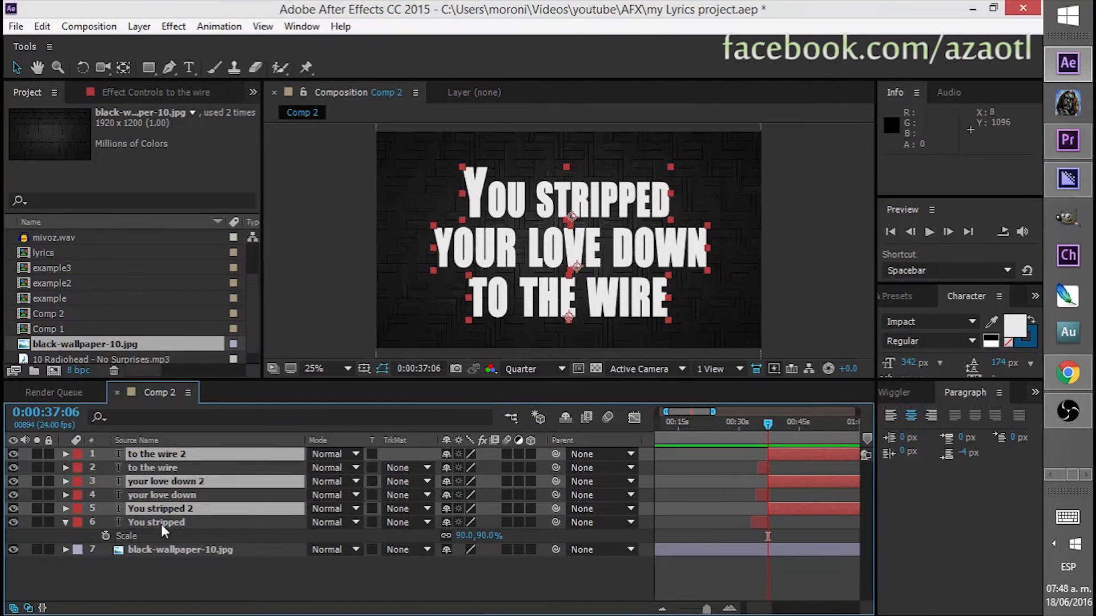
# Delete the split-off "You stripped 2" and "your love down 2" layers, leaving "to the wire 2" selected
pyautogui.click(162, 523)
pyautogui.click(168, 510)
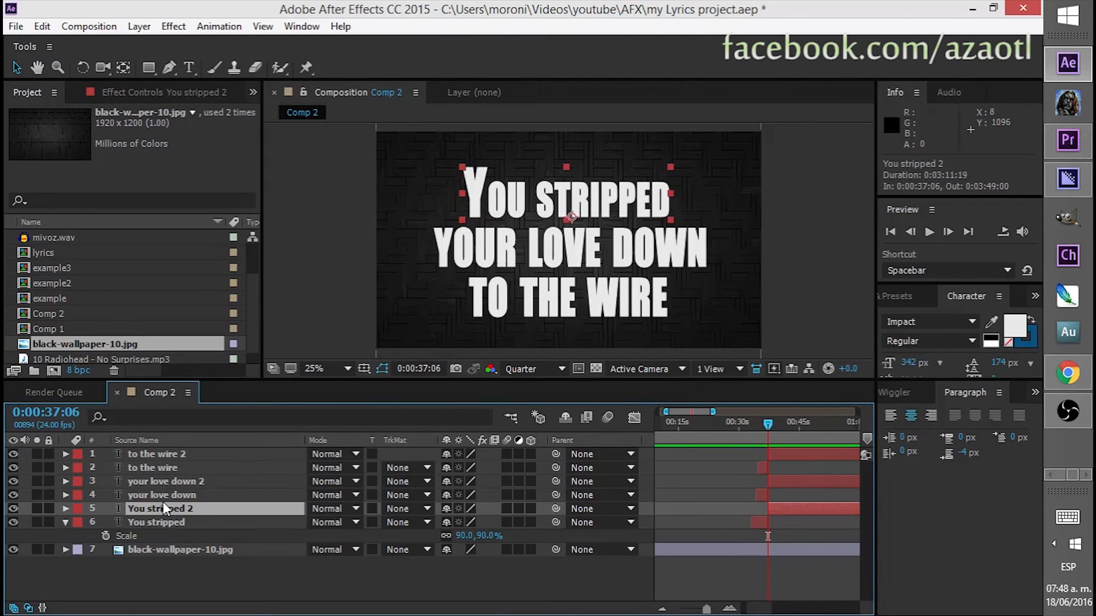
pyautogui.press('Delete')
pyautogui.click(148, 482)
pyautogui.press('Delete')
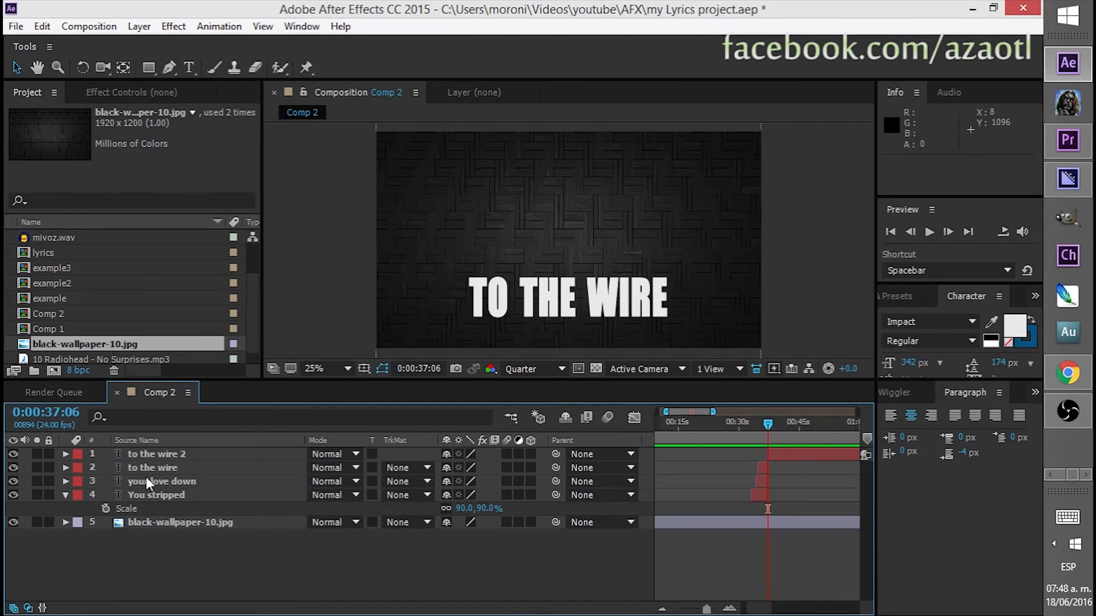
pyautogui.click(174, 460)
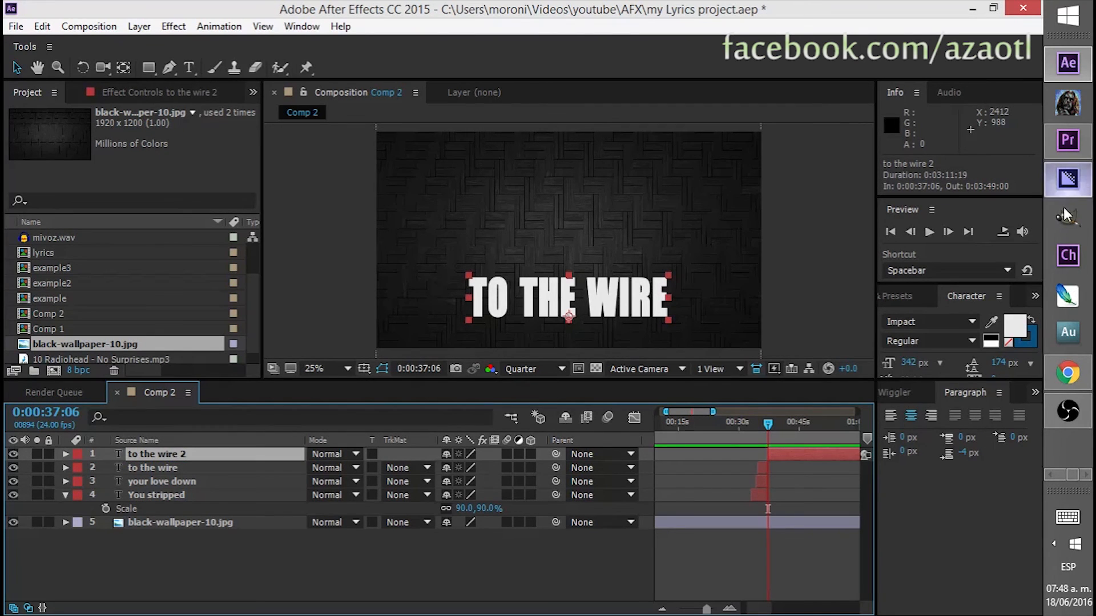
# Switch to Chrome and copy the lyric line "Fire shy and cold alone outside" from the lyrics page
pyautogui.click(1066, 381)
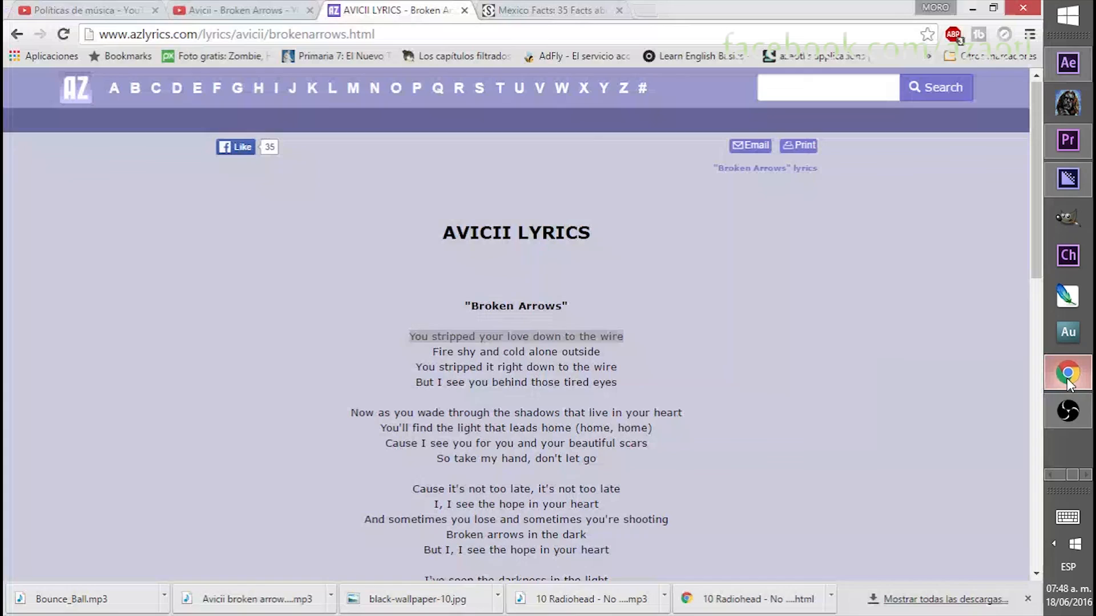
pyautogui.moveTo(434, 352); pyautogui.dragTo(607, 352)
pyautogui.rightClick(574, 352)
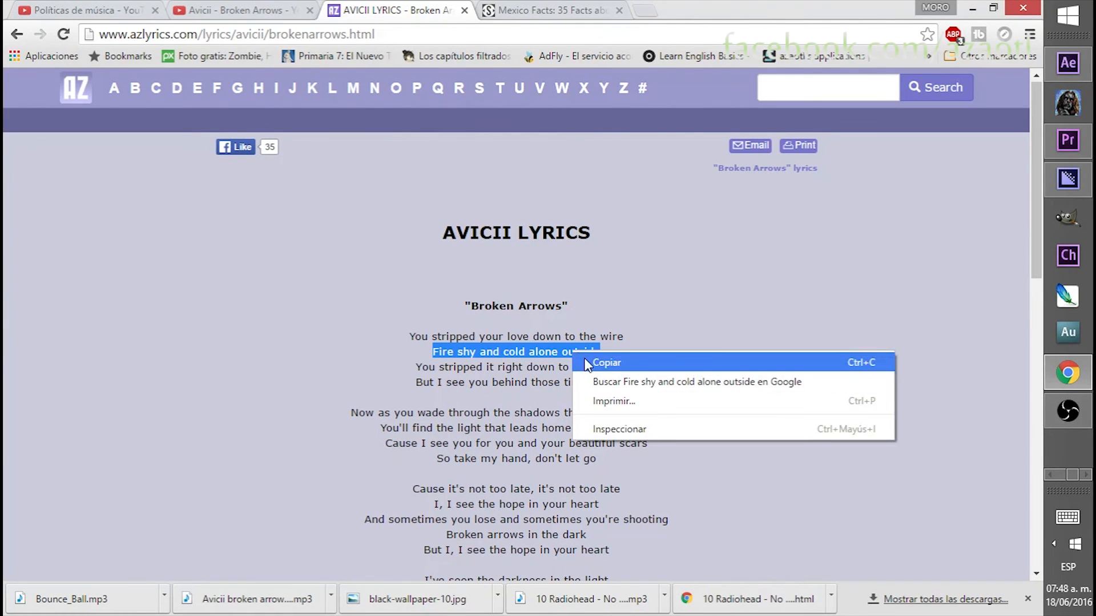
pyautogui.click(588, 355)
# Switch to After Effects, replace the "to the wire 2" text with the copied line and move it to about 1328, 324
pyautogui.click(1072, 67)
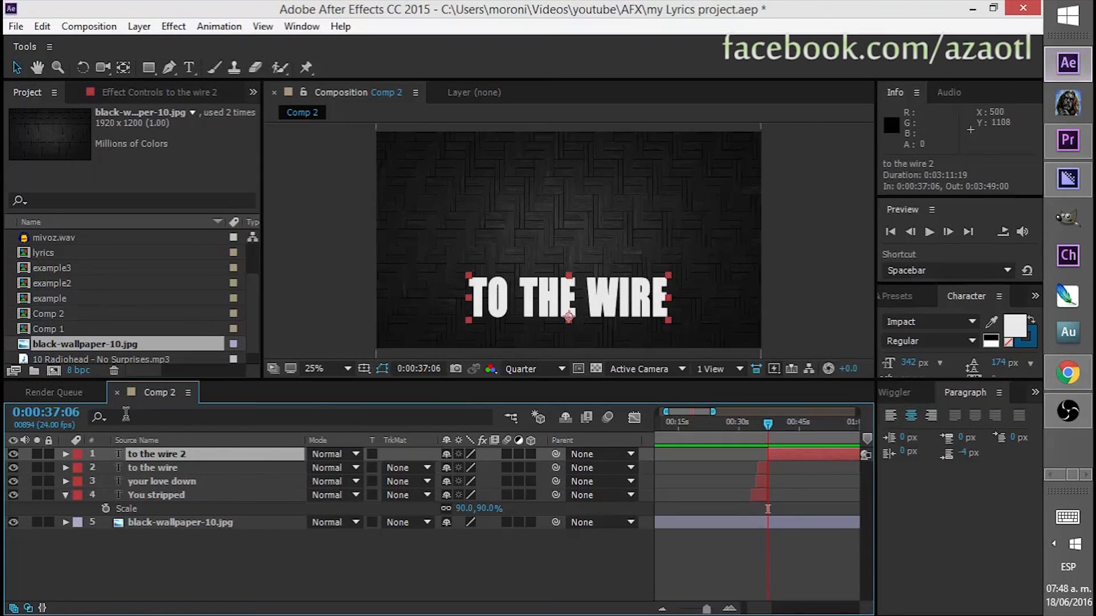
pyautogui.doubleClick(152, 456)
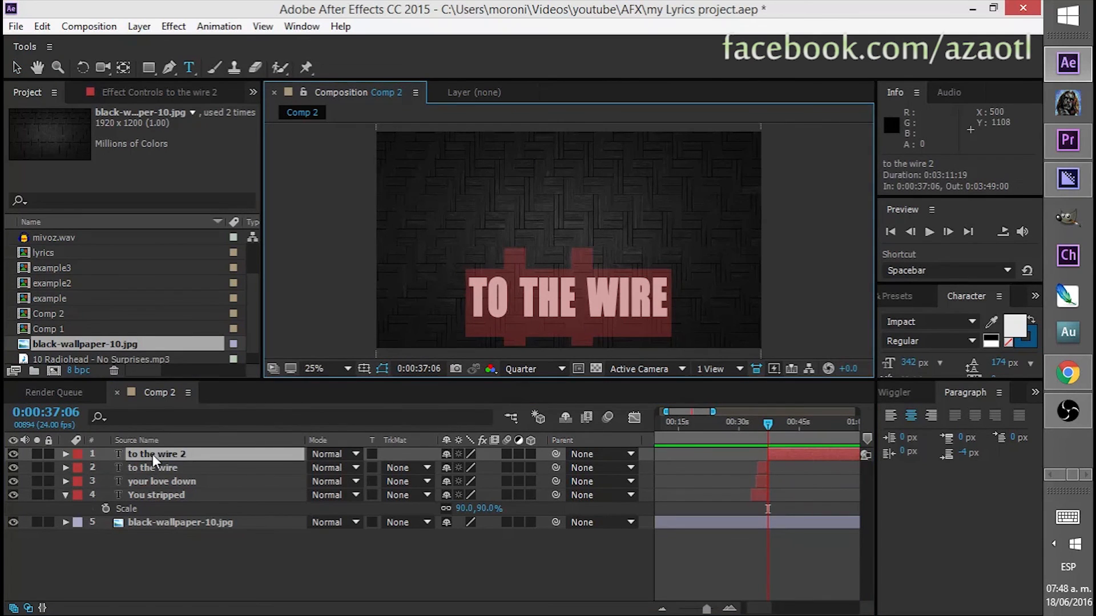
pyautogui.hotkey('ctrl', 'v')
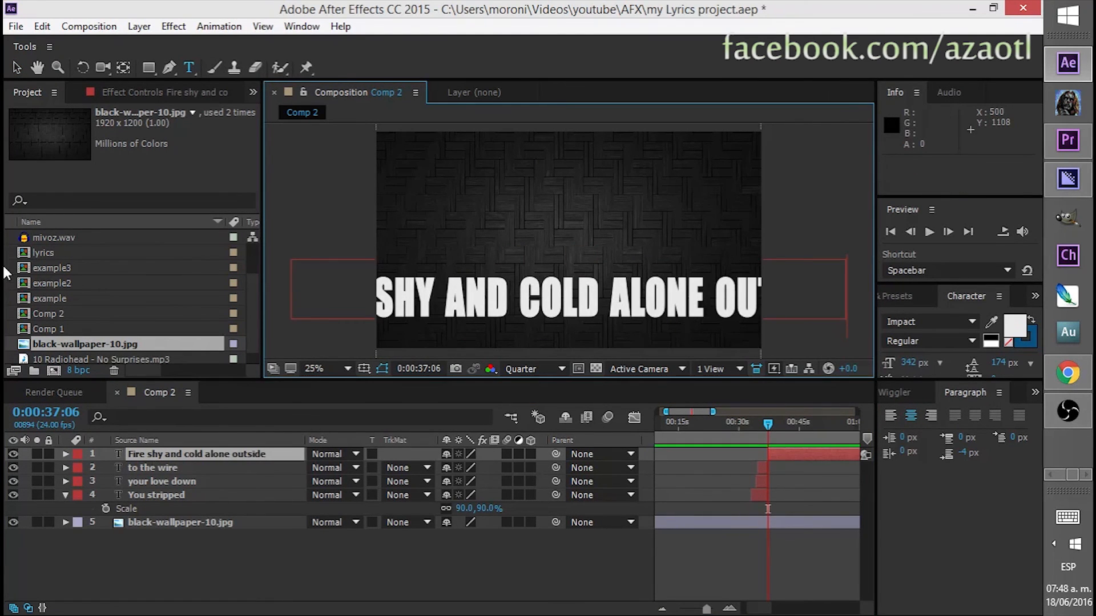
pyautogui.click(16, 67)
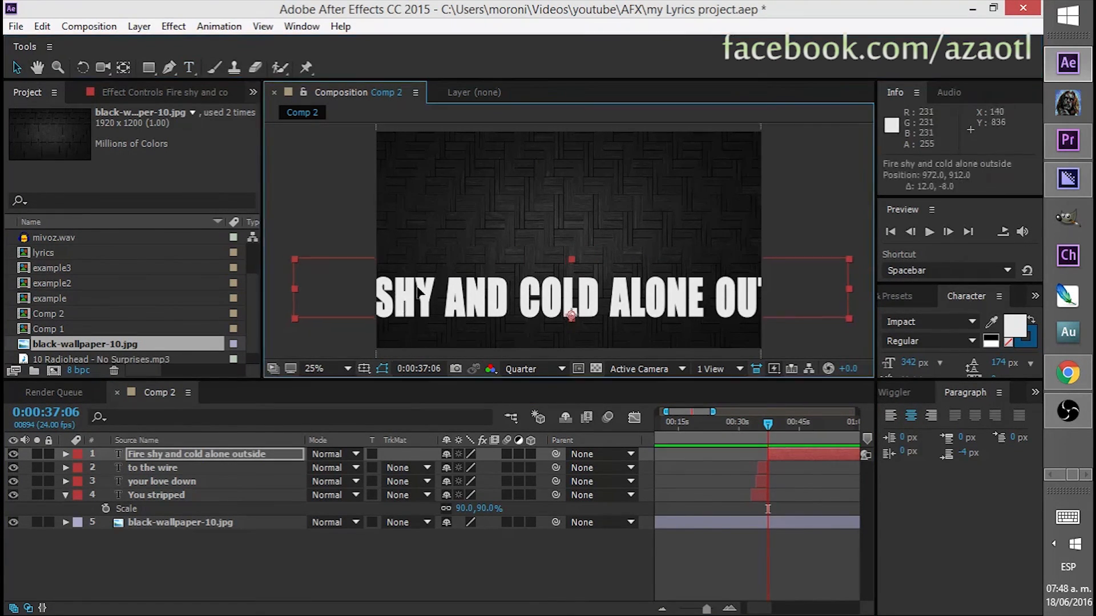
pyautogui.moveTo(408, 293); pyautogui.dragTo(482, 179)
# Switch to Premiere Pro and play the song from about 00:00:37:03 to hear where the words of the next lyric line fall
pyautogui.click(1068, 140)
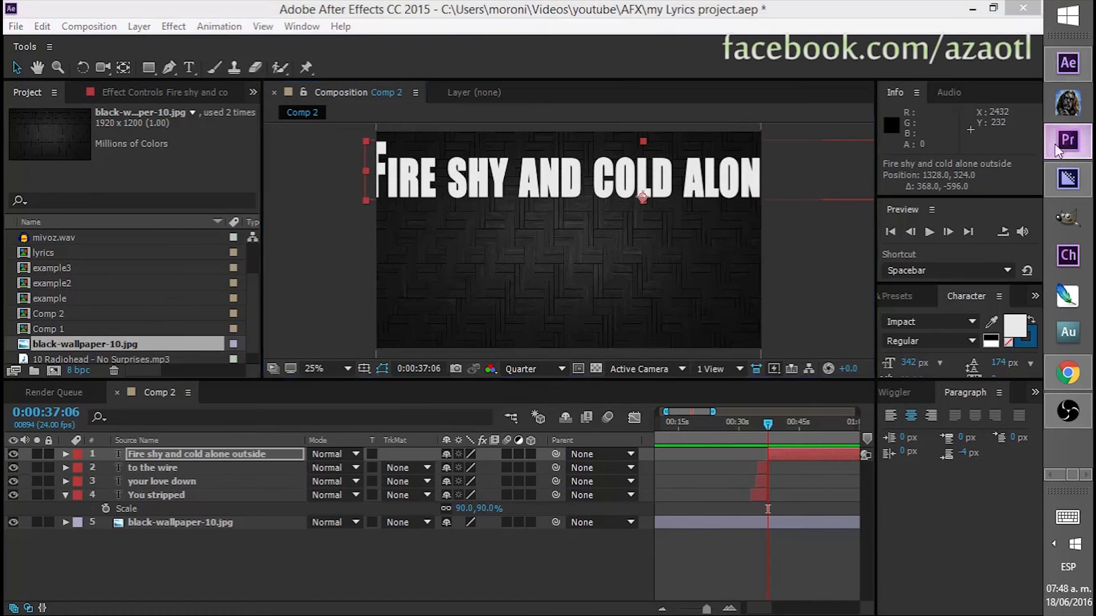
pyautogui.click(406, 387)
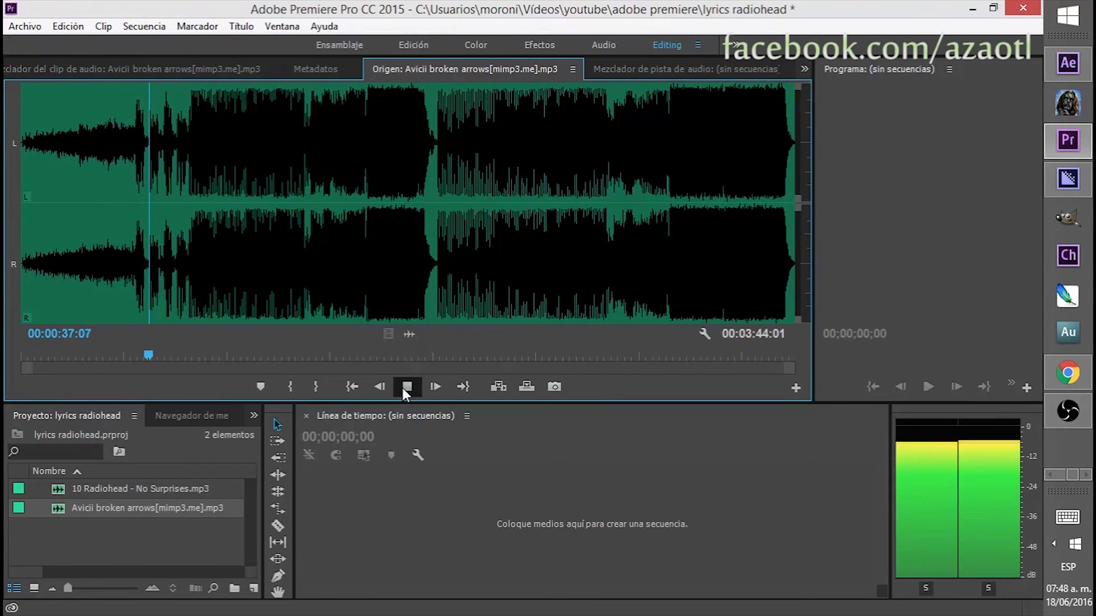
pyautogui.click(405, 387)
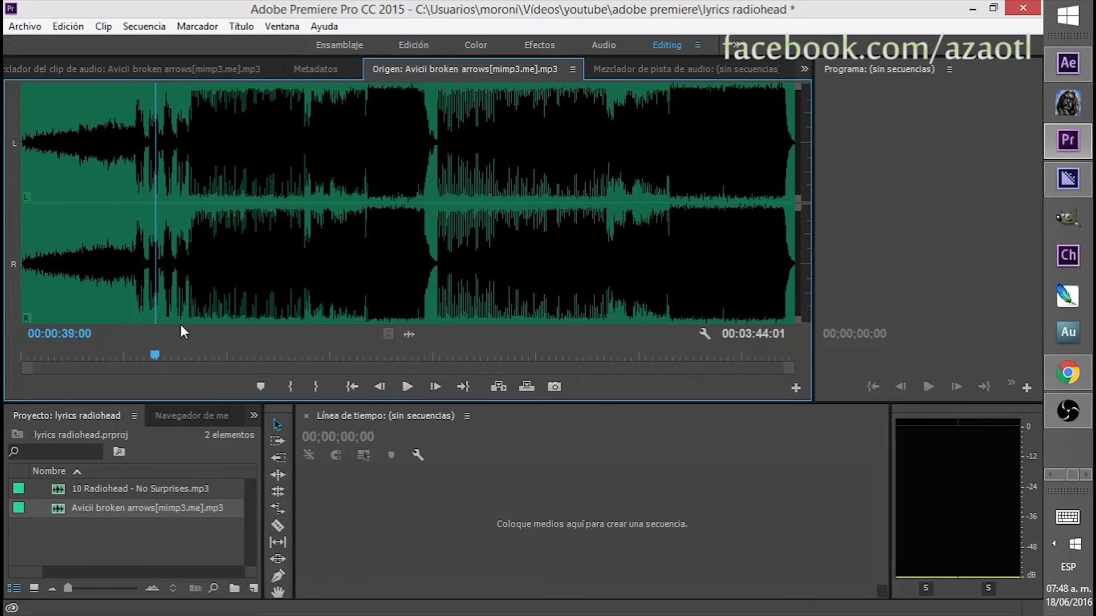
pyautogui.moveTo(161, 355); pyautogui.dragTo(149, 354)
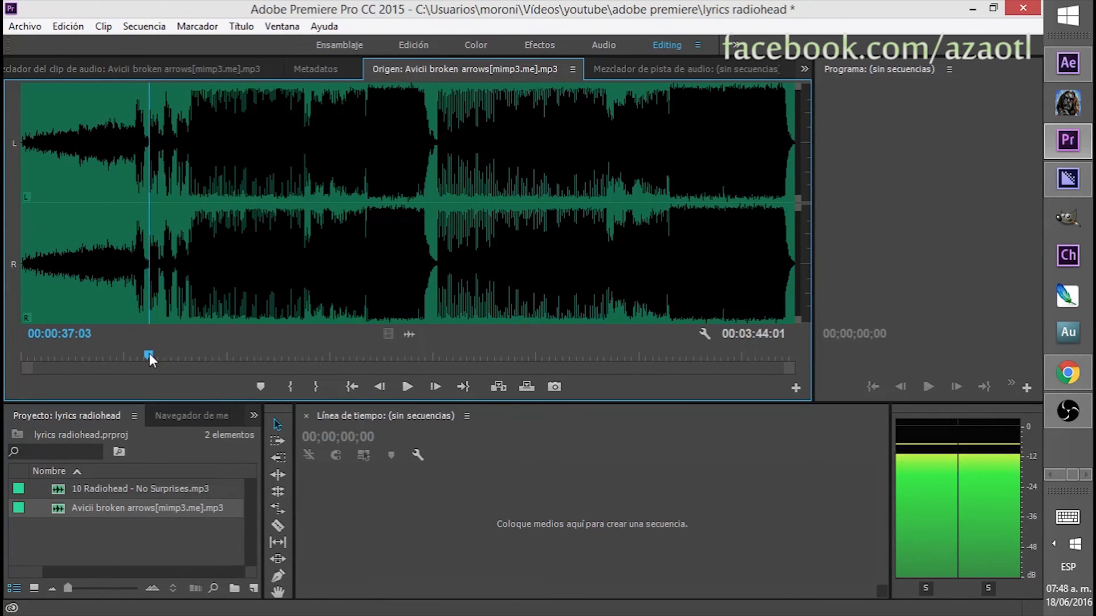
pyautogui.click(407, 387)
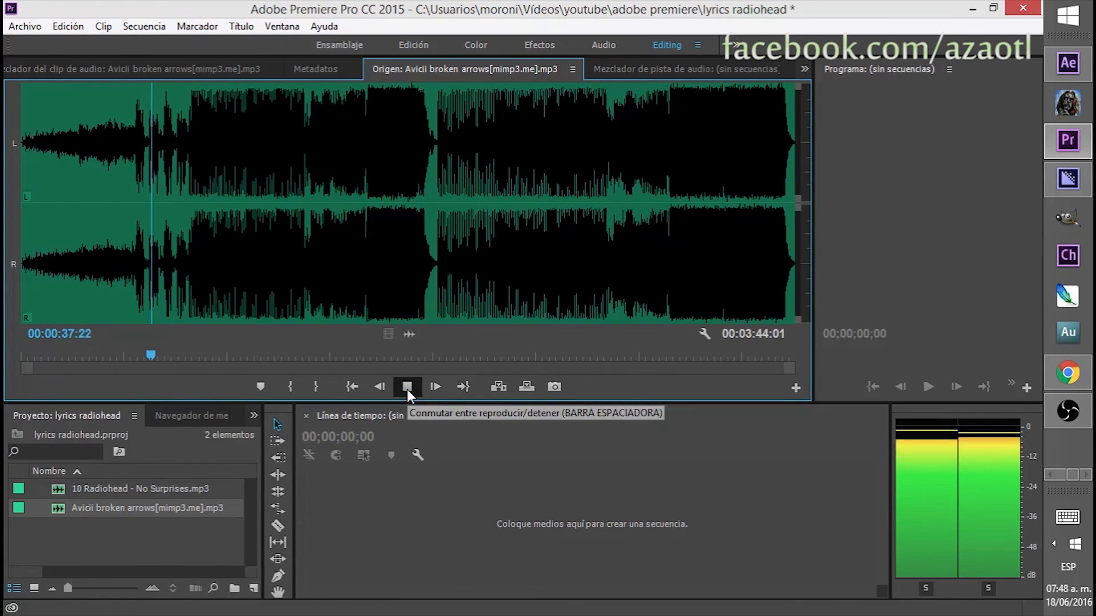
pyautogui.click(407, 387)
# Replay the song from 00:00:37:03, stop at 00:00:38:08 and copy that timecode
pyautogui.moveTo(148, 355); pyautogui.dragTo(145, 354)
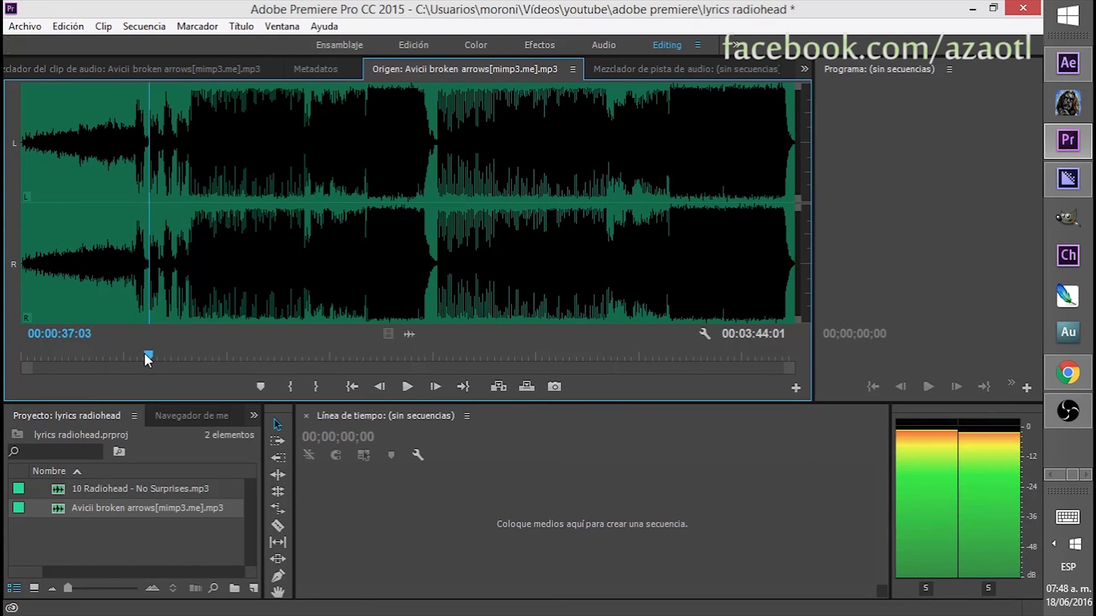
pyautogui.click(406, 388)
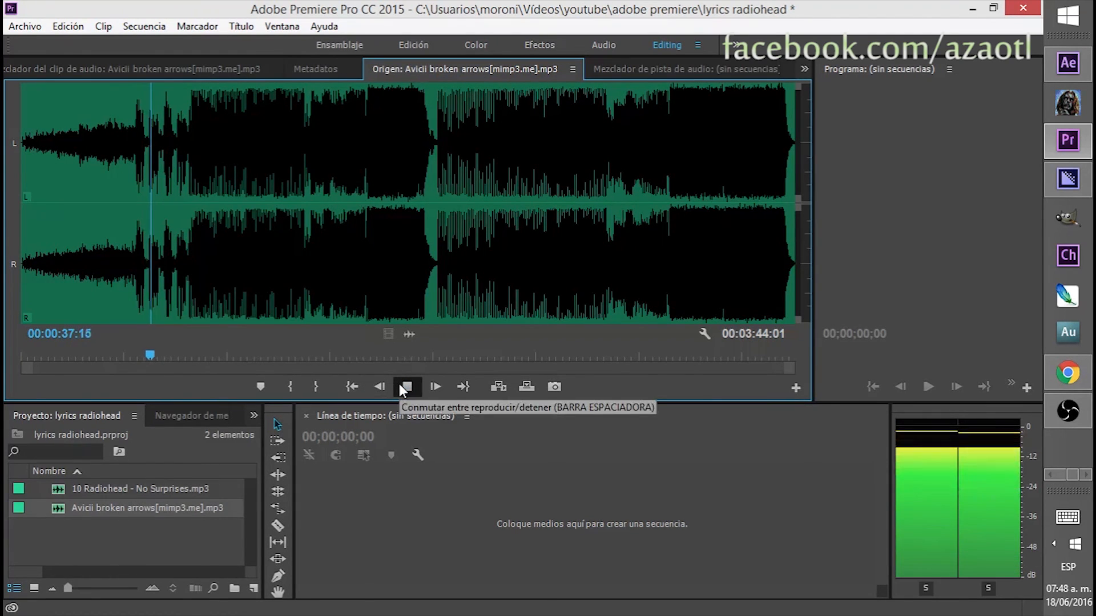
pyautogui.click(401, 386)
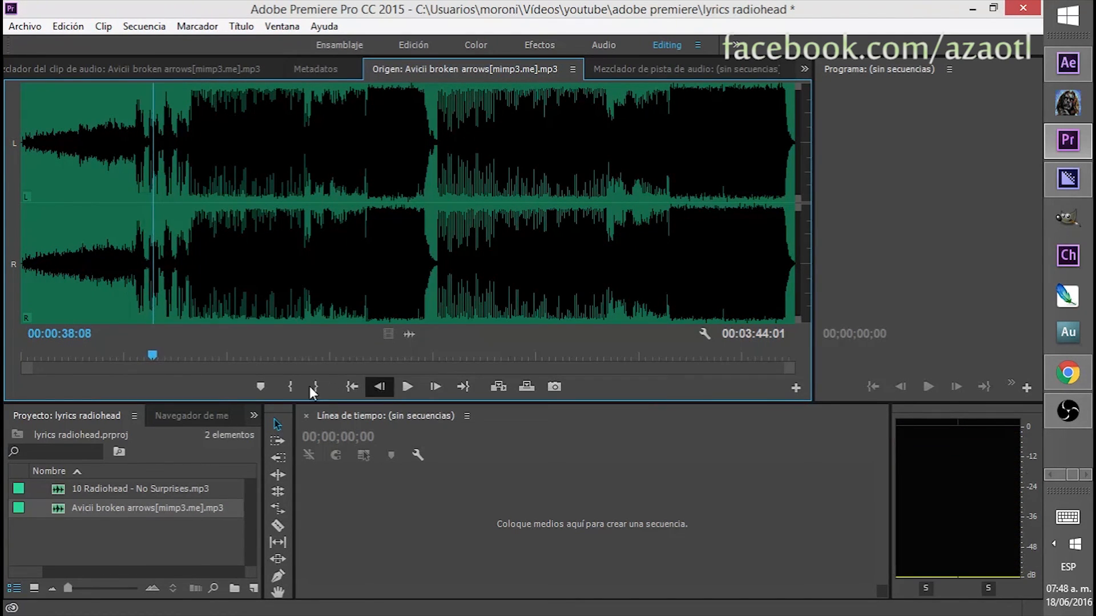
pyautogui.click(79, 335)
pyautogui.hotkey('ctrl', 'c')
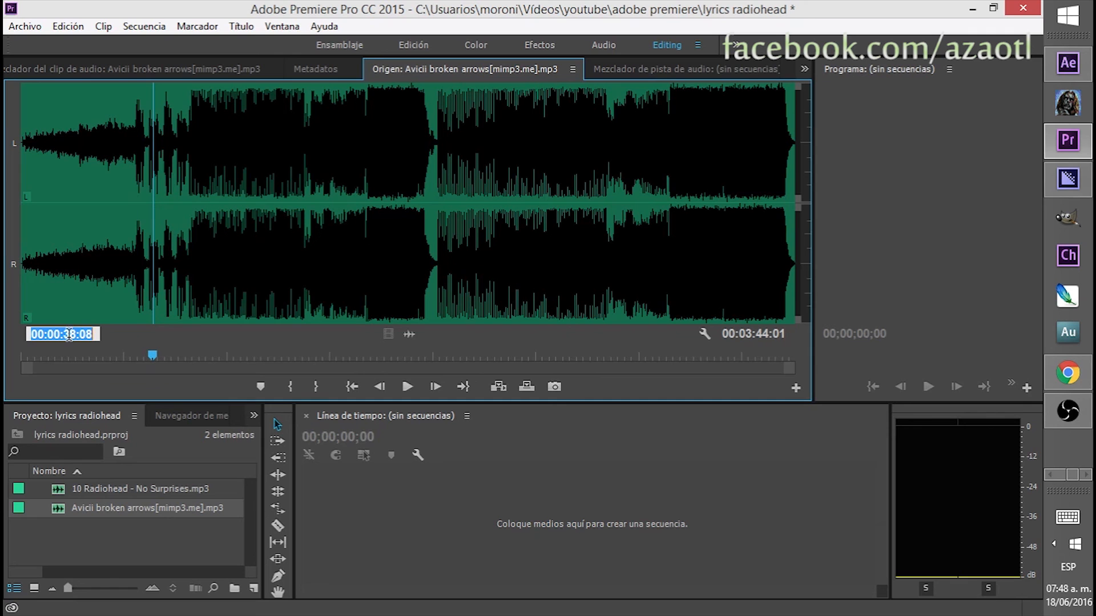
# Switch to After Effects, set the current time to 0:00:38:08 and split the "Fire shy and cold alone outside" layer there
pyautogui.click(1068, 63)
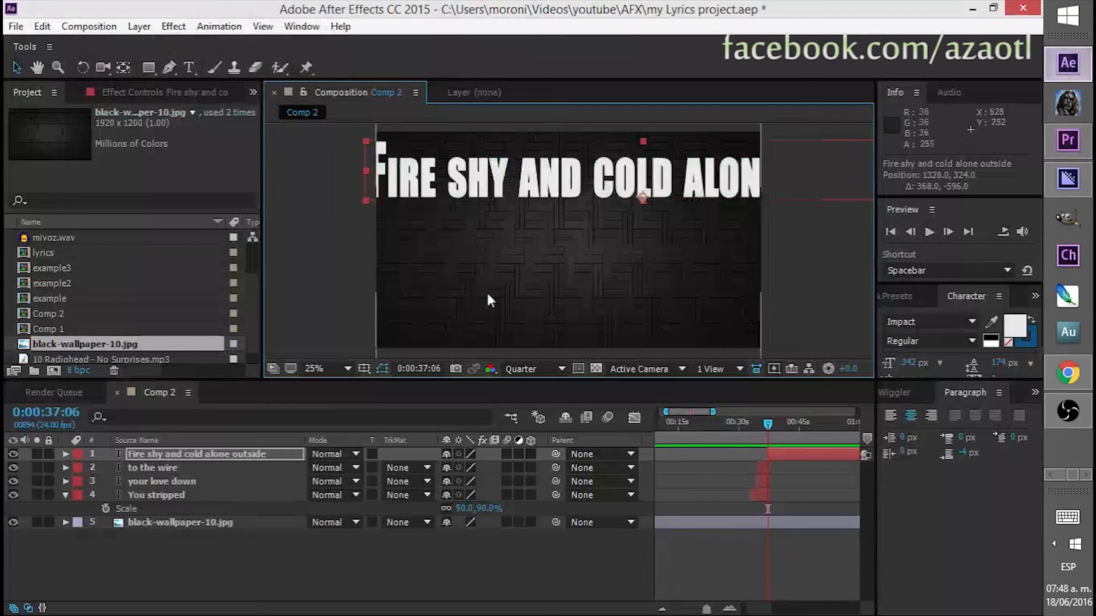
pyautogui.click(59, 414)
pyautogui.hotkey('ctrl', 'v')
pyautogui.press('Return')
pyautogui.click(155, 456)
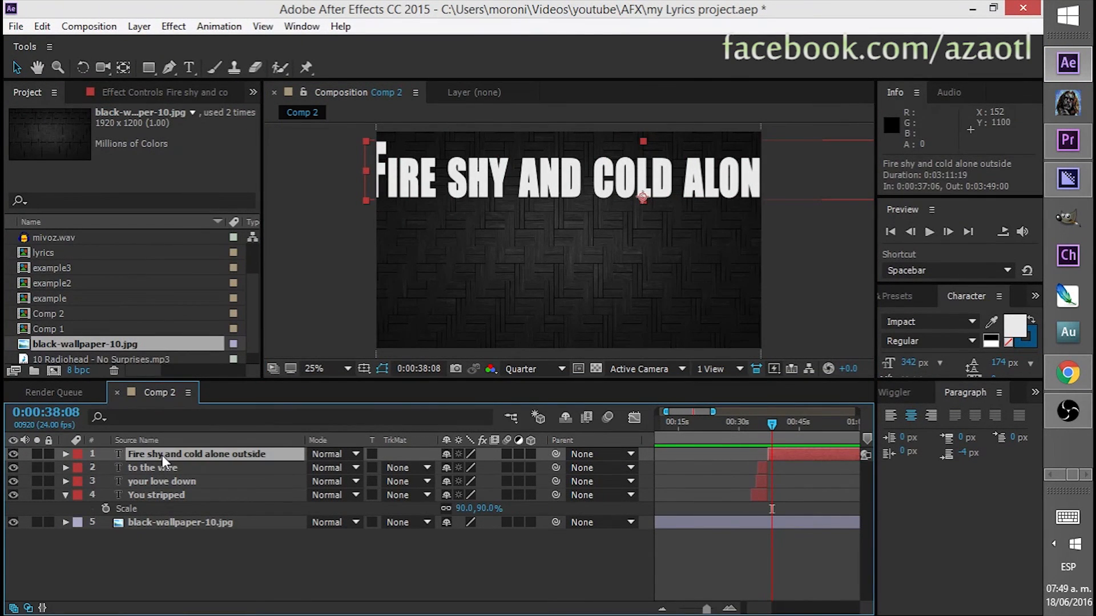
pyautogui.click(42, 26)
pyautogui.click(92, 232)
# Arrange the two parts of the split lyric layer one above the other, with the second part at about 1312, 828
pyautogui.click(197, 467)
pyautogui.moveTo(648, 185); pyautogui.dragTo(629, 210)
pyautogui.moveTo(614, 180); pyautogui.dragTo(610, 281)
# Shorten the upper text to "Fire shy and" and move it to about 988, 356
pyautogui.doubleClick(571, 214)
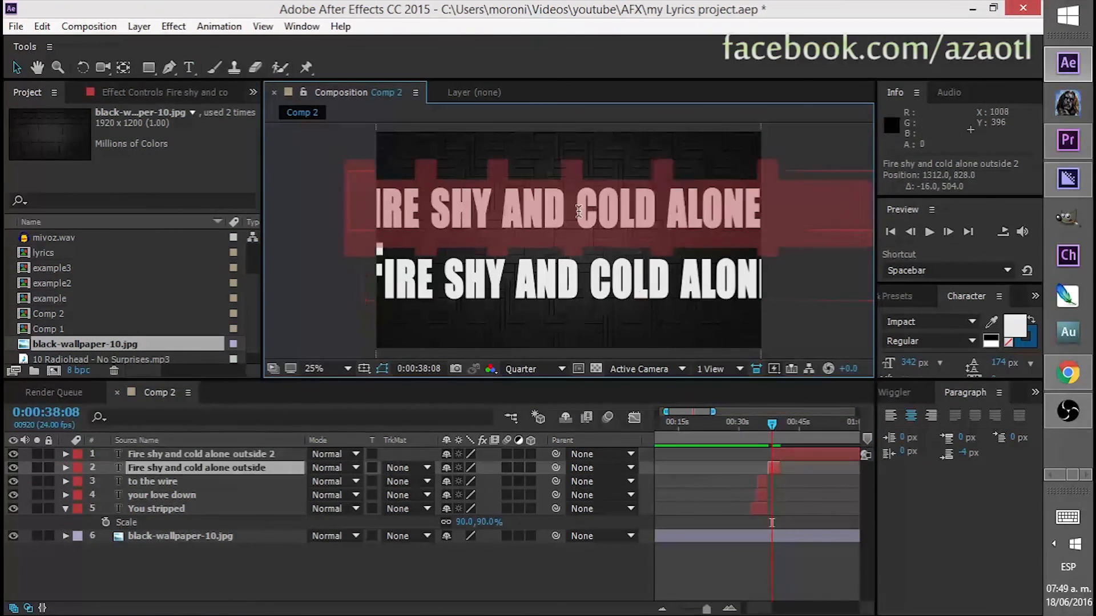
pyautogui.click(578, 201)
pyautogui.moveTo(578, 201); pyautogui.dragTo(799, 205)
pyautogui.press('BackSpace')
pyautogui.click(17, 67)
pyautogui.moveTo(622, 203); pyautogui.dragTo(573, 184)
# Shorten the lower text to "cold alone outside" by removing its opening words
pyautogui.doubleClick(588, 277)
pyautogui.click(588, 277)
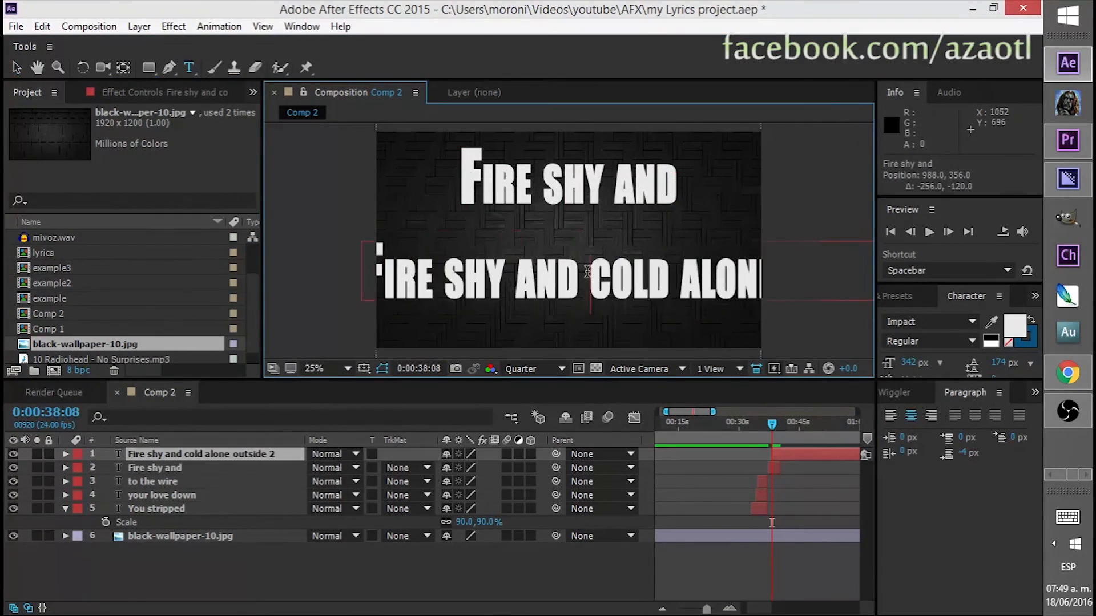
pyautogui.moveTo(588, 277); pyautogui.dragTo(355, 267)
pyautogui.press('BackSpace')
# Scale the "Fire shy and" layer to 128% and move "cold alone outside" up to about 952, 808
pyautogui.click(188, 467)
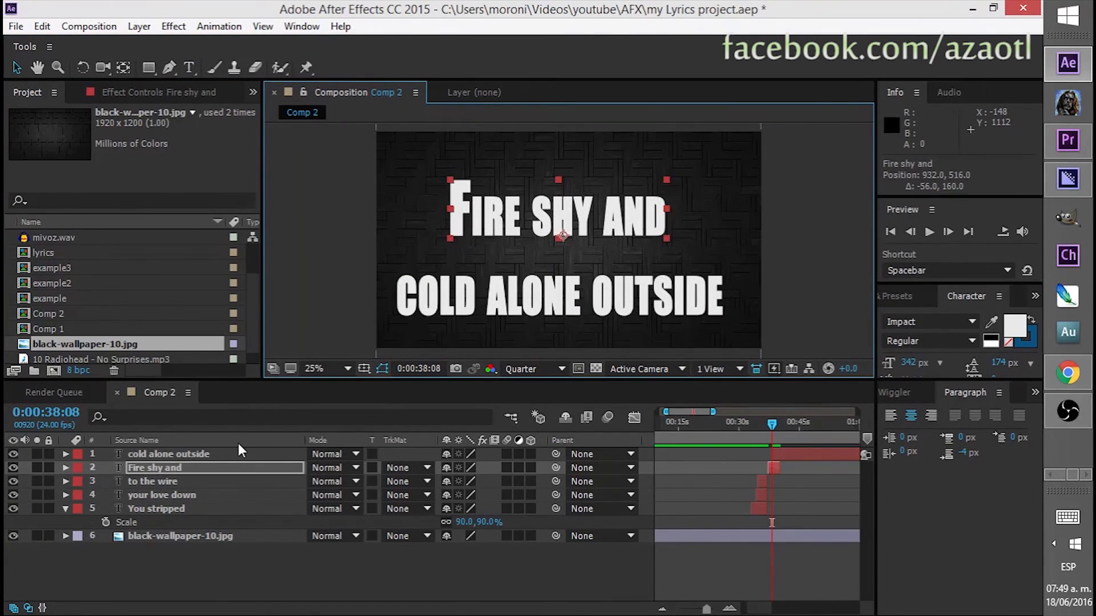
pyautogui.press('s')
pyautogui.moveTo(466, 481); pyautogui.dragTo(488, 481)
pyautogui.moveTo(512, 304); pyautogui.dragTo(519, 283)
# Colour the word "Fire" red in the "Fire shy and" text
pyautogui.doubleClick(517, 217)
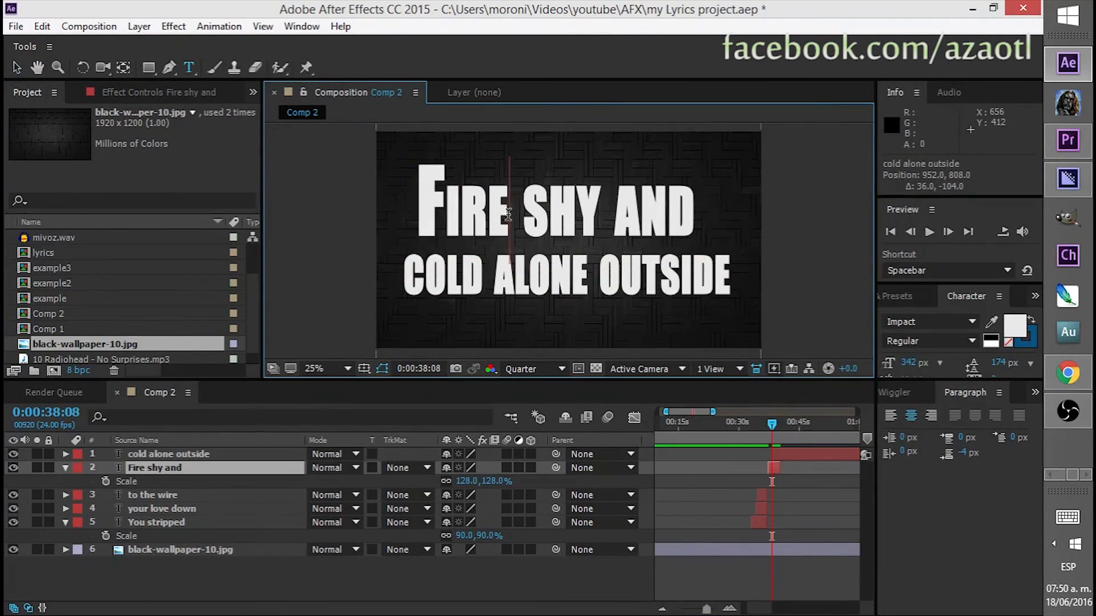
pyautogui.moveTo(526, 216); pyautogui.dragTo(419, 216)
pyautogui.click(1015, 326)
pyautogui.click(202, 59)
pyautogui.click(375, 43)
# Colour the word "cold" blue in the "cold alone outside" text
pyautogui.click(187, 456)
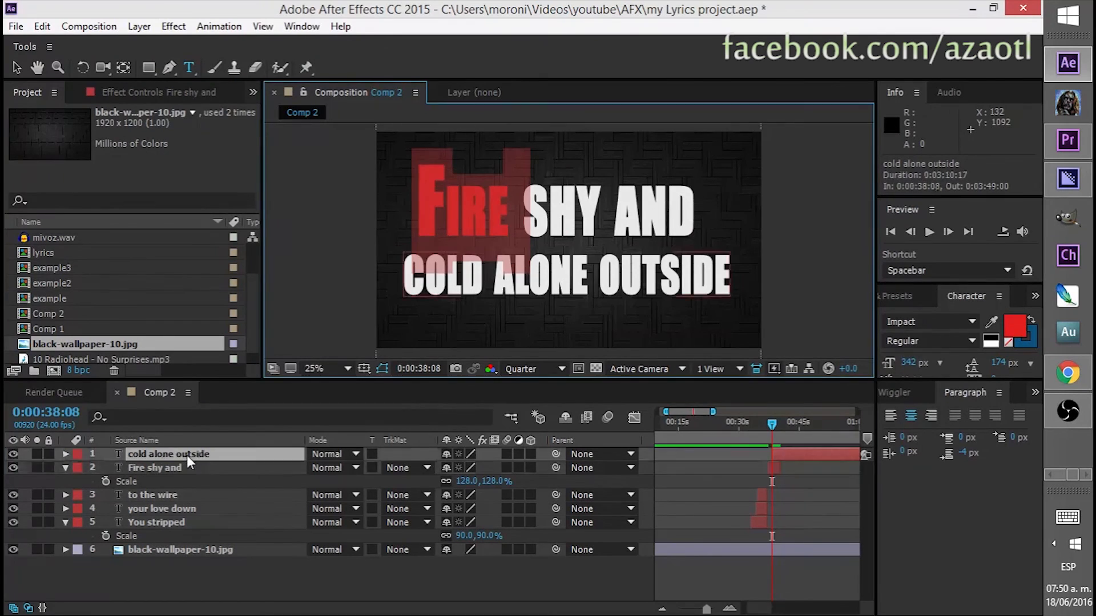
pyautogui.moveTo(496, 274); pyautogui.dragTo(397, 266)
pyautogui.click(1015, 325)
pyautogui.click(247, 131)
pyautogui.click(178, 73)
pyautogui.click(375, 42)
# Increase the font size of the word "cold" to 393 px
pyautogui.click(551, 273)
pyautogui.moveTo(498, 275); pyautogui.dragTo(400, 273)
pyautogui.moveTo(909, 362); pyautogui.dragTo(958, 362)
pyautogui.moveTo(498, 278); pyautogui.dragTo(739, 279)
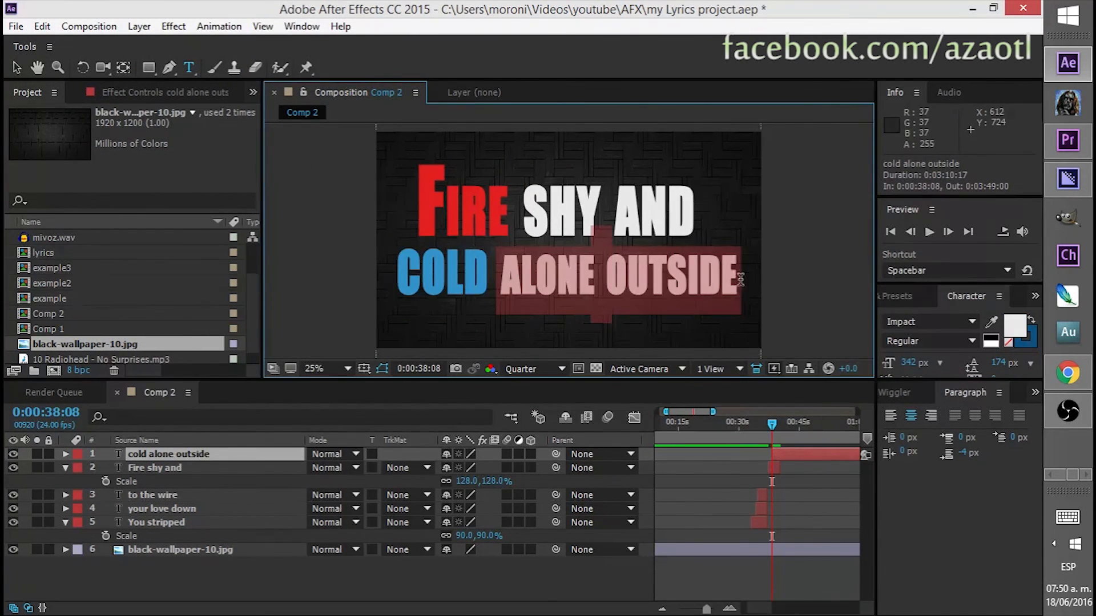
# Move the "cold alone outside" and "Fire shy and" lines slightly down and closer together, and clear the selection
pyautogui.click(16, 68)
pyautogui.moveTo(458, 270); pyautogui.dragTo(456, 282)
pyautogui.moveTo(465, 218); pyautogui.dragTo(472, 241)
pyautogui.click(503, 337)
pyautogui.click(334, 281)
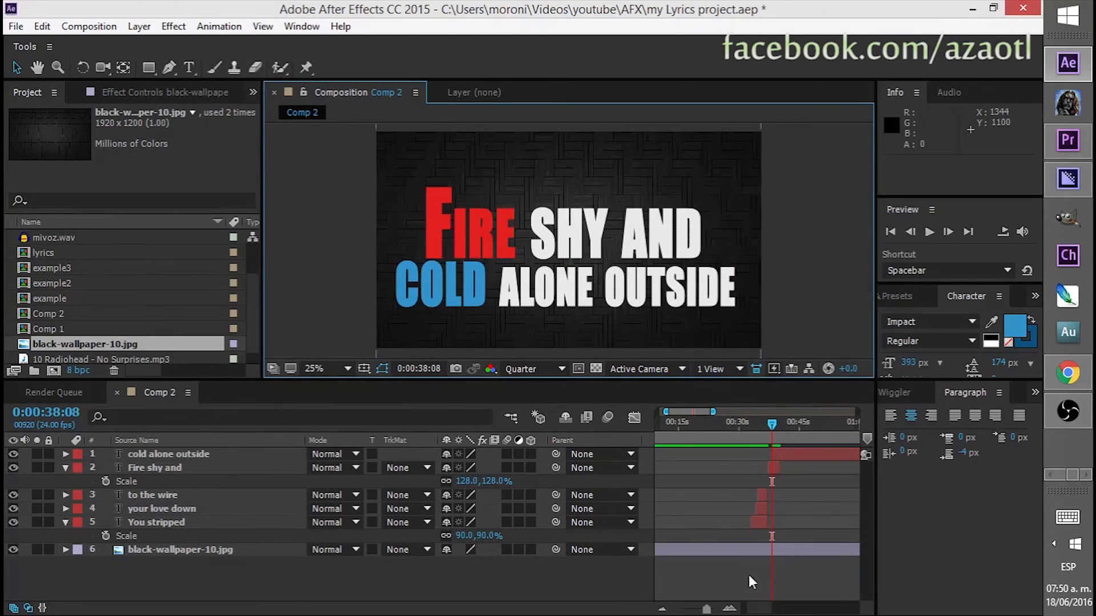
pyautogui.moveTo(706, 609); pyautogui.dragTo(710, 610)
pyautogui.doubleClick(609, 291)
pyautogui.click(608, 292)
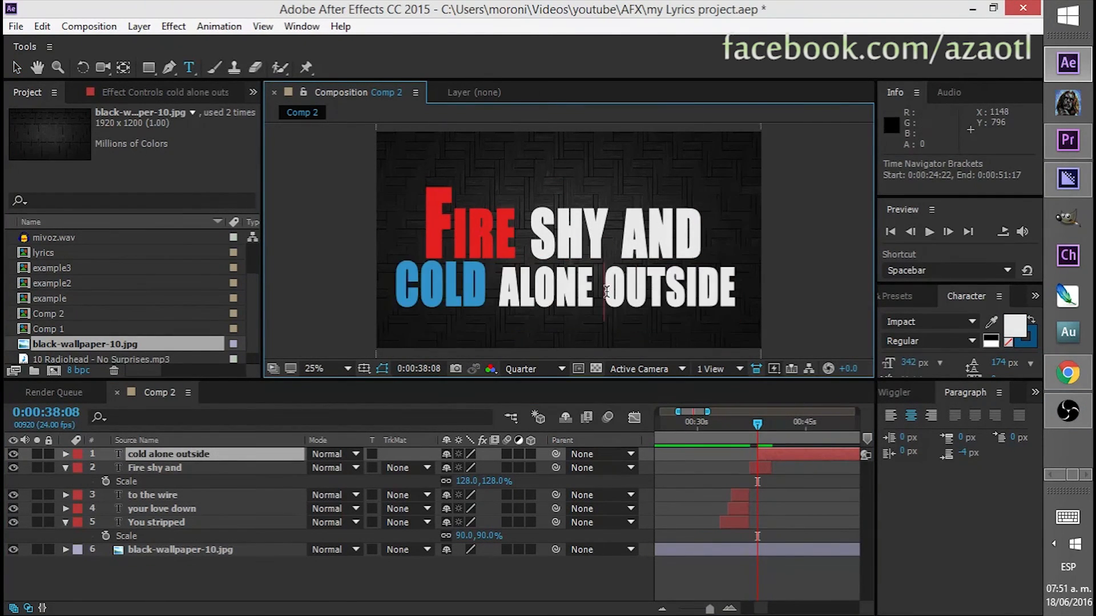
pyautogui.press('Return')
pyautogui.press('BackSpace')
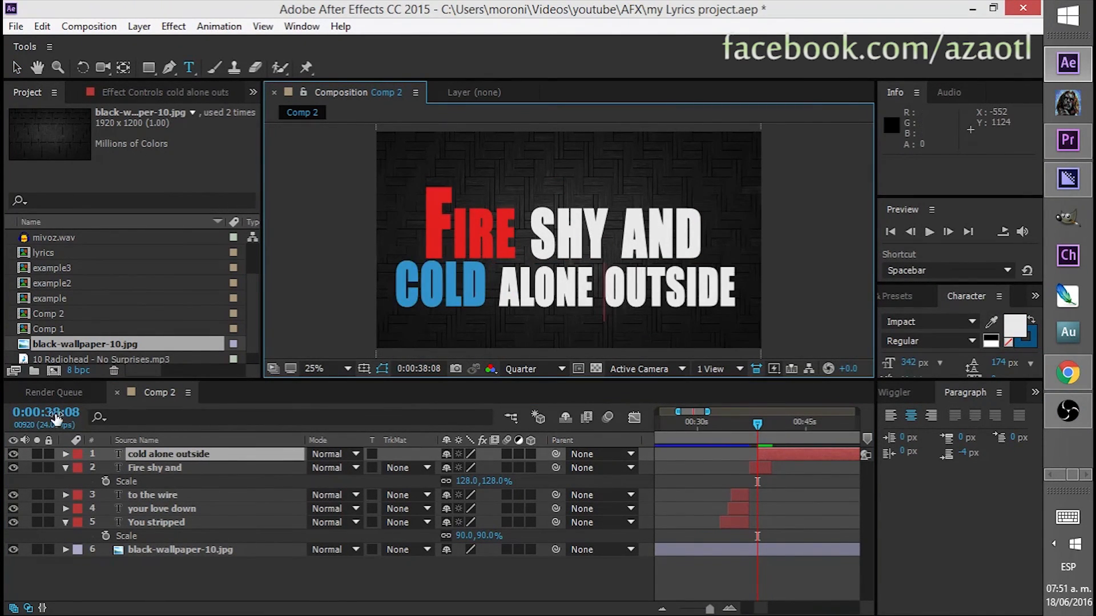
# Set the current time to 0:00:39:05, duplicate the "cold alone outside" layer and shift the duplicate to start there
pyautogui.moveTo(43, 413); pyautogui.dragTo(54, 418)
pyautogui.click(777, 455)
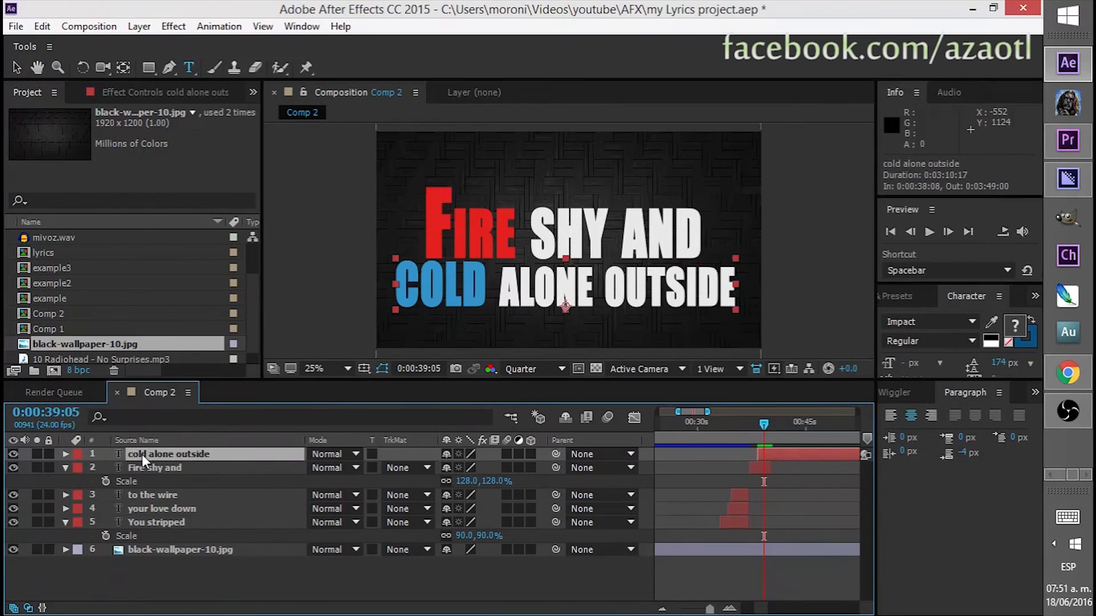
pyautogui.hotkey('ctrl', 'd')
pyautogui.moveTo(790, 461); pyautogui.dragTo(768, 492)
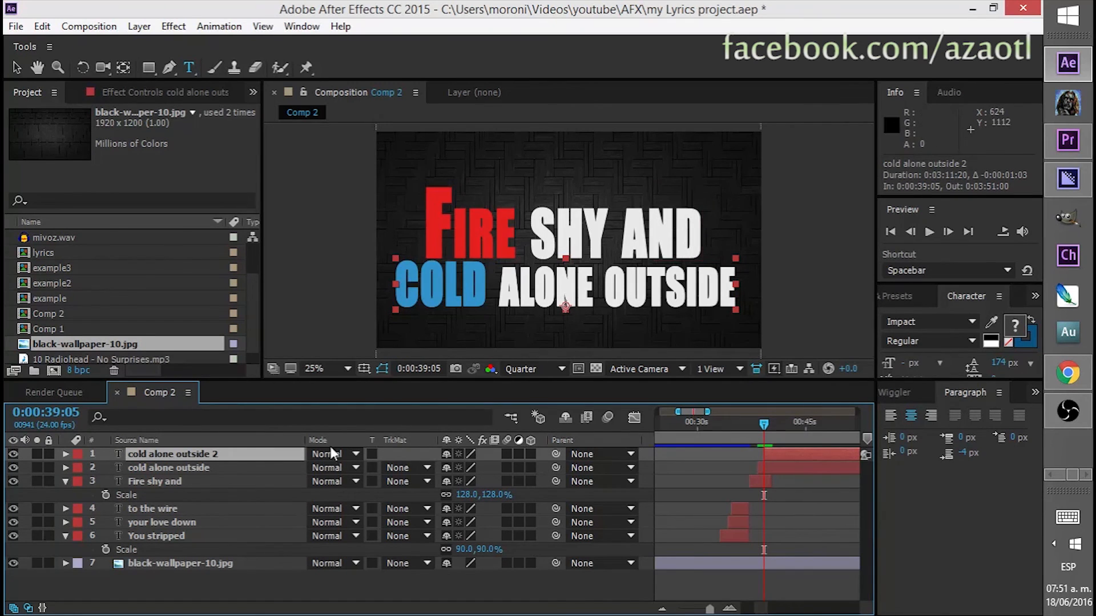
# Shorten the duplicated layer's text to "outside"
pyautogui.doubleClick(203, 456)
pyautogui.moveTo(602, 293); pyautogui.dragTo(400, 287)
pyautogui.press('BackSpace')
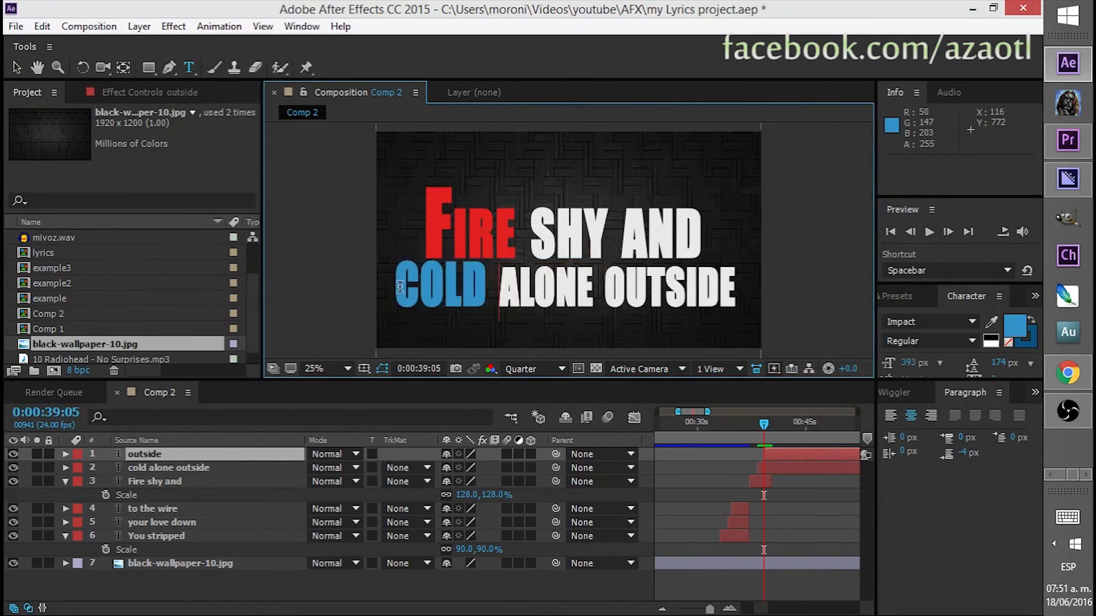
# Move the two upper lyric lines up and place "outside" beneath them at about 980, 940
pyautogui.click(16, 68)
pyautogui.moveTo(511, 231); pyautogui.dragTo(510, 176)
pyautogui.moveTo(483, 276); pyautogui.dragTo(490, 225)
pyautogui.moveTo(503, 298); pyautogui.dragTo(510, 313)
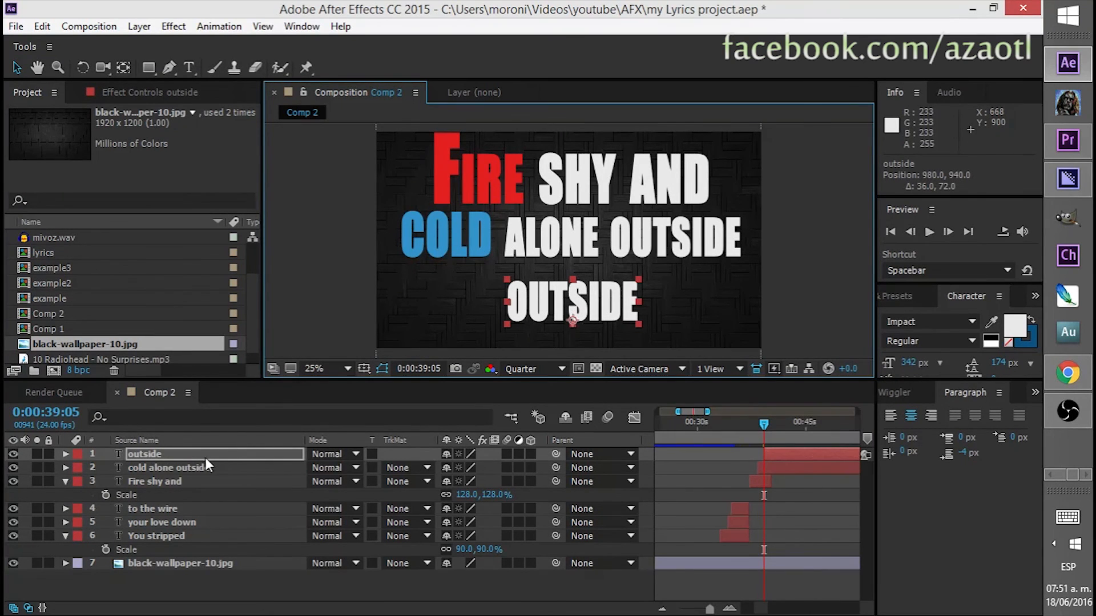
# Scale the "outside" layer to 148% and move it slightly down
pyautogui.press('s')
pyautogui.moveTo(475, 469); pyautogui.dragTo(513, 469)
pyautogui.moveTo(549, 284); pyautogui.dragTo(549, 302)
# Tighten the stacked lines by moving "cold alone outside" to about 972, 688 and "Fire shy and" to about 1012, 440
pyautogui.moveTo(530, 235); pyautogui.dragTo(530, 254)
pyautogui.doubleClick(500, 251)
pyautogui.press('Escape')
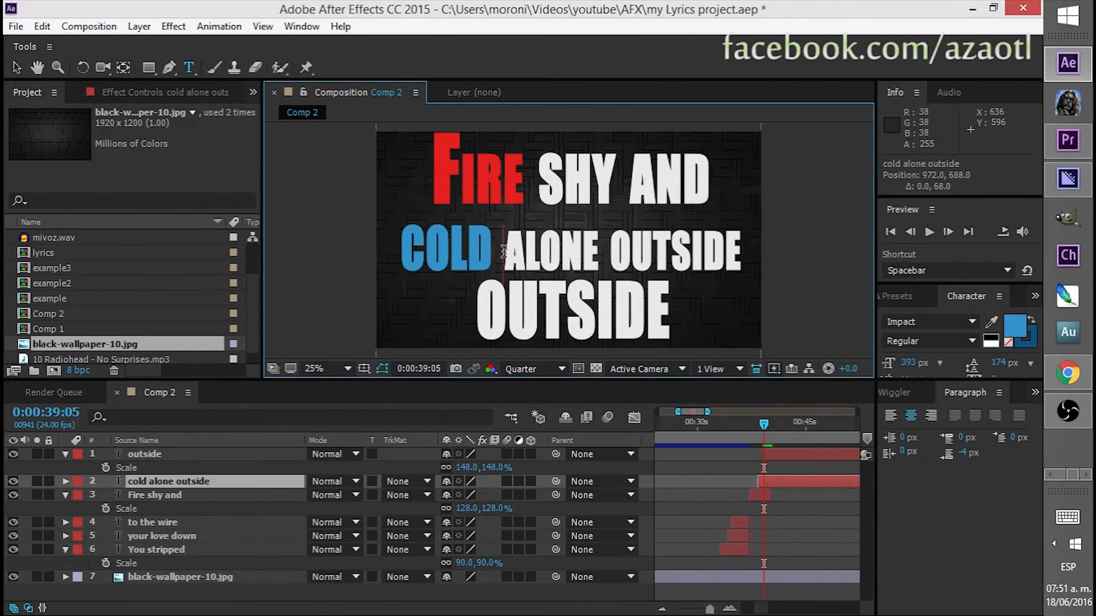
pyautogui.click(17, 67)
pyautogui.moveTo(512, 178); pyautogui.dragTo(512, 194)
pyautogui.click(571, 319)
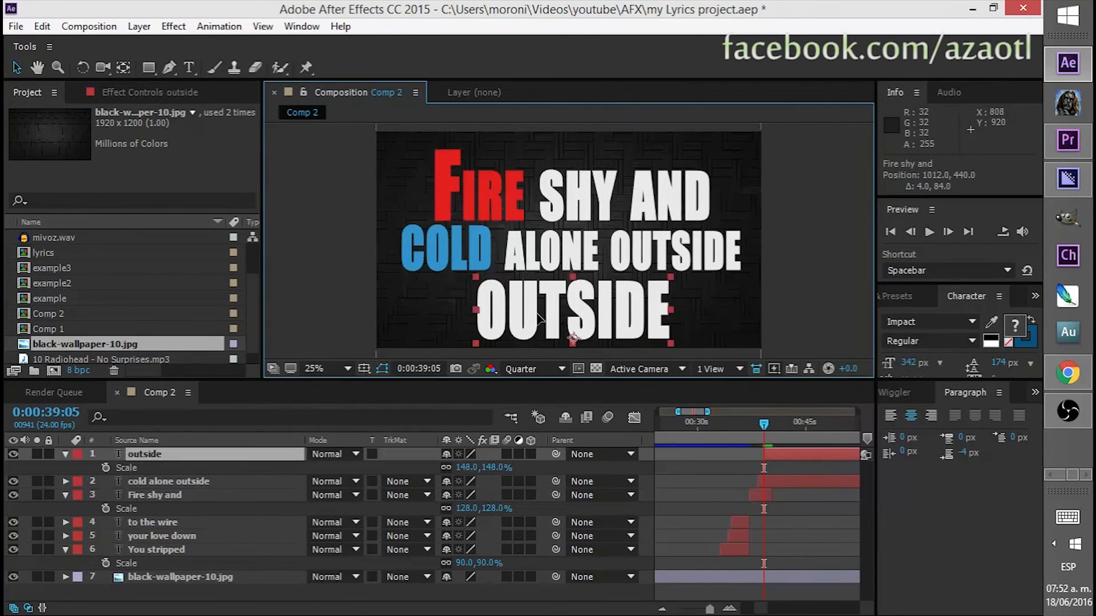
pyautogui.click(345, 255)
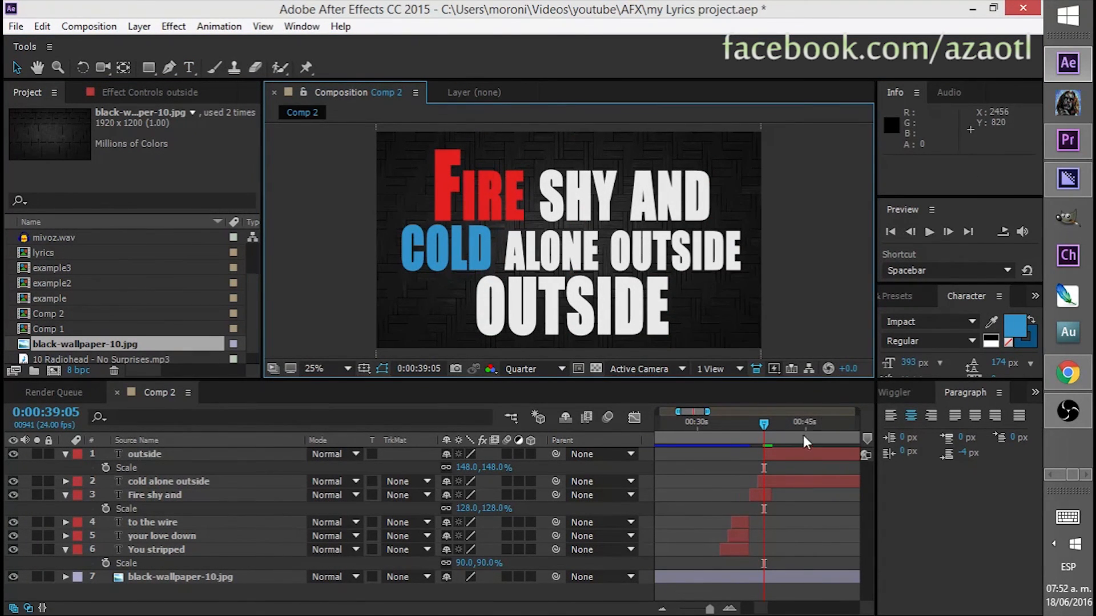
pyautogui.click(774, 494)
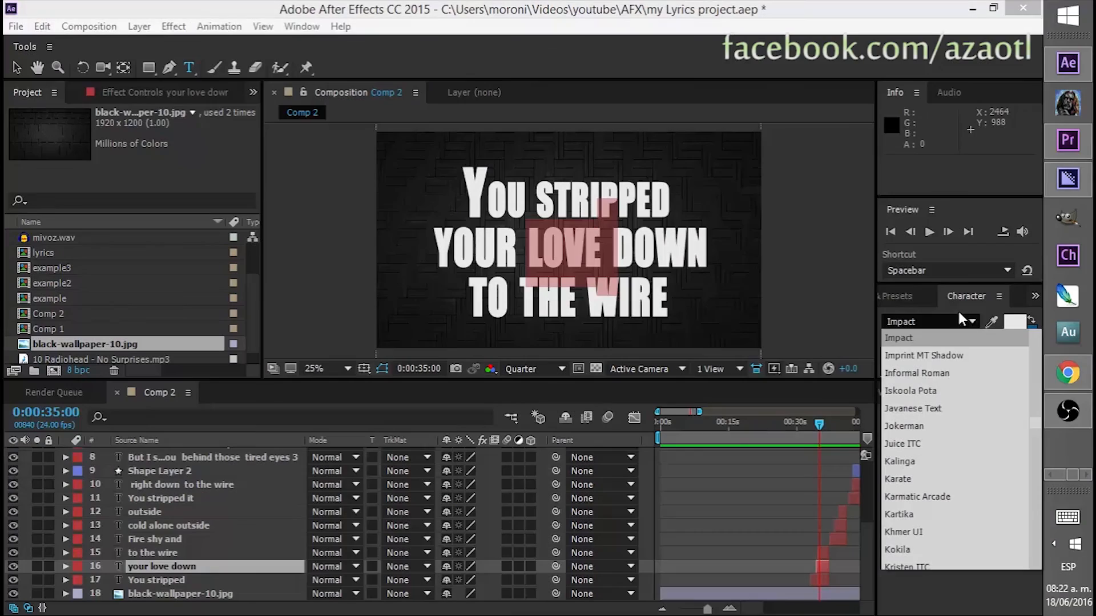
# Recolor the word "LOVE" in the "your love down" line with a bright pink fill
pyautogui.click(957, 315)
pyautogui.click(1013, 326)
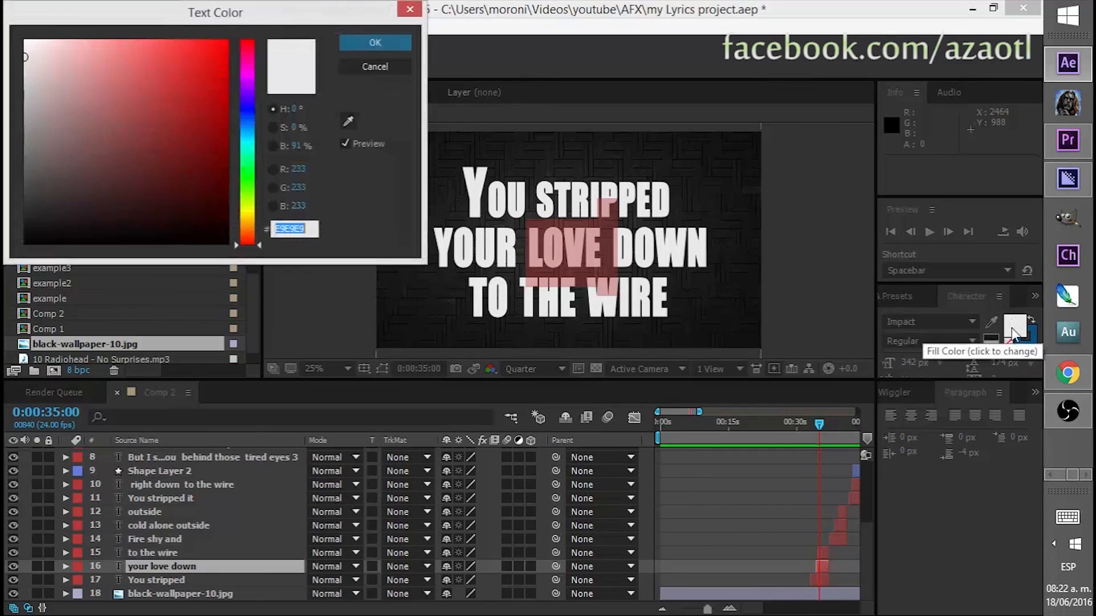
pyautogui.click(247, 58)
pyautogui.click(212, 52)
pyautogui.click(368, 45)
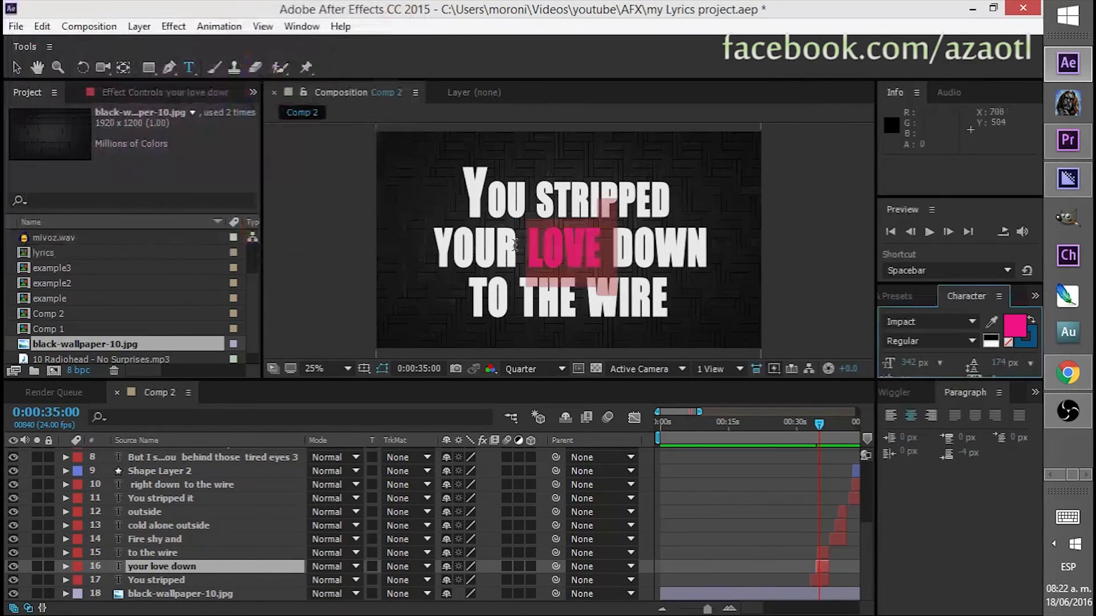
pyautogui.click(469, 246)
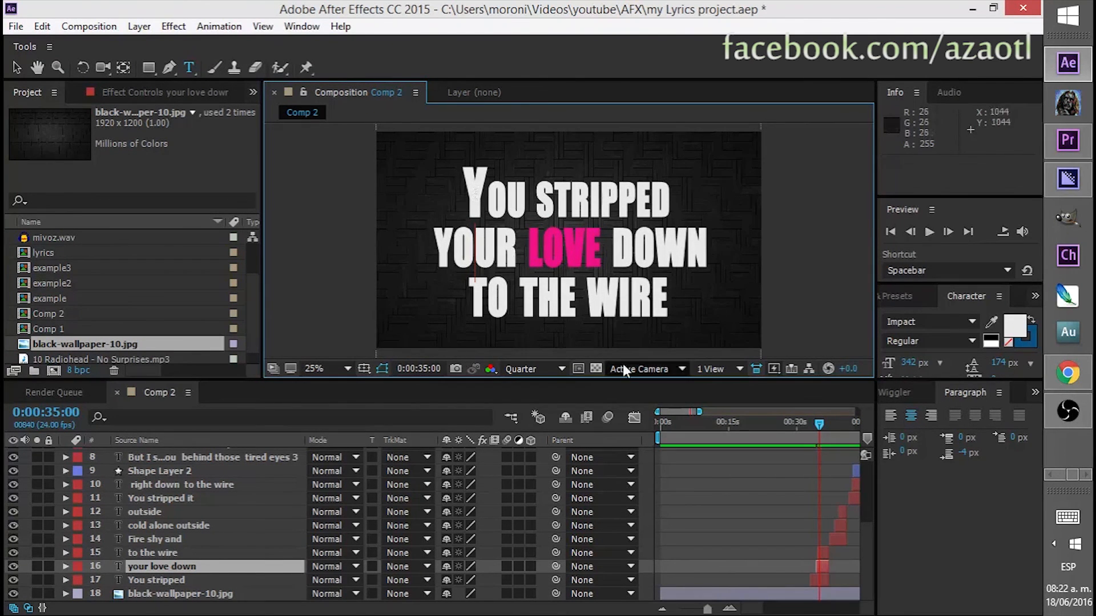
pyautogui.click(13, 68)
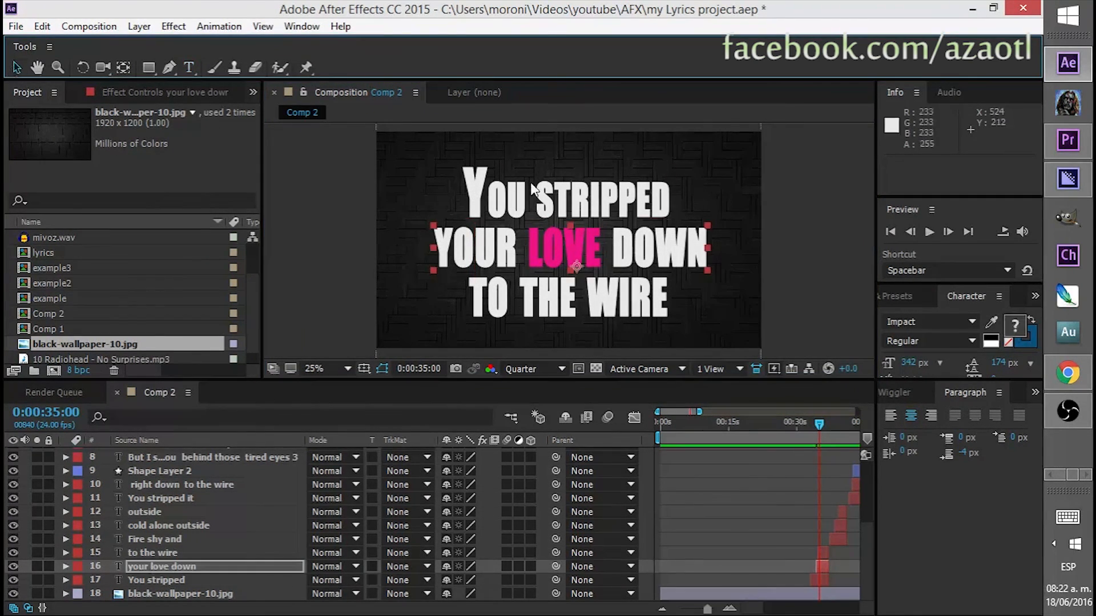
# Try the fonts Kartika, Mangal and Poplar Std on the "You stripped" text layer
pyautogui.click(580, 209)
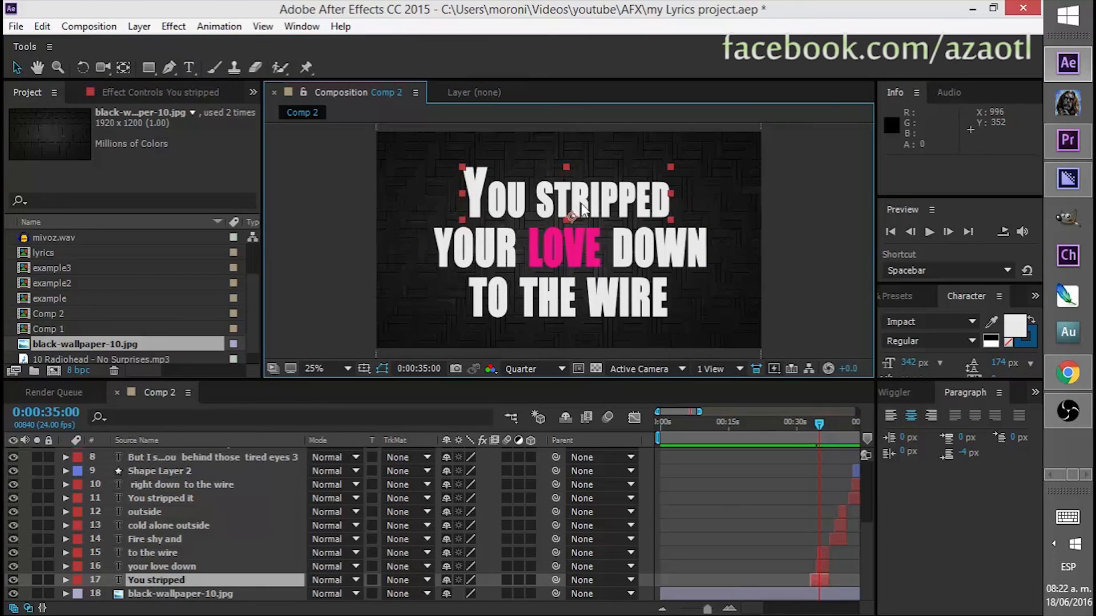
pyautogui.click(972, 322)
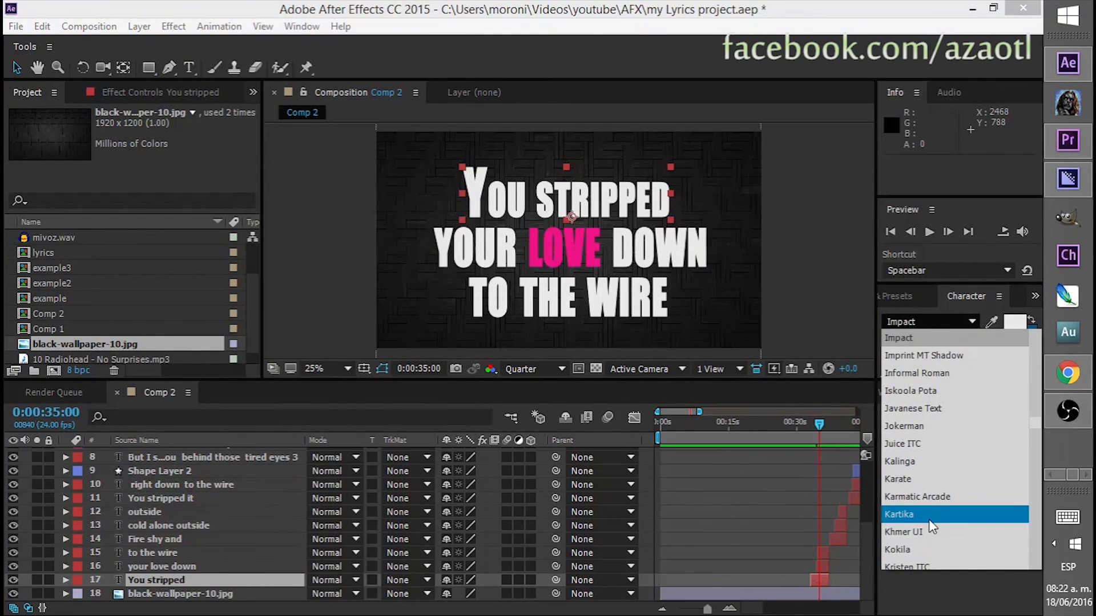
pyautogui.click(929, 519)
pyautogui.click(973, 321)
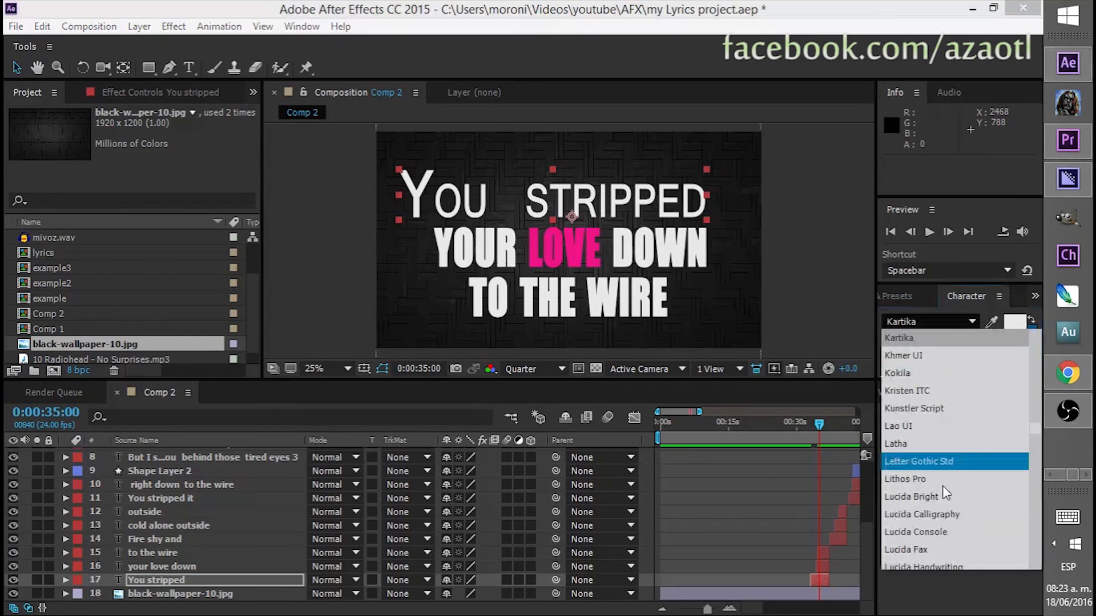
pyautogui.scroll(-4, 942, 490)
pyautogui.click(930, 534)
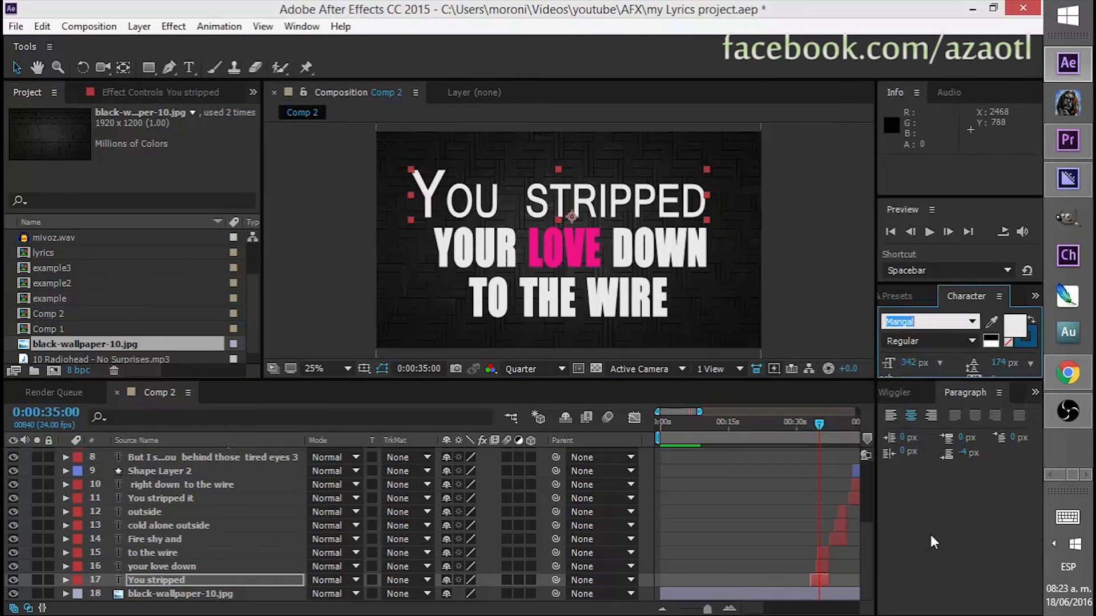
pyautogui.click(972, 322)
pyautogui.scroll(-3, 958, 526)
pyautogui.scroll(-7, 953, 520)
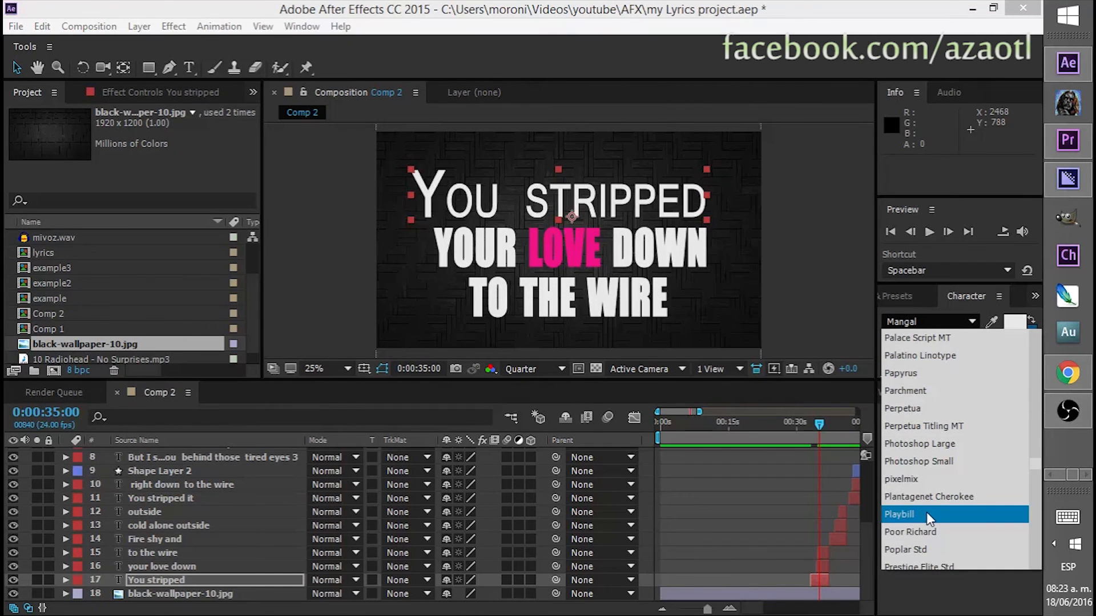
pyautogui.scroll(-3, 923, 533)
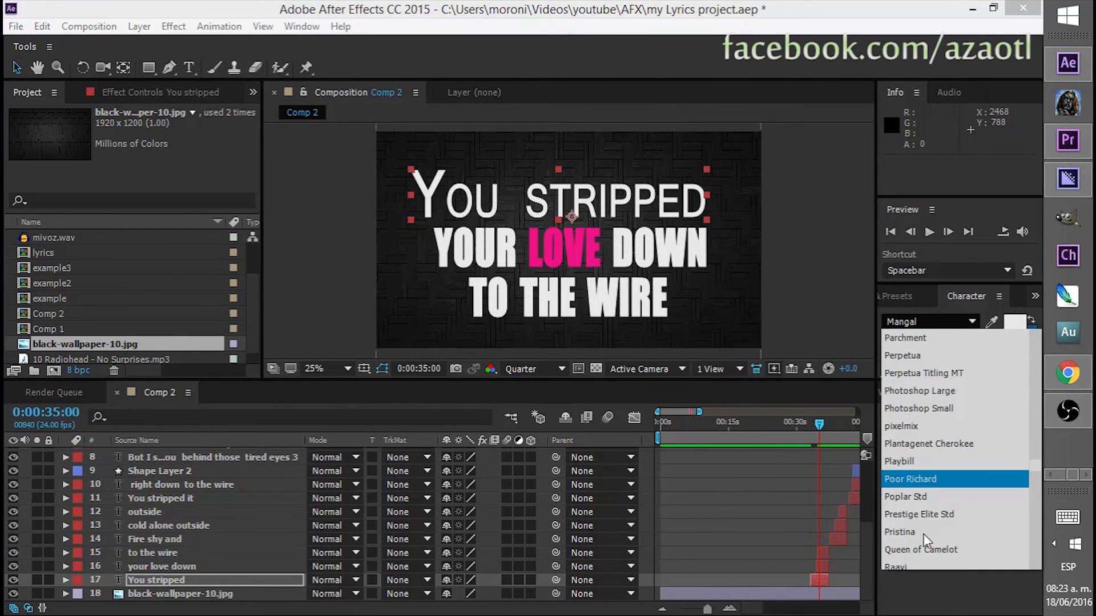
pyautogui.click(898, 498)
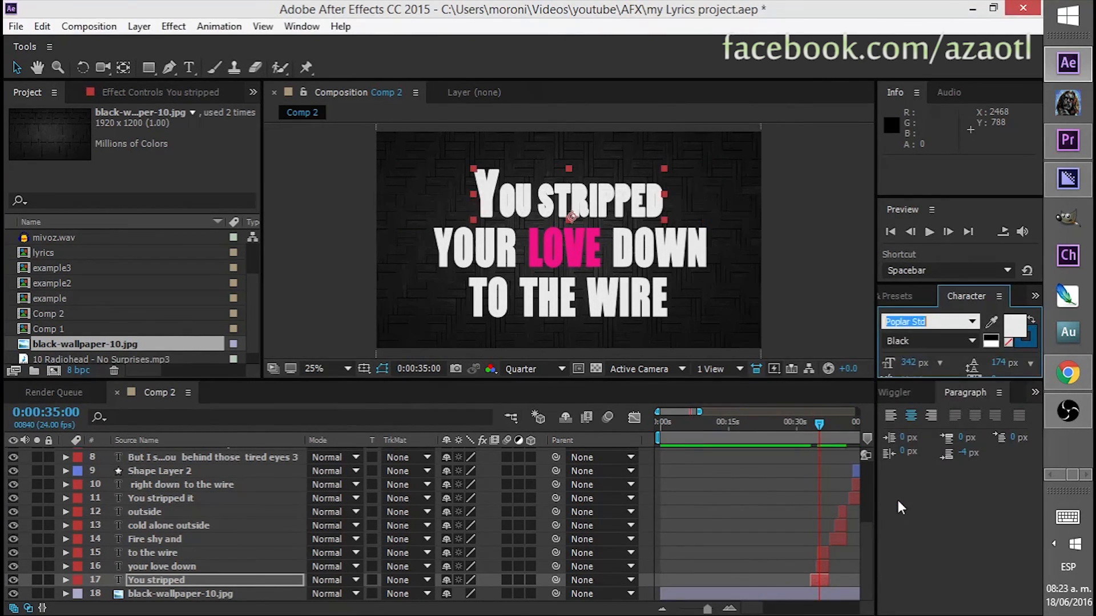
# Set the font of the "You stripped" layer to Segoe UI
pyautogui.click(970, 322)
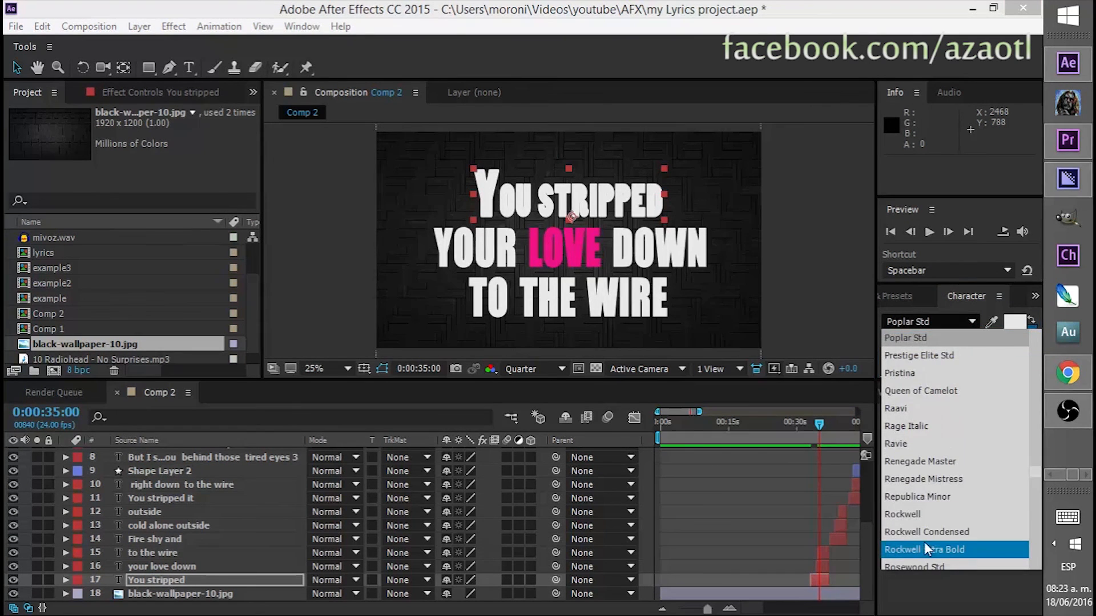
pyautogui.scroll(-3, 919, 508)
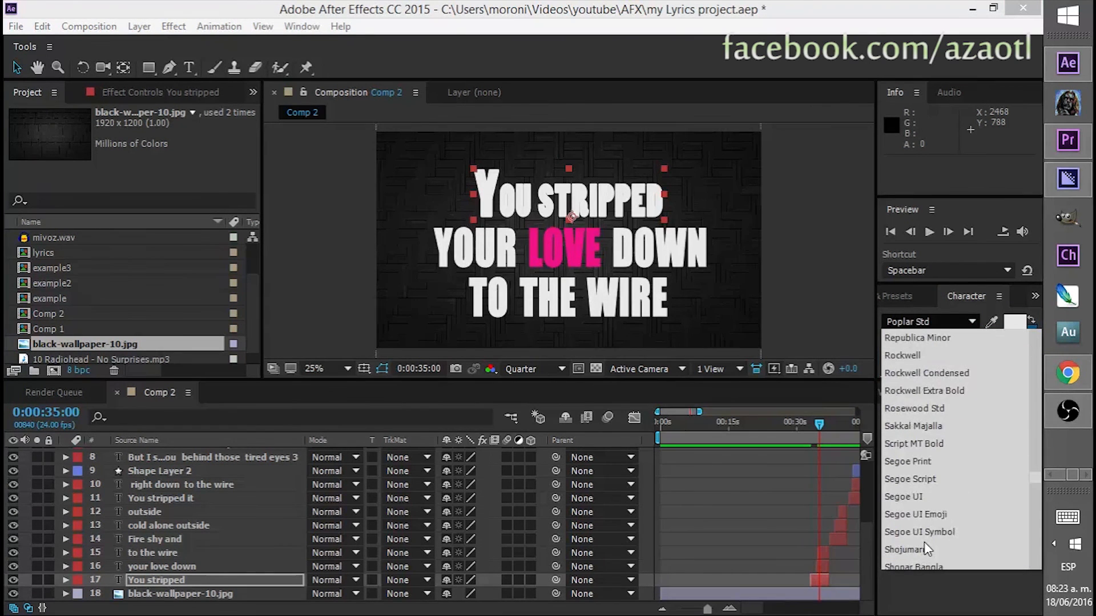
pyautogui.click(909, 497)
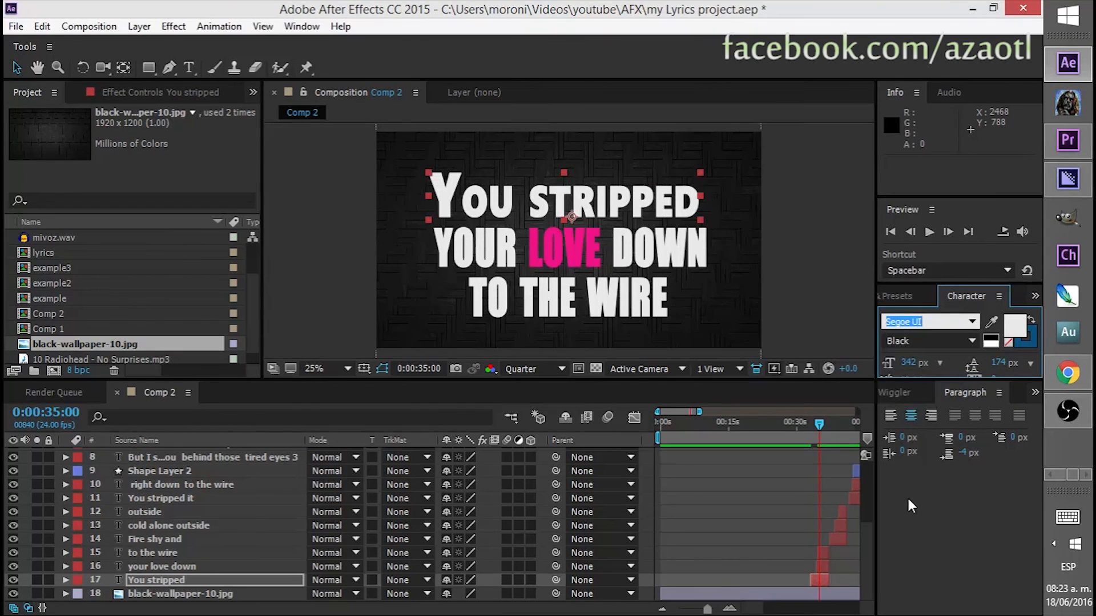
# Restyle the "to the wire" line in the Gigi font without small caps and lower it to about 972, 972
pyautogui.click(515, 242)
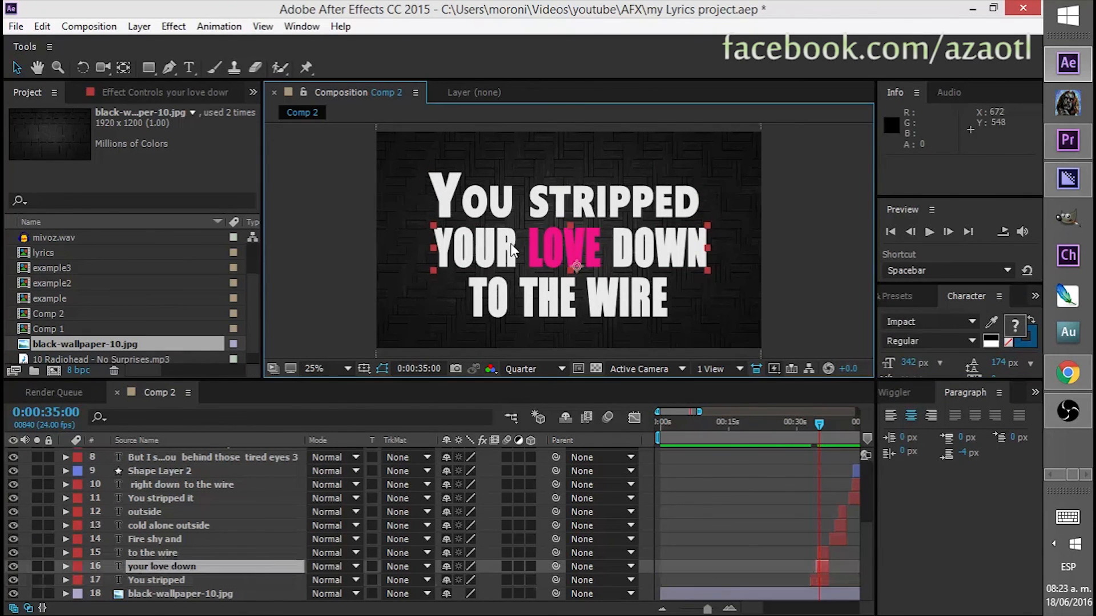
pyautogui.click(503, 292)
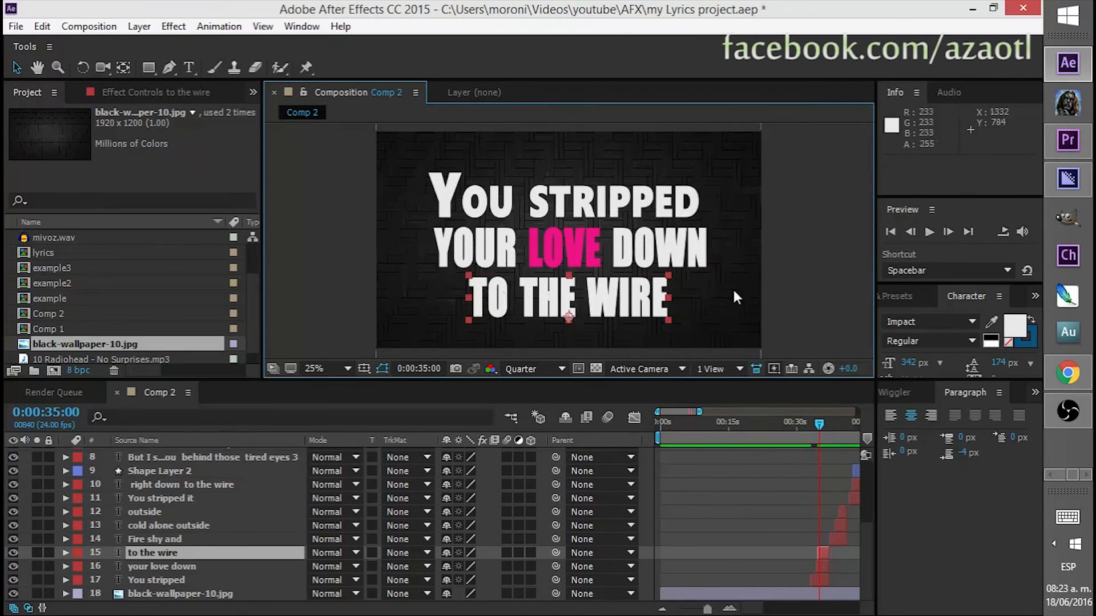
pyautogui.click(974, 320)
pyautogui.scroll(10, 936, 530)
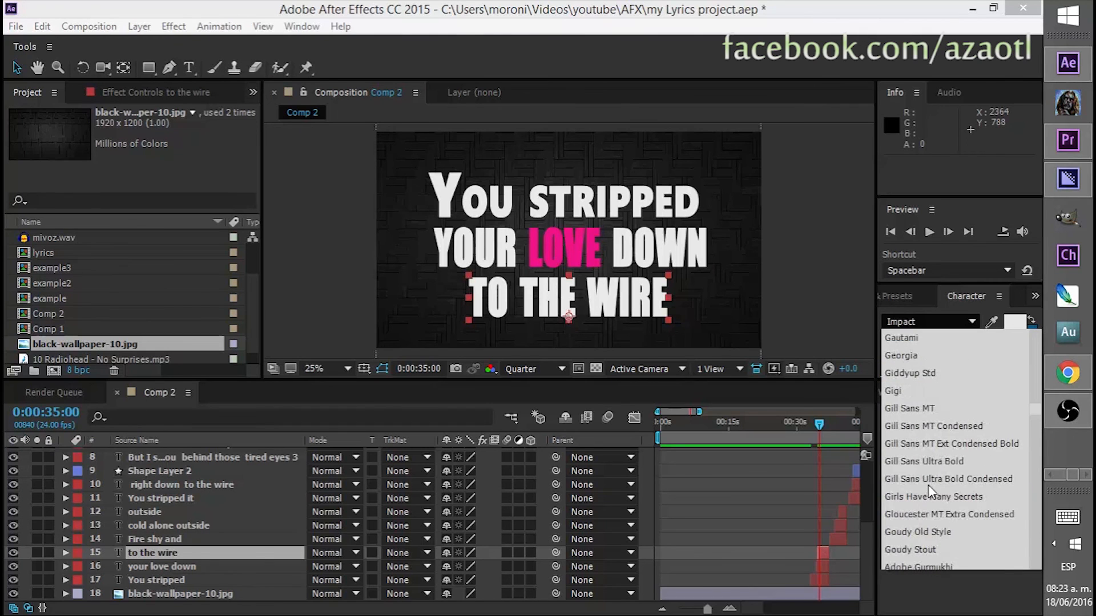
pyautogui.click(893, 393)
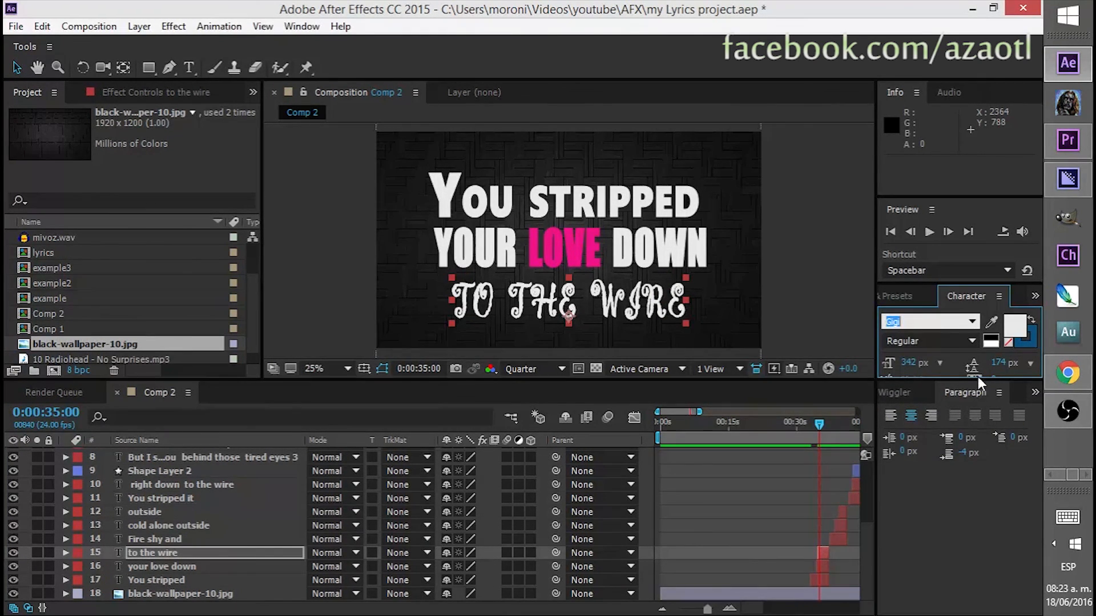
pyautogui.moveTo(978, 378); pyautogui.dragTo(970, 489)
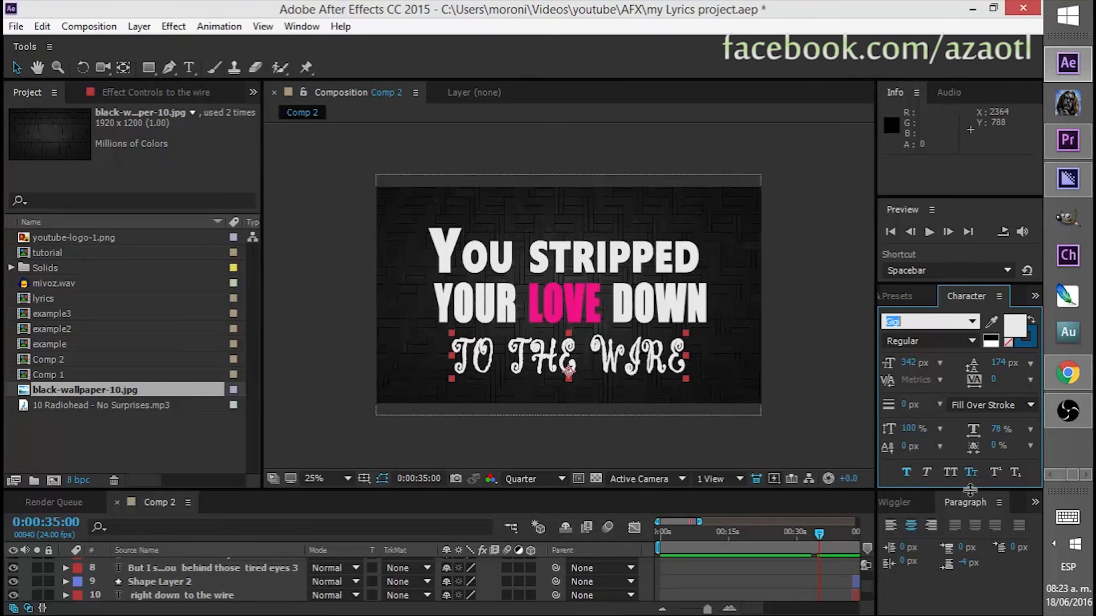
pyautogui.click(972, 471)
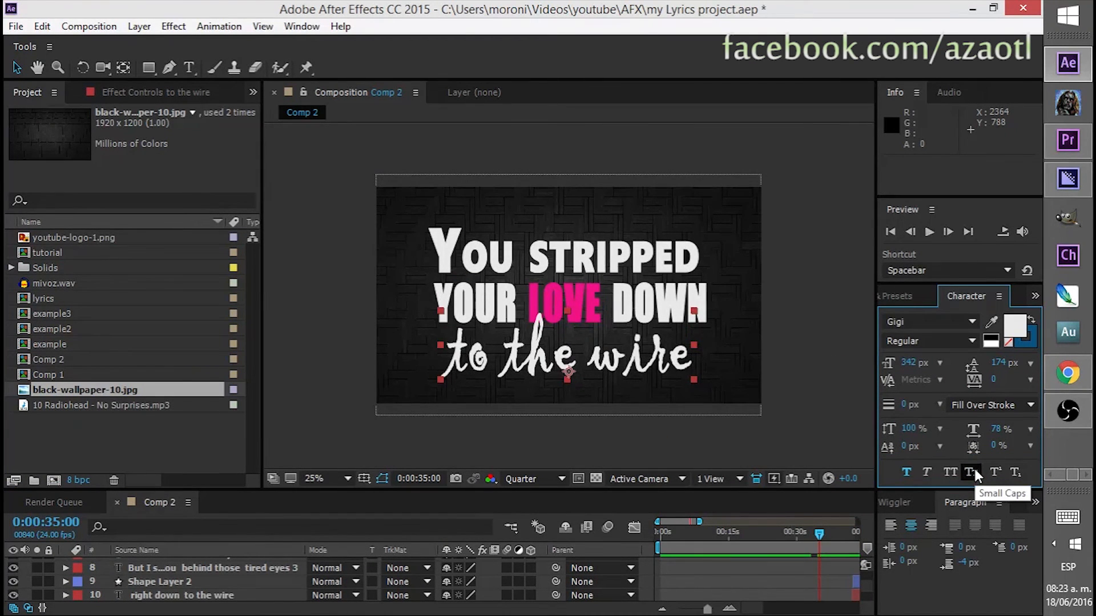
pyautogui.moveTo(537, 357); pyautogui.dragTo(539, 367)
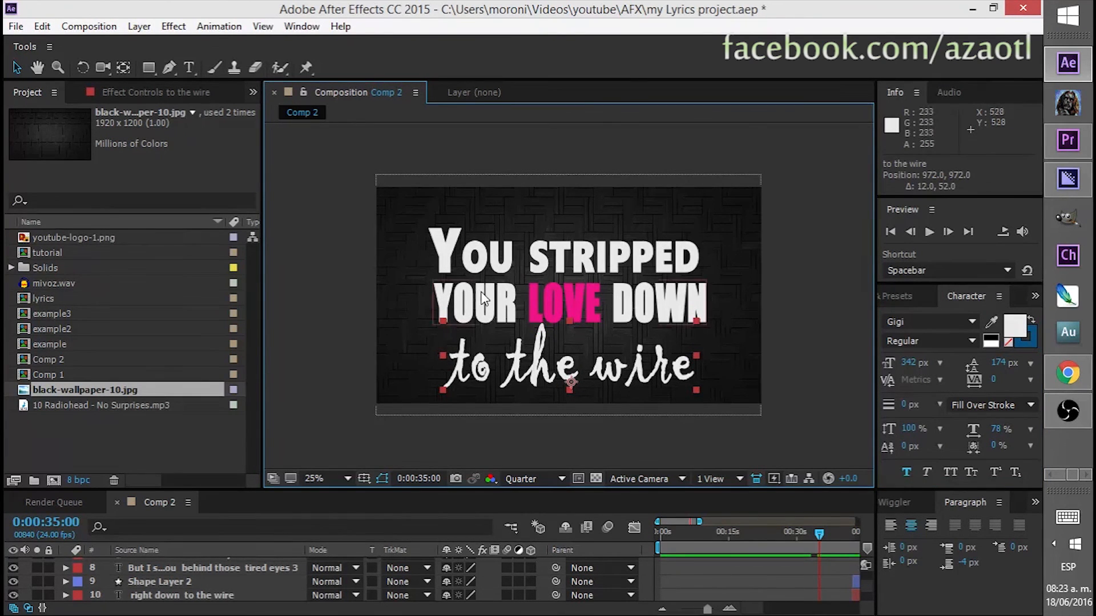
# Move the "You stripped" line up near the frame's upper edge and scale it to 109%
pyautogui.moveTo(468, 263); pyautogui.dragTo(448, 239)
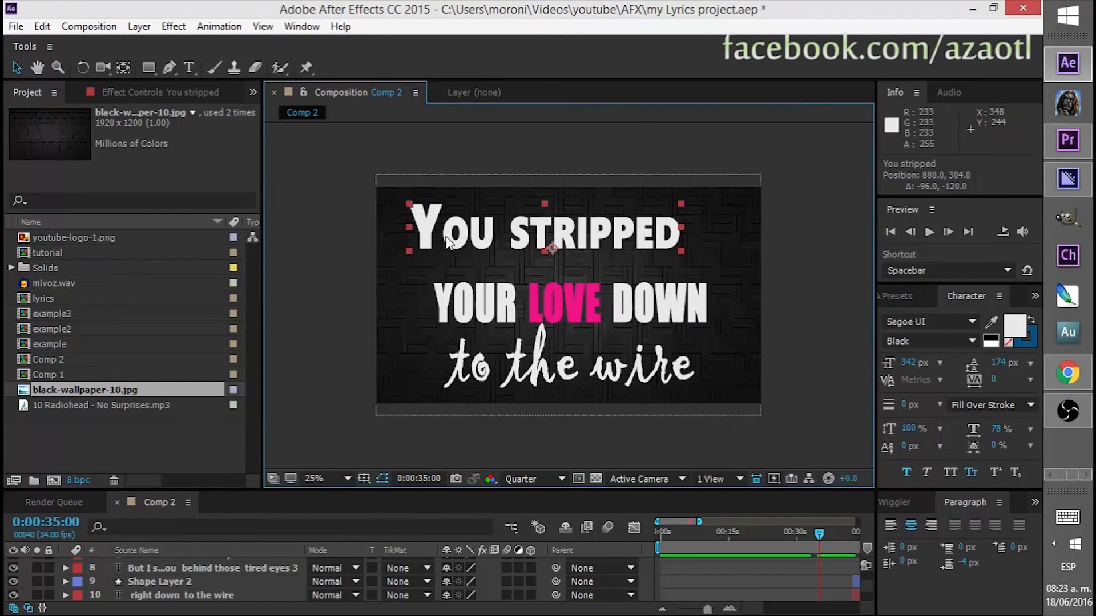
pyautogui.press('s')
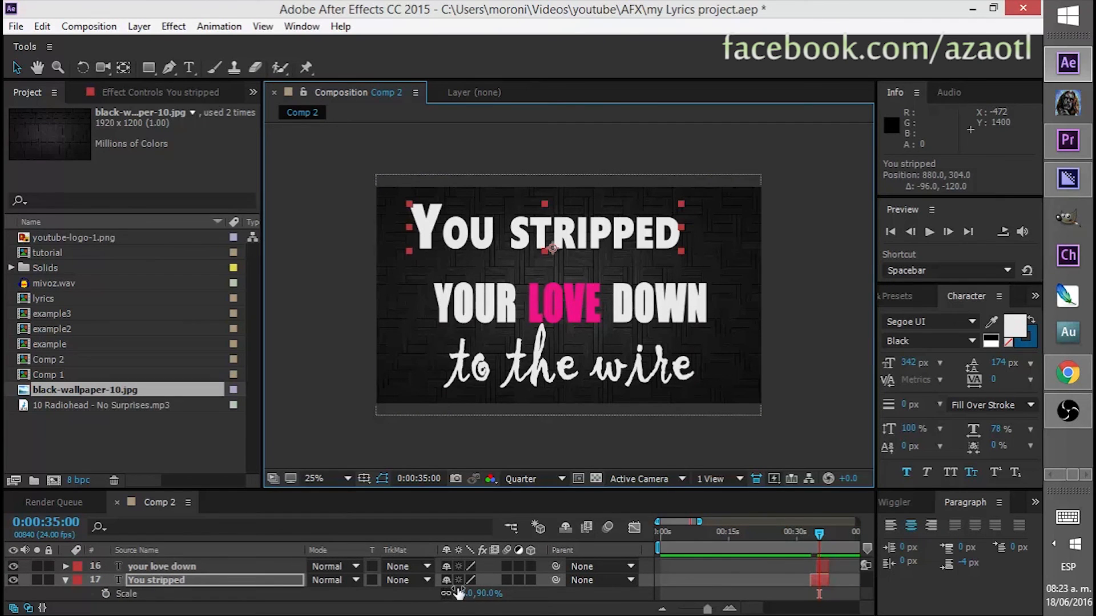
pyautogui.moveTo(463, 594); pyautogui.dragTo(475, 594)
pyautogui.moveTo(478, 236); pyautogui.dragTo(502, 237)
# Scale the "your love down" layer to 122% and place it under "You stripped" at about 1020, 592
pyautogui.moveTo(503, 300); pyautogui.dragTo(486, 279)
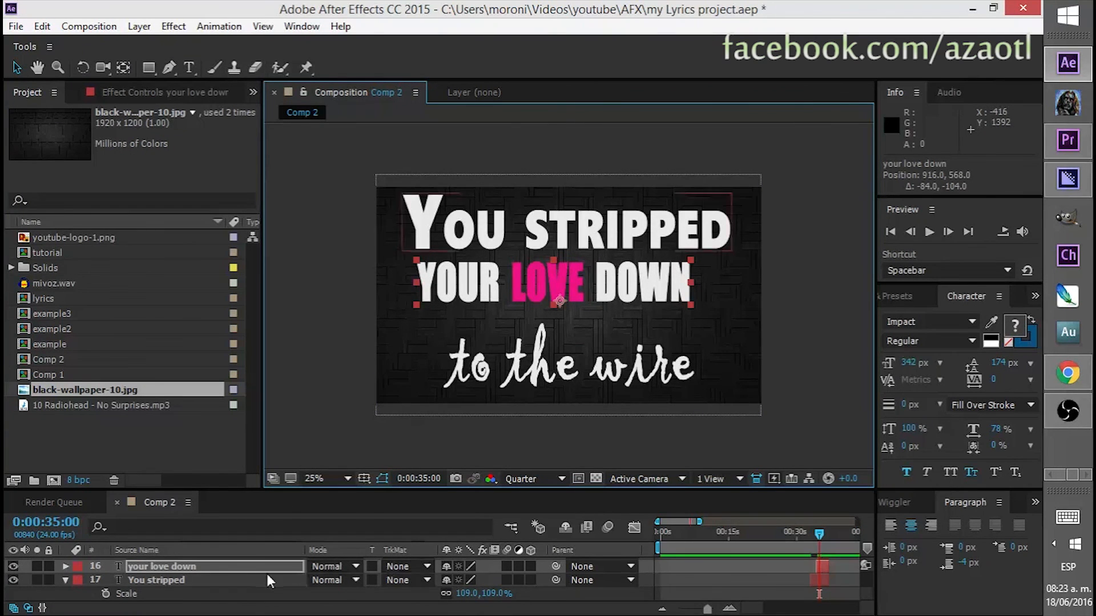
pyautogui.press('s')
pyautogui.moveTo(460, 583); pyautogui.dragTo(472, 582)
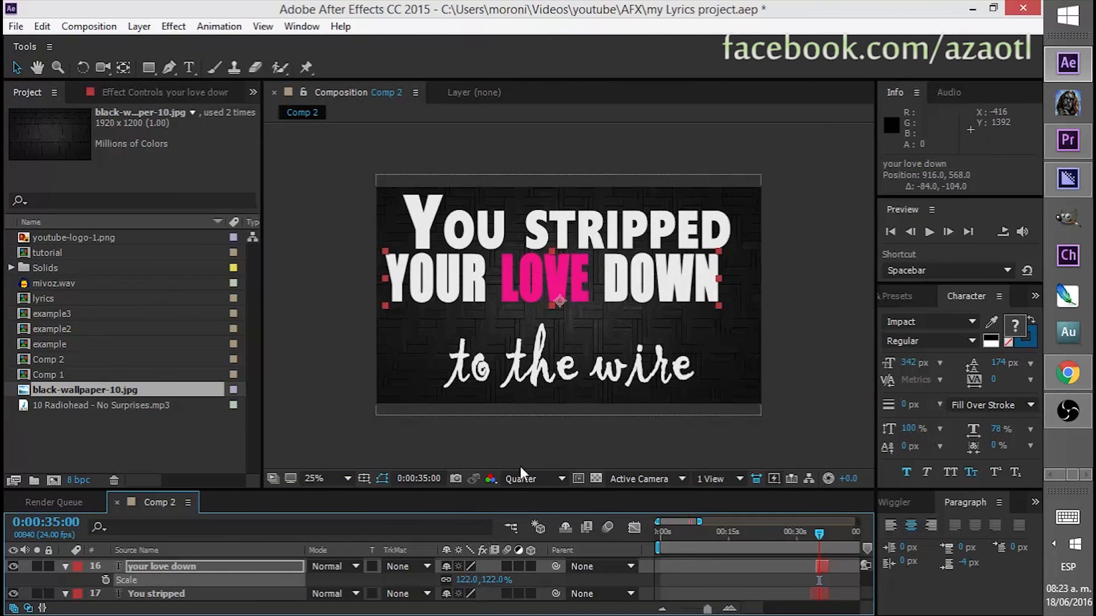
pyautogui.moveTo(526, 294); pyautogui.dragTo(611, 286)
# Enlarge only the word "LOVE" to a font size of 389 px
pyautogui.doubleClick(532, 290)
pyautogui.click(521, 285)
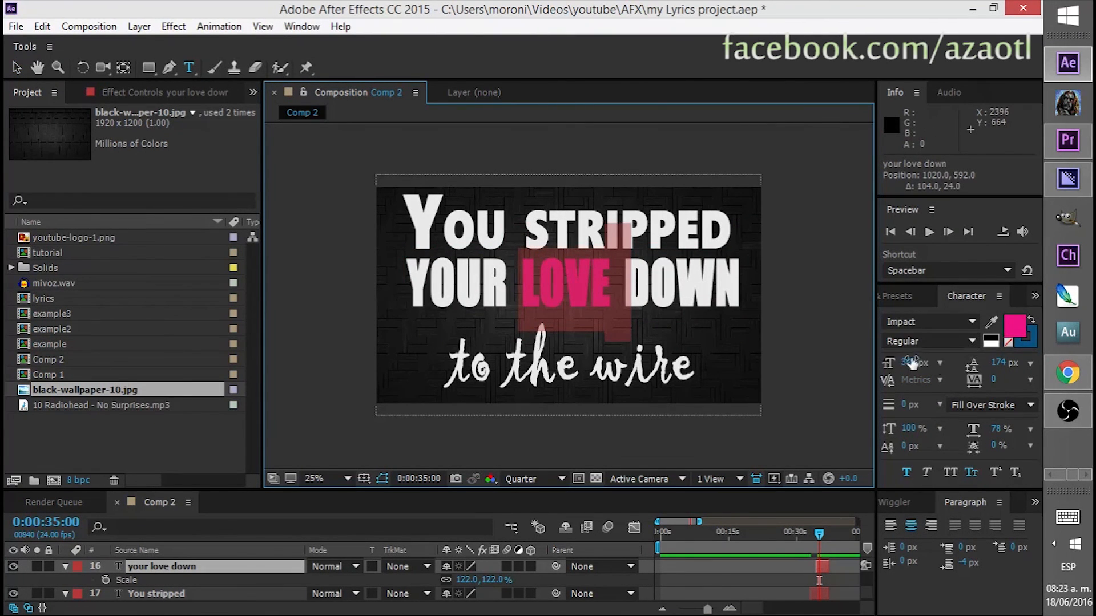
pyautogui.moveTo(918, 363); pyautogui.dragTo(950, 363)
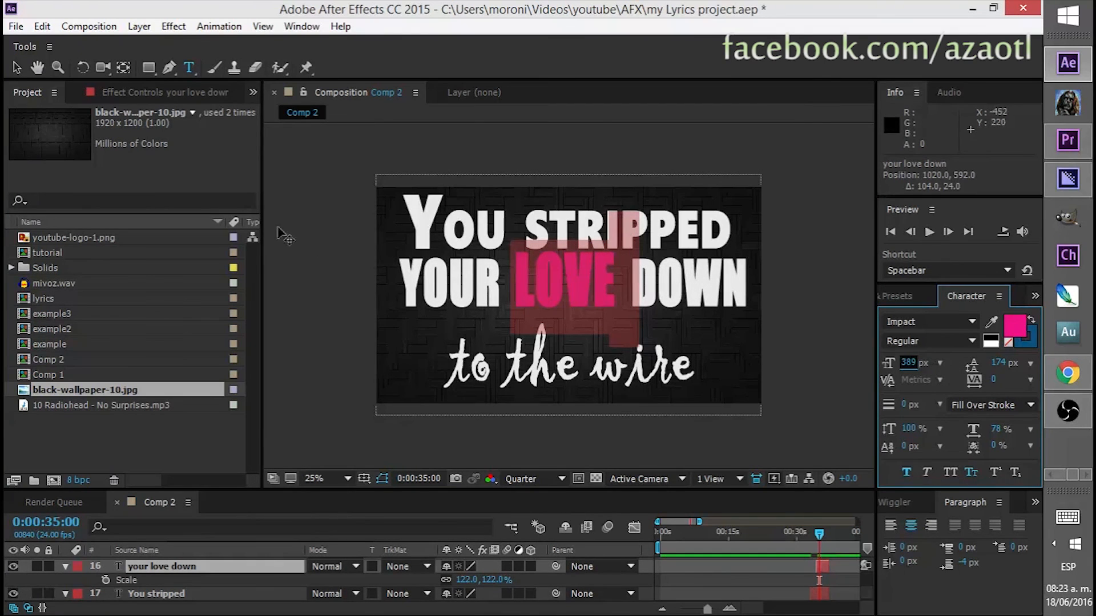
pyautogui.click(17, 68)
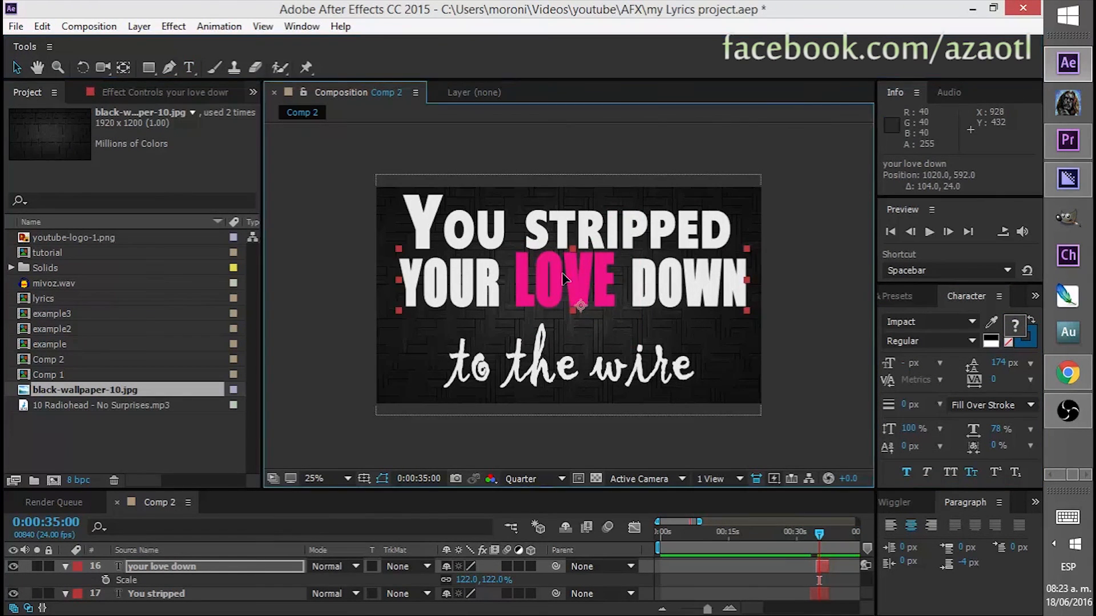
# Nudge "your love down" and "You stripped" slightly down and left, and raise "to the wire" to about 972, 932
pyautogui.moveTo(565, 279); pyautogui.dragTo(558, 286)
pyautogui.moveTo(536, 238); pyautogui.dragTo(530, 242)
pyautogui.moveTo(544, 358); pyautogui.dragTo(544, 350)
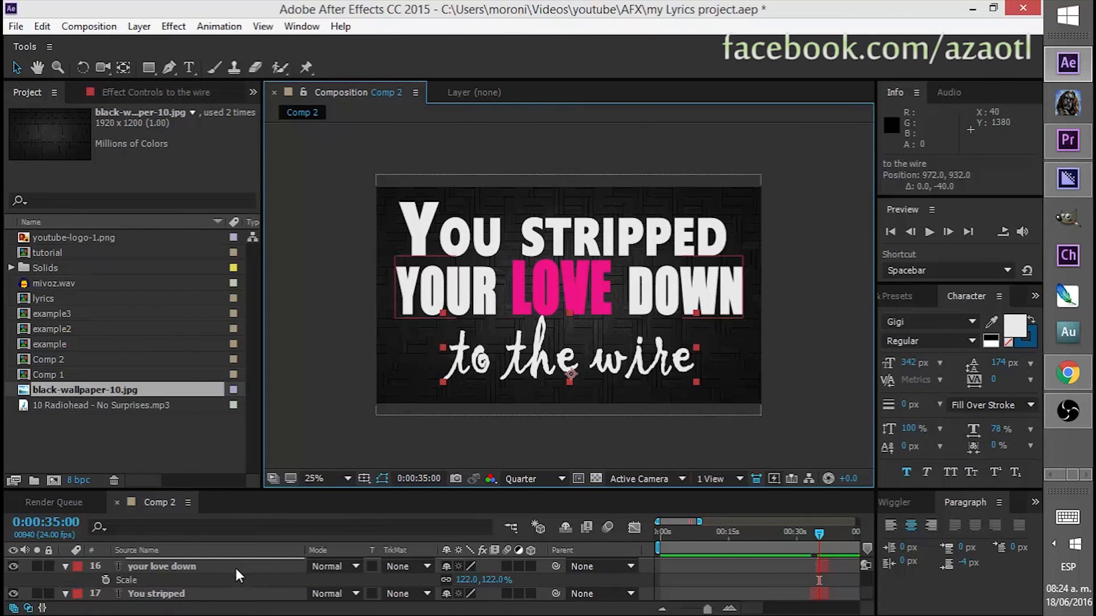
# Scale the "to the wire" layer to 82% and place it beneath "DOWN" at about 1360, 844
pyautogui.press('s')
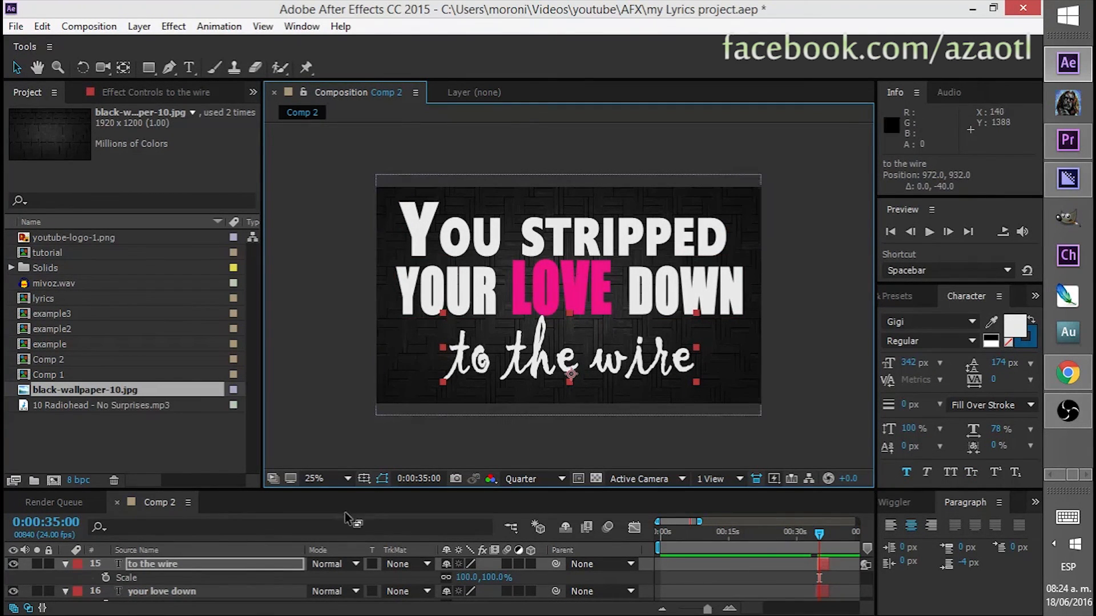
pyautogui.moveTo(462, 578); pyautogui.dragTo(446, 578)
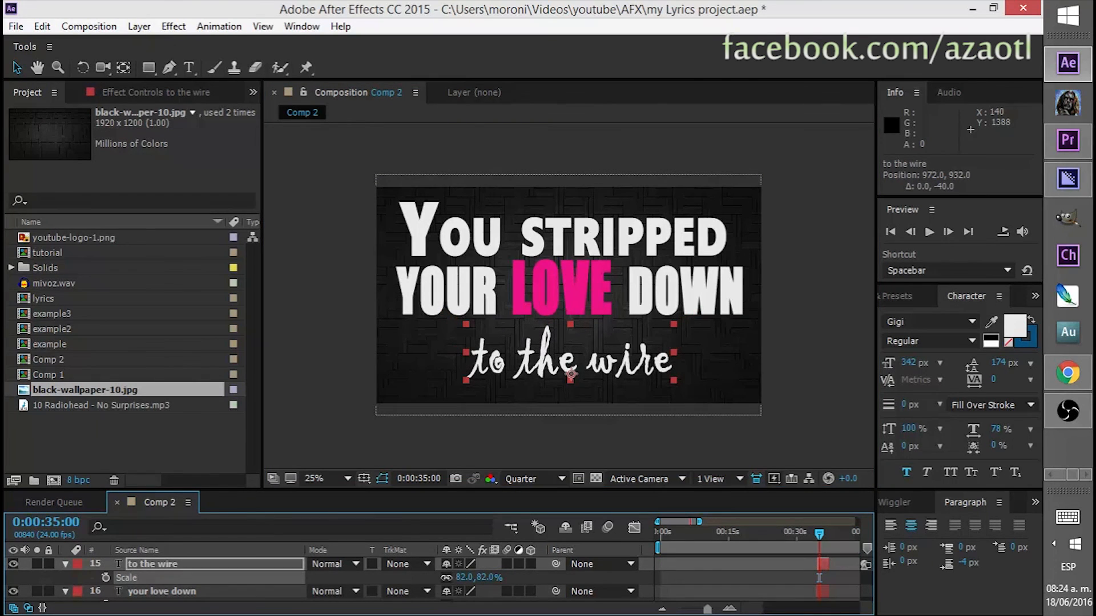
pyautogui.moveTo(527, 367); pyautogui.dragTo(606, 350)
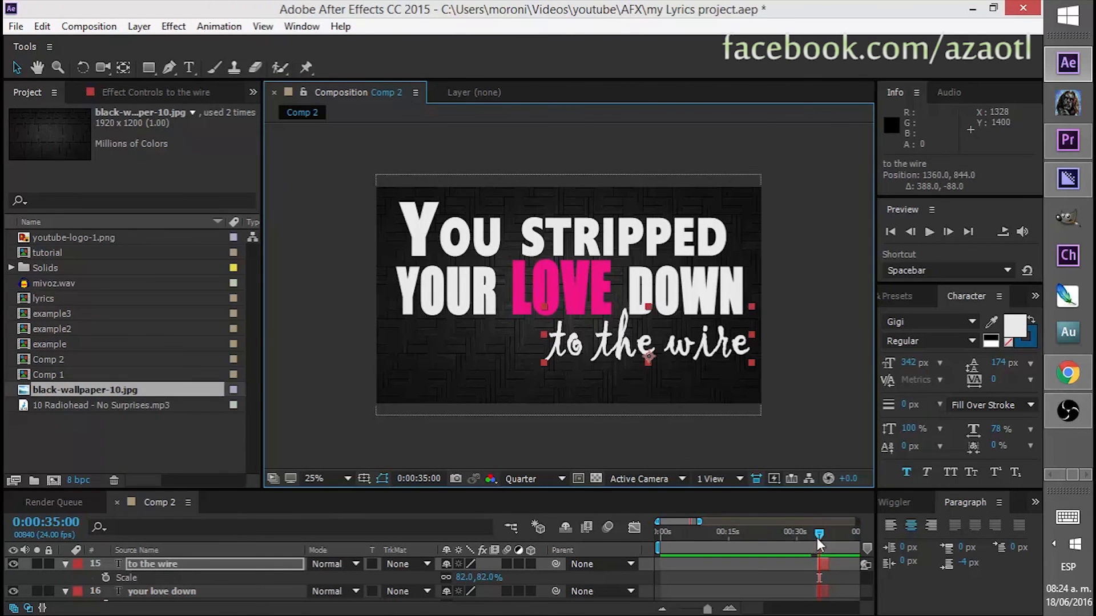
pyautogui.moveTo(769, 490); pyautogui.dragTo(765, 393)
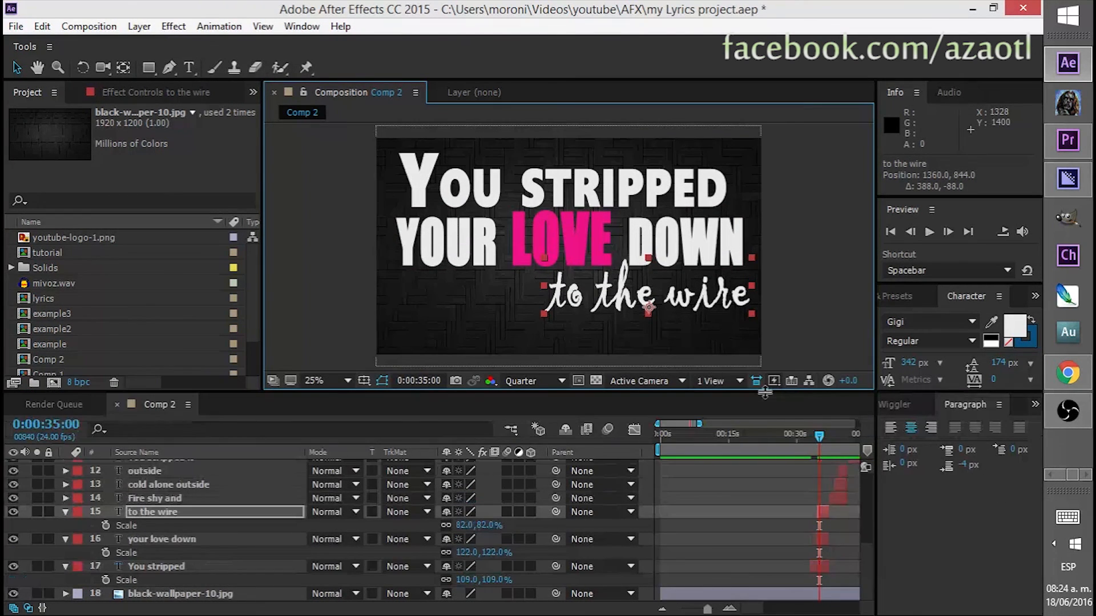
# At 0:00:40:03, try the Freestyle Script and Forte fonts on the "Fire shy and" text layer
pyautogui.moveTo(819, 432); pyautogui.dragTo(841, 430)
pyautogui.click(465, 198)
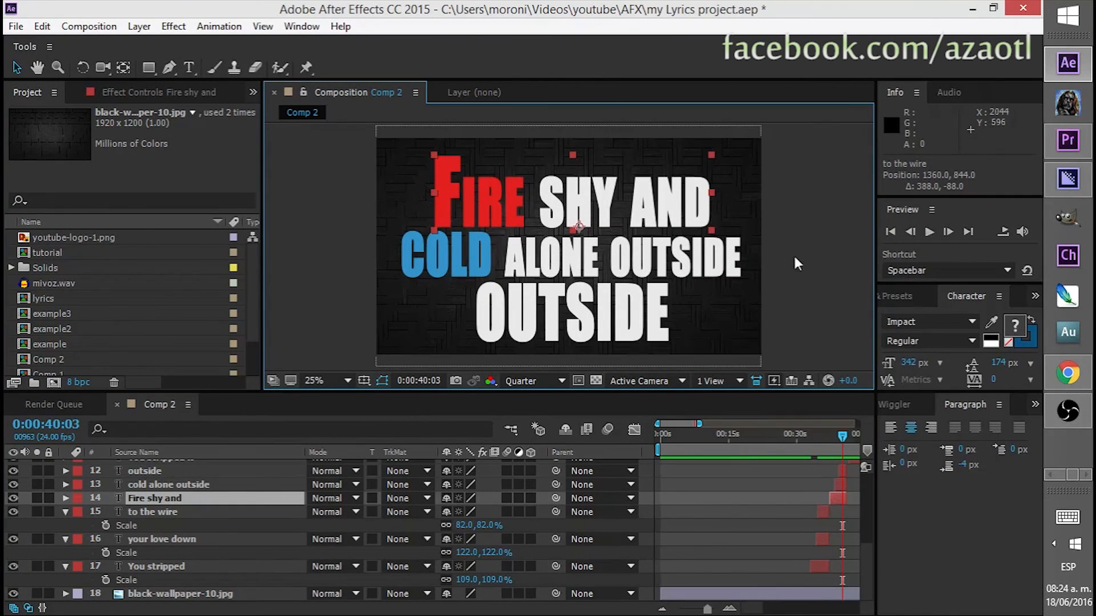
pyautogui.click(974, 319)
pyautogui.scroll(5, 966, 478)
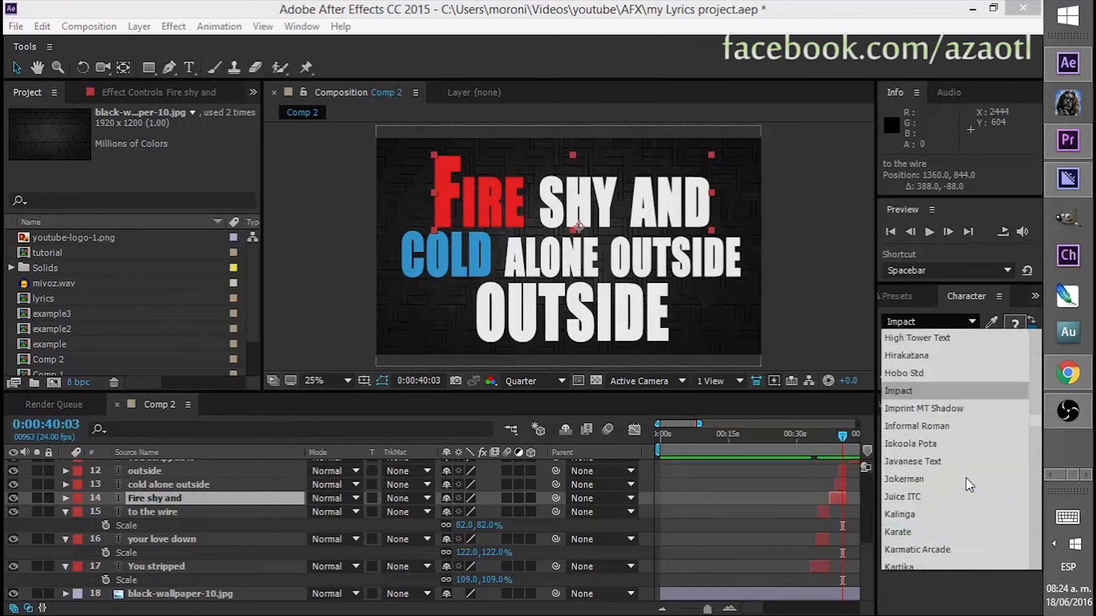
pyautogui.scroll(8, 939, 437)
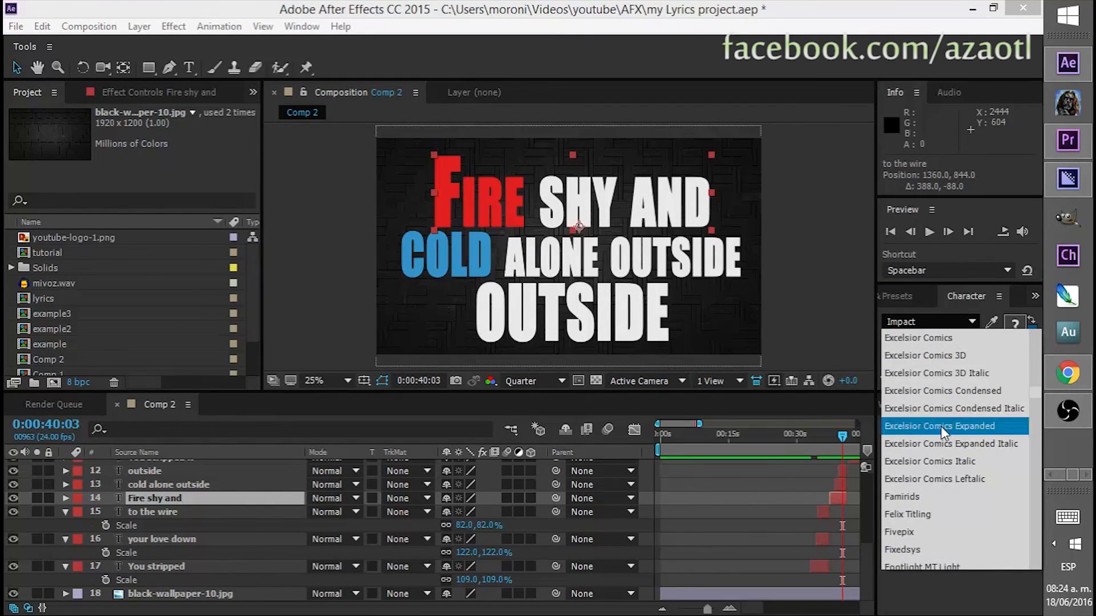
pyautogui.scroll(-2, 941, 426)
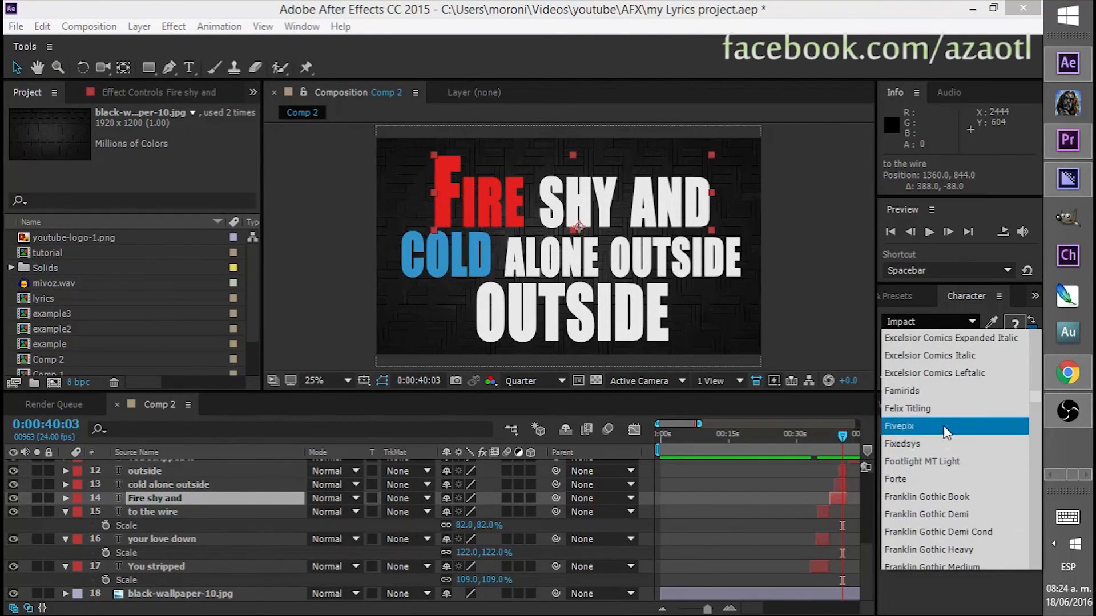
pyautogui.scroll(-3, 948, 445)
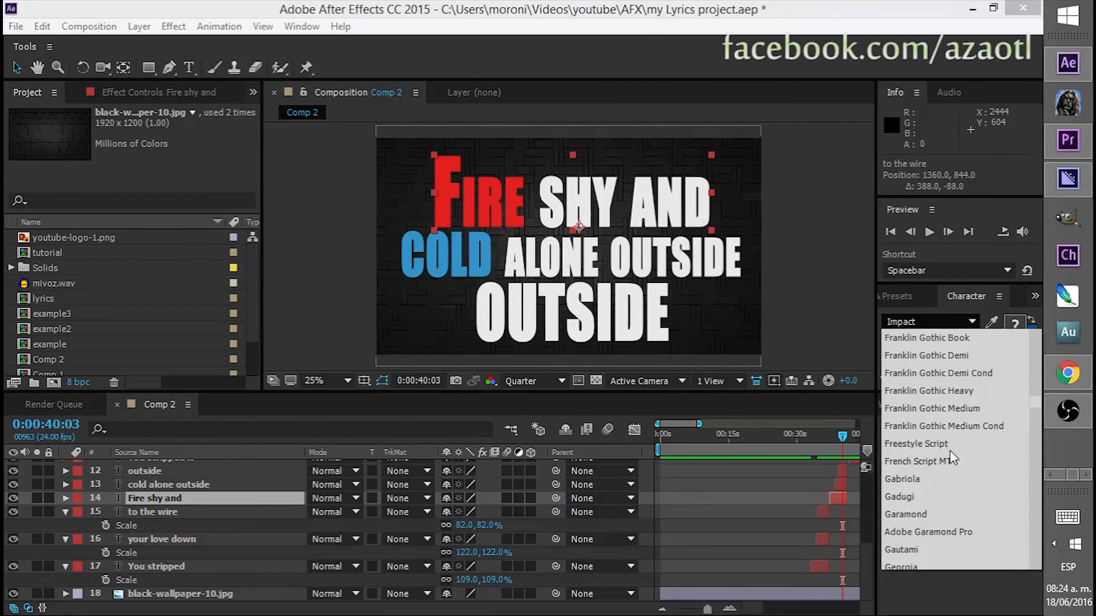
pyautogui.click(948, 444)
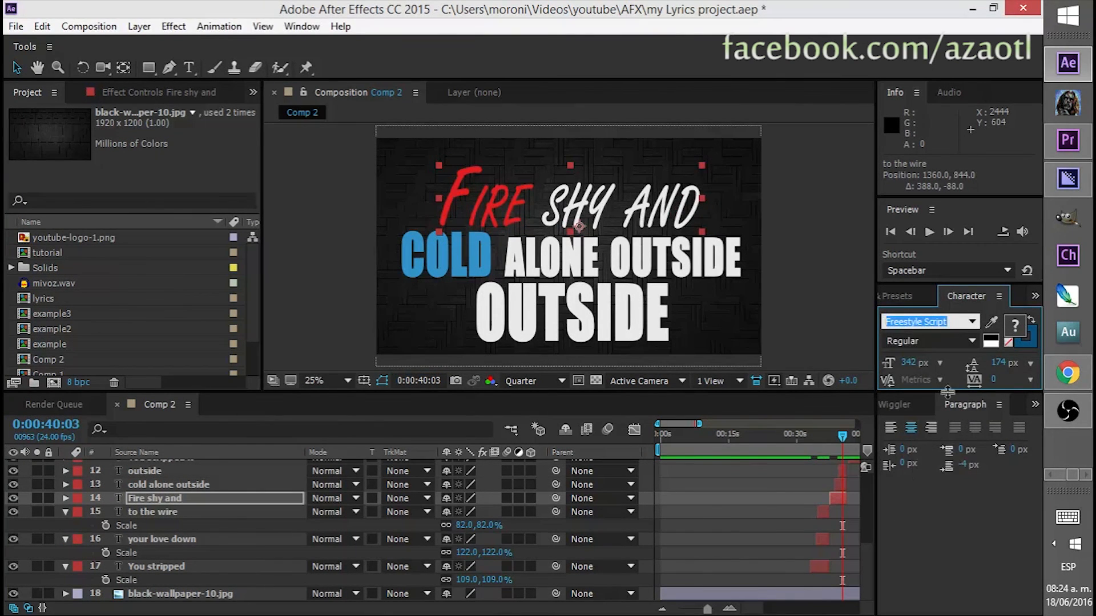
pyautogui.click(975, 323)
pyautogui.scroll(4, 957, 417)
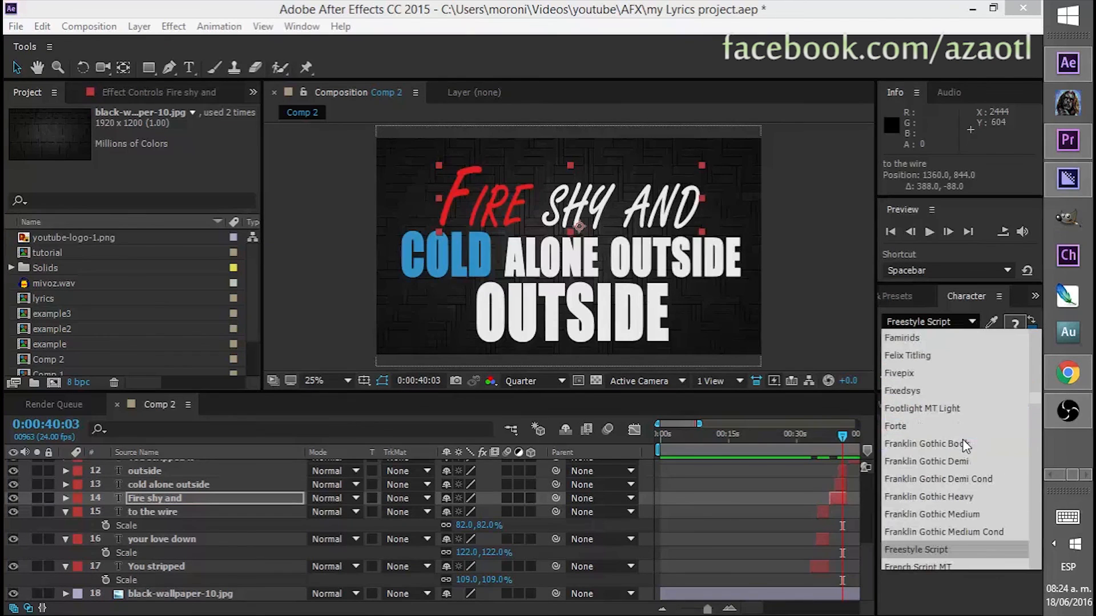
pyautogui.click(936, 427)
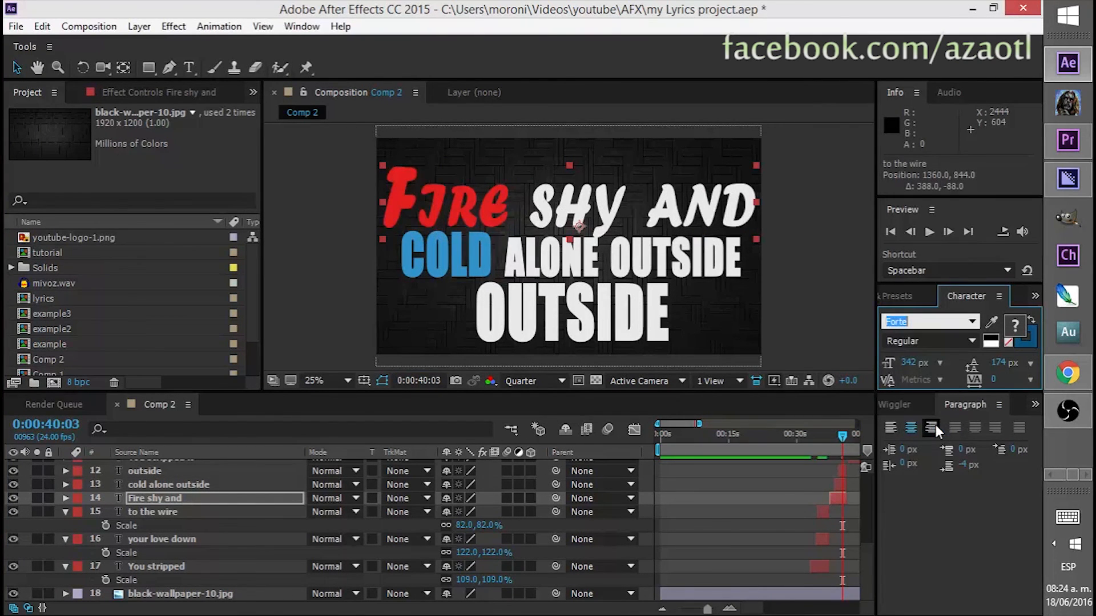
# Set the "Fire shy and" text layer's font to Edo
pyautogui.click(973, 323)
pyautogui.scroll(10, 931, 459)
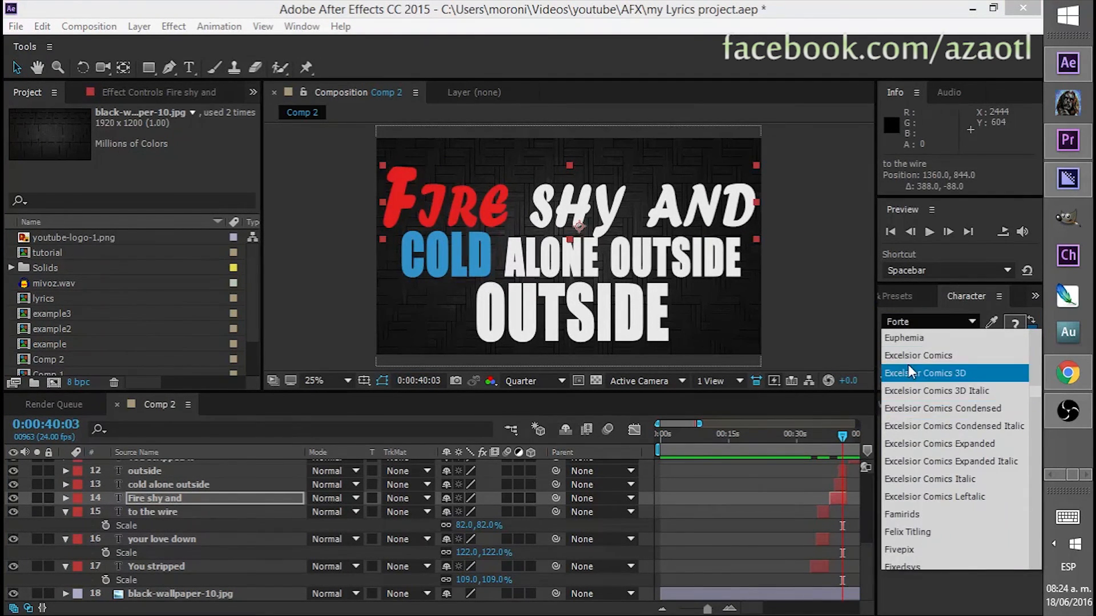
pyautogui.click(906, 394)
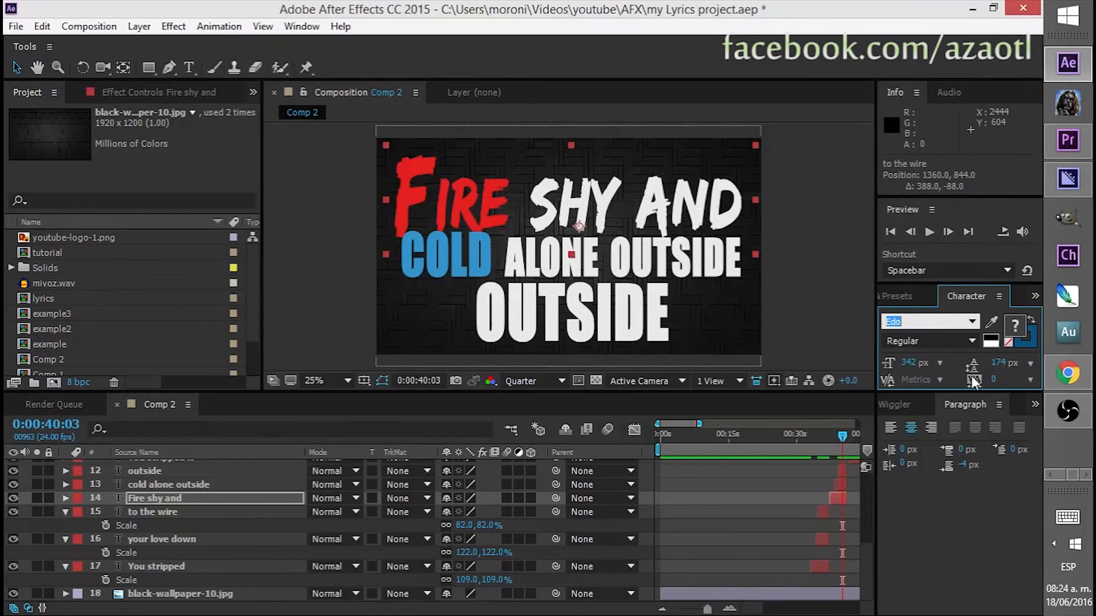
# Set the "cold alone outside" layer in Javanese Text with Small Caps turned off
pyautogui.moveTo(941, 394); pyautogui.dragTo(939, 490)
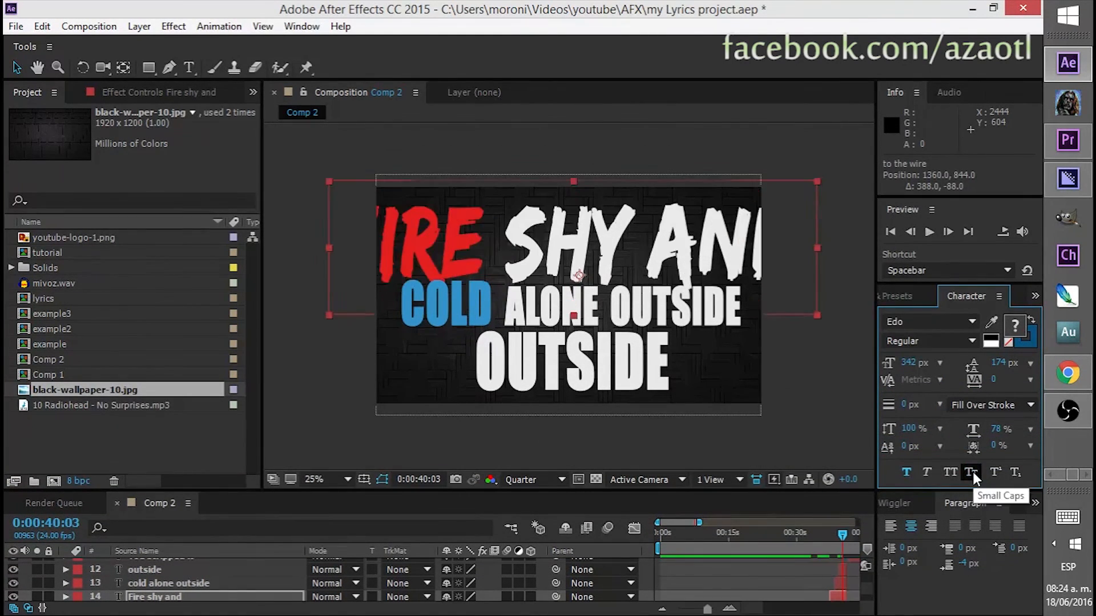
pyautogui.click(419, 297)
pyautogui.click(172, 583)
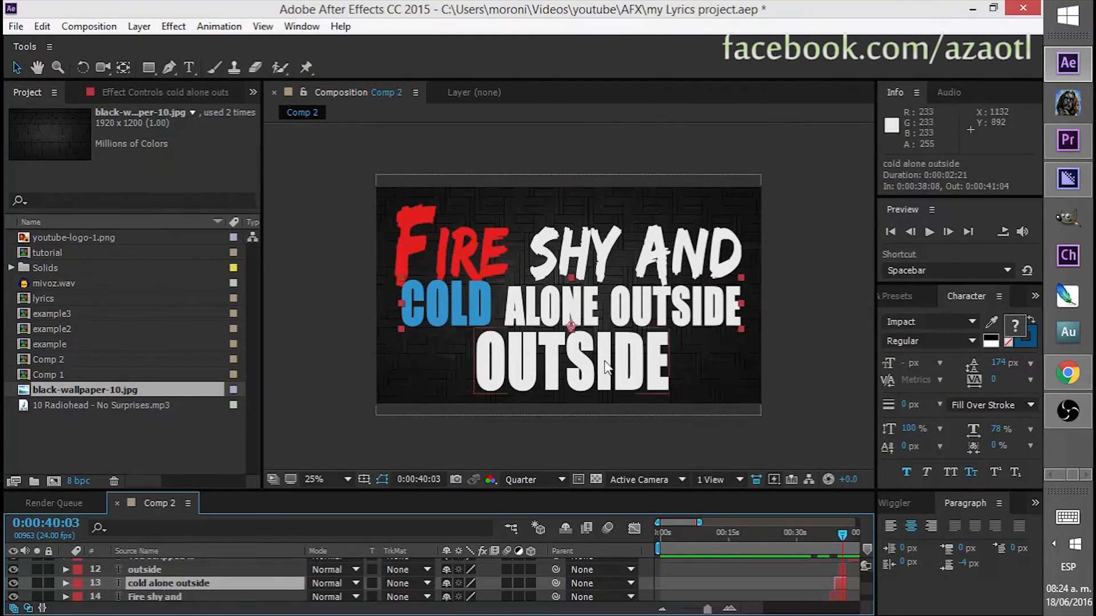
pyautogui.click(971, 321)
pyautogui.click(906, 409)
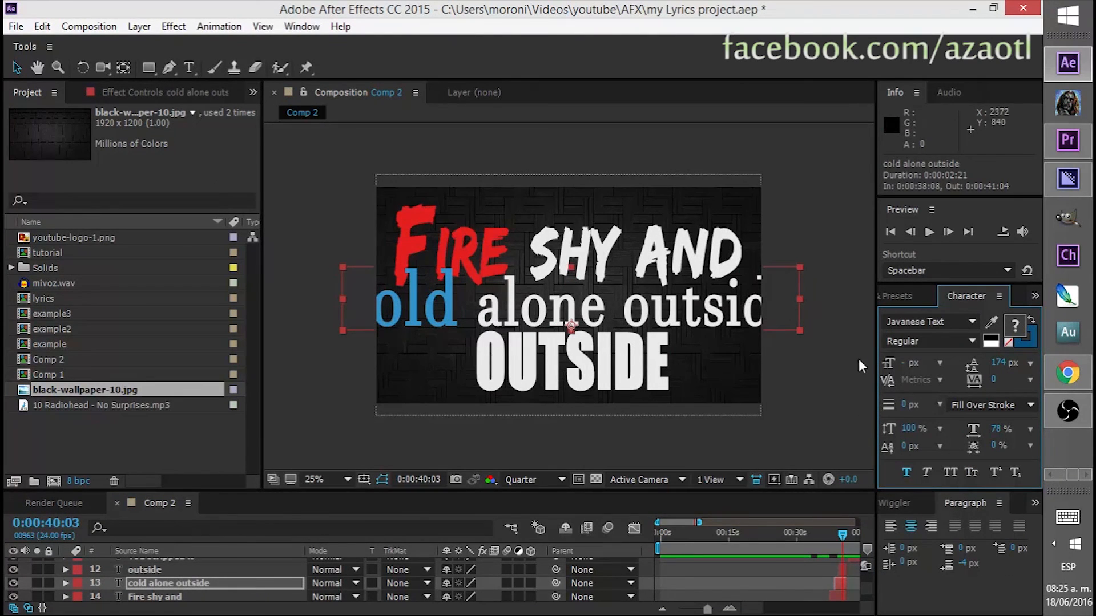
# Scale the "cold alone outside" layer to 80% and shift it slightly so it fits beneath "Fire shy and"
pyautogui.click(189, 580)
pyautogui.press('s')
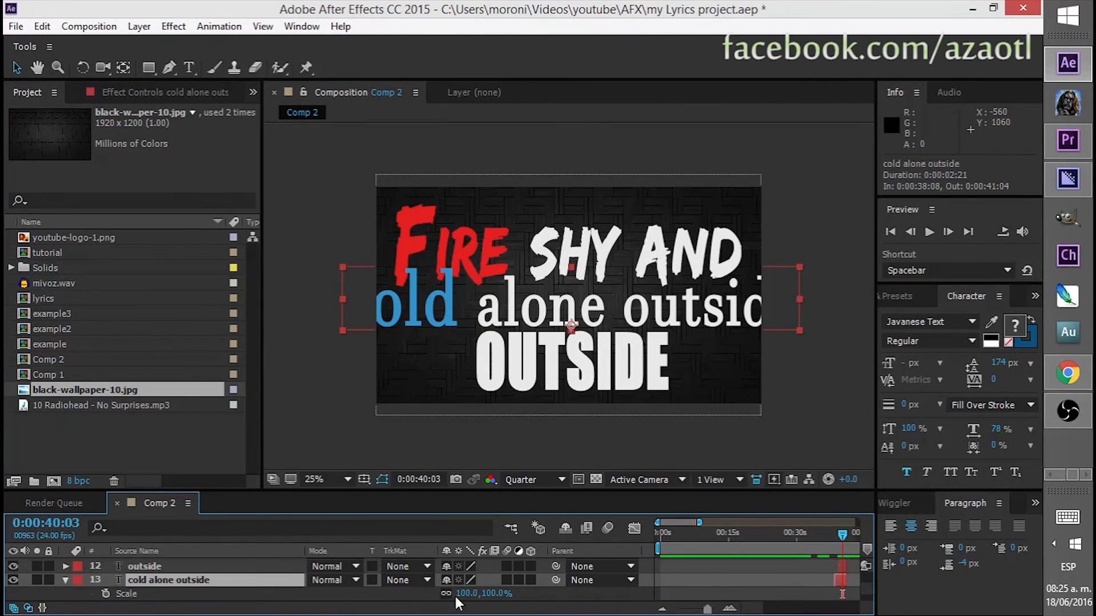
pyautogui.moveTo(463, 594); pyautogui.dragTo(448, 594)
pyautogui.moveTo(441, 305); pyautogui.dragTo(438, 304)
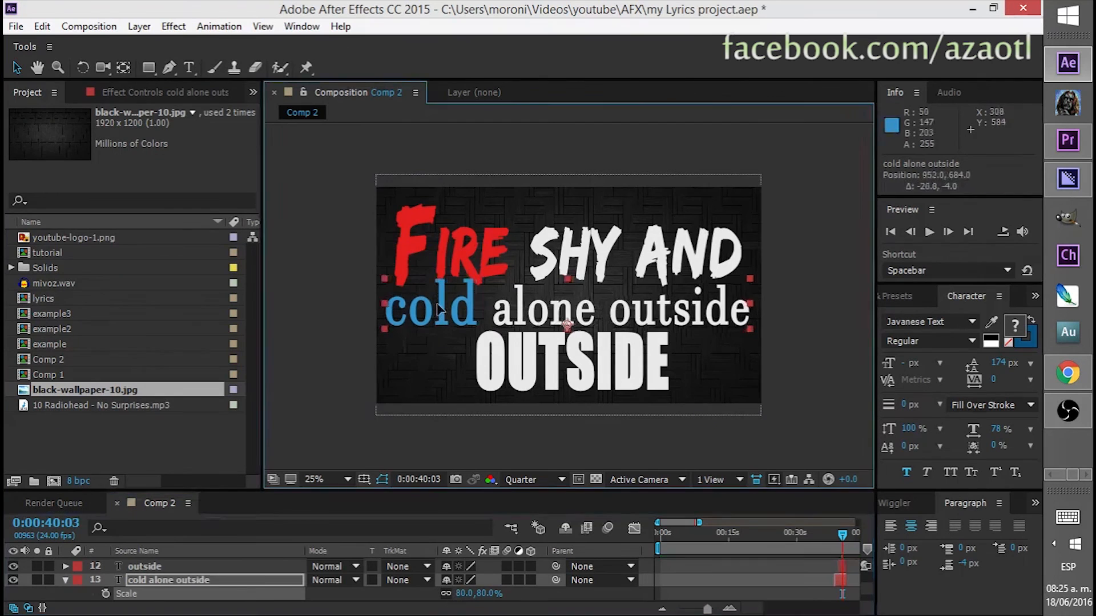
pyautogui.moveTo(512, 380); pyautogui.dragTo(429, 388)
pyautogui.click(42, 26)
pyautogui.click(50, 45)
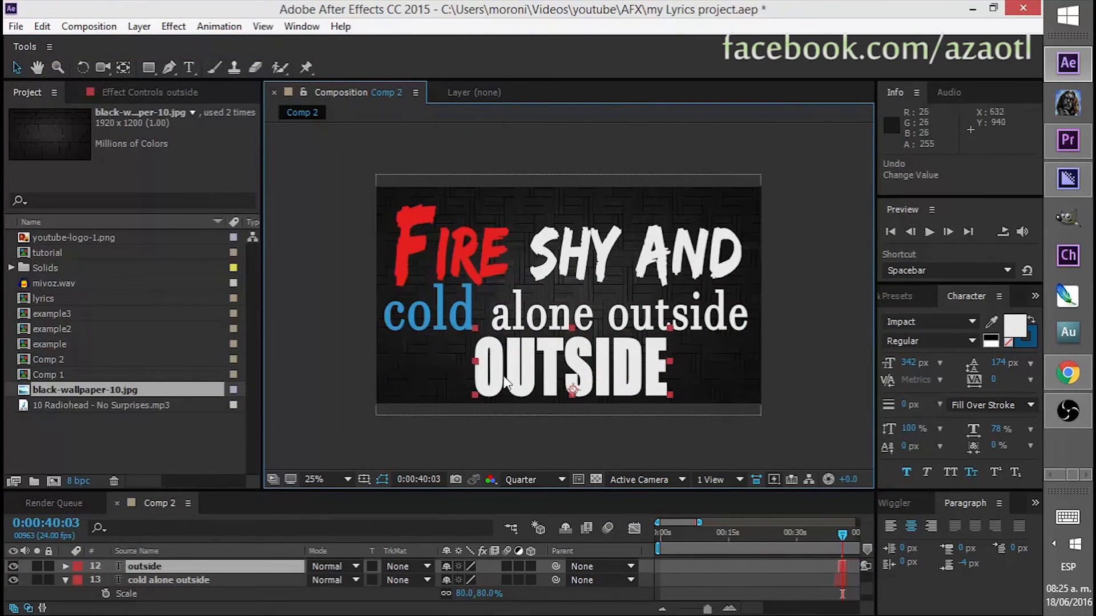
pyautogui.click(42, 27)
pyautogui.click(52, 43)
# Move the "outside" layer to about 536, 1024, roughly aligned with the start of "cold"
pyautogui.click(158, 577)
pyautogui.click(155, 560)
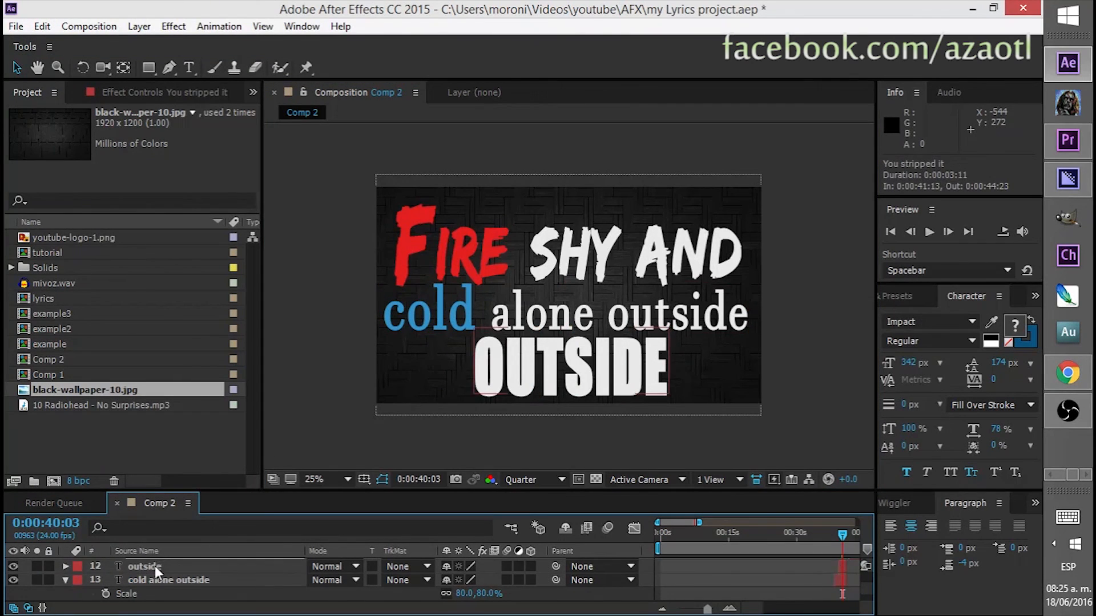
pyautogui.click(153, 567)
pyautogui.moveTo(643, 364); pyautogui.dragTo(568, 372)
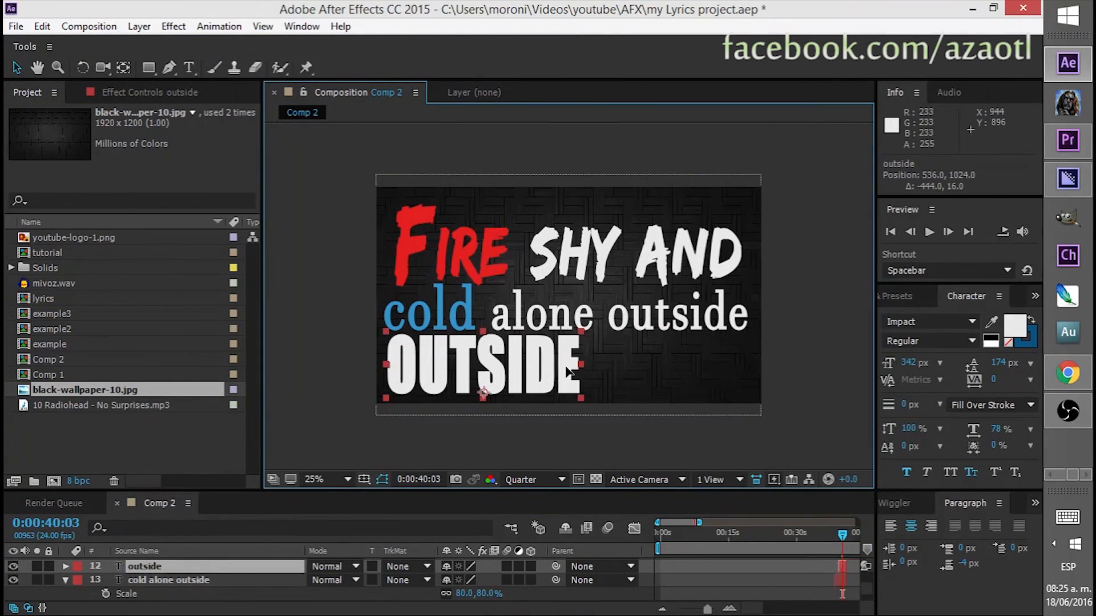
# Try the Informal Roman and CookieMonster fonts on the "outside" layer
pyautogui.click(975, 321)
pyautogui.click(941, 375)
pyautogui.click(972, 322)
pyautogui.scroll(6, 962, 433)
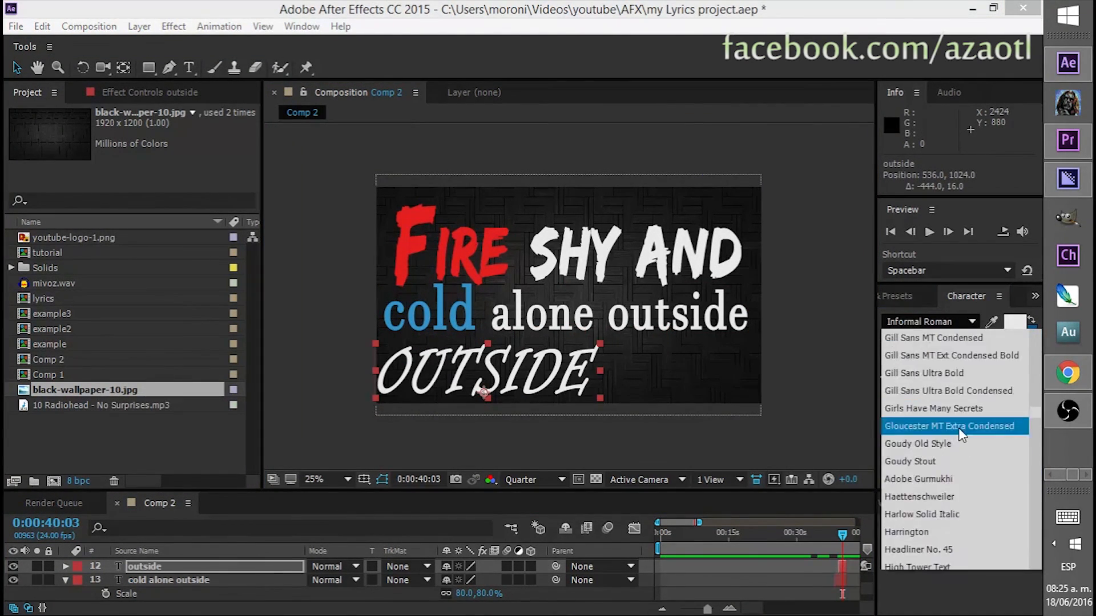
pyautogui.scroll(10, 965, 428)
pyautogui.click(950, 354)
# Set the "outside" layer's font to Blitzwing and place it under "cold" at about 388, 988
pyautogui.click(972, 322)
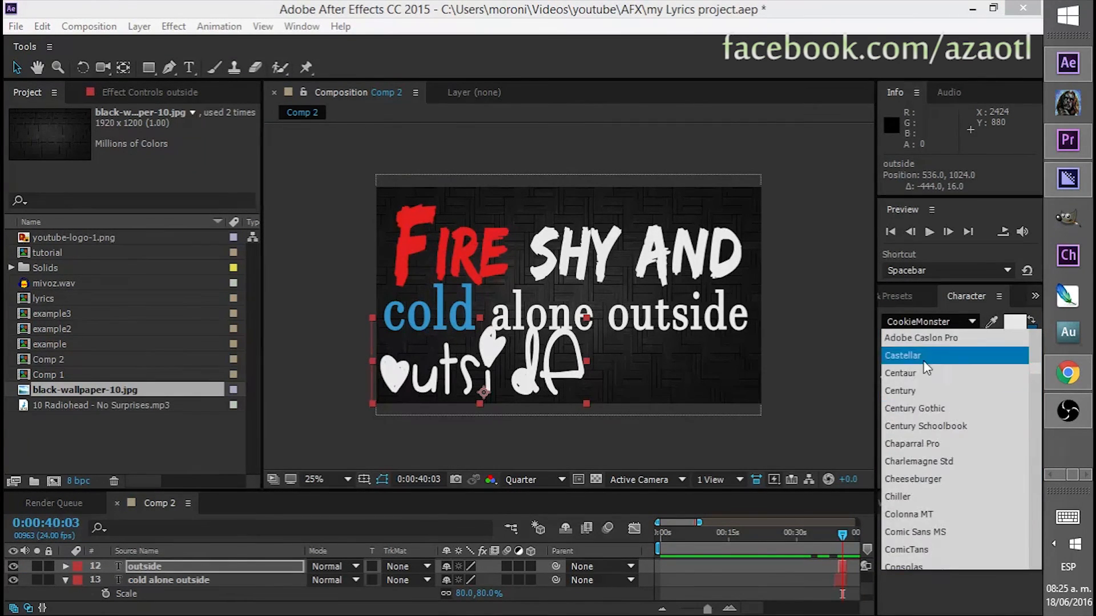
pyautogui.scroll(5, 920, 377)
pyautogui.click(915, 360)
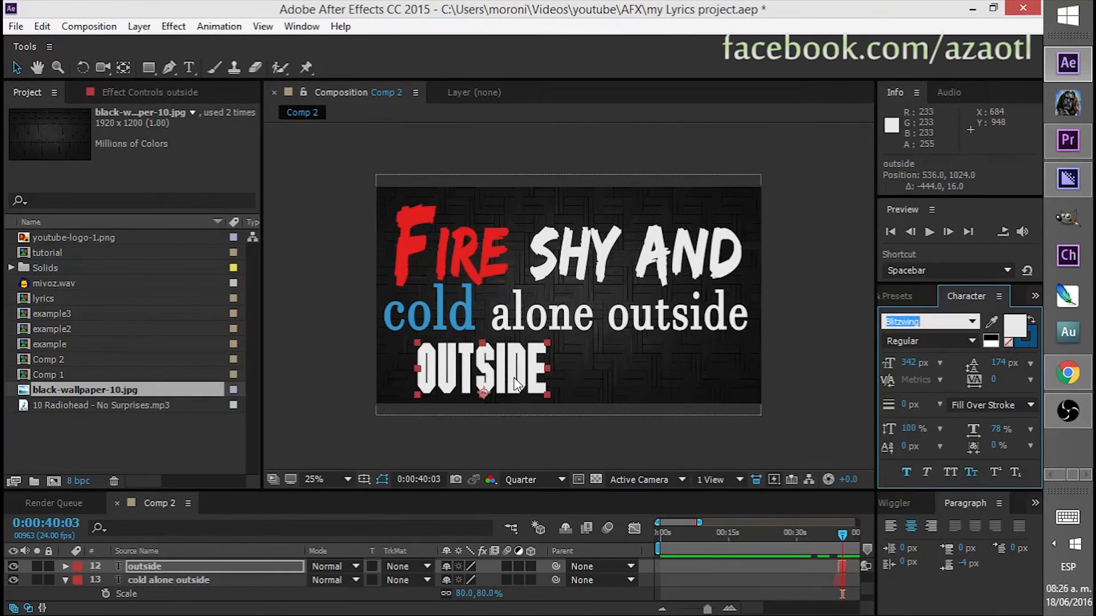
pyautogui.moveTo(517, 383); pyautogui.dragTo(485, 373)
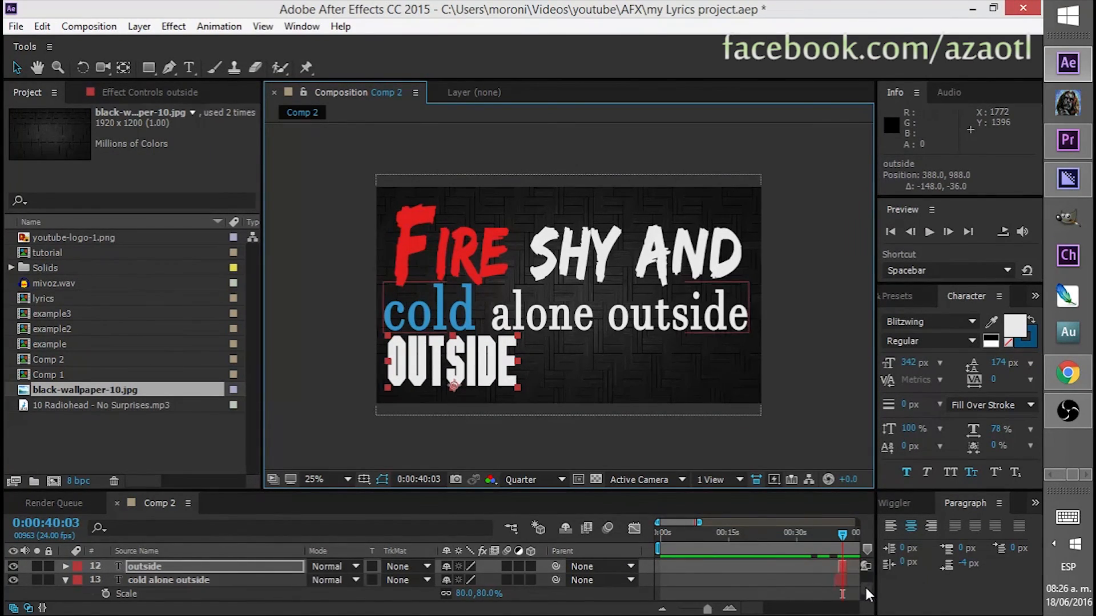
# At 0:00:43:16, rotate the blue arrow on Shape Layer 2 by 11 degrees
pyautogui.moveTo(865, 585); pyautogui.dragTo(865, 578)
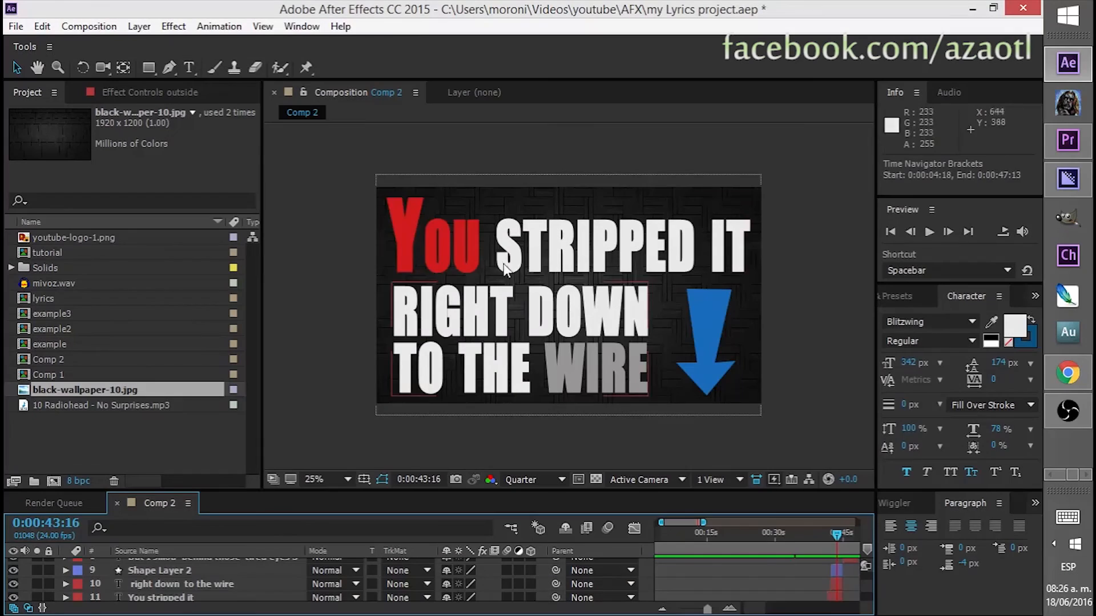
pyautogui.click(477, 252)
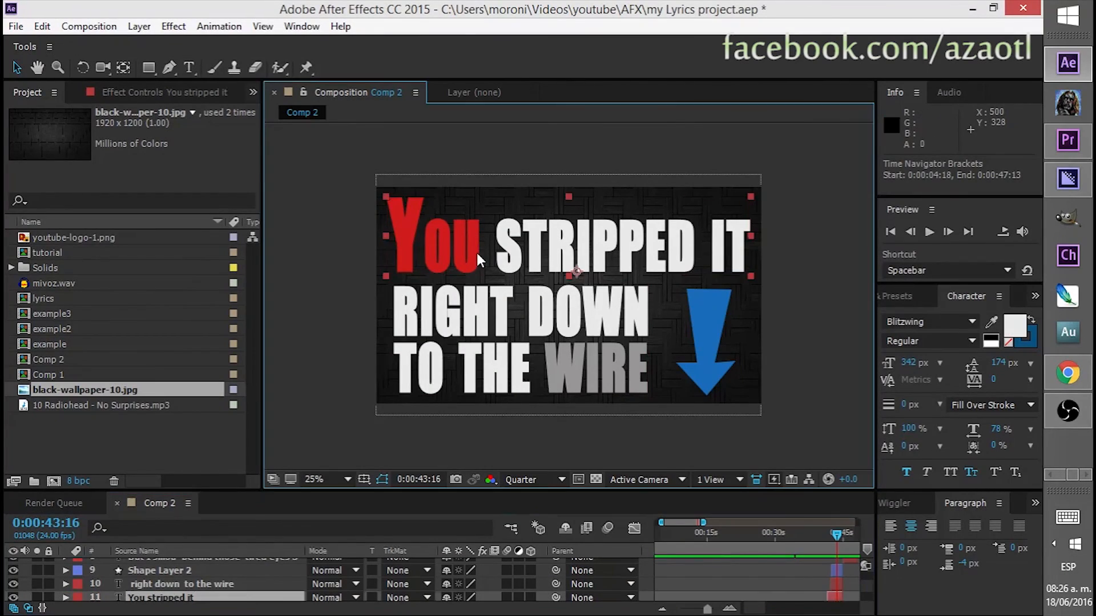
pyautogui.click(479, 314)
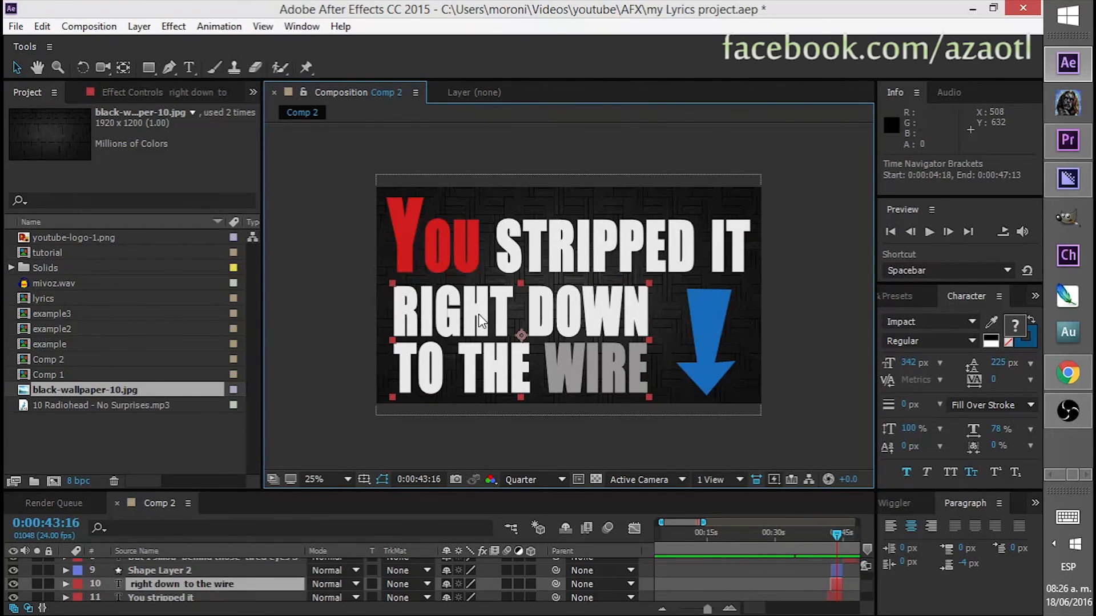
pyautogui.click(704, 327)
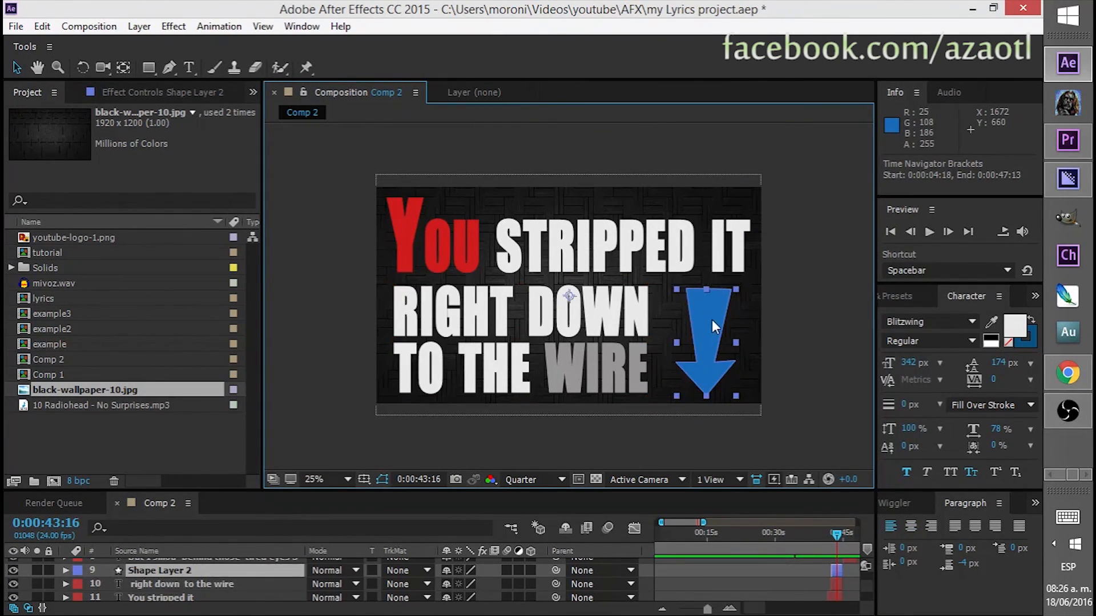
pyautogui.press('r')
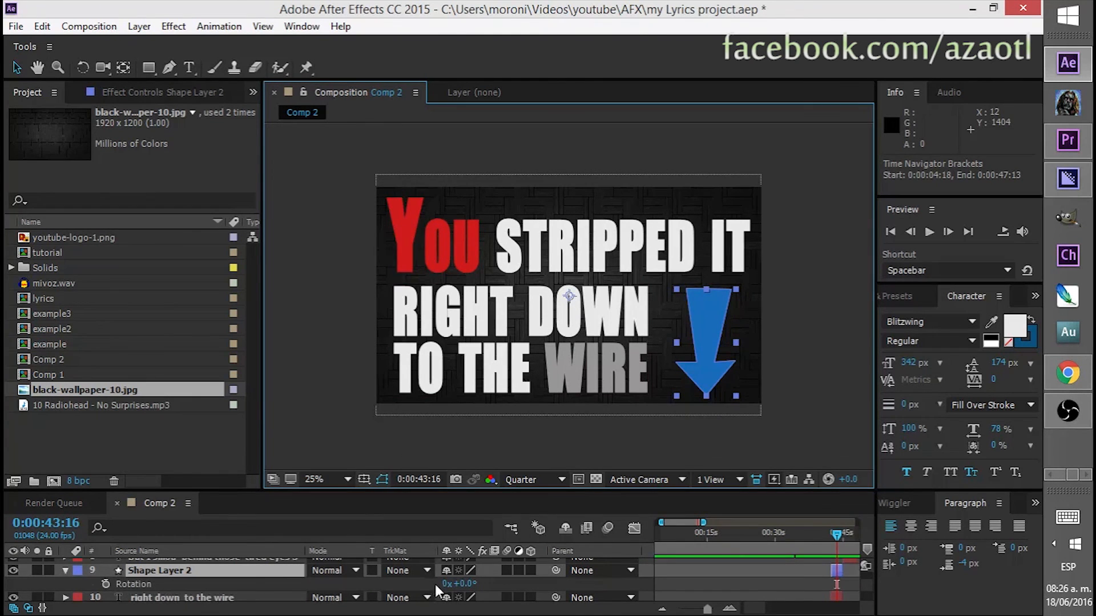
pyautogui.moveTo(463, 585); pyautogui.dragTo(471, 585)
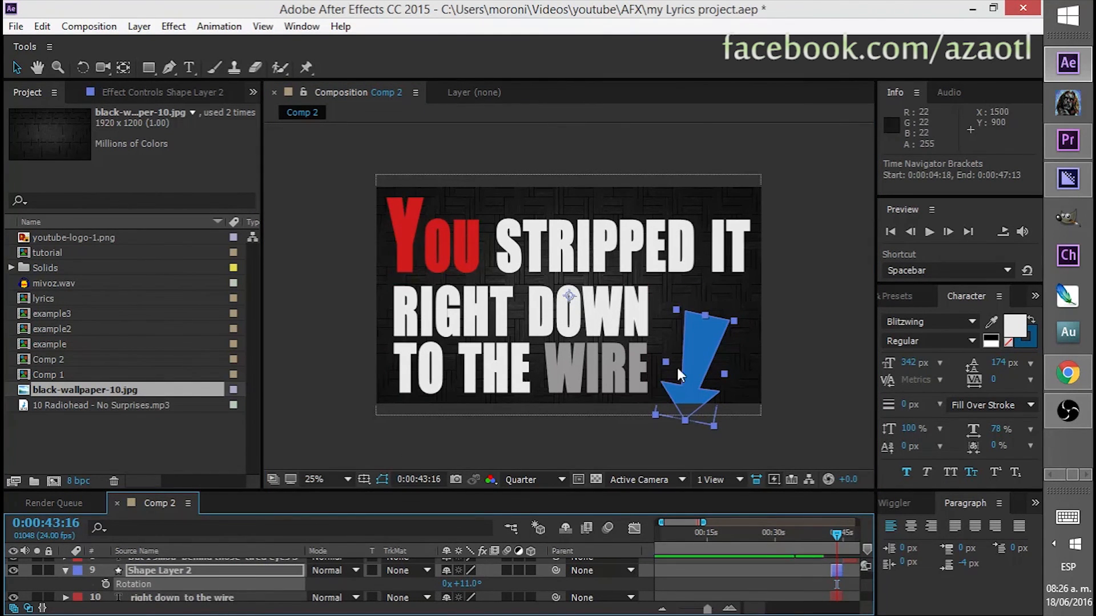
# Move the blue arrow up beside the lyrics and recolour the word DOWN light blue
pyautogui.moveTo(683, 358)
pyautogui.mouseDown()
pyautogui.moveTo(684, 336)
pyautogui.moveTo(693, 341)
pyautogui.mouseUp()
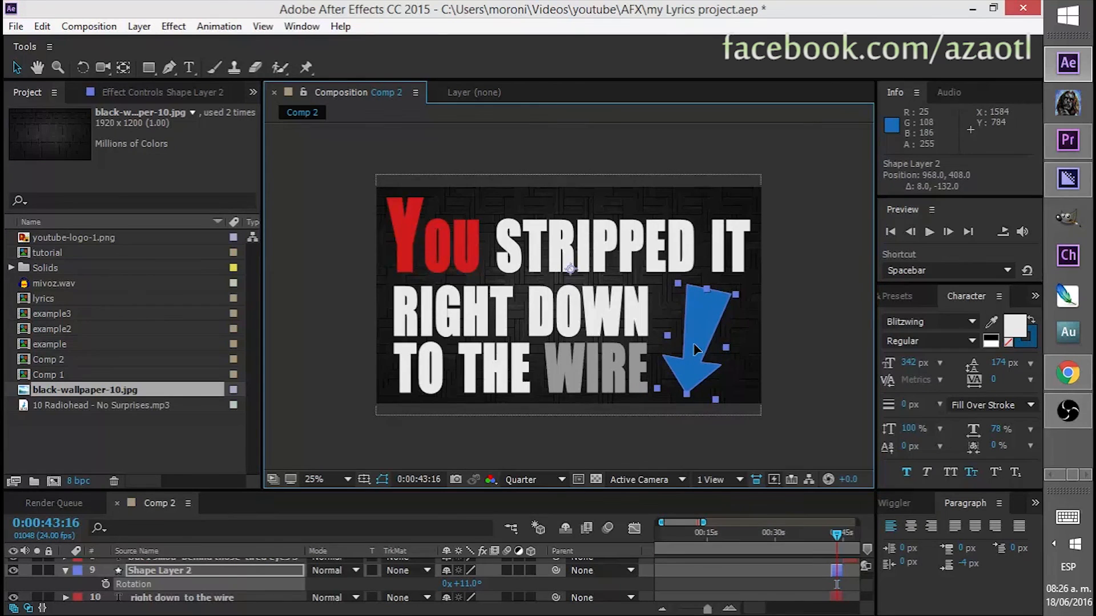
pyautogui.doubleClick(543, 327)
pyautogui.click(451, 314)
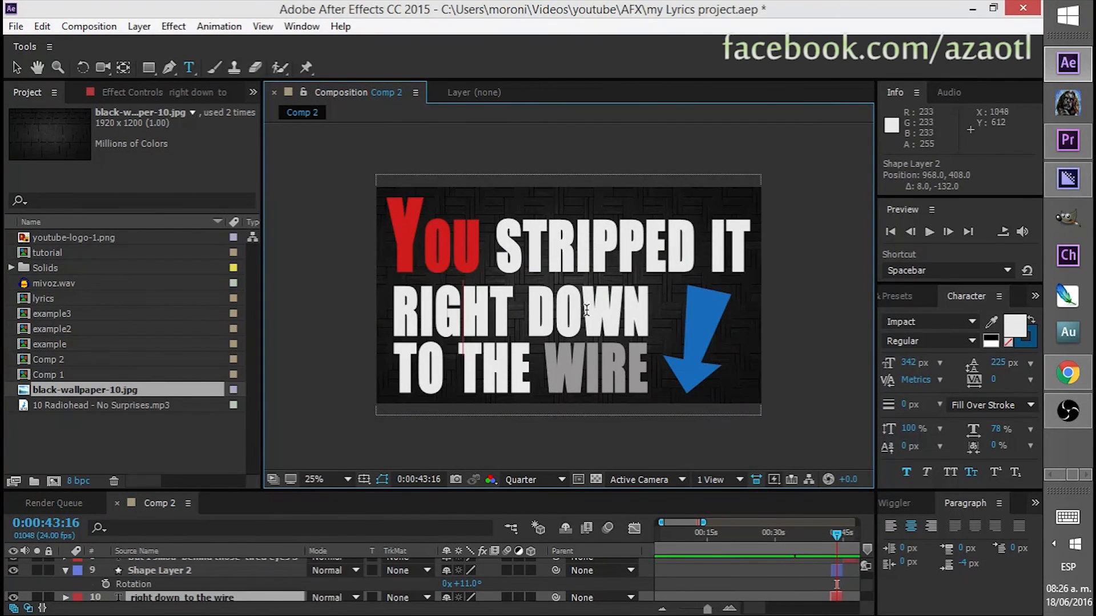
pyautogui.doubleClick(564, 310)
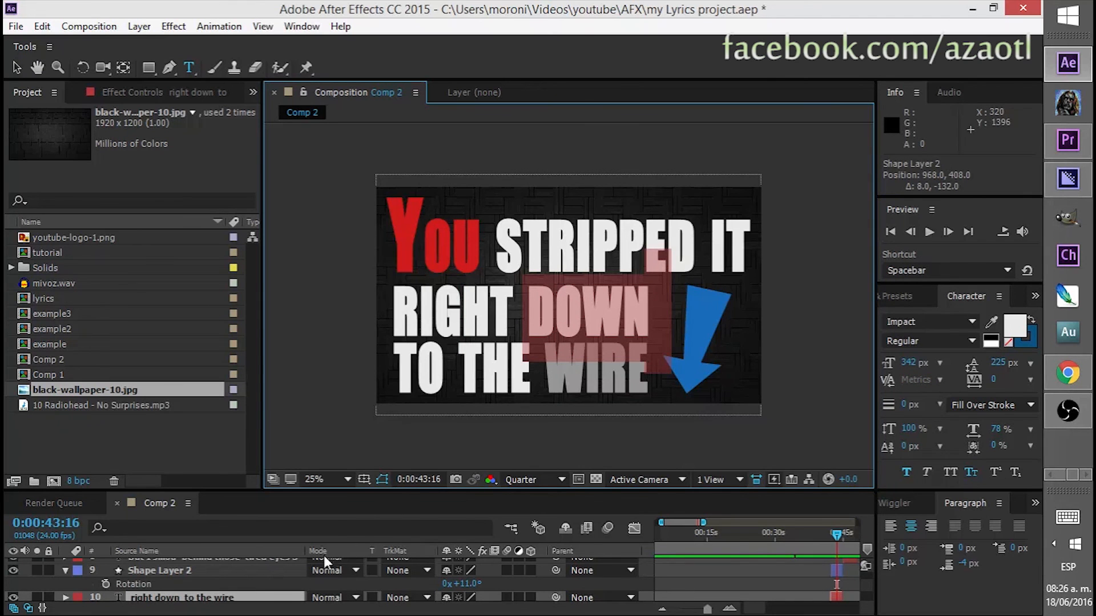
pyautogui.click(1013, 328)
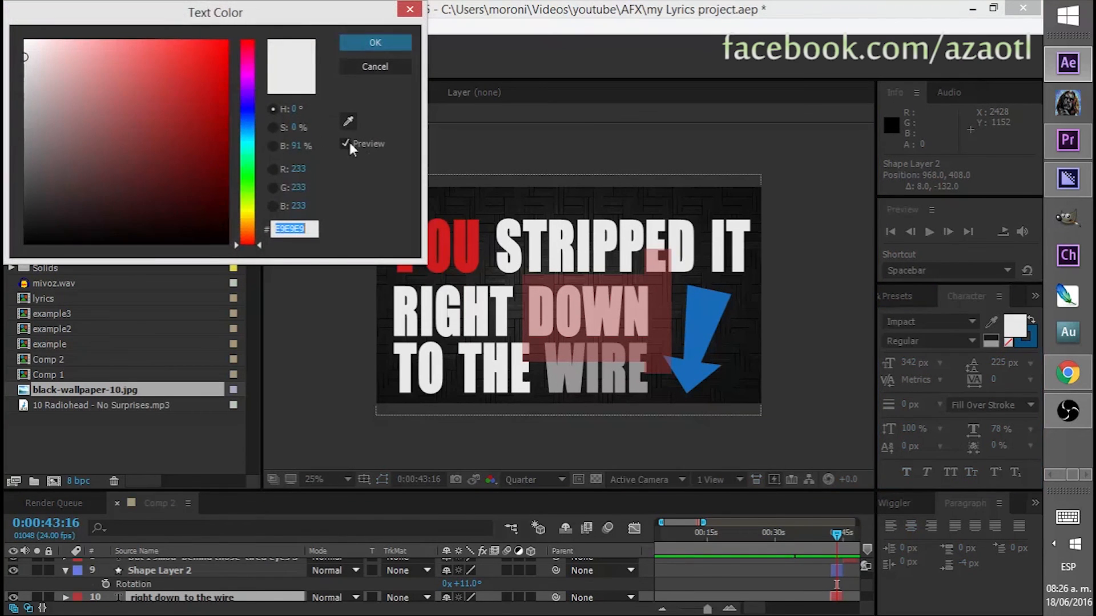
pyautogui.click(249, 116)
pyautogui.click(145, 100)
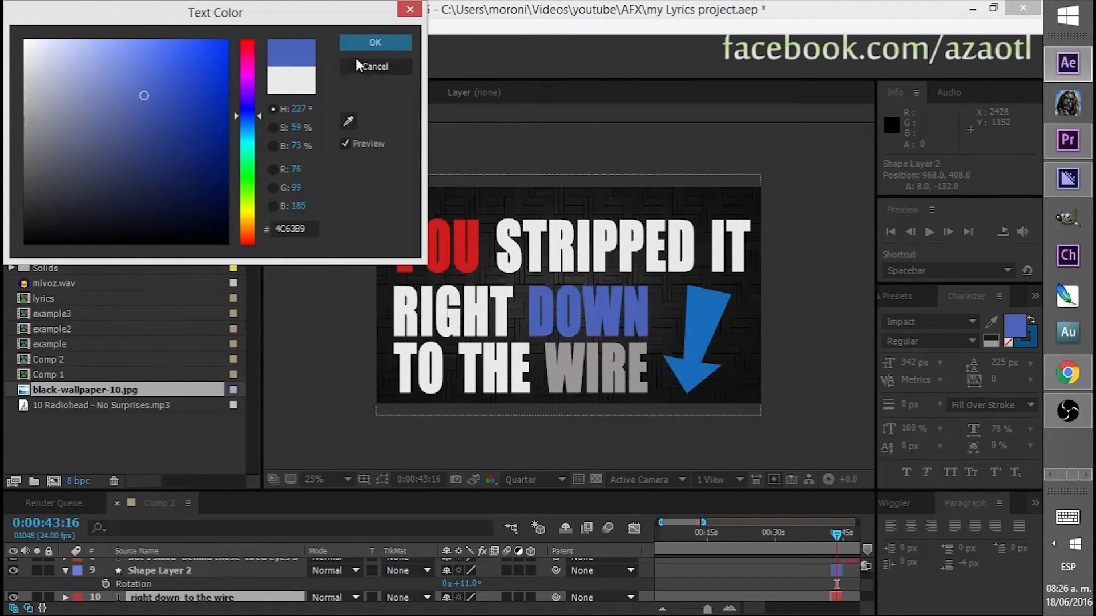
pyautogui.click(181, 62)
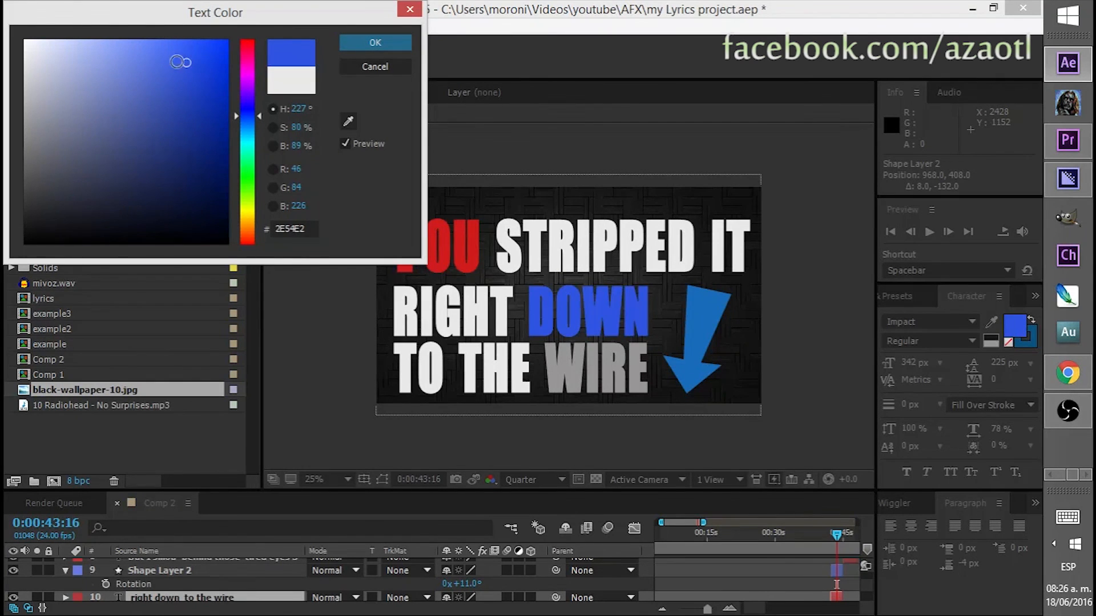
pyautogui.click(248, 126)
pyautogui.click(375, 43)
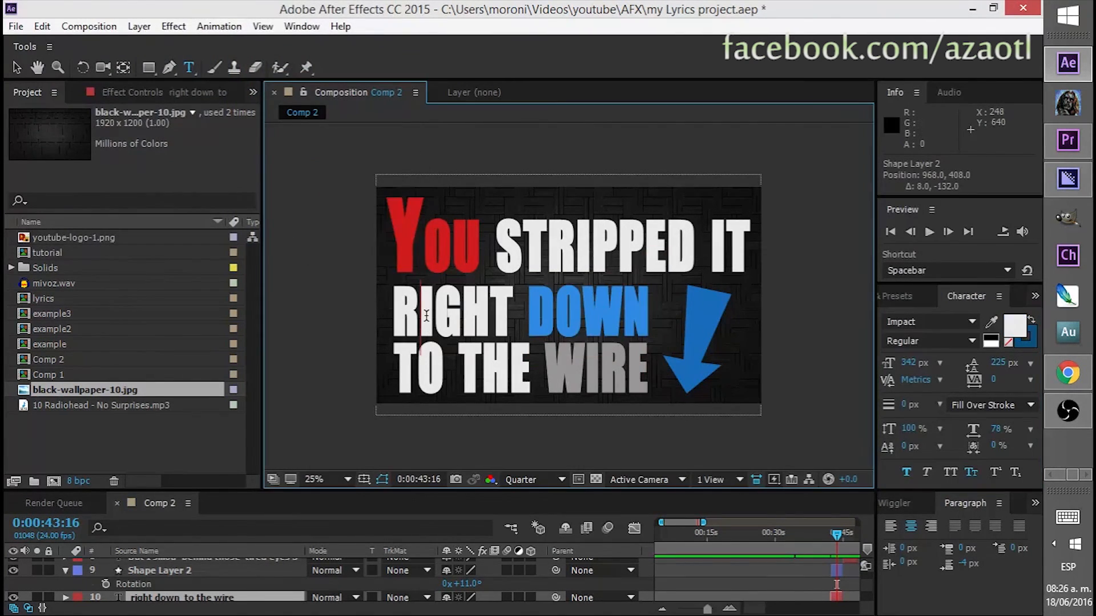
# Set the "You stripped it" line in the Photoshop Large font and reposition it closer to the lines below
pyautogui.click(971, 321)
pyautogui.scroll(-5, 999, 507)
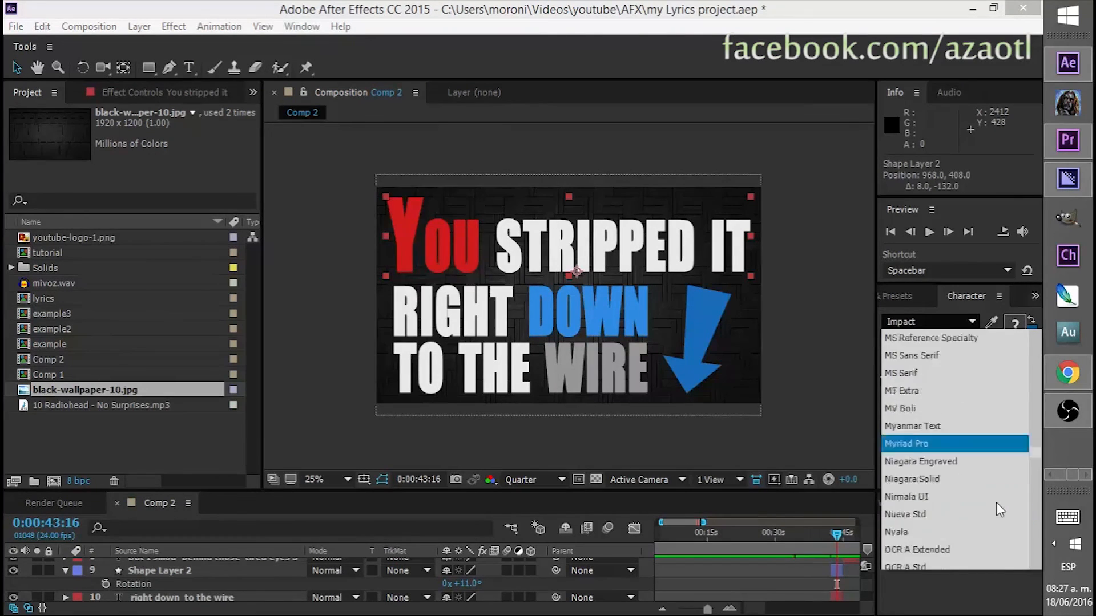
pyautogui.click(905, 477)
pyautogui.click(973, 321)
pyautogui.click(938, 498)
pyautogui.moveTo(580, 258); pyautogui.dragTo(516, 263)
pyautogui.press('s')
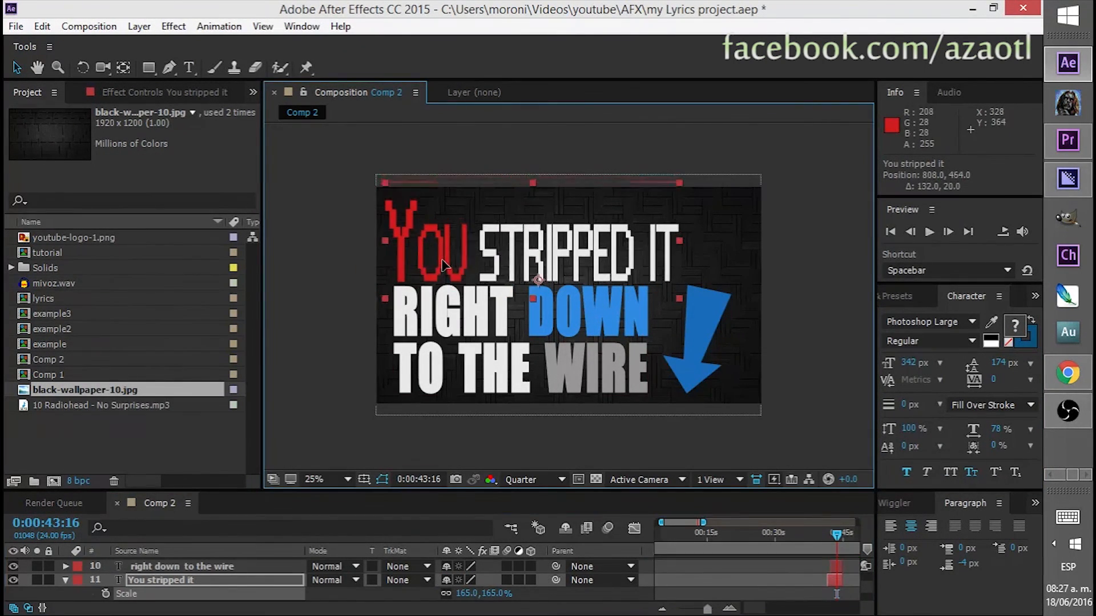
pyautogui.moveTo(509, 305); pyautogui.dragTo(510, 302)
pyautogui.click(789, 337)
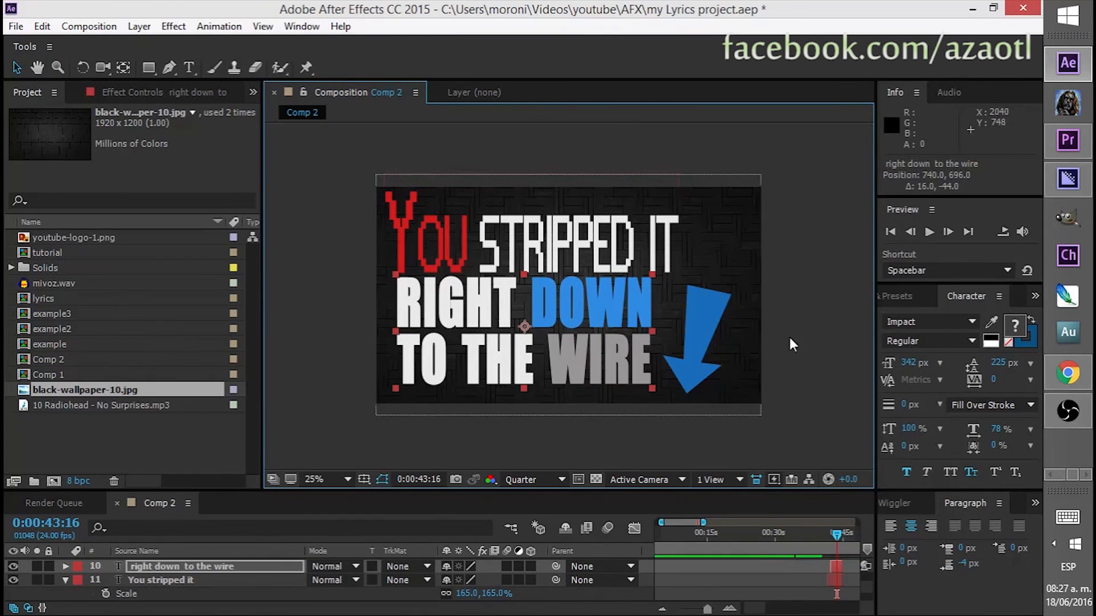
# Move the playhead to about 0:00:46:18, to the "But I see you" lyrics
pyautogui.click(765, 532)
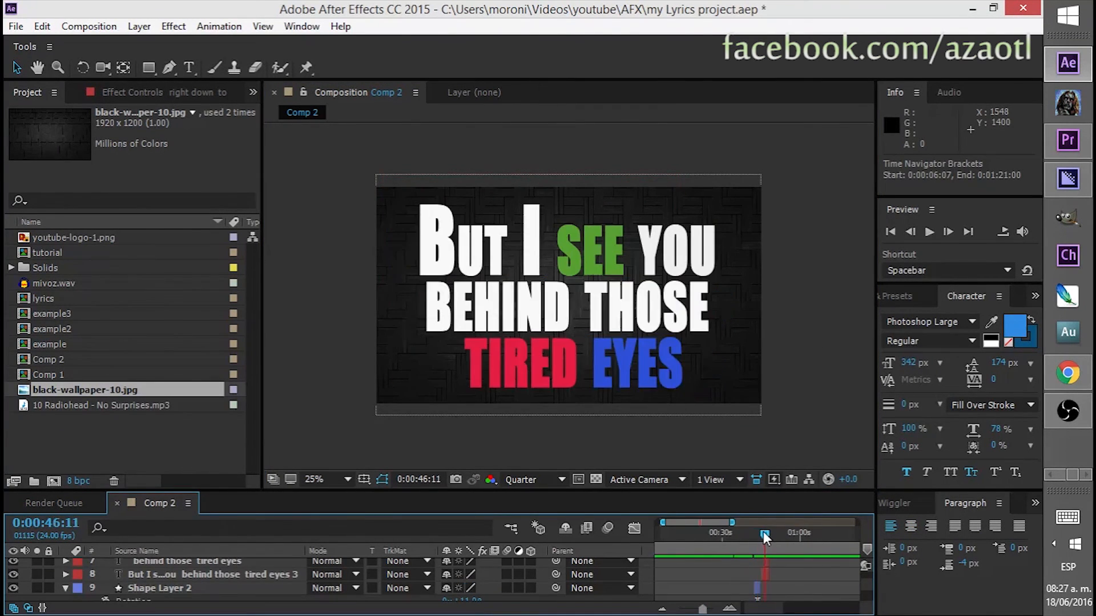
# Try the DinosaursAreAlive font on the words TIRED EYES, and undo the change
pyautogui.click(541, 376)
pyautogui.doubleClick(490, 369)
pyautogui.moveTo(465, 369); pyautogui.dragTo(699, 367)
pyautogui.click(969, 322)
pyautogui.scroll(15, 946, 443)
pyautogui.click(920, 390)
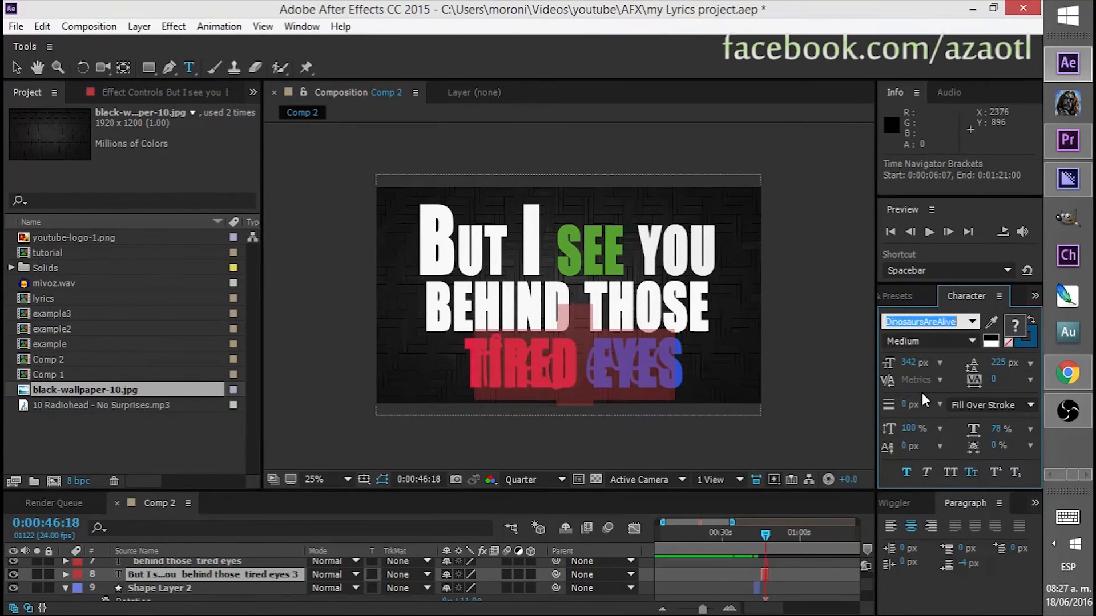
pyautogui.click(42, 27)
pyautogui.click(57, 41)
# Delete the duplicate "behind those tired eyes" text from the "But I see you" text layer
pyautogui.click(211, 579)
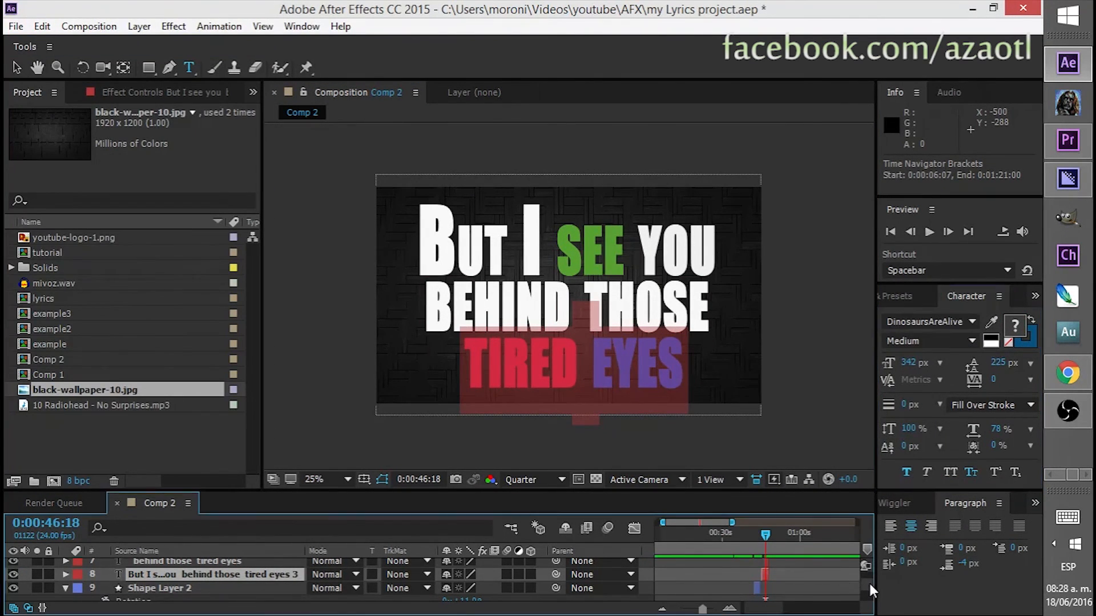
pyautogui.scroll(1, 209, 583)
pyautogui.click(209, 588)
pyautogui.scroll(2, 230, 583)
pyautogui.scroll(-2, 230, 583)
pyautogui.scroll(-2, 231, 584)
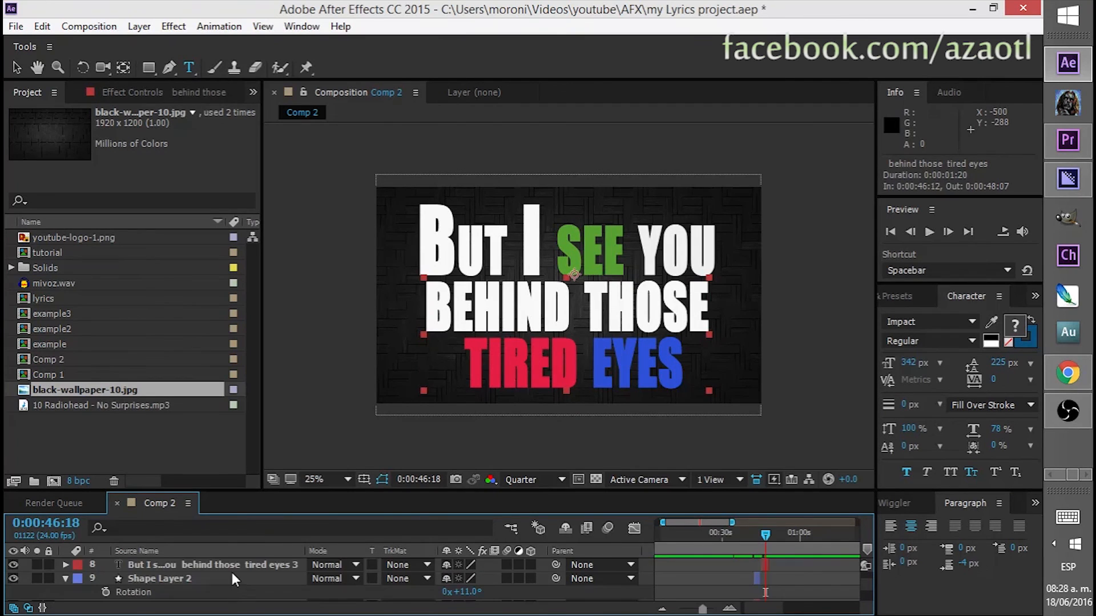
pyautogui.click(234, 564)
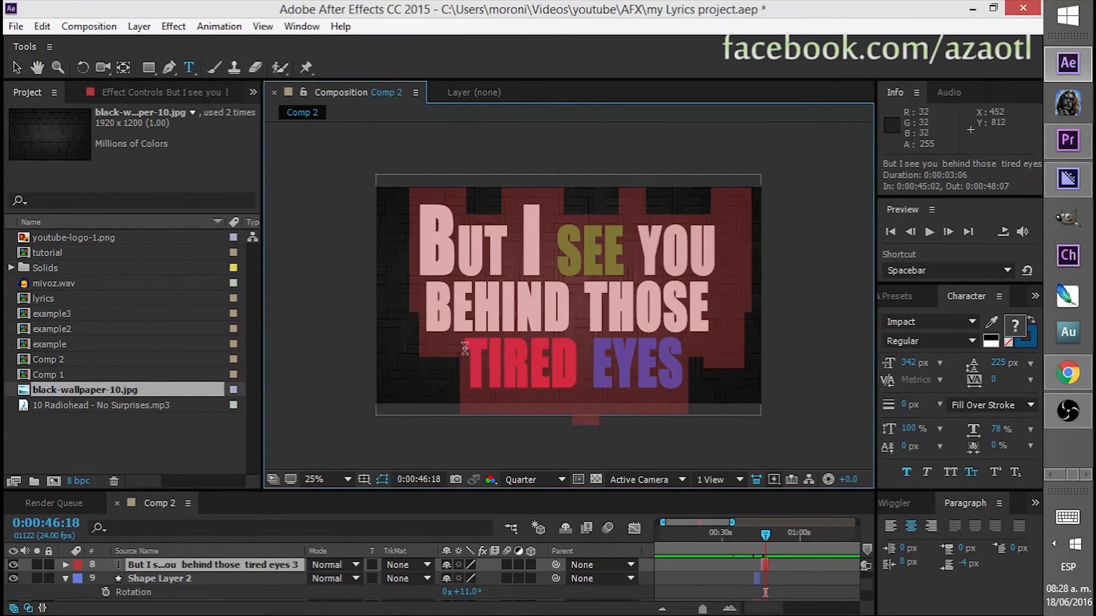
pyautogui.moveTo(422, 311); pyautogui.dragTo(694, 357)
pyautogui.press('BackSpace')
pyautogui.click(18, 69)
# Give the words TIRED EYES a condensed display font, adjust their size, and shift the text layer slightly down and right
pyautogui.scroll(2, 238, 580)
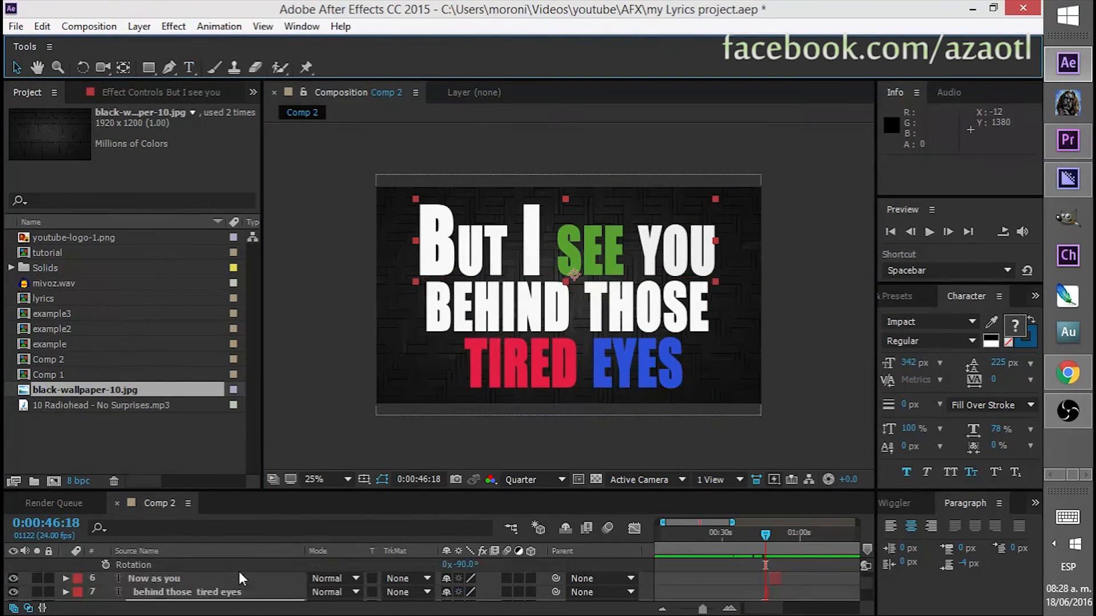
pyautogui.click(234, 592)
pyautogui.click(931, 321)
pyautogui.click(946, 461)
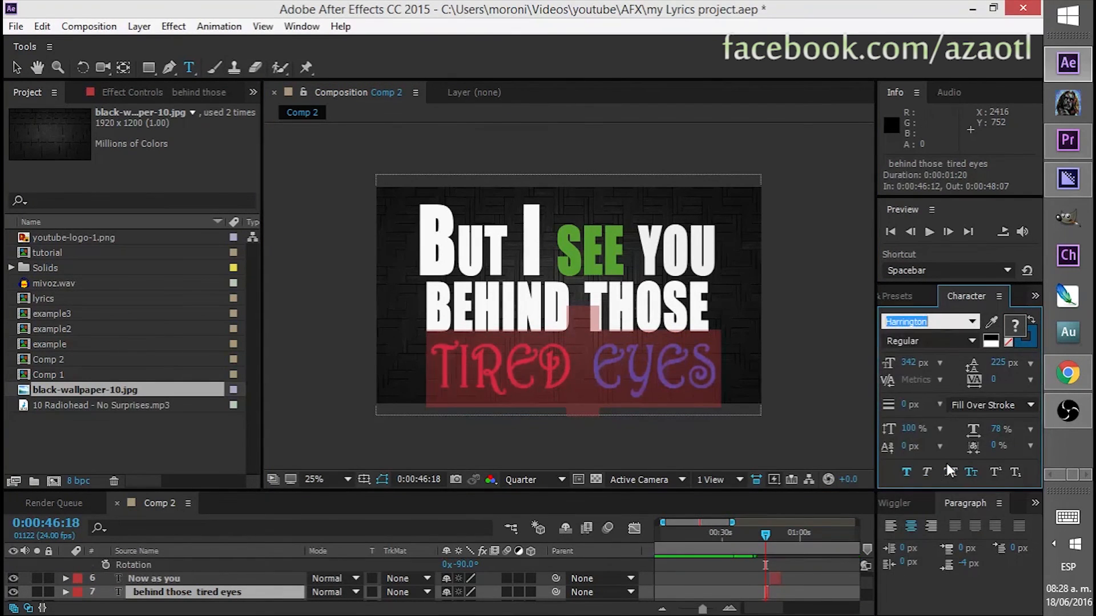
pyautogui.click(930, 321)
pyautogui.click(944, 354)
pyautogui.moveTo(910, 363); pyautogui.dragTo(925, 368)
pyautogui.click(17, 68)
pyautogui.moveTo(525, 374); pyautogui.dragTo(529, 379)
# Recolour the word BUT in the "But I see you" line golden yellow
pyautogui.doubleClick(493, 228)
pyautogui.doubleClick(497, 228)
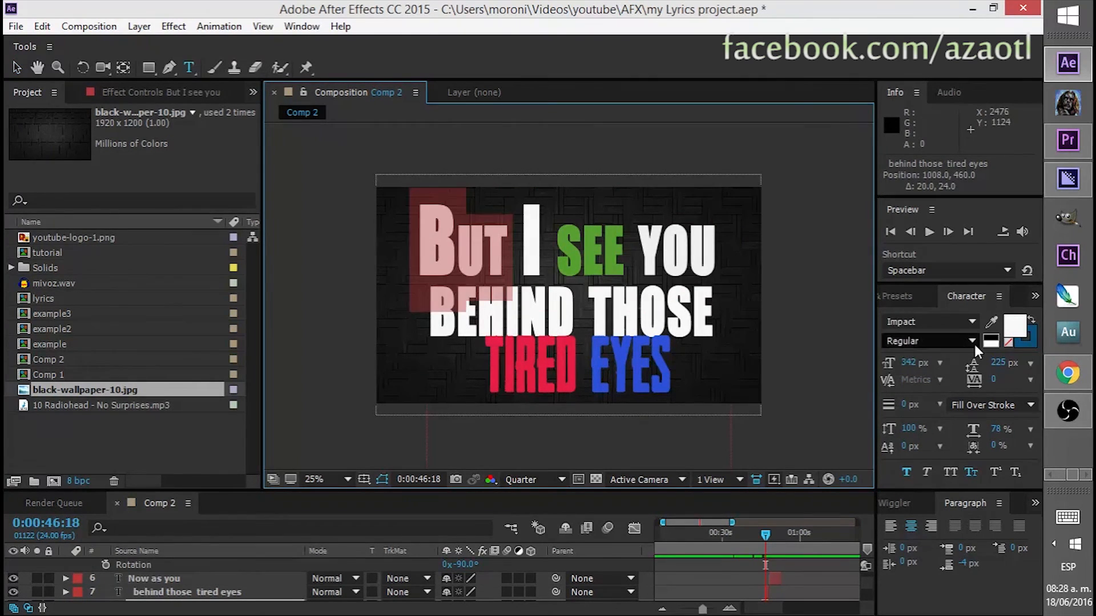
pyautogui.click(1014, 327)
pyautogui.click(248, 210)
pyautogui.click(213, 46)
pyautogui.click(247, 220)
pyautogui.click(370, 46)
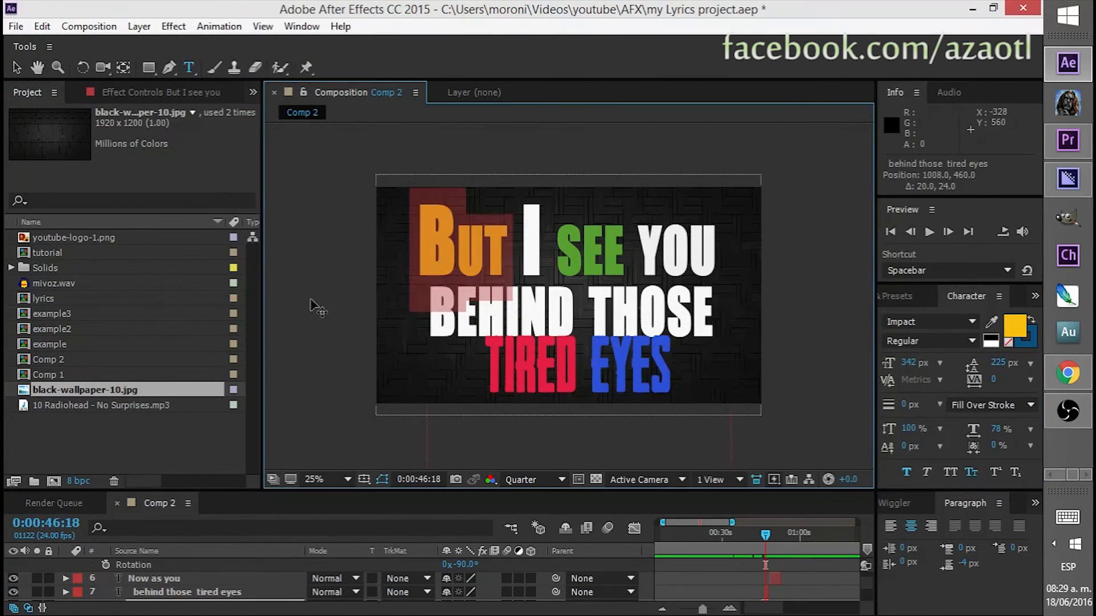
# At 0:00:51:02, set the word YOU in the "Now as you" line to the Minecraft font
pyautogui.scroll(3, 868, 579)
pyautogui.click(775, 533)
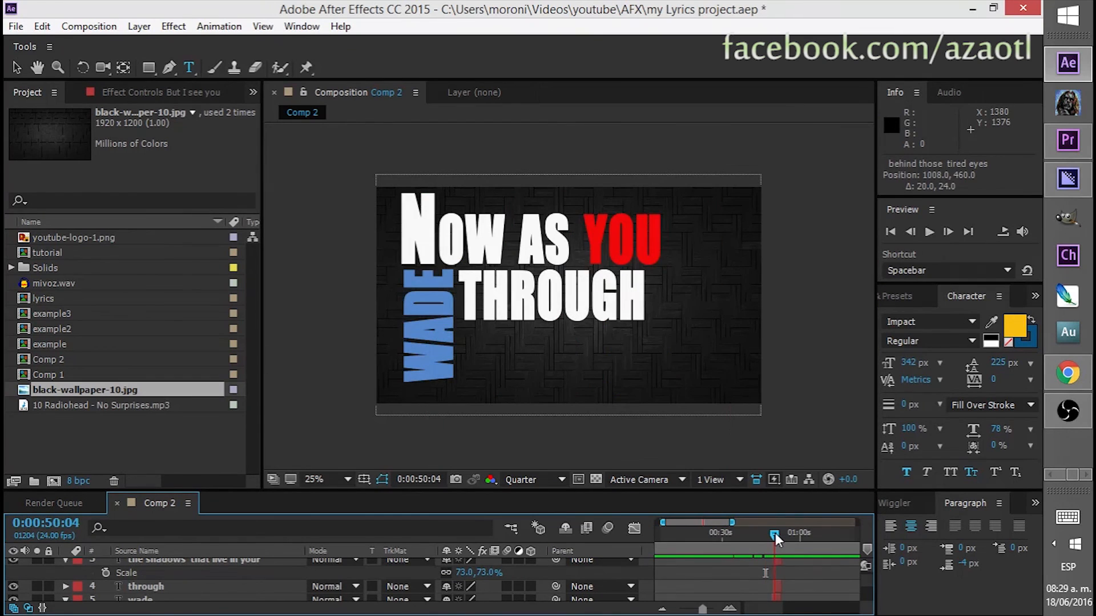
pyautogui.click(14, 67)
pyautogui.doubleClick(622, 240)
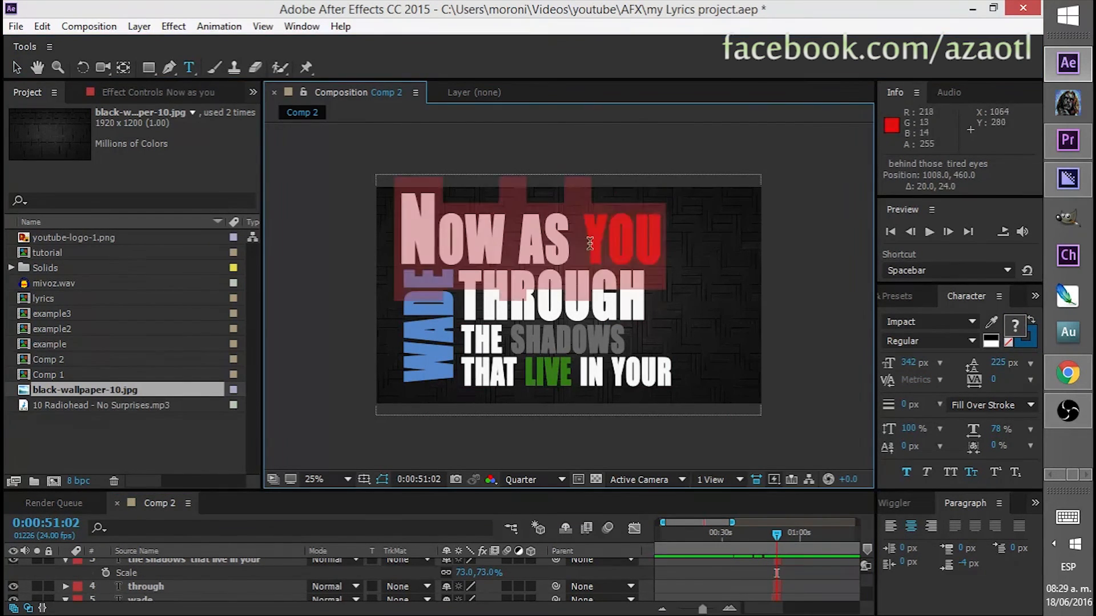
pyautogui.doubleClick(622, 240)
pyautogui.click(930, 321)
pyautogui.click(949, 462)
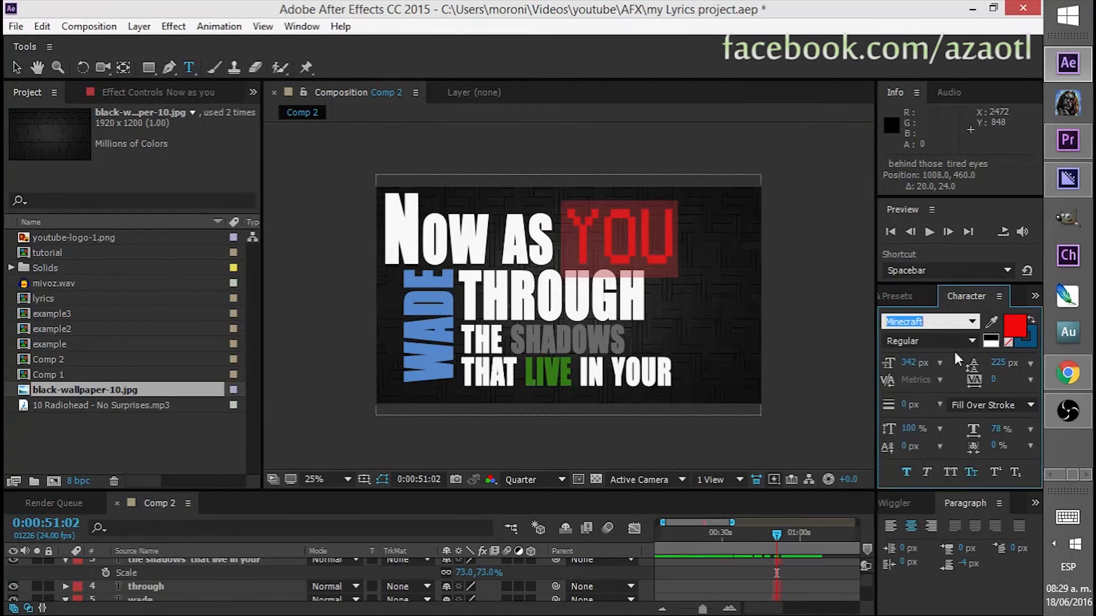
# Change the word YOU to a heavy irregular display font and move the "Now as you" line right within the frame
pyautogui.click(973, 322)
pyautogui.scroll(-8, 950, 534)
pyautogui.click(946, 462)
pyautogui.click(973, 323)
pyautogui.click(948, 461)
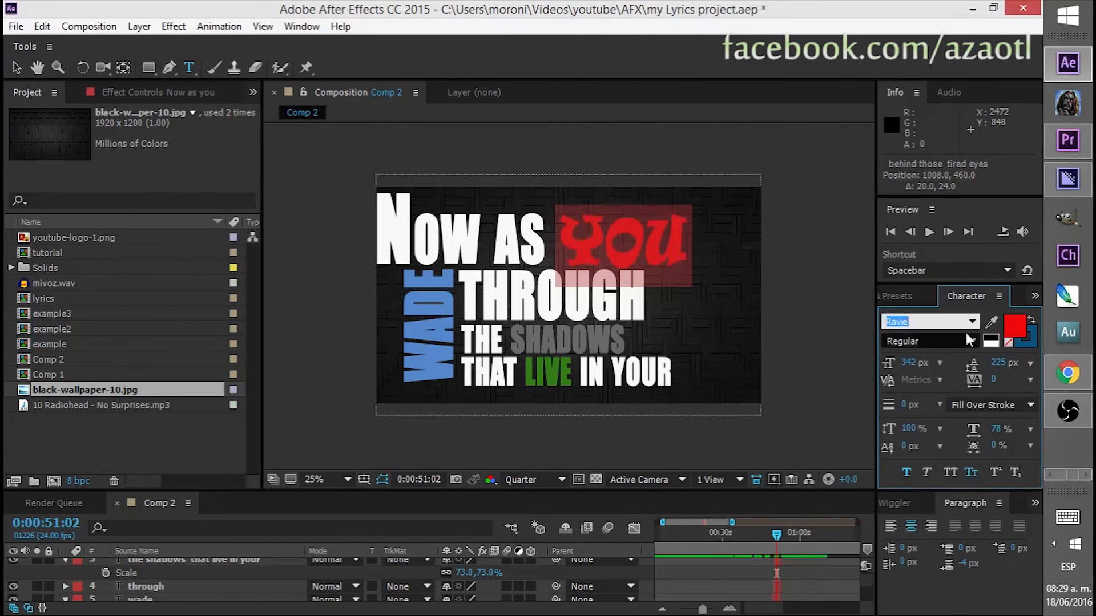
pyautogui.click(973, 323)
pyautogui.click(947, 535)
pyautogui.click(17, 67)
pyautogui.moveTo(442, 214); pyautogui.dragTo(468, 213)
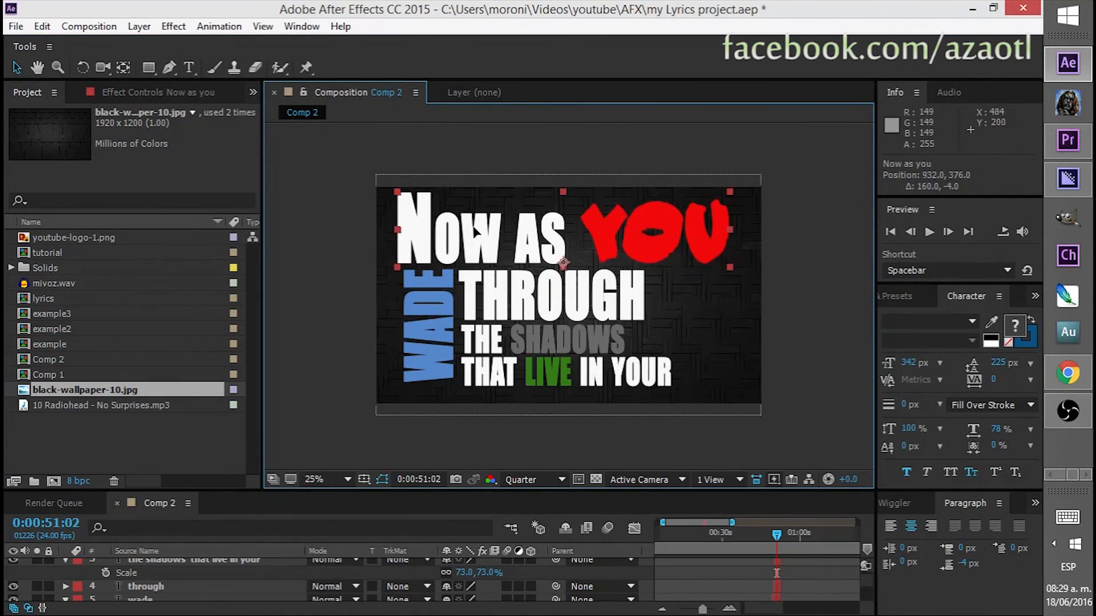
pyautogui.click(145, 586)
pyautogui.moveTo(994, 379); pyautogui.dragTo(1095, 384)
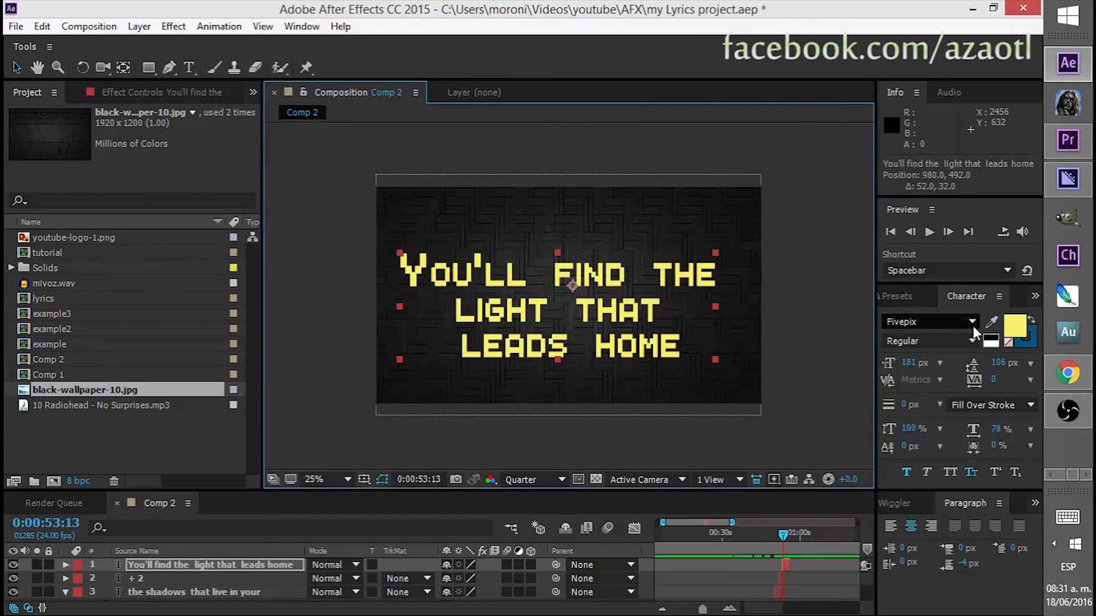
# Set the "You'll find the light that leads home" text in Gabriola, turn off small caps, and set the leading to 144 px
pyautogui.click(972, 322)
pyautogui.scroll(-1, 959, 545)
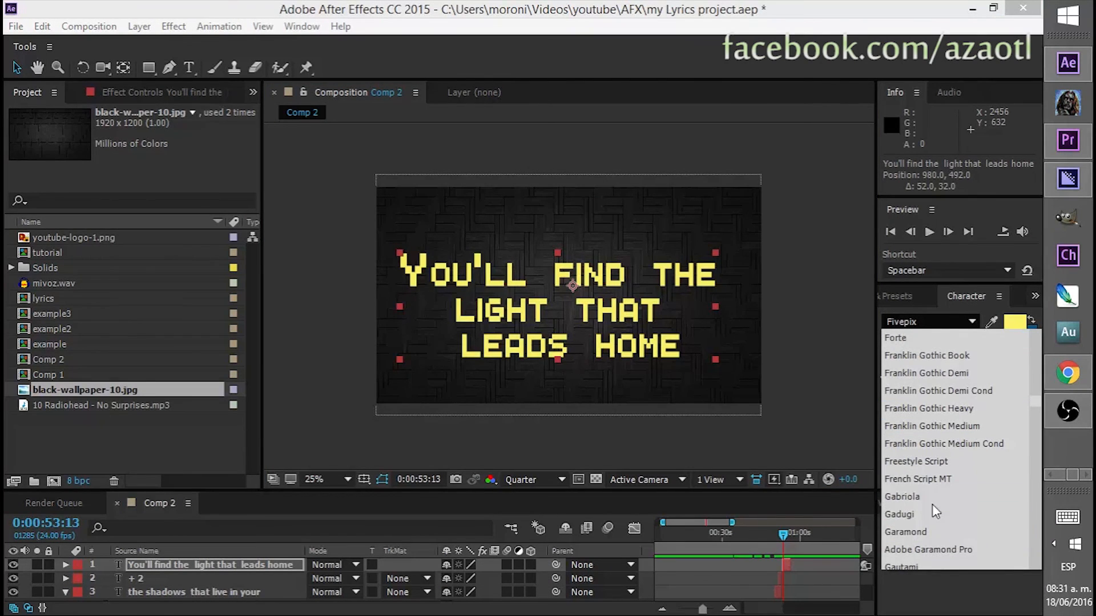
pyautogui.click(930, 498)
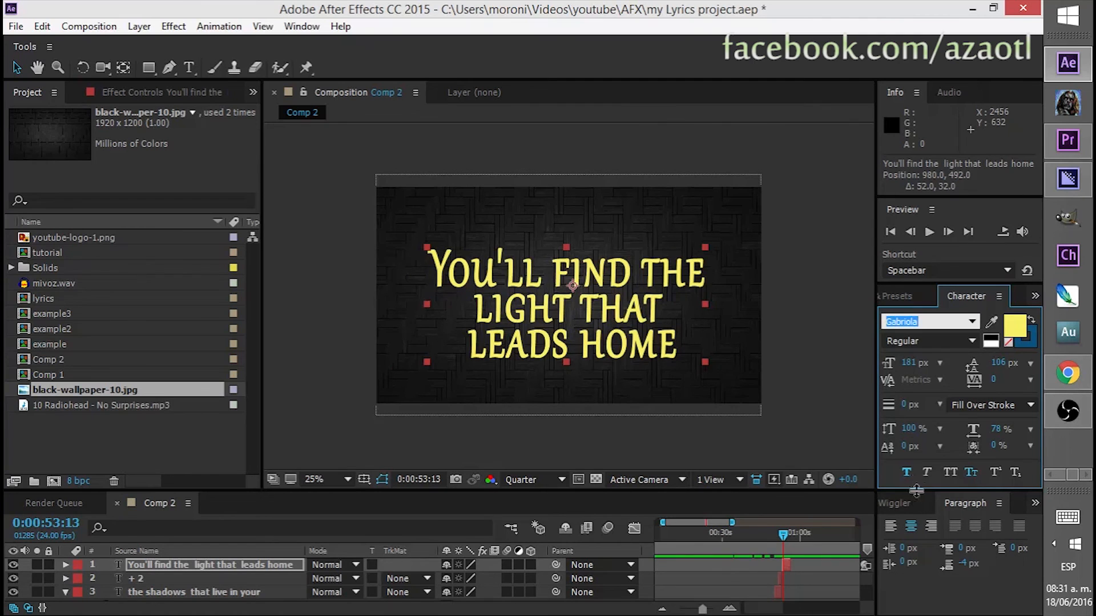
pyautogui.click(971, 471)
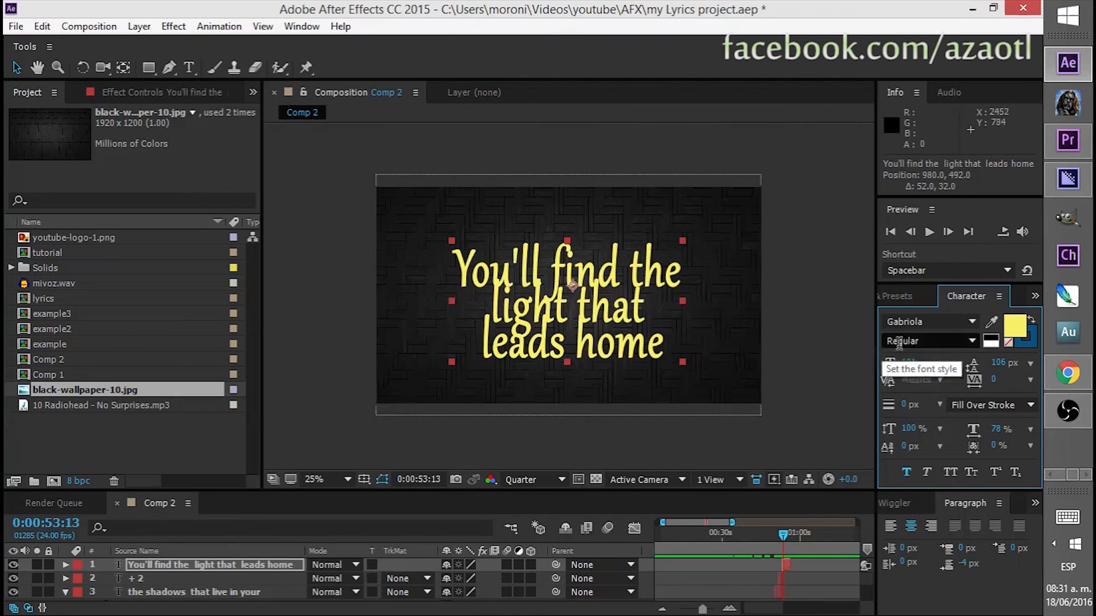
pyautogui.moveTo(996, 368); pyautogui.dragTo(1027, 363)
# Make the whole "You'll find the light that leads home" text white (FFFFFF)
pyautogui.click(1015, 326)
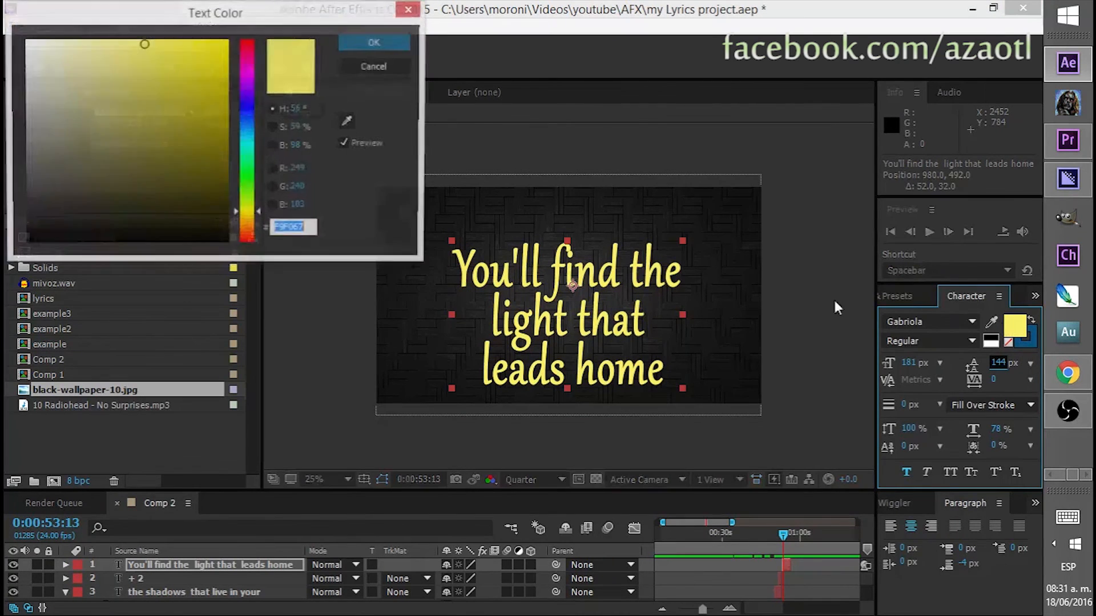
pyautogui.moveTo(99, 98); pyautogui.dragTo(26, 40)
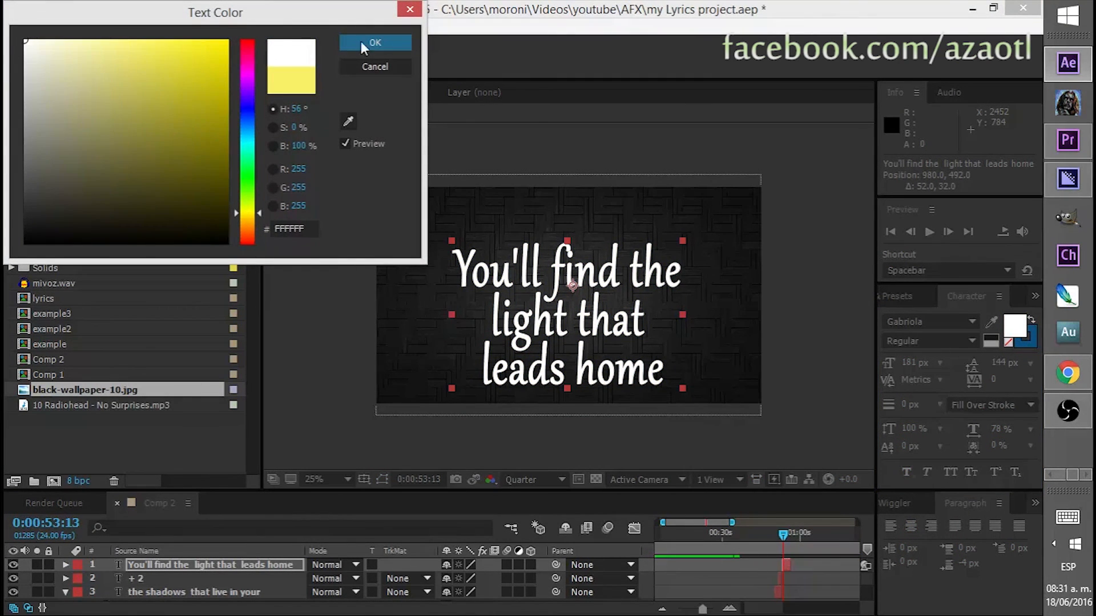
pyautogui.click(368, 42)
# Recolour only the words "You'll find" bright pink
pyautogui.doubleClick(563, 273)
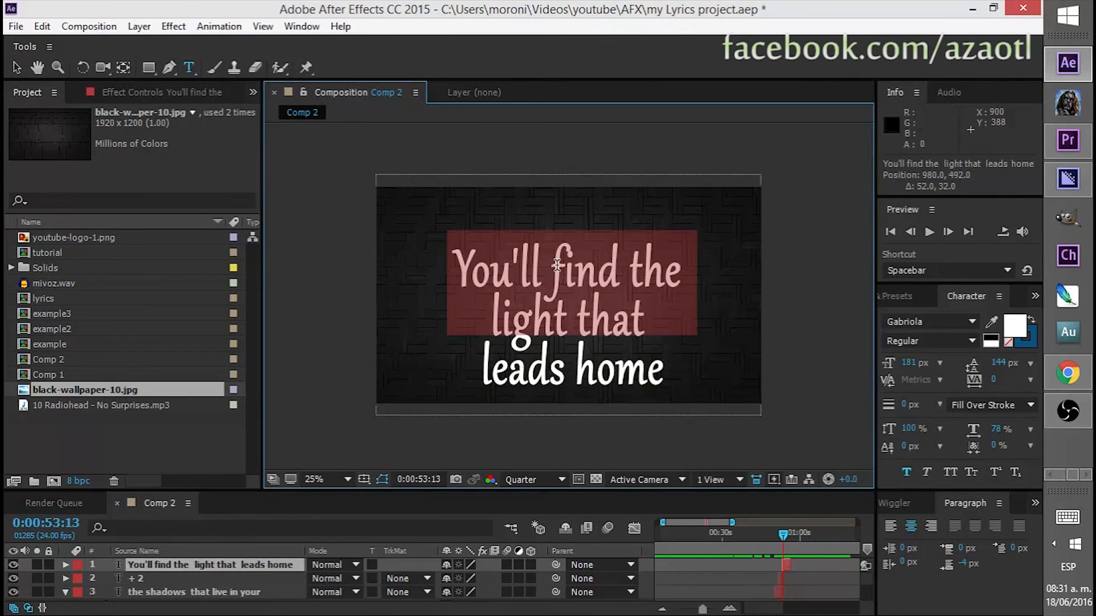
pyautogui.click(565, 261)
pyautogui.moveTo(539, 263); pyautogui.dragTo(456, 268)
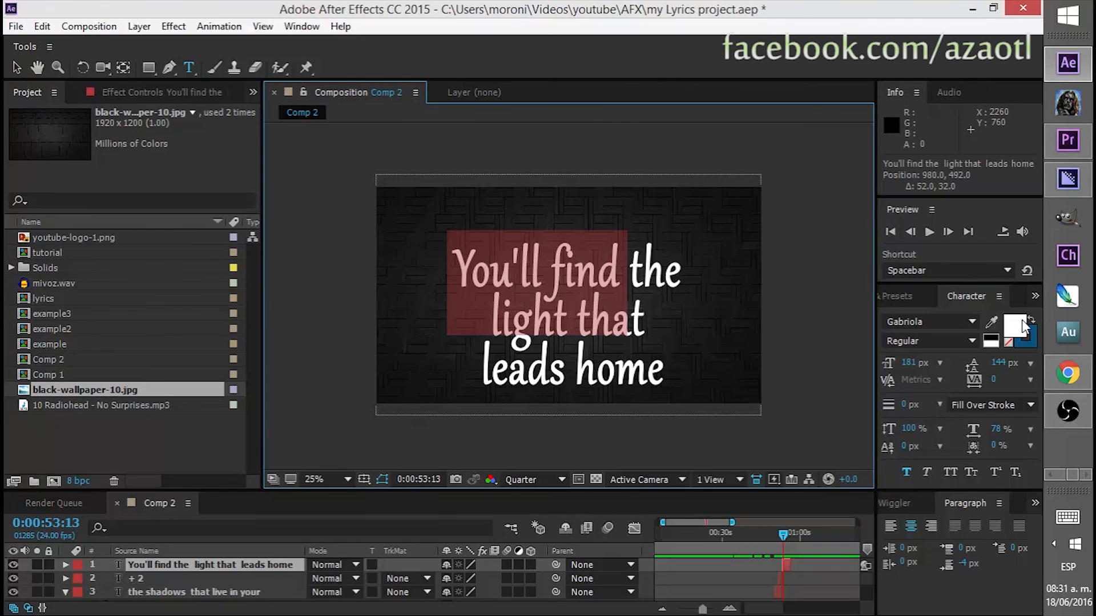
pyautogui.click(1015, 326)
pyautogui.click(207, 52)
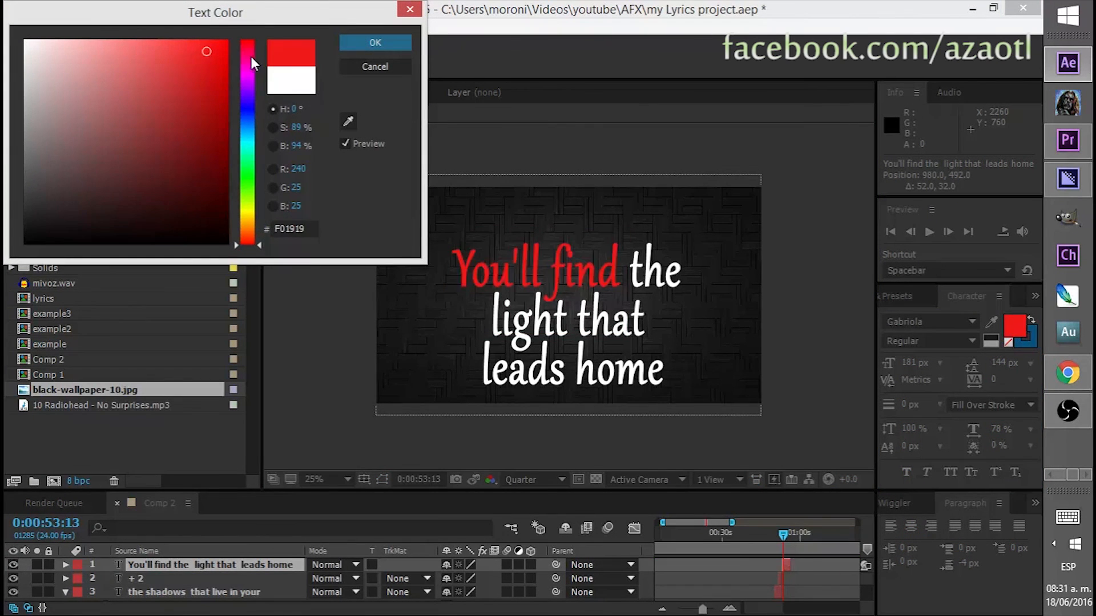
pyautogui.click(252, 57)
pyautogui.click(346, 42)
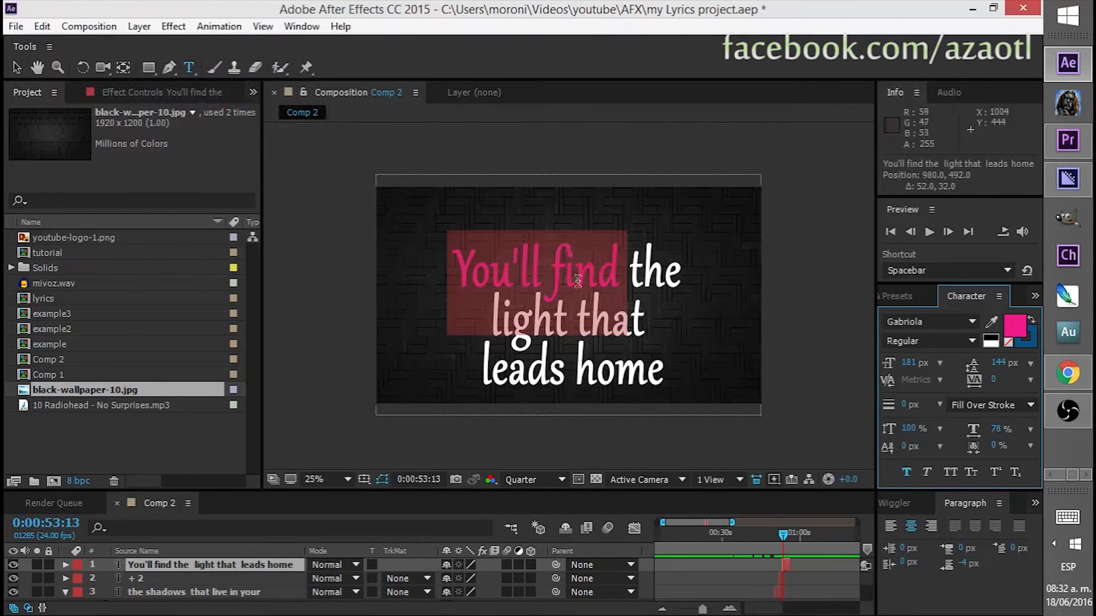
# Recolour only the word "light" yellow in the "You'll find the light that leads home" text
pyautogui.click(514, 340)
pyautogui.moveTo(566, 316); pyautogui.dragTo(480, 318)
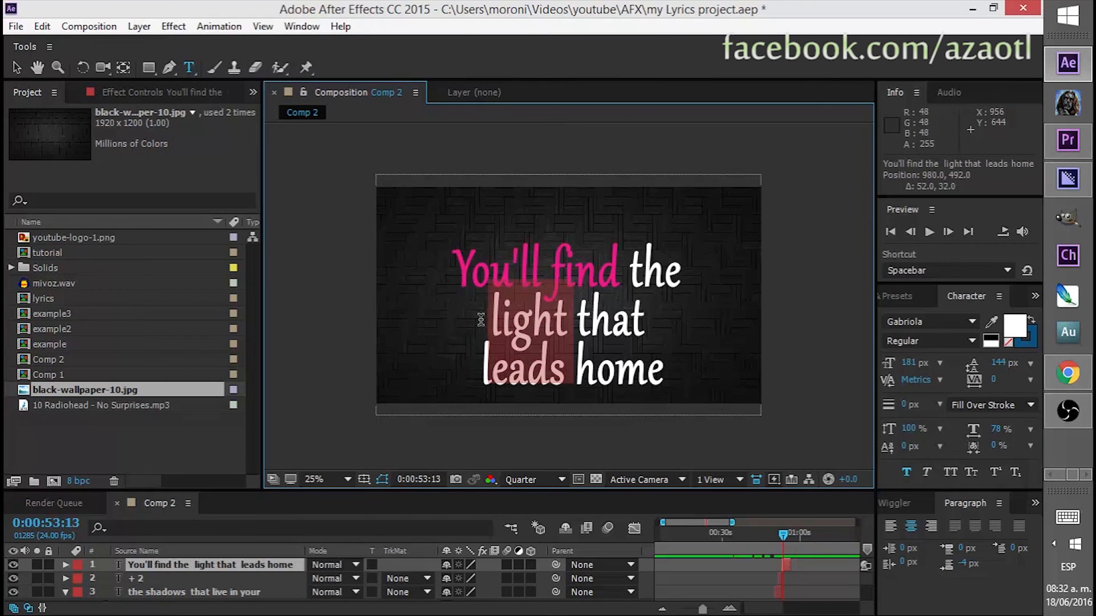
pyautogui.click(1015, 326)
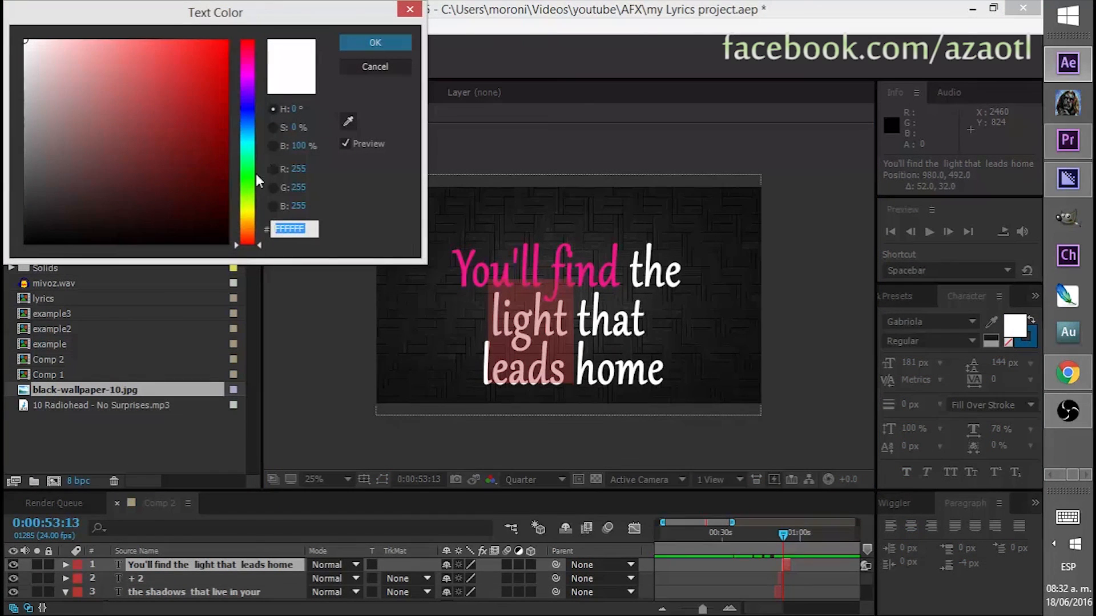
pyautogui.click(247, 213)
pyautogui.click(163, 53)
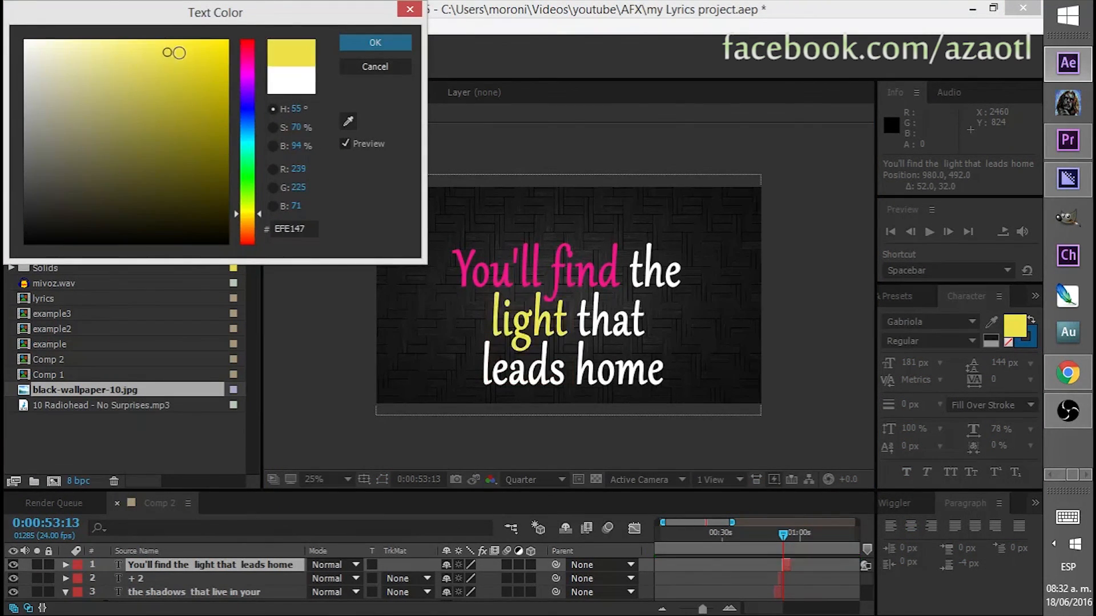
pyautogui.click(372, 43)
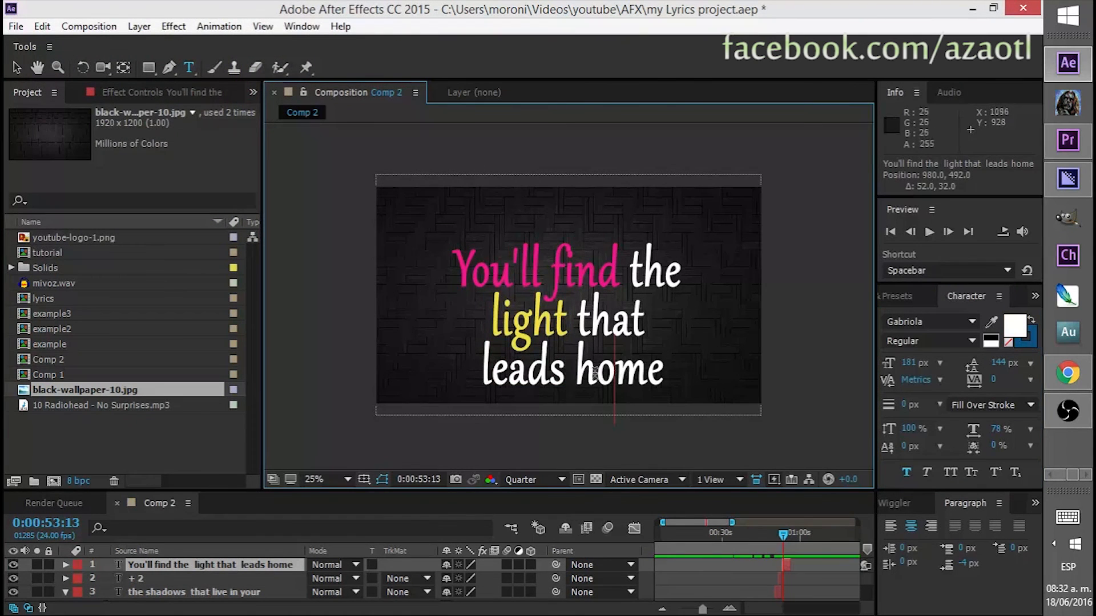
# Recolour only the word "home" orange (D24F1C) in the "You'll find the light that leads home" text
pyautogui.doubleClick(625, 377)
pyautogui.click(1015, 326)
pyautogui.click(247, 216)
pyautogui.click(200, 163)
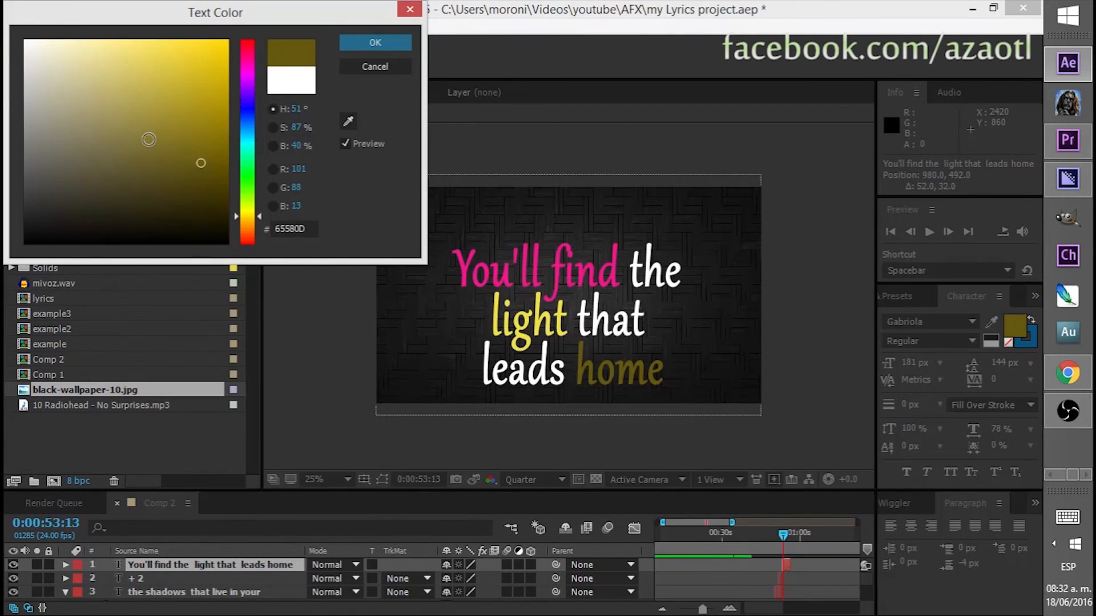
pyautogui.click(149, 140)
pyautogui.click(248, 235)
pyautogui.click(199, 76)
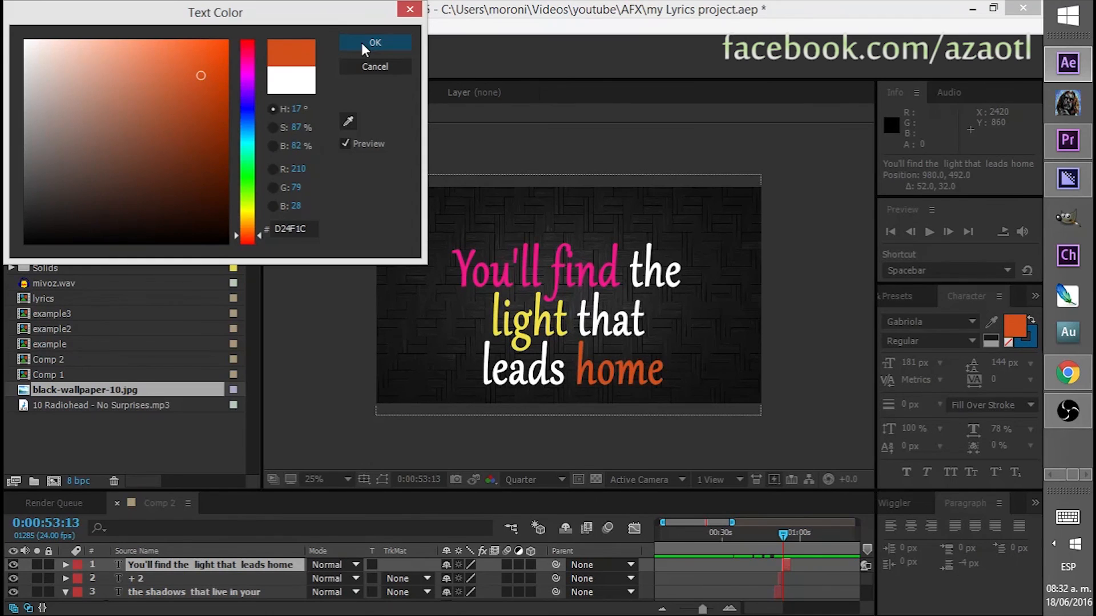
pyautogui.click(375, 43)
# Scale the "You'll find the light that leads home" layer to 221% and move it up to centre it in the frame
pyautogui.press('Escape')
pyautogui.press('s')
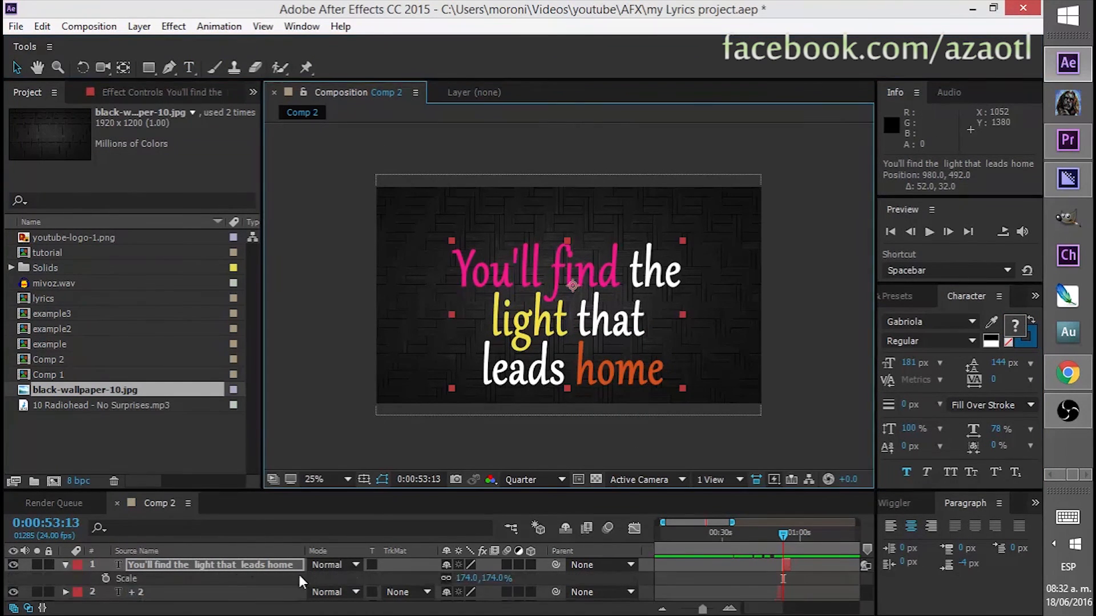
pyautogui.moveTo(462, 579); pyautogui.dragTo(500, 579)
pyautogui.moveTo(483, 282); pyautogui.dragTo(487, 255)
pyautogui.click(315, 313)
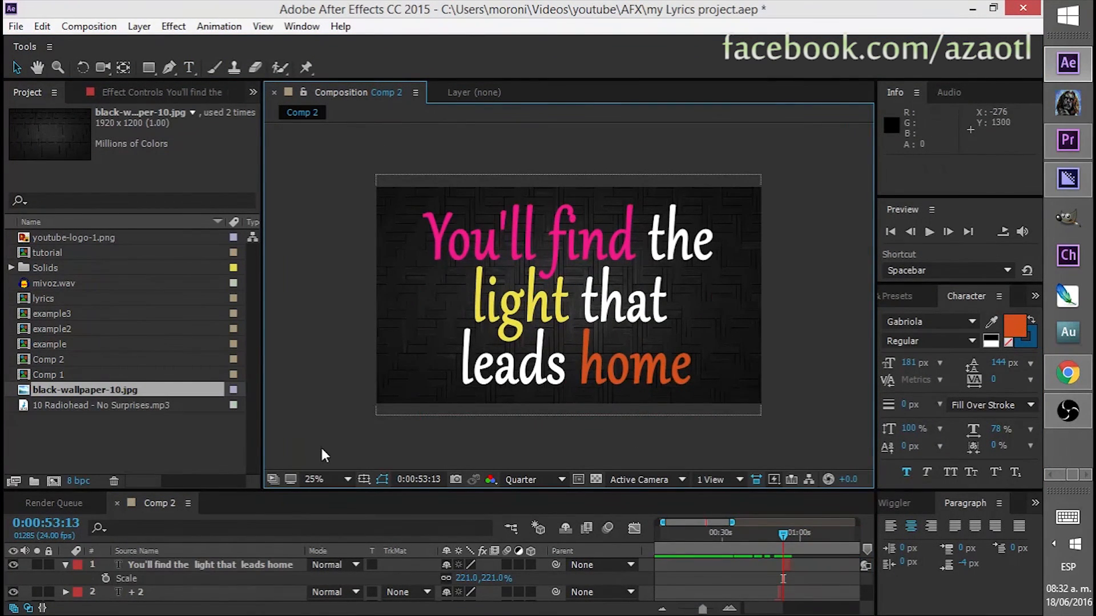
# Go to 0:00:34:21 and move the "You stripped" text down, close above "your love down"
pyautogui.moveTo(868, 578); pyautogui.dragTo(868, 603)
pyautogui.click(223, 576)
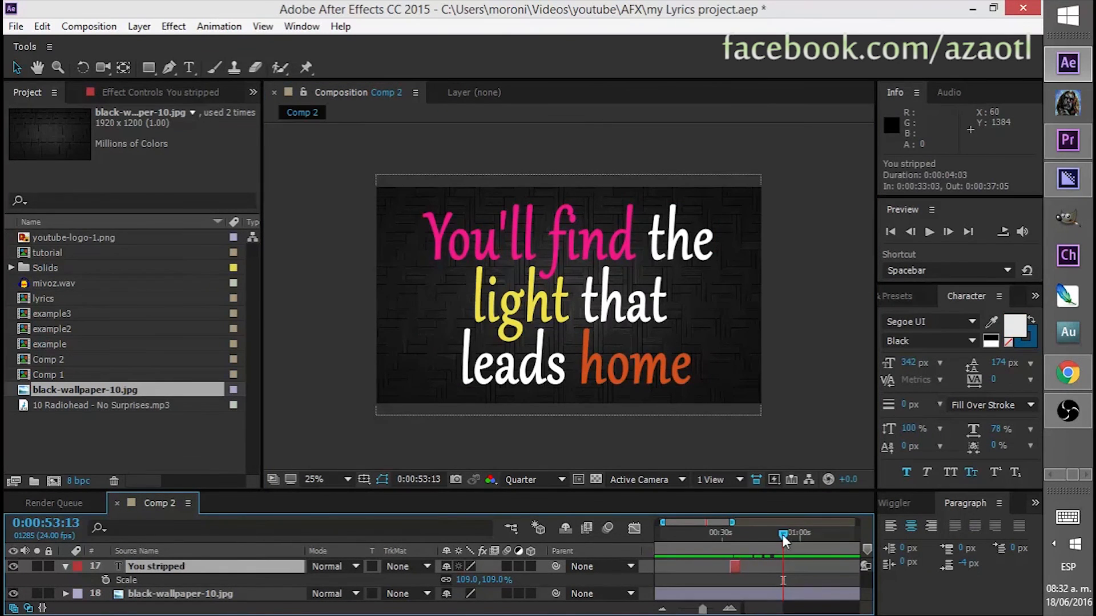
pyautogui.moveTo(782, 534); pyautogui.dragTo(750, 540)
pyautogui.moveTo(581, 250); pyautogui.dragTo(577, 275)
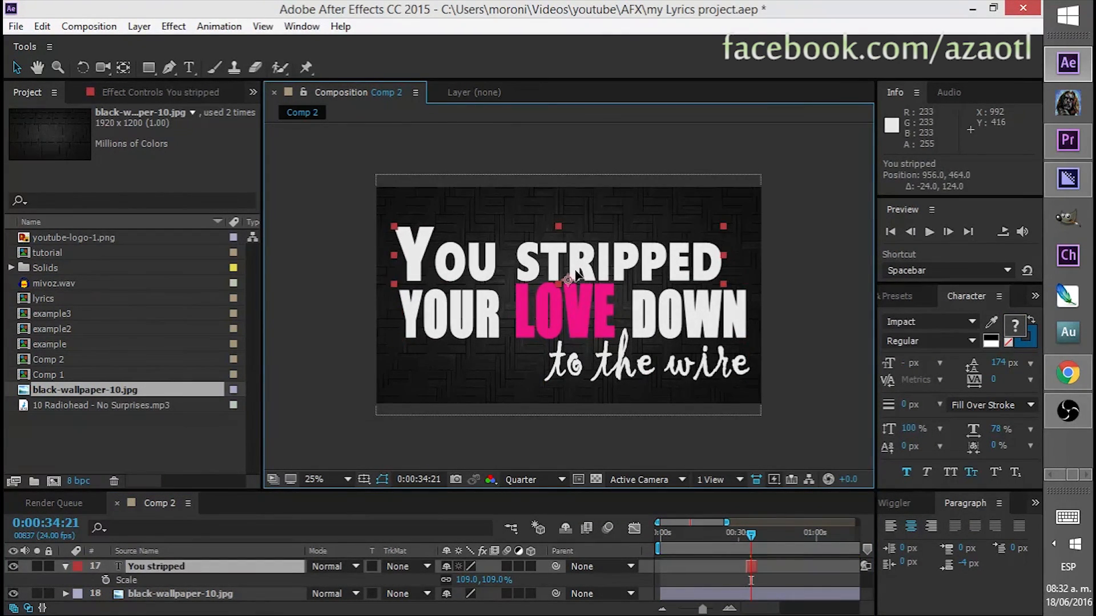
# Enlarge the timeline area to show more layers and fit the composition view into the remaining space
pyautogui.click(311, 516)
pyautogui.moveTo(310, 493); pyautogui.dragTo(314, 298)
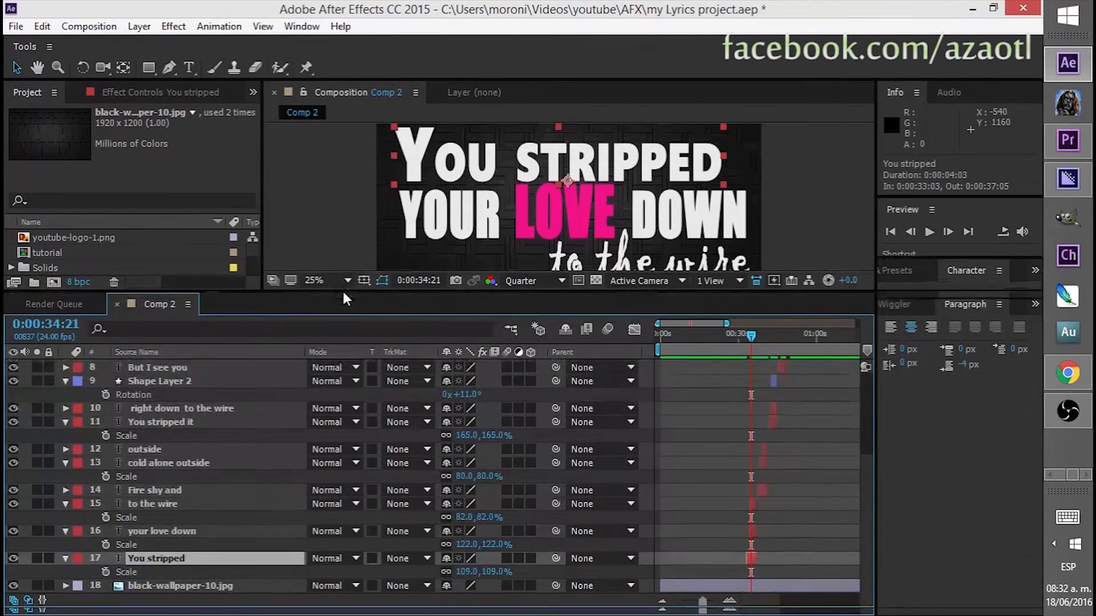
pyautogui.click(340, 284)
pyautogui.click(345, 307)
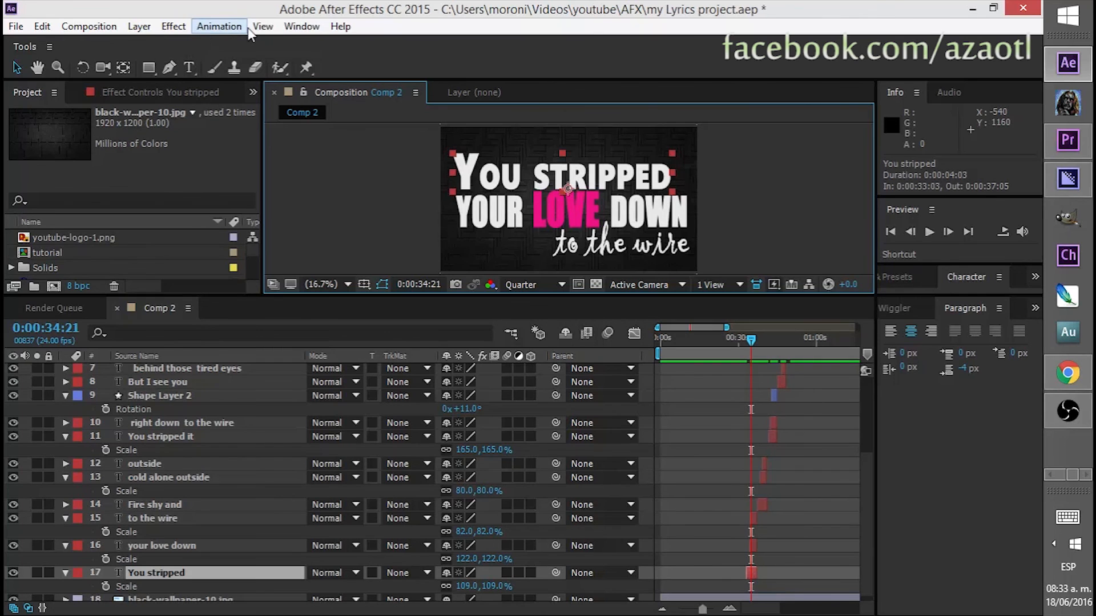
# Open Animation Composer and move its window beside the composition so the lyric text stays accessible
pyautogui.click(298, 26)
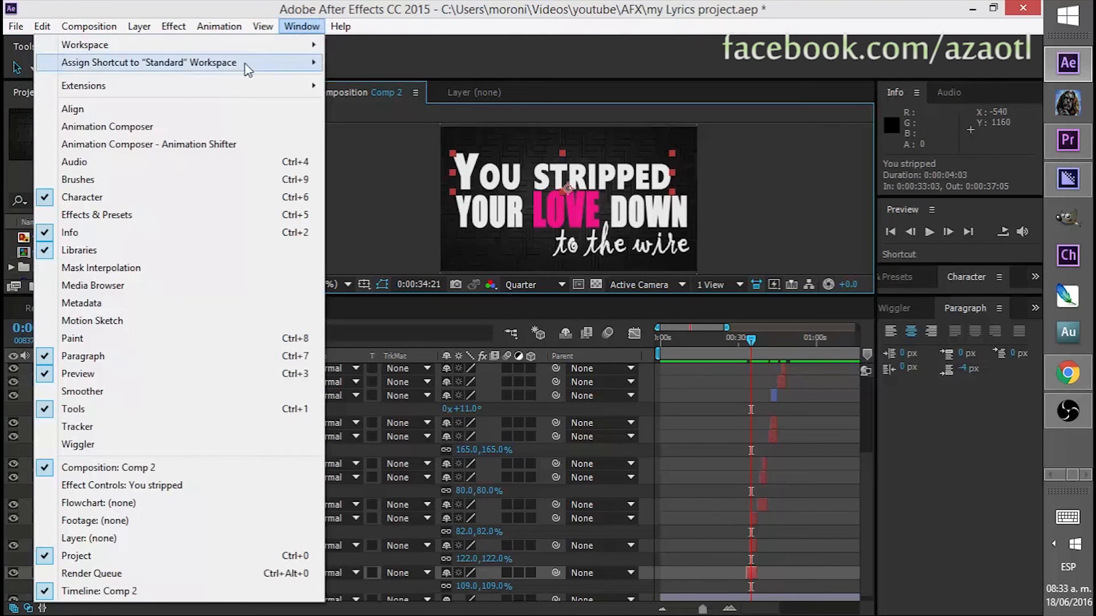
pyautogui.click(210, 127)
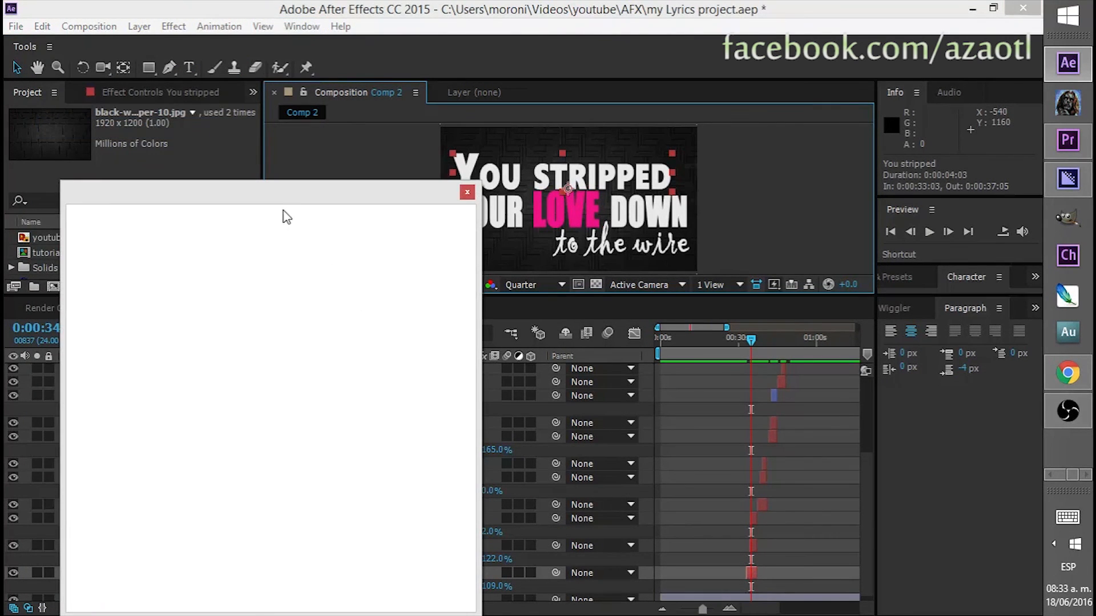
pyautogui.moveTo(269, 196); pyautogui.dragTo(867, 100)
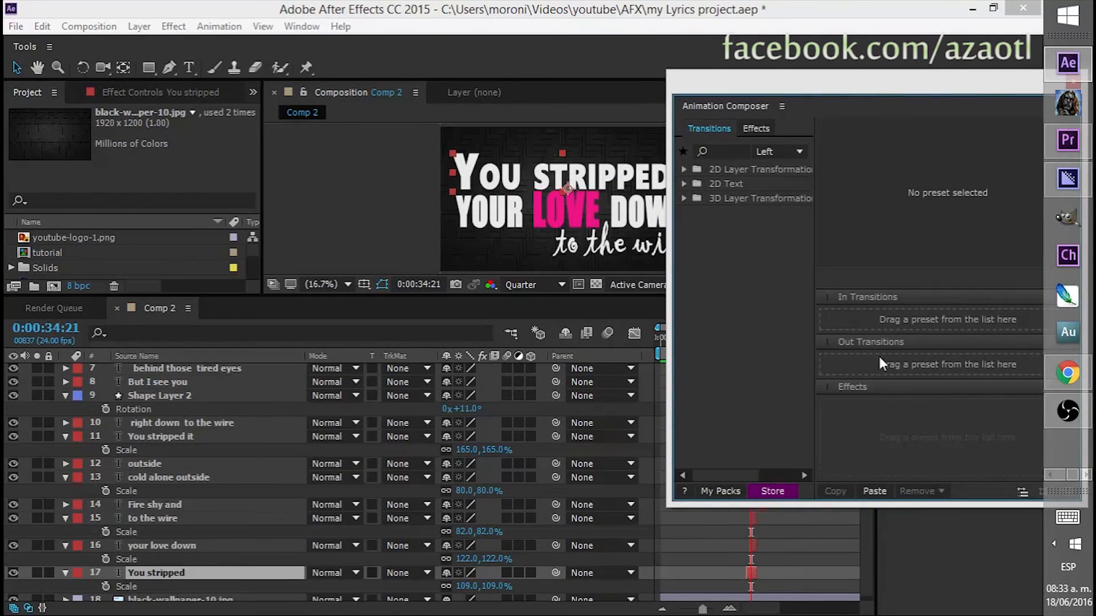
# Apply the 2D Ease Position & Rotate preset Left [ZBS] as the in transition of the "You stripped" layer
pyautogui.click(684, 170)
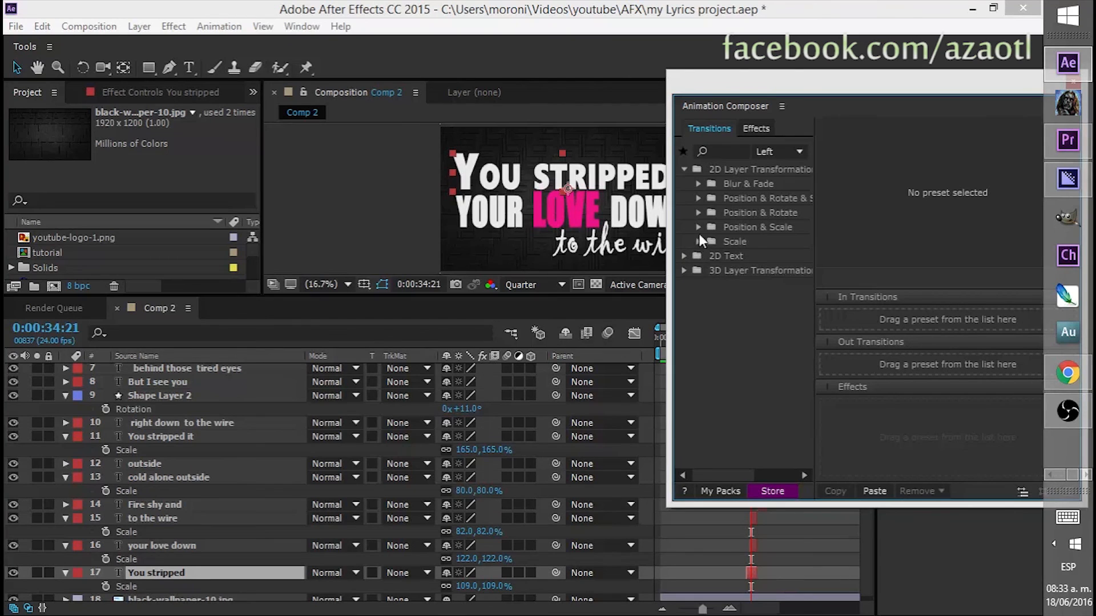
pyautogui.click(697, 199)
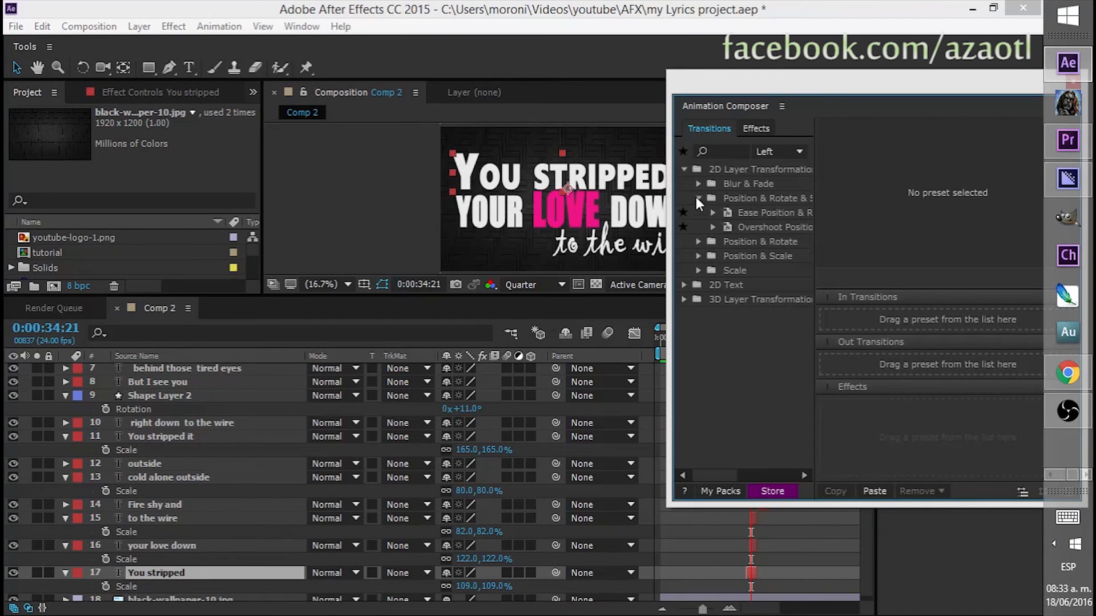
pyautogui.click(698, 242)
pyautogui.click(712, 257)
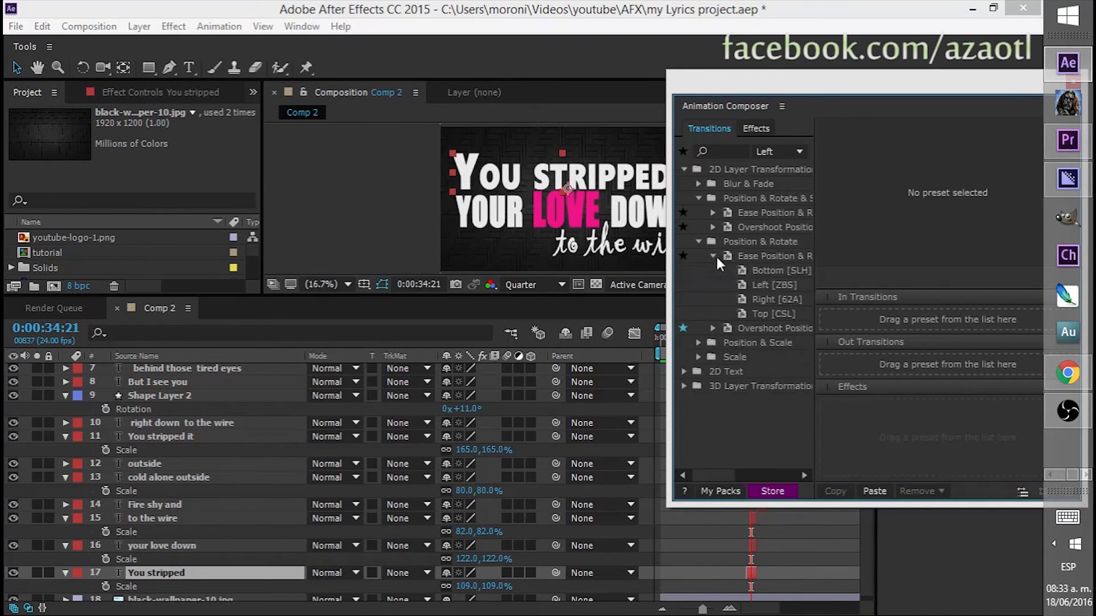
pyautogui.click(754, 270)
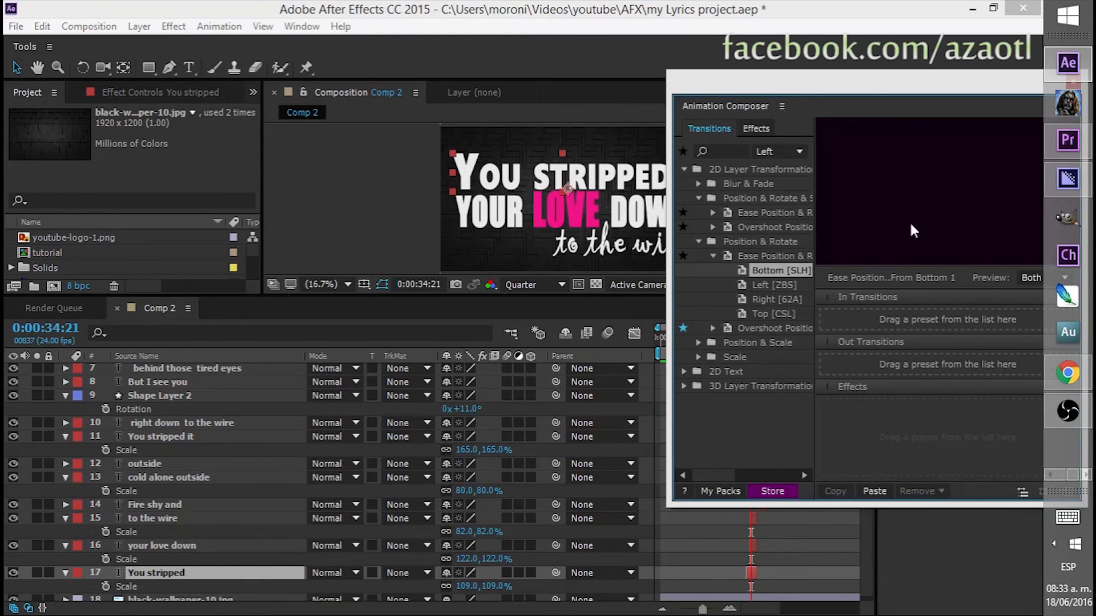
pyautogui.click(772, 288)
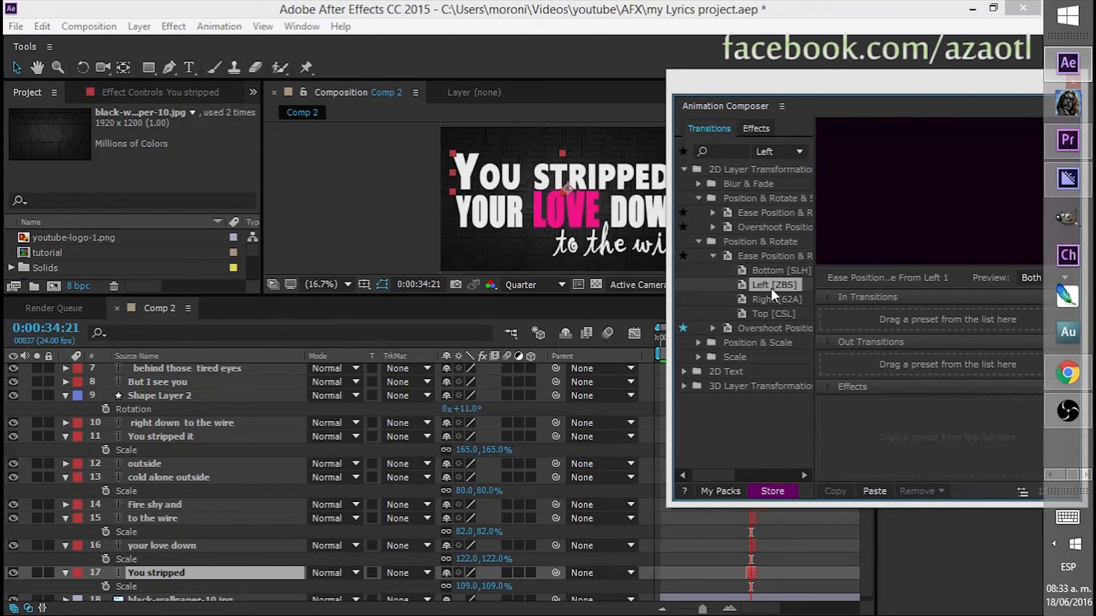
pyautogui.moveTo(769, 287); pyautogui.dragTo(866, 316)
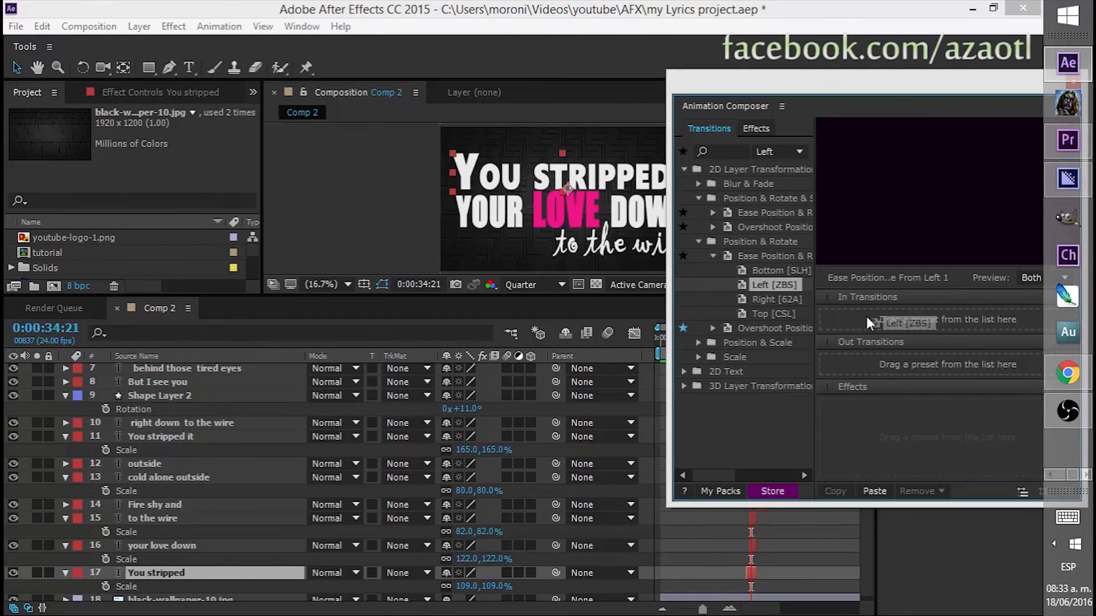
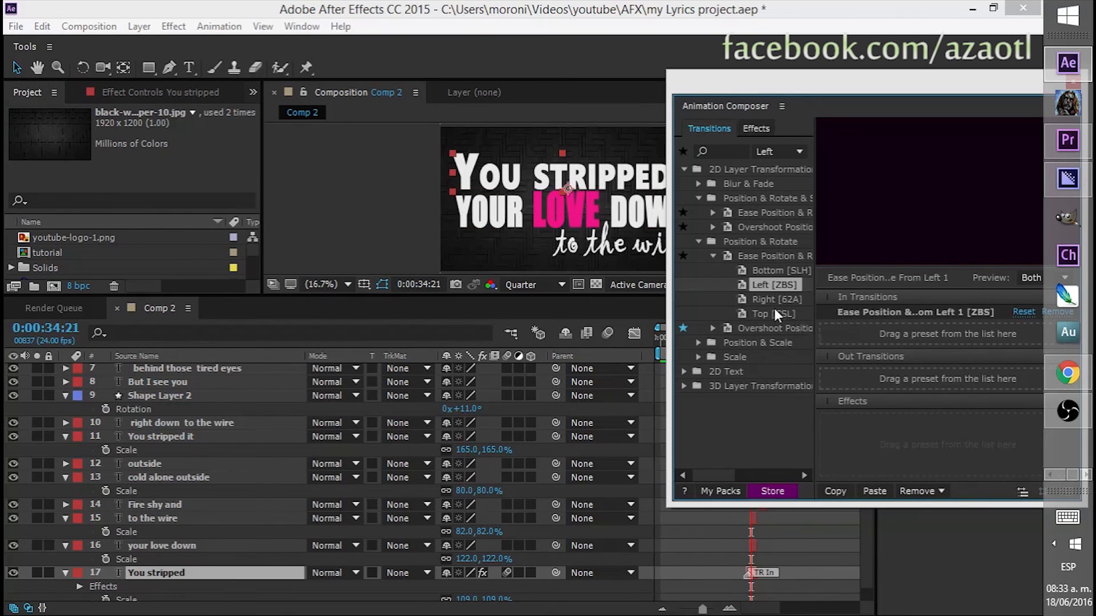
# Apply the Ease Position & Rotate preset Right [62A] as the in transition of the "your love down" layer
pyautogui.click(584, 219)
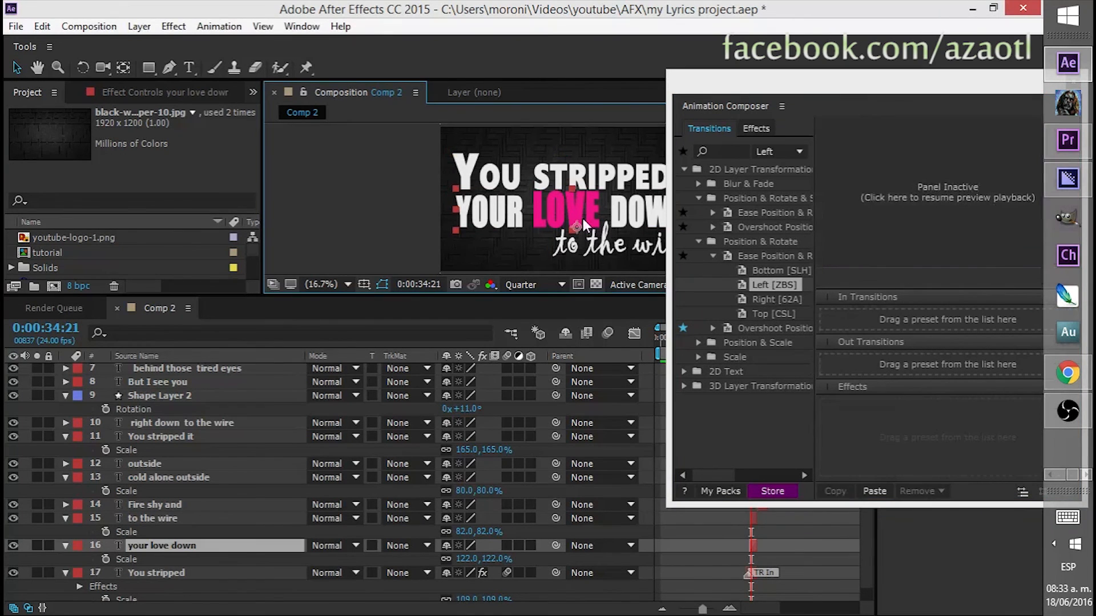
pyautogui.click(742, 296)
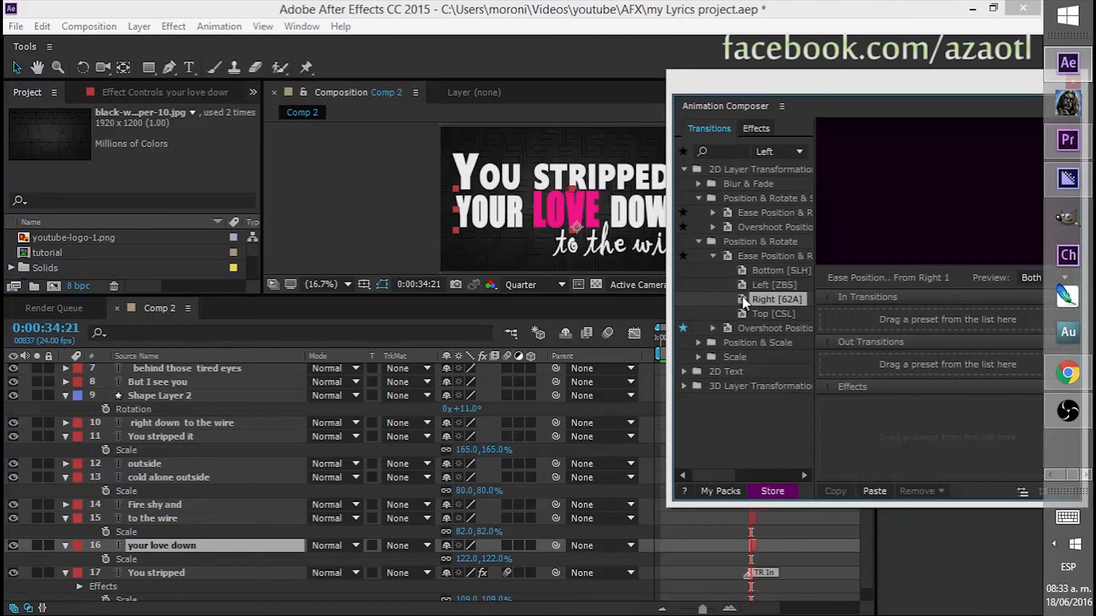
pyautogui.moveTo(742, 296)
pyautogui.mouseDown()
pyautogui.moveTo(820, 320)
pyautogui.moveTo(889, 309)
pyautogui.mouseUp()
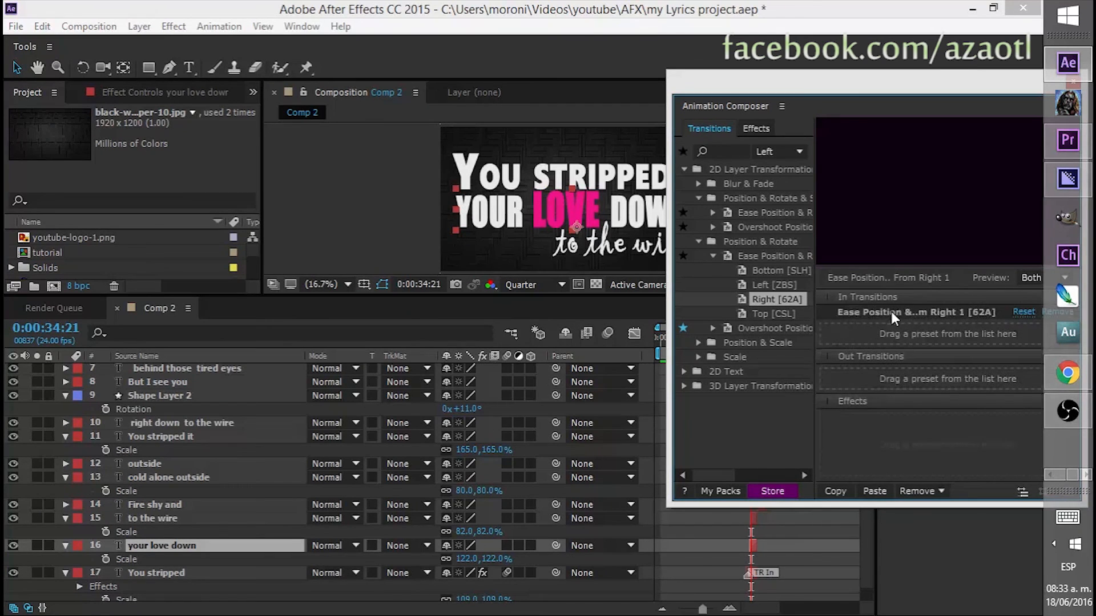
# Apply the Overshoot Position & Rotate preset Bottom [4LC] as the in transition of the "to the wire" layer
pyautogui.click(601, 254)
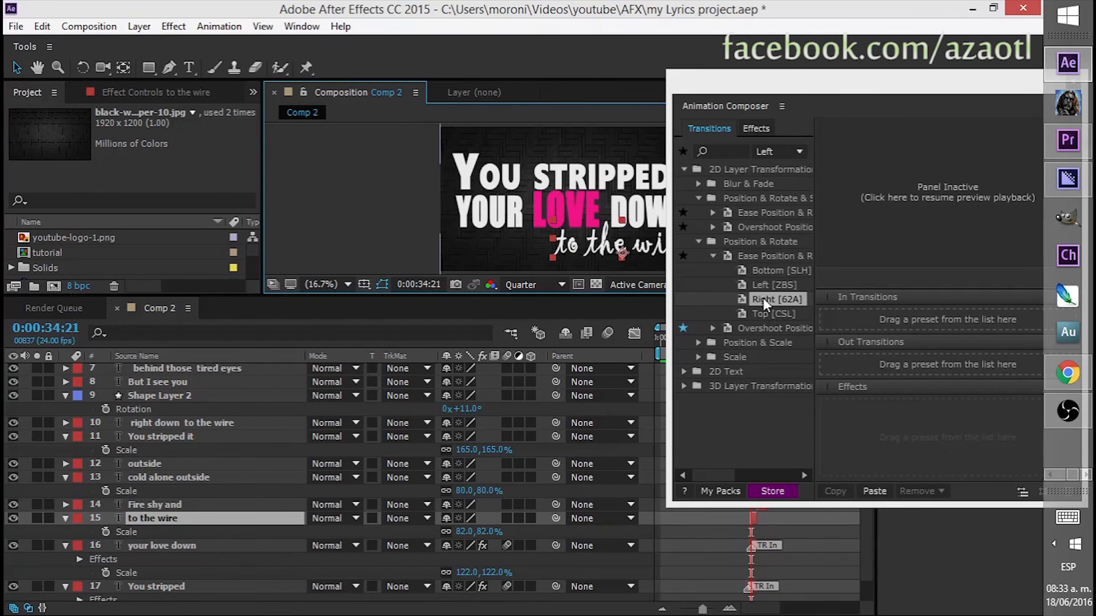
pyautogui.click(712, 329)
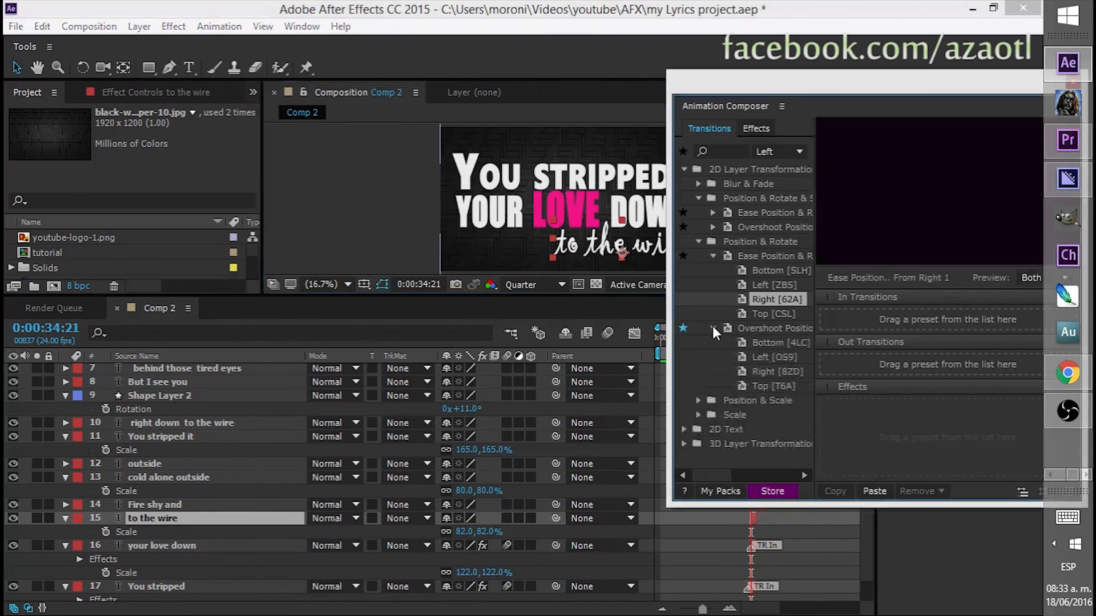
pyautogui.click(746, 344)
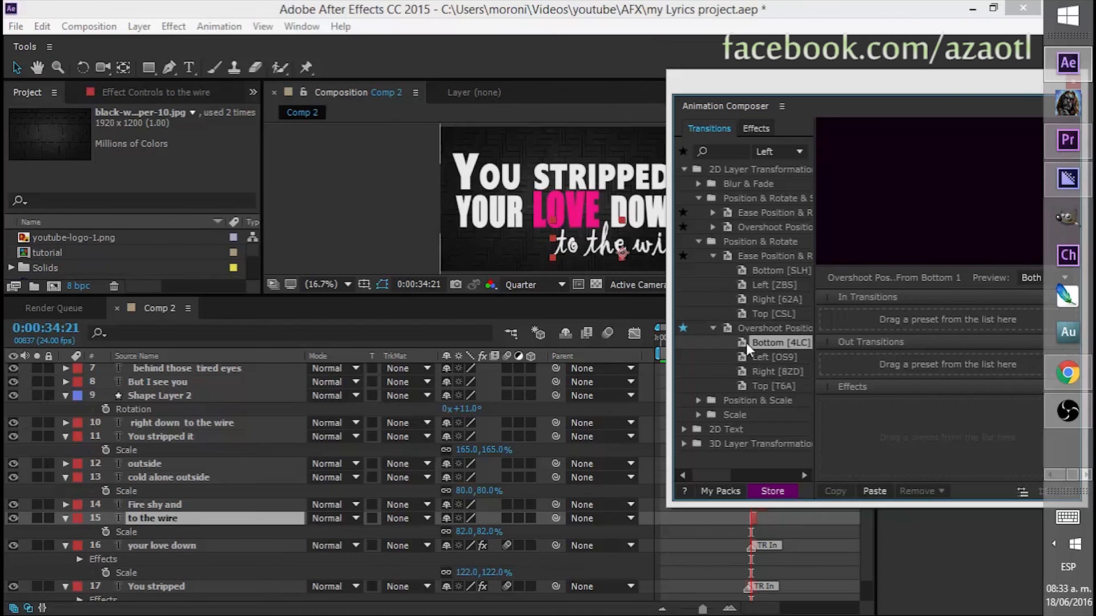
pyautogui.moveTo(744, 344); pyautogui.dragTo(879, 323)
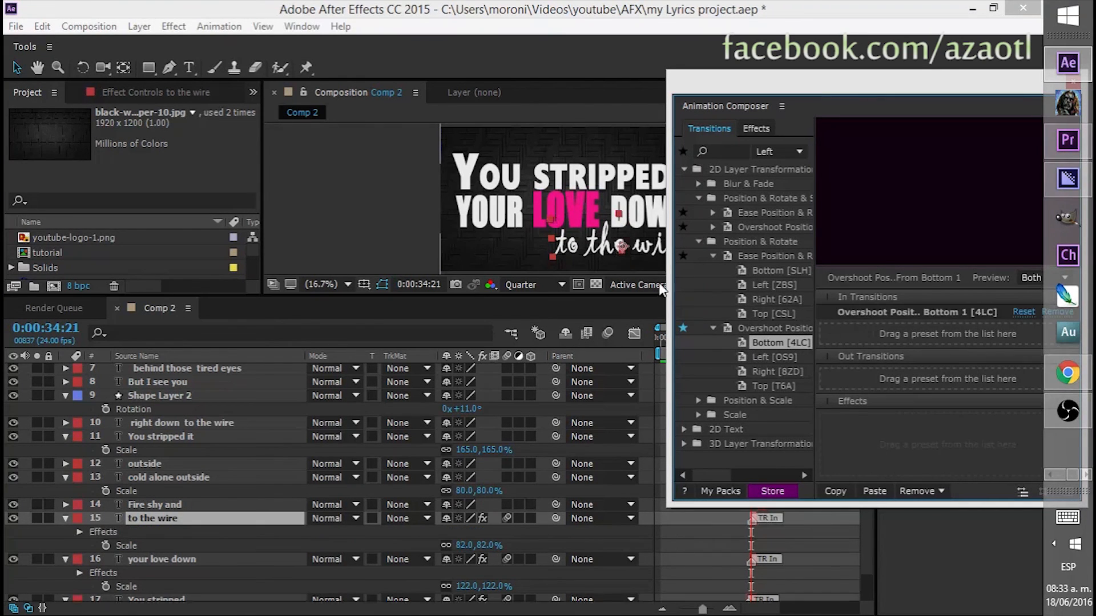
# Apply the Overshoot Position & Rotate & Scale preset Top [40A] as the out transition of the "You stripped" layer
pyautogui.click(486, 185)
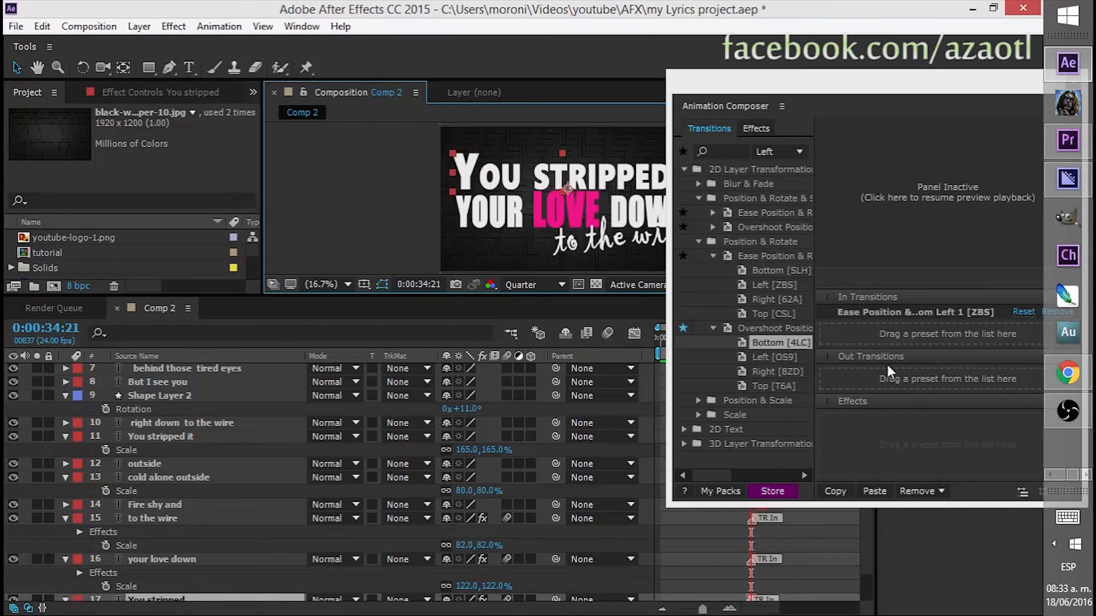
pyautogui.click(711, 227)
pyautogui.click(746, 241)
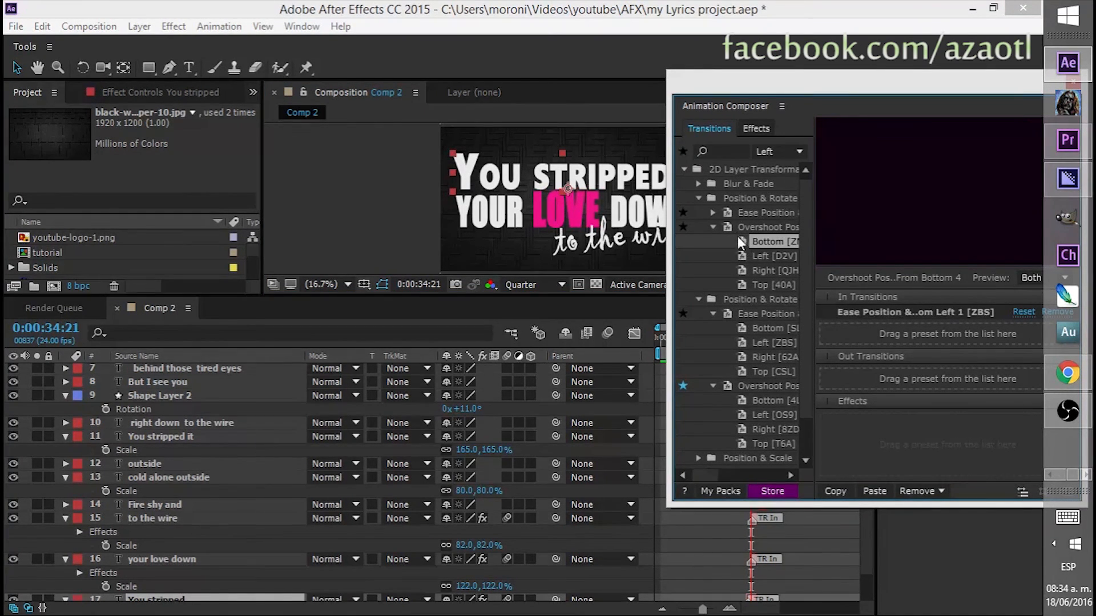
pyautogui.click(747, 285)
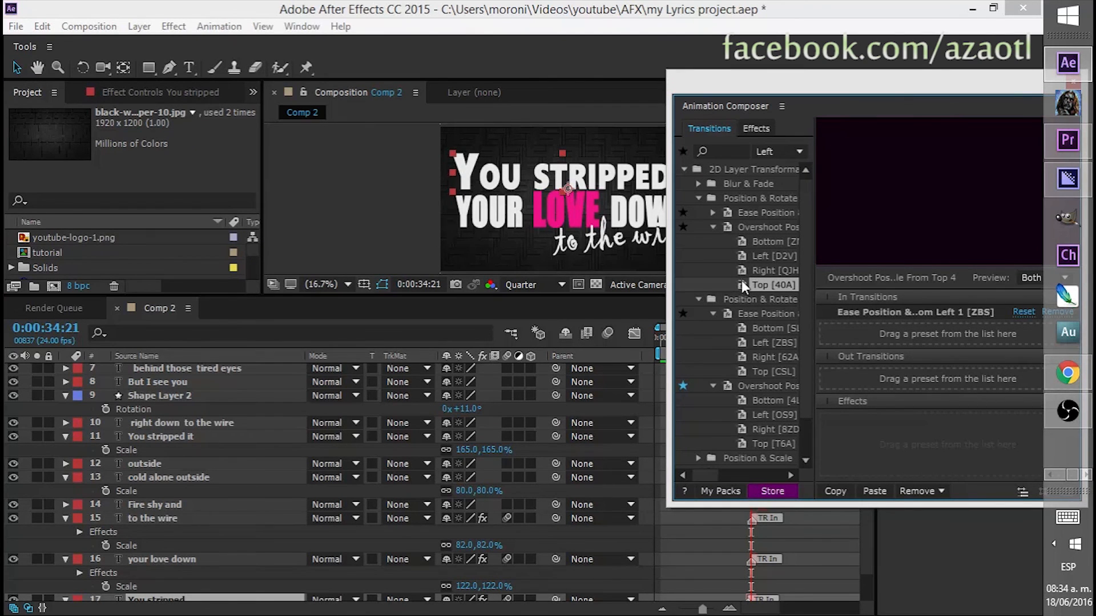
pyautogui.moveTo(742, 280); pyautogui.dragTo(865, 376)
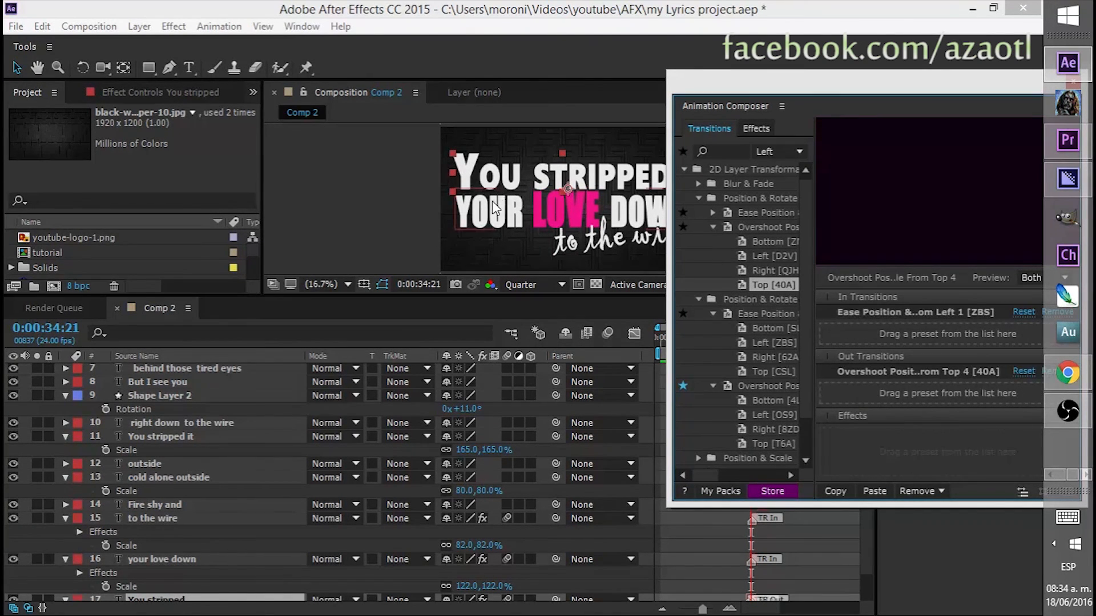
# Apply the Ease Position & Rotate preset Left [ZBS] as the out transition of the "your love down" layer
pyautogui.hotkey('ctrl', 'Up')
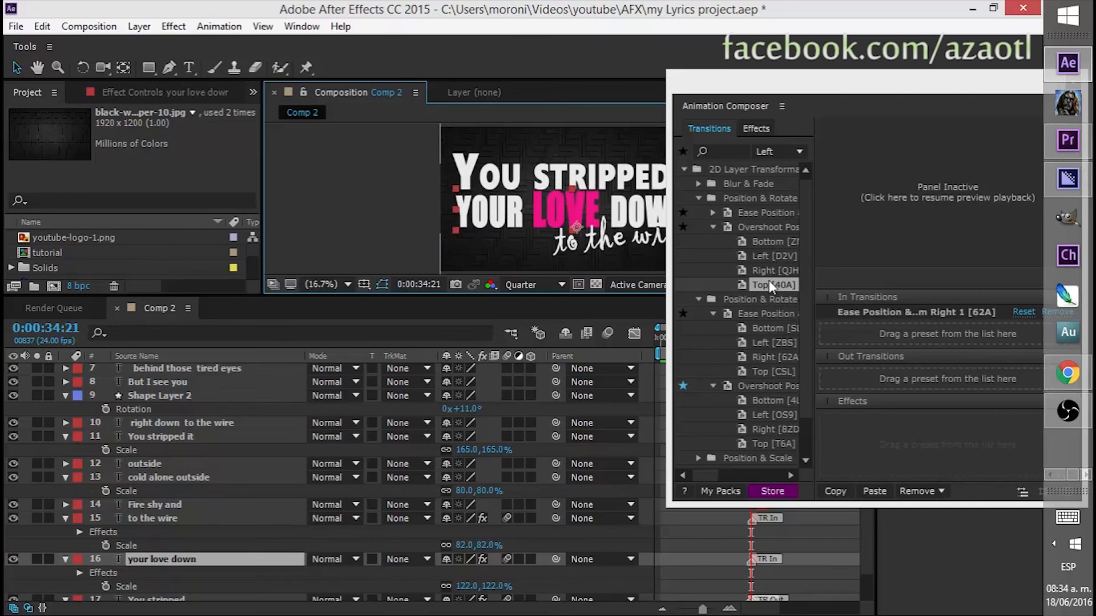
pyautogui.click(763, 340)
pyautogui.click(758, 369)
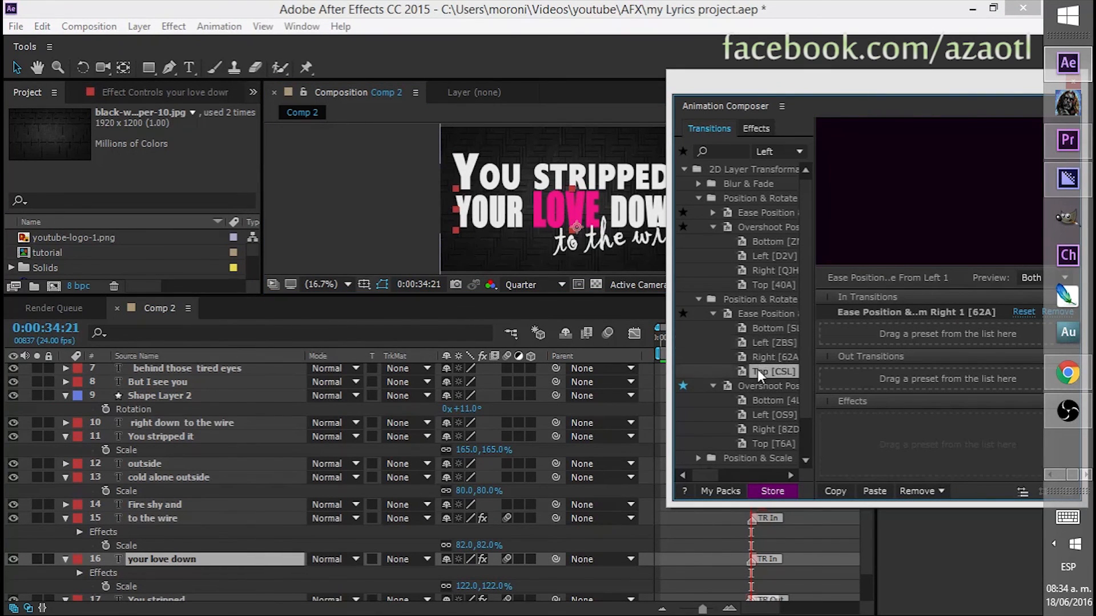
pyautogui.click(757, 358)
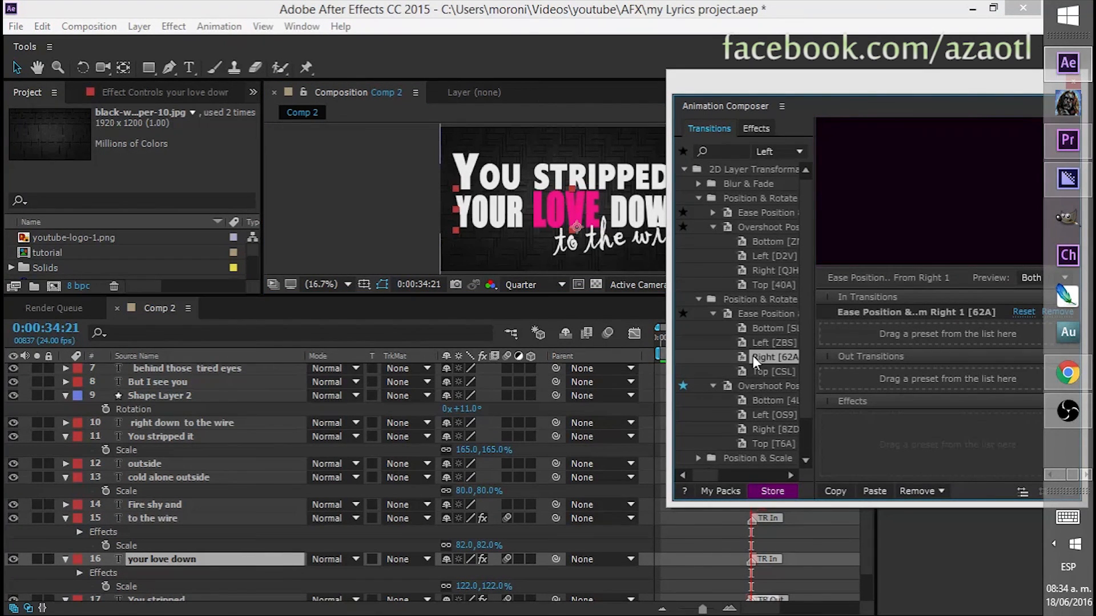
pyautogui.moveTo(752, 355); pyautogui.dragTo(769, 355)
pyautogui.click(763, 343)
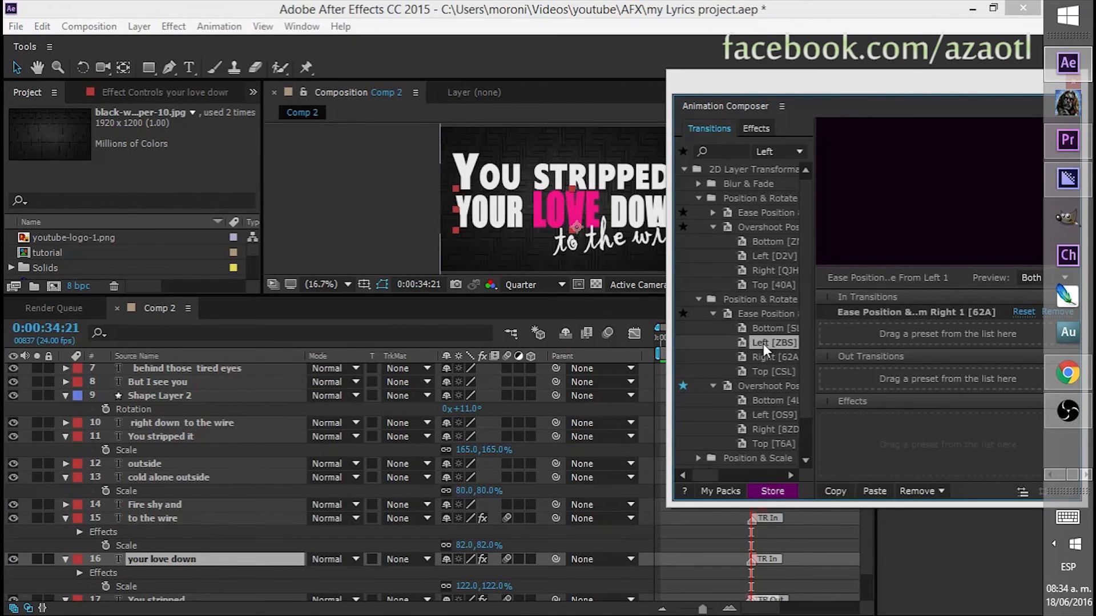
pyautogui.moveTo(757, 341); pyautogui.dragTo(865, 369)
# Apply the Overshoot Position & Rotate preset Top [T6A] as the out transition of the "to the wire" layer
pyautogui.click(581, 248)
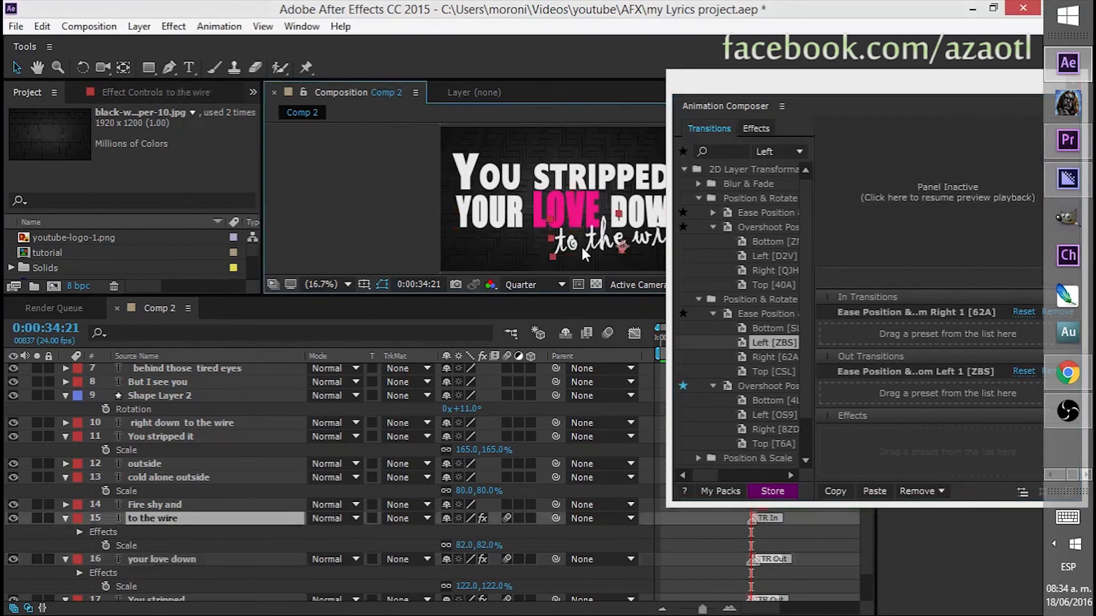
pyautogui.click(741, 429)
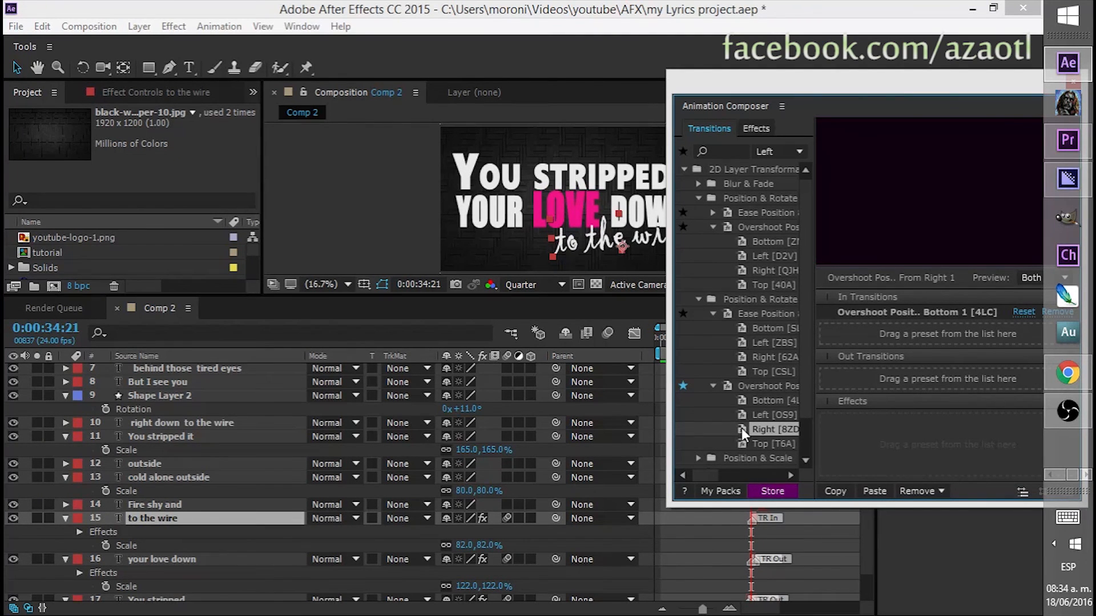
pyautogui.moveTo(742, 428)
pyautogui.mouseDown()
pyautogui.moveTo(855, 389)
pyautogui.moveTo(726, 415)
pyautogui.moveTo(741, 441)
pyautogui.moveTo(865, 366)
pyautogui.mouseUp()
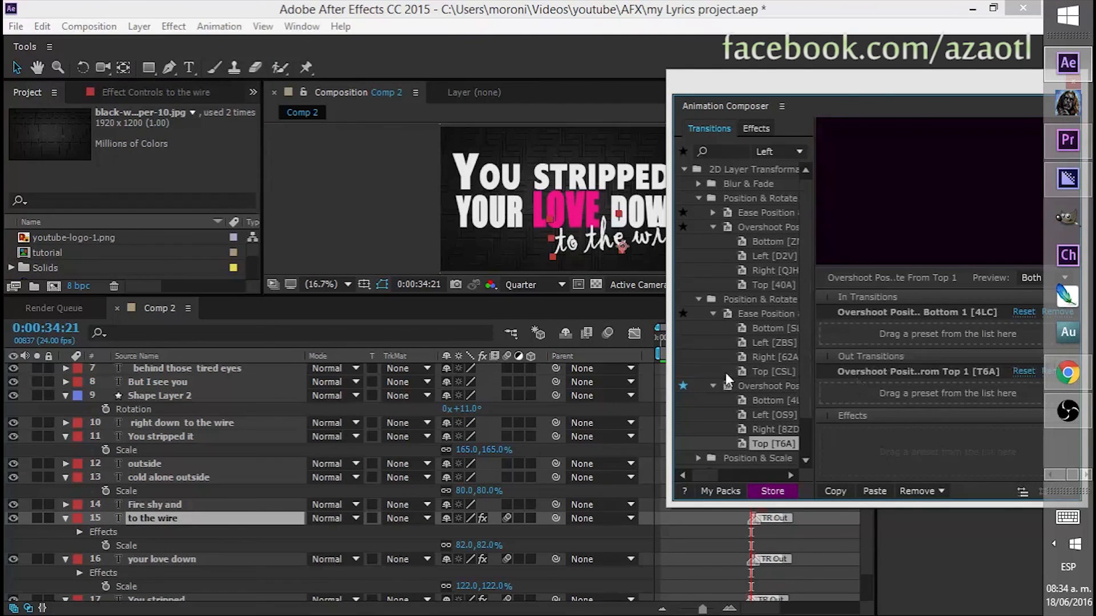
pyautogui.click(553, 213)
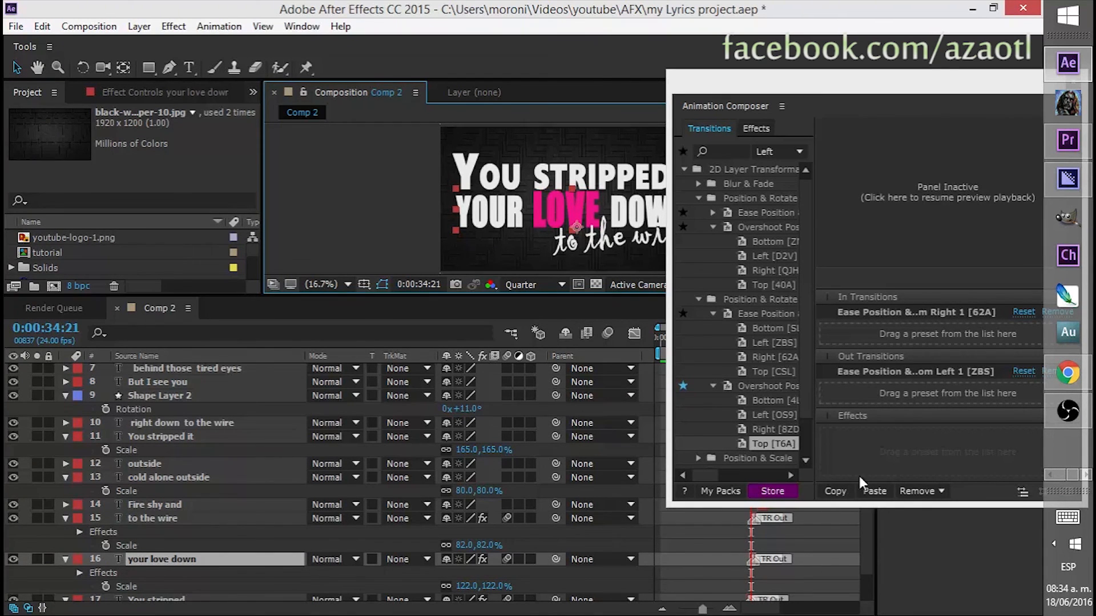
pyautogui.click(147, 518)
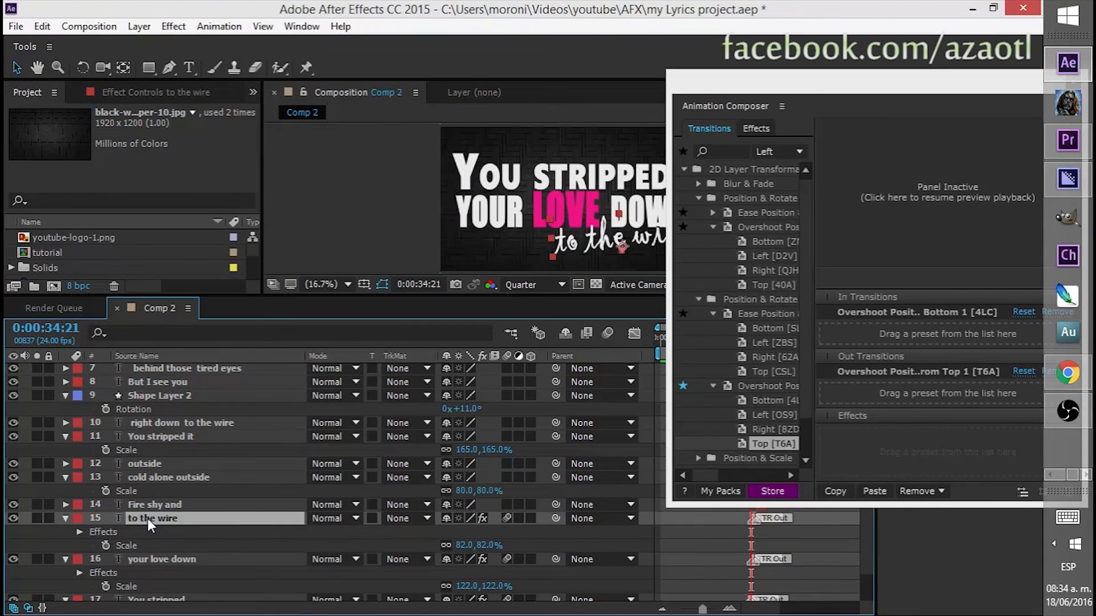
pyautogui.click(153, 559)
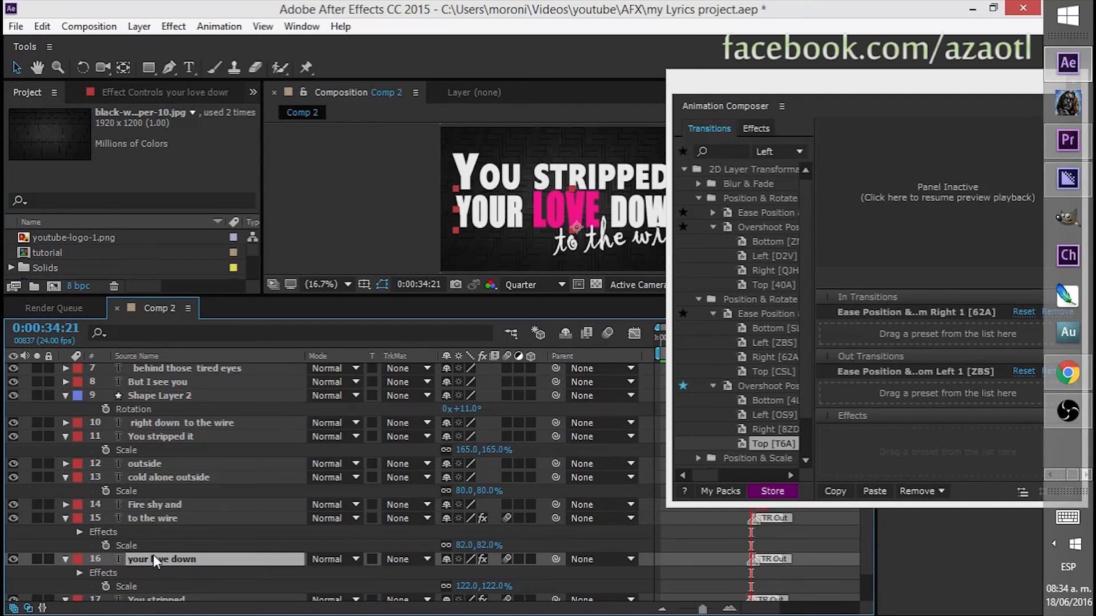
pyautogui.click(157, 519)
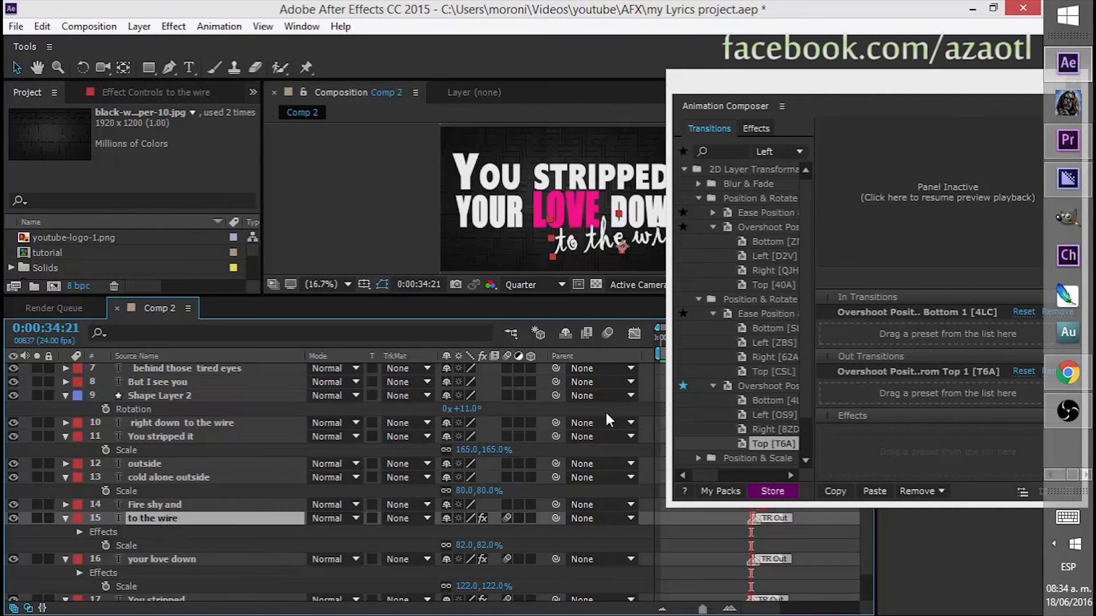
# Select the "You stripped" layer and expand the 2D Text Animate Characters presets in the transition library
pyautogui.click(499, 182)
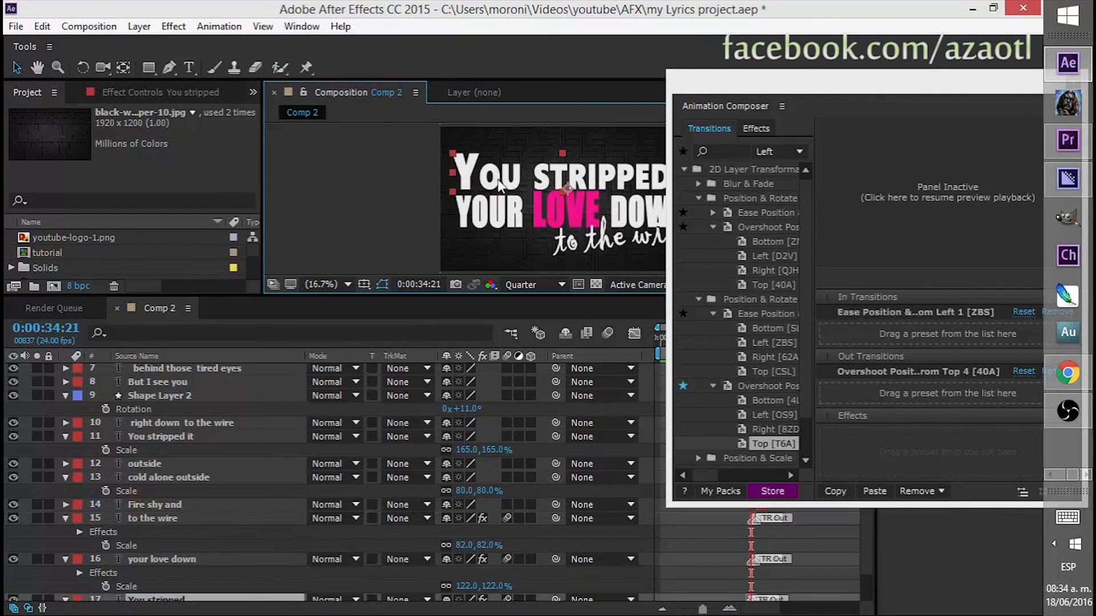
pyautogui.scroll(-1, 799, 400)
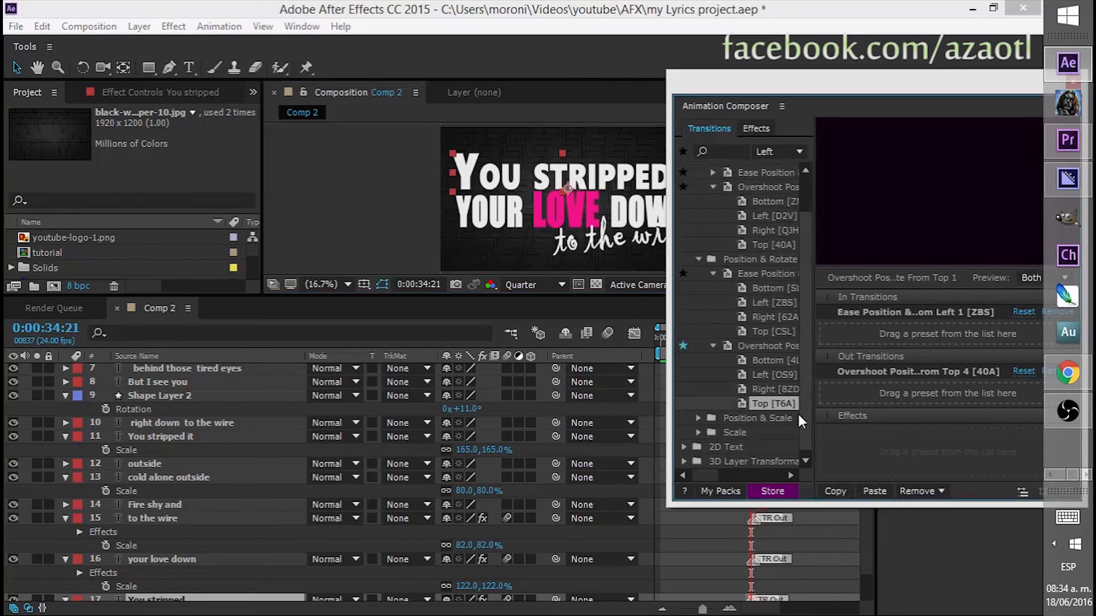
pyautogui.click(684, 447)
pyautogui.scroll(-1, 755, 413)
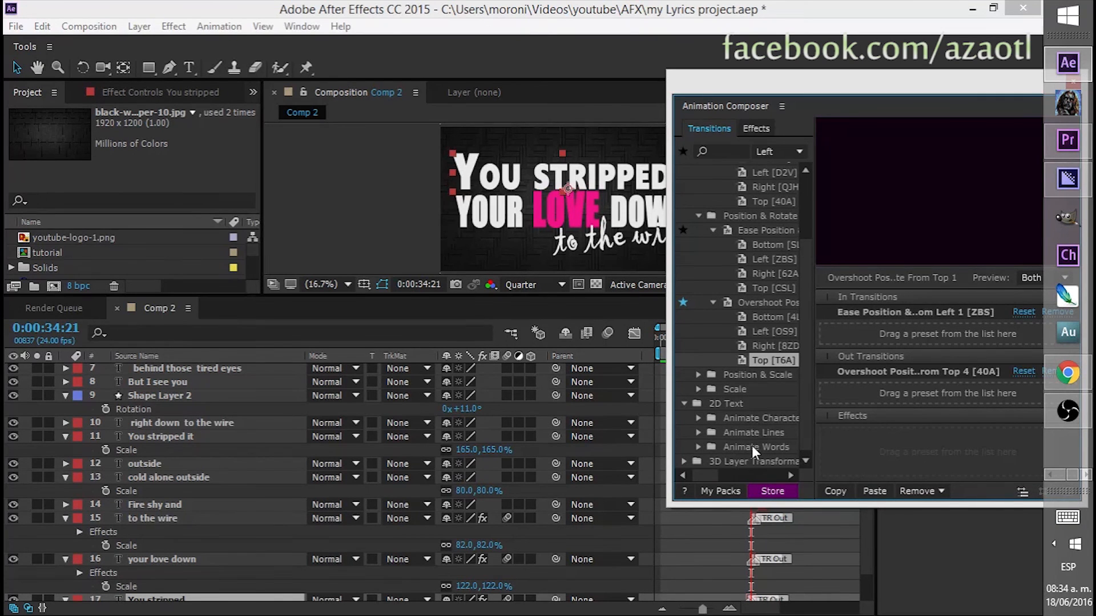
pyautogui.click(698, 418)
pyautogui.scroll(-1, 755, 430)
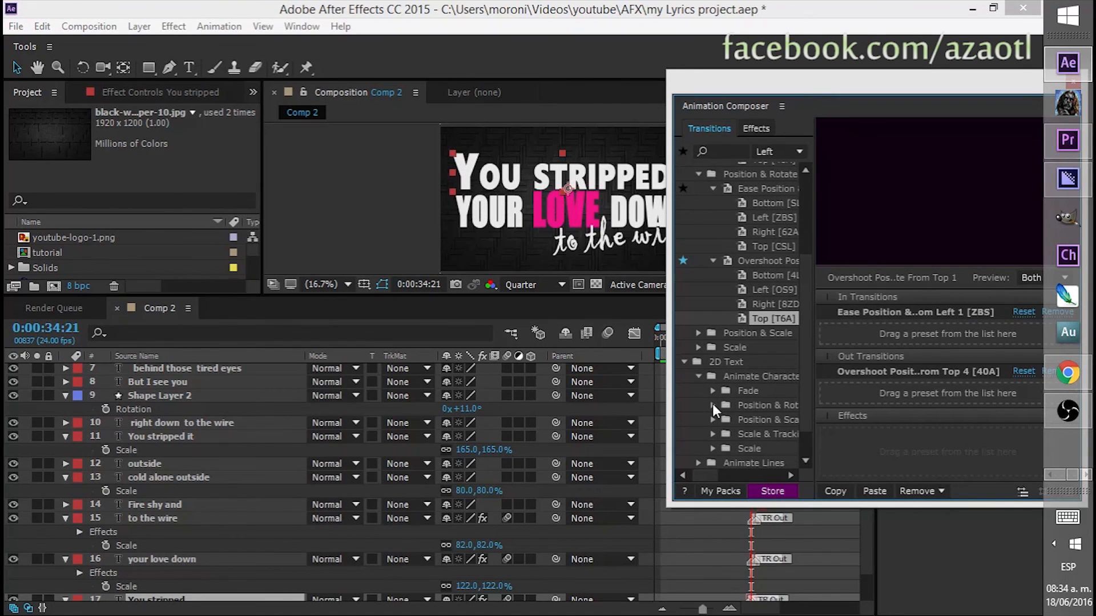
pyautogui.moveTo(699, 82); pyautogui.dragTo(639, 64)
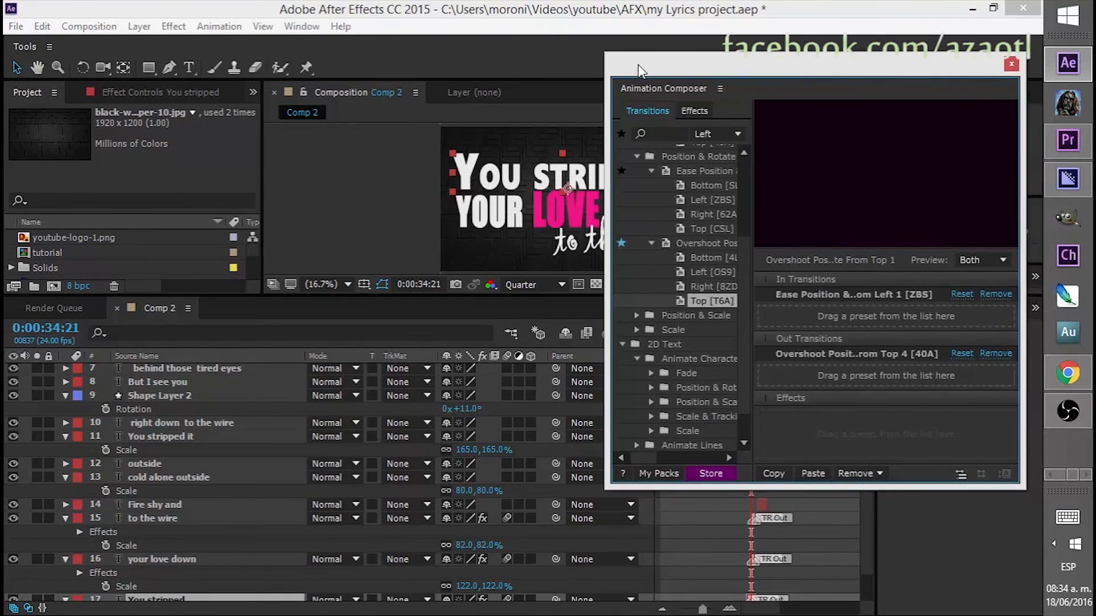
pyautogui.click(678, 286)
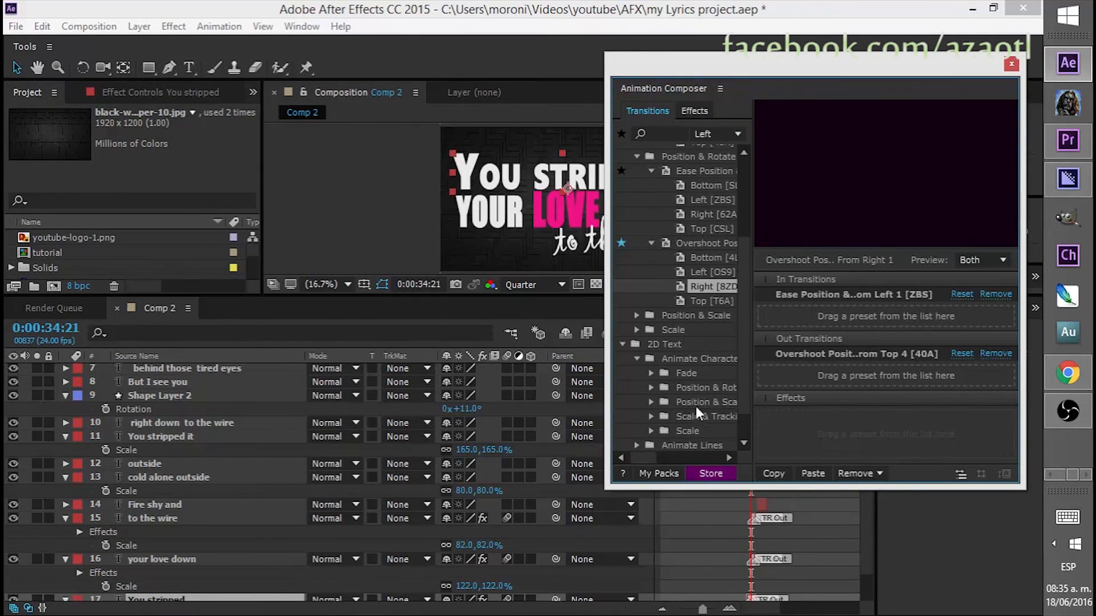
# Add the Animate Characters Position & Rotate preset Top Start 3 [AQP] as another in transition of "You stripped"
pyautogui.click(649, 373)
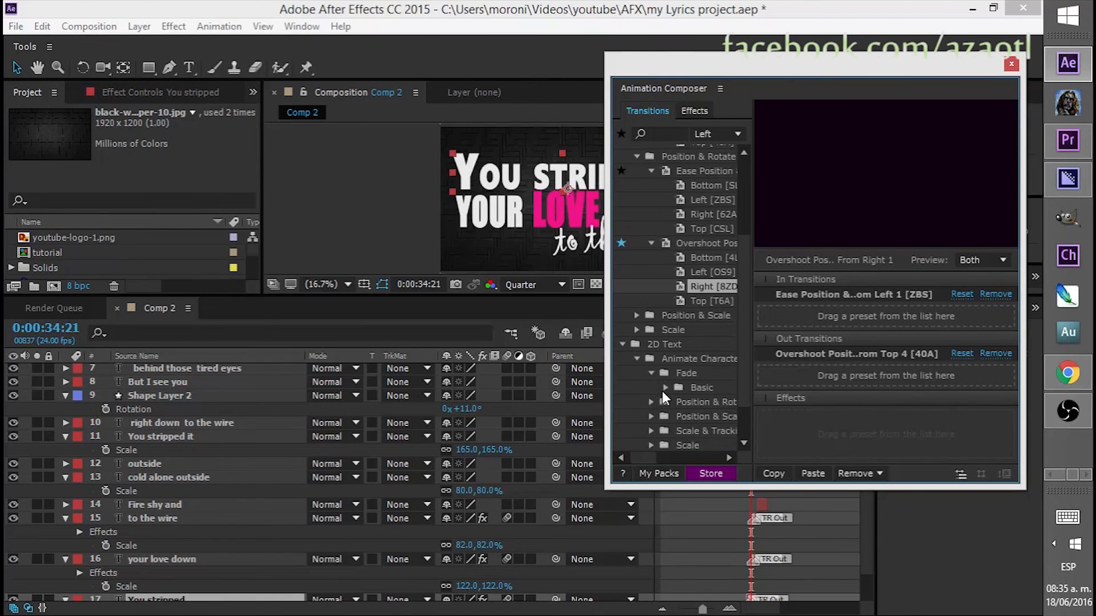
pyautogui.click(650, 401)
pyautogui.click(664, 416)
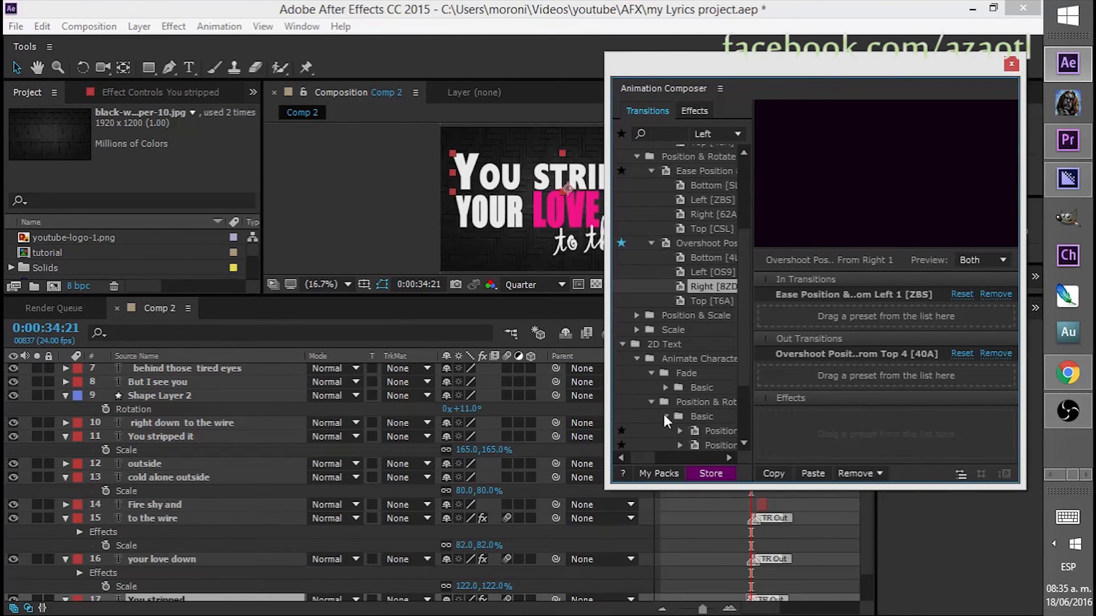
pyautogui.click(693, 428)
pyautogui.click(676, 430)
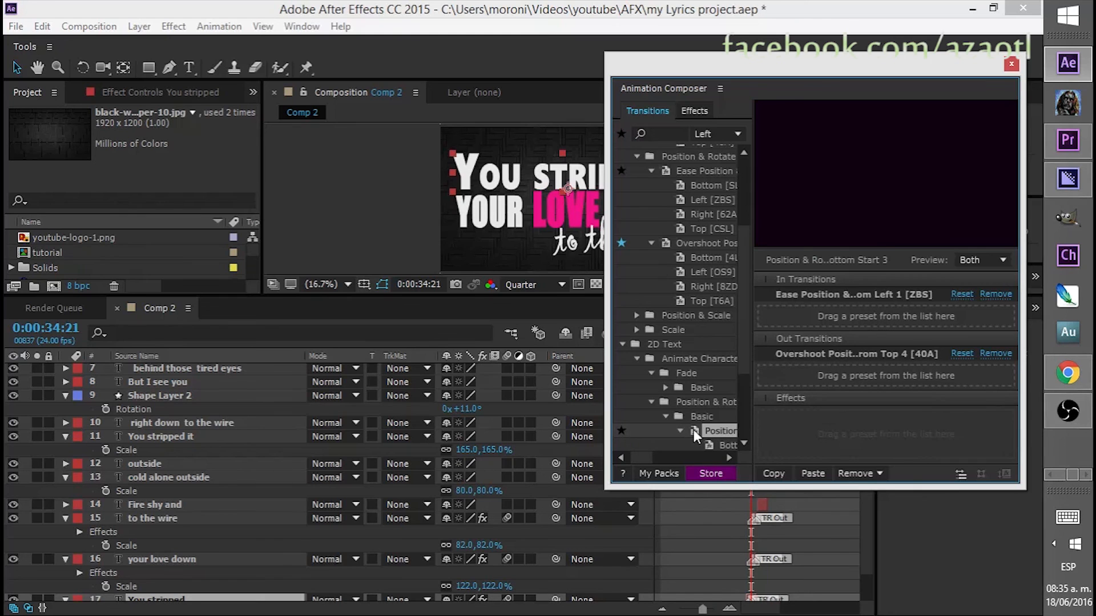
pyautogui.scroll(-2, 712, 436)
pyautogui.click(712, 375)
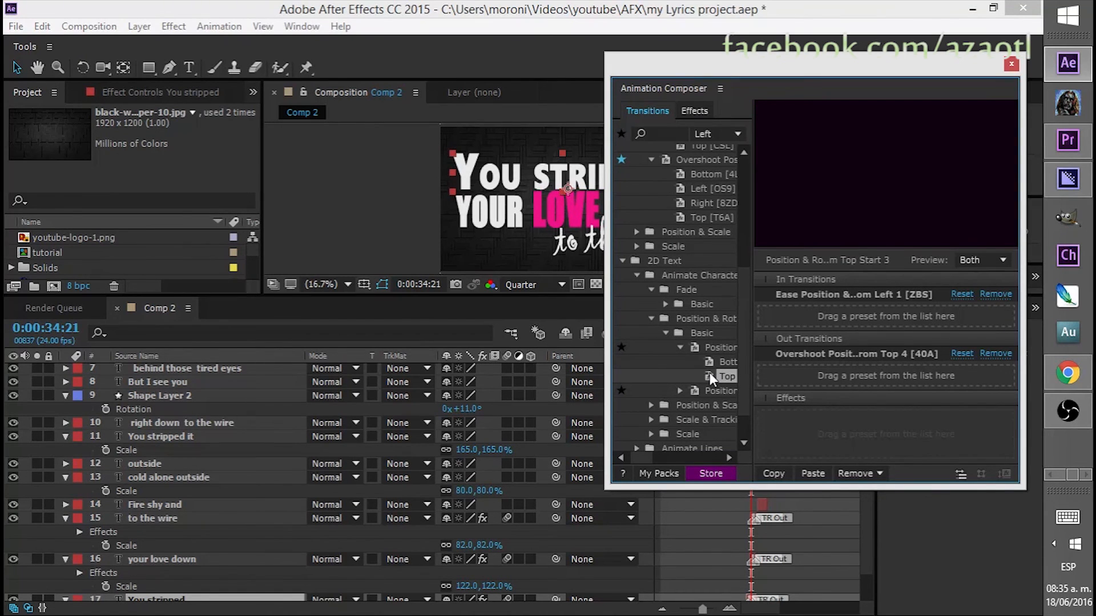
pyautogui.moveTo(710, 371); pyautogui.dragTo(828, 320)
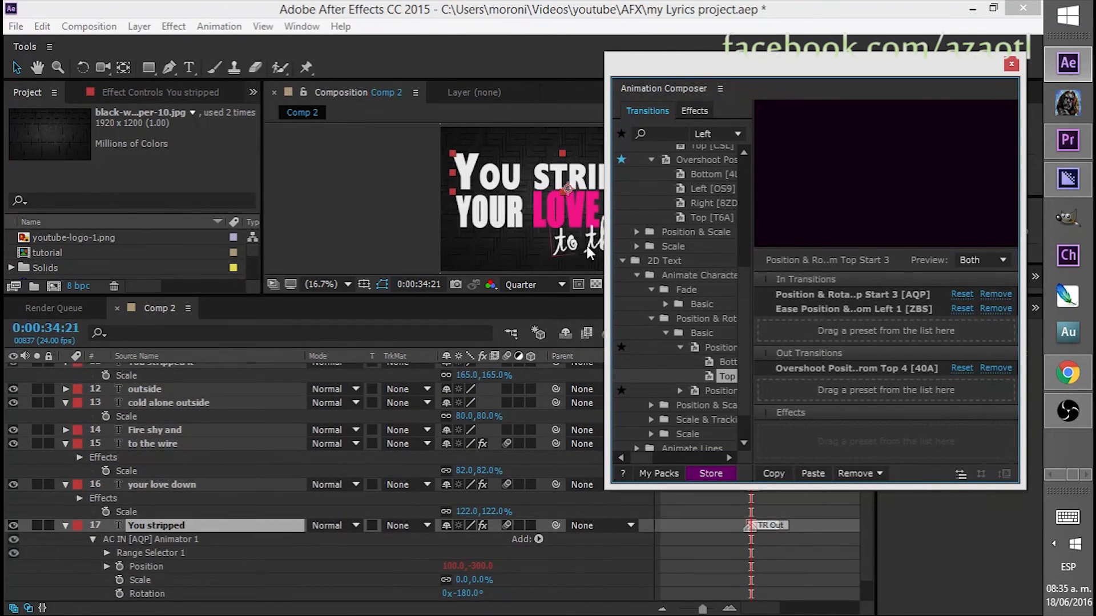
# Add the Animate Characters Position & Rotate preset Bottom Start 3 [9V3] as another in transition of "your love down"
pyautogui.click(500, 211)
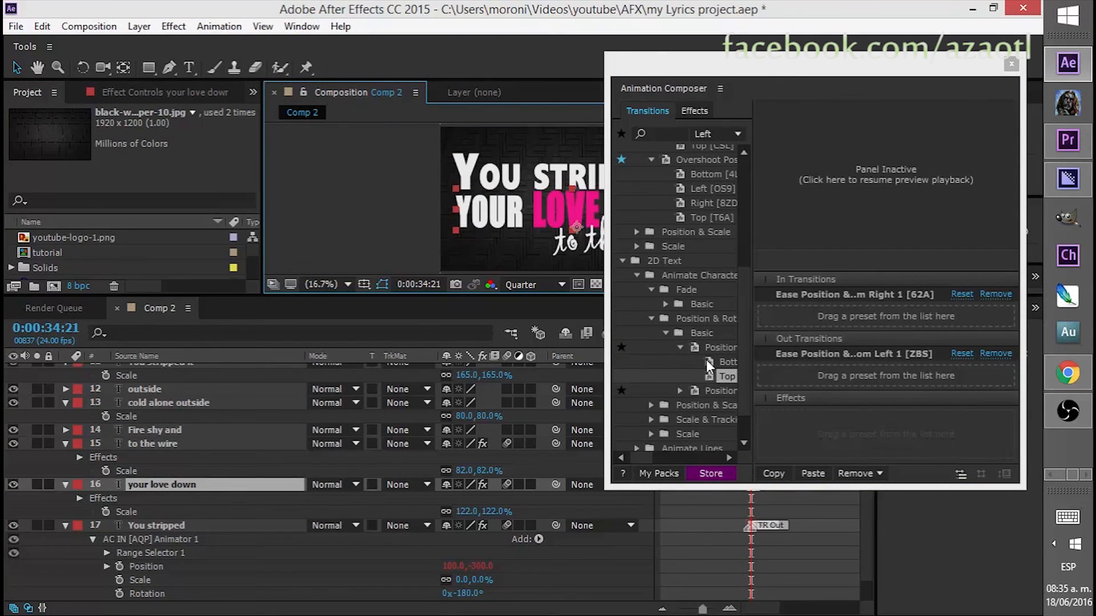
pyautogui.moveTo(707, 360); pyautogui.dragTo(789, 311)
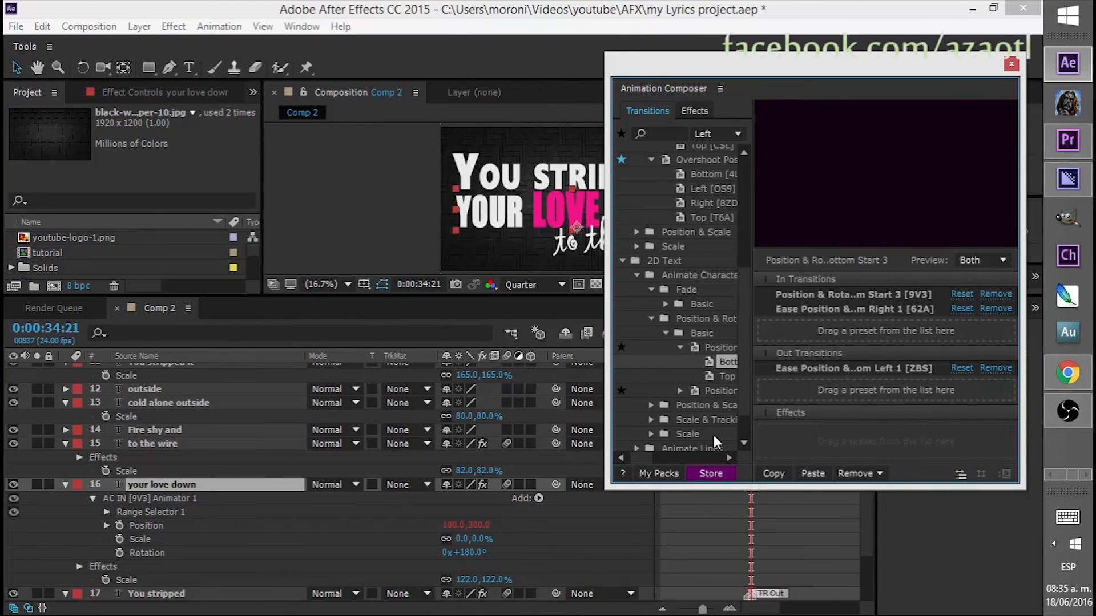
# Add the Wiggly Position & Scale Characters 4 [DO2] preset as another in transition of the "to the wire" layer
pyautogui.click(164, 444)
pyautogui.click(652, 405)
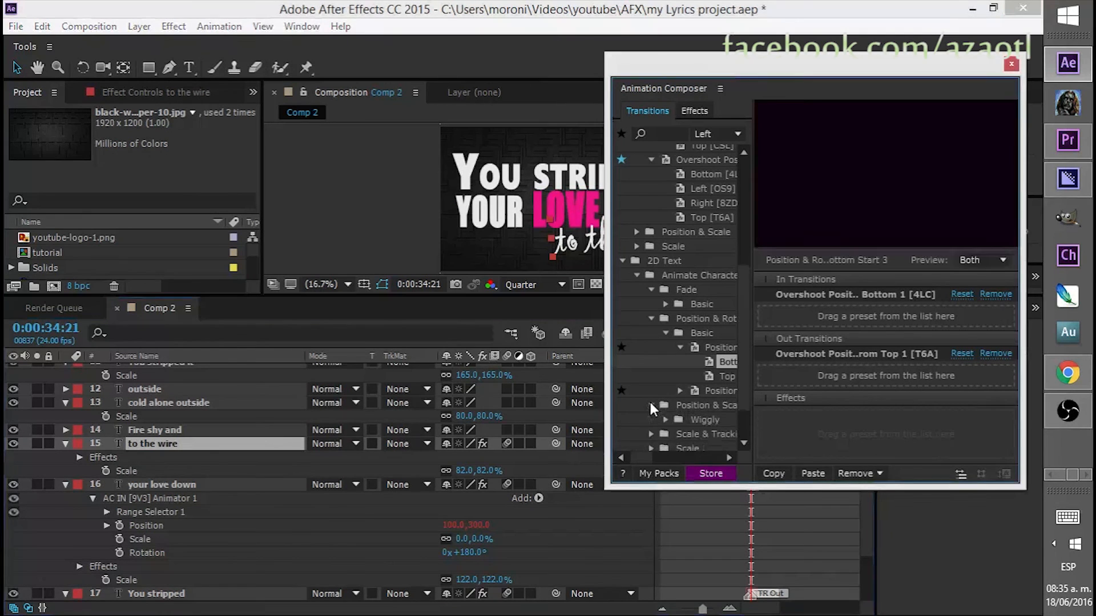
pyautogui.click(677, 419)
pyautogui.click(706, 436)
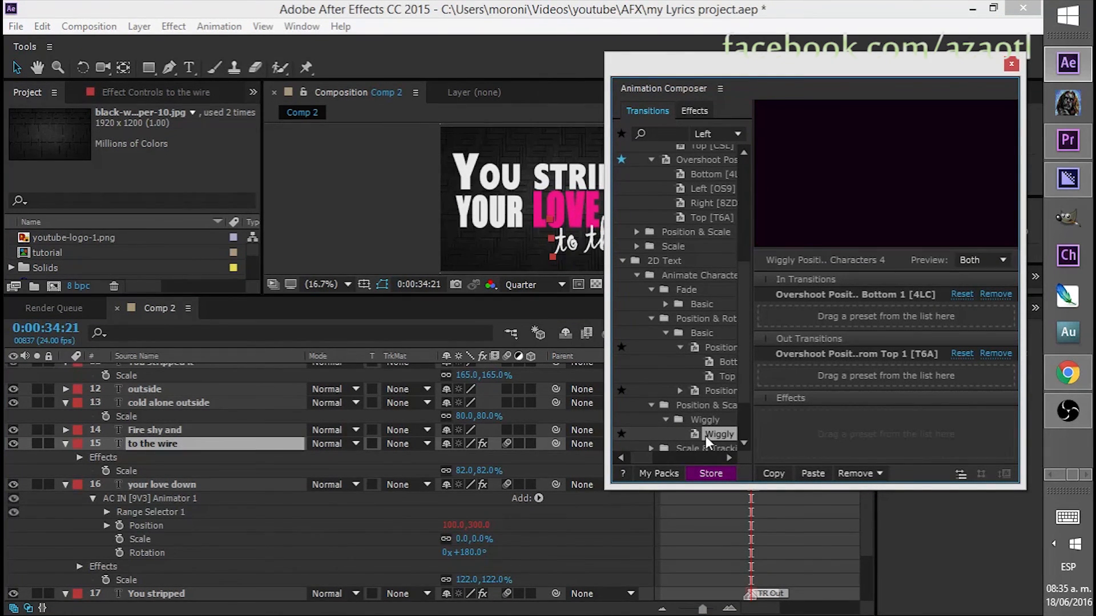
pyautogui.moveTo(705, 437); pyautogui.dragTo(807, 312)
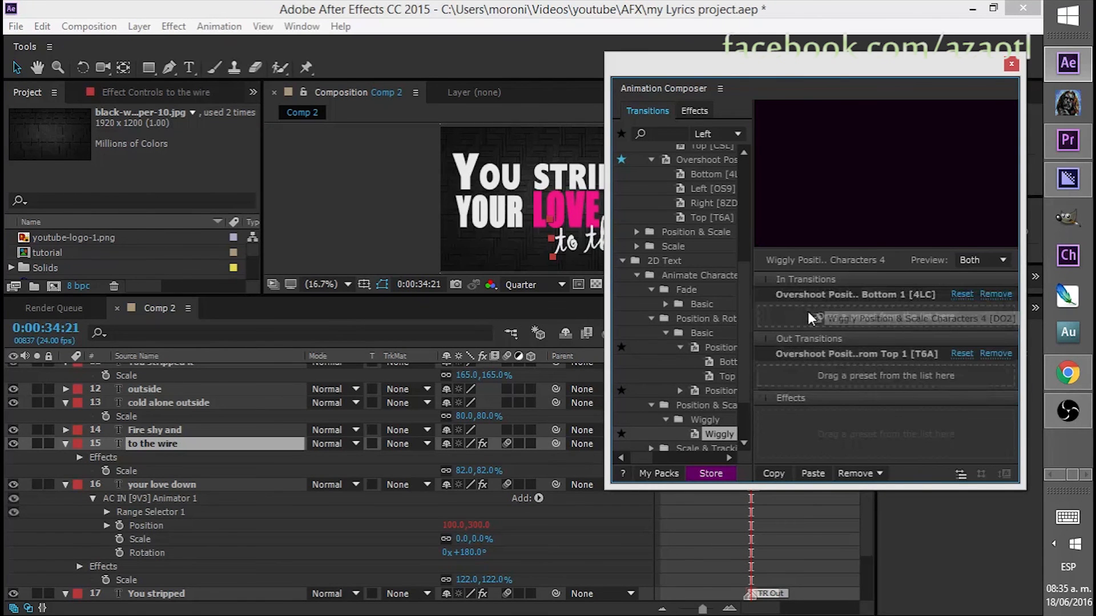
# Select the "Fire shy and" layer and move the current time to 0:00:39:12, where its phrase is on screen
pyautogui.click(173, 429)
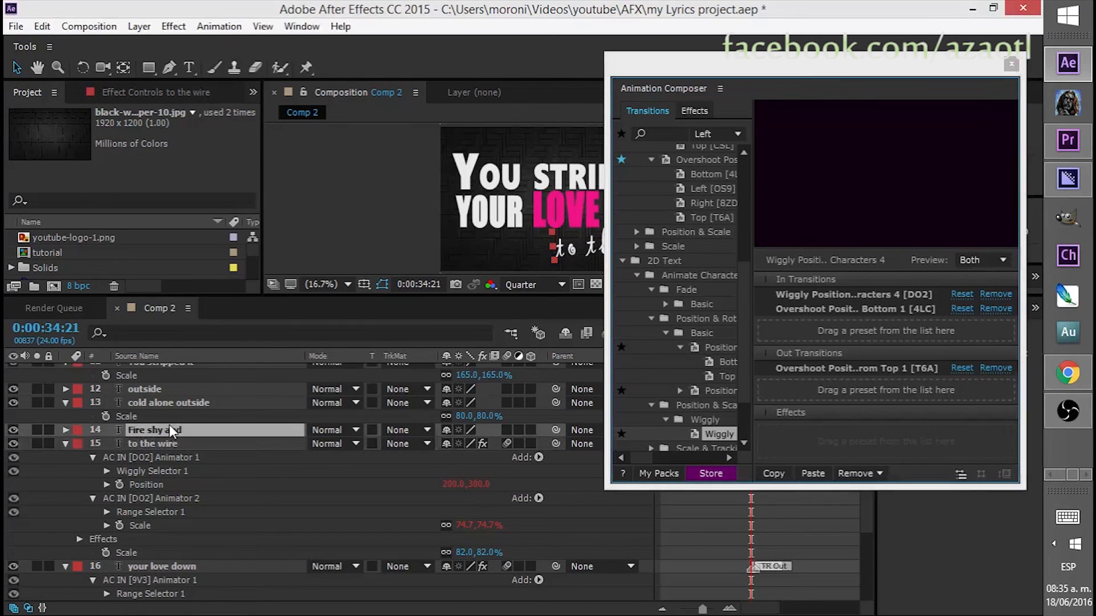
pyautogui.moveTo(694, 76); pyautogui.dragTo(247, 259)
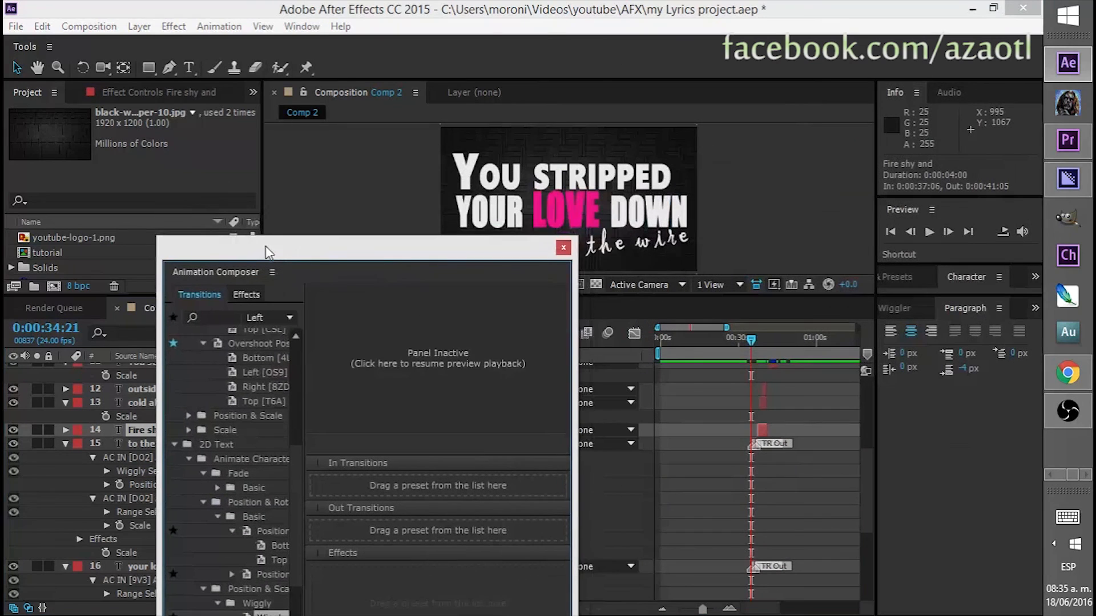
pyautogui.click(759, 339)
pyautogui.moveTo(761, 339); pyautogui.dragTo(766, 340)
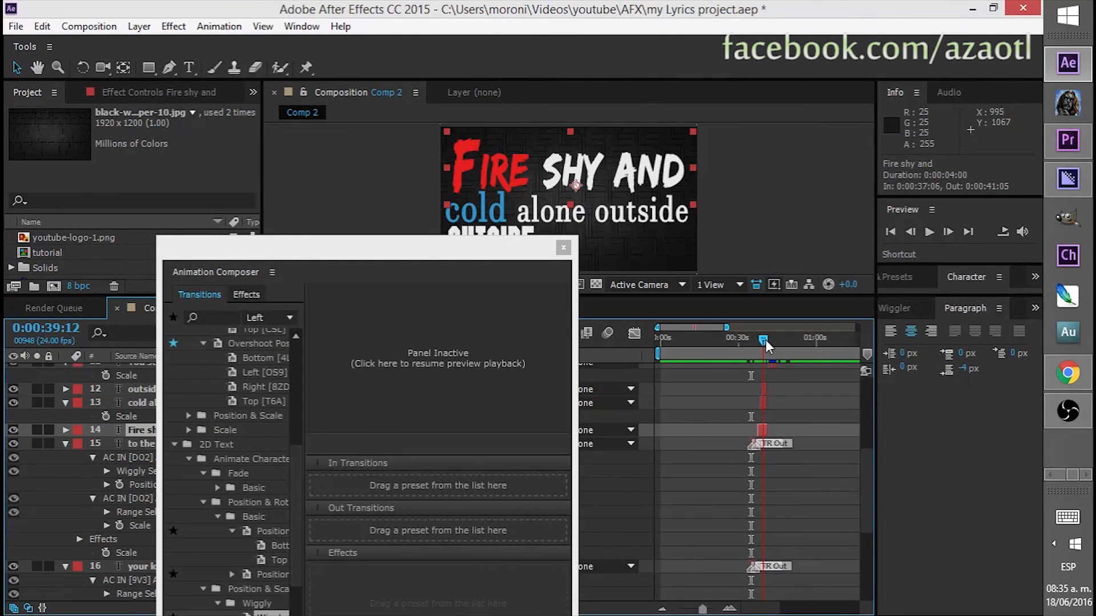
# Move Animation Composer clear of the layer list and preview the Flickering and Wiggly presets under Animate Words, Position & Scale
pyautogui.moveTo(400, 253); pyautogui.dragTo(893, 137)
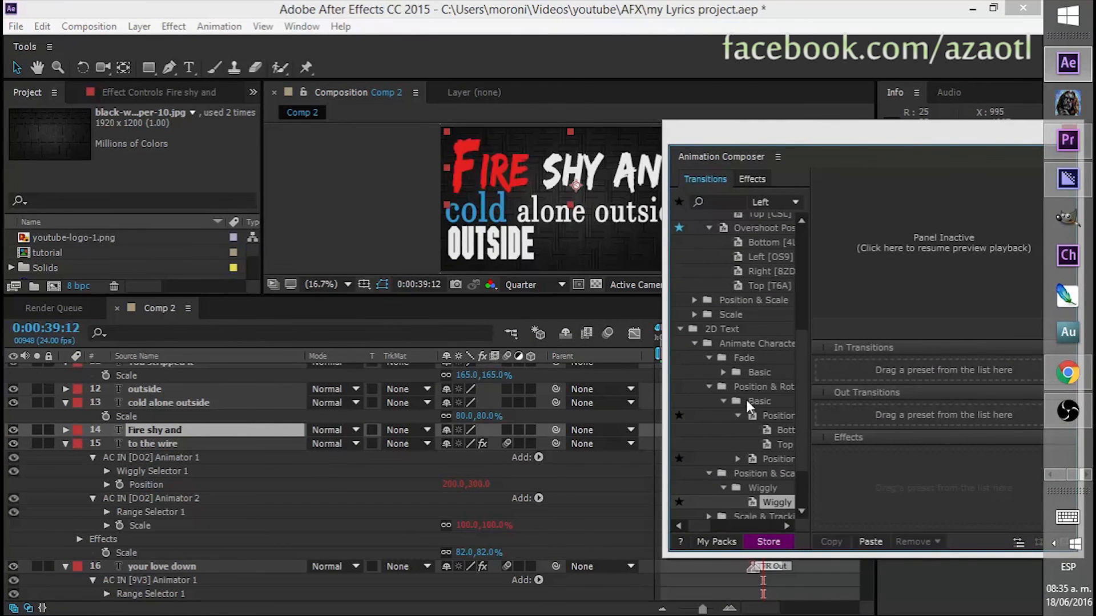
pyautogui.moveTo(797, 438); pyautogui.dragTo(797, 475)
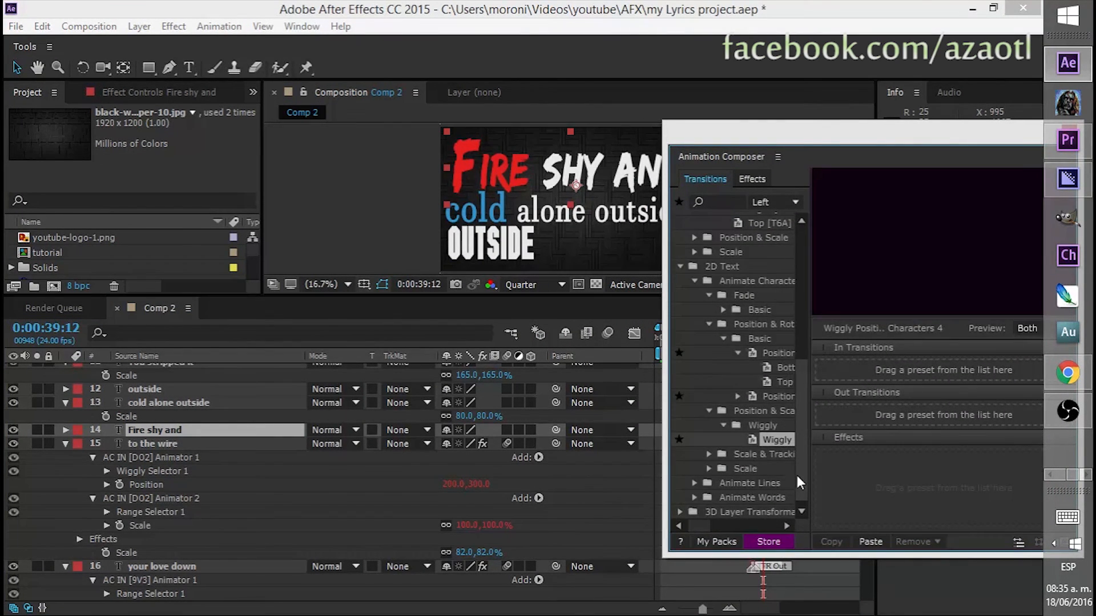
pyautogui.click(695, 498)
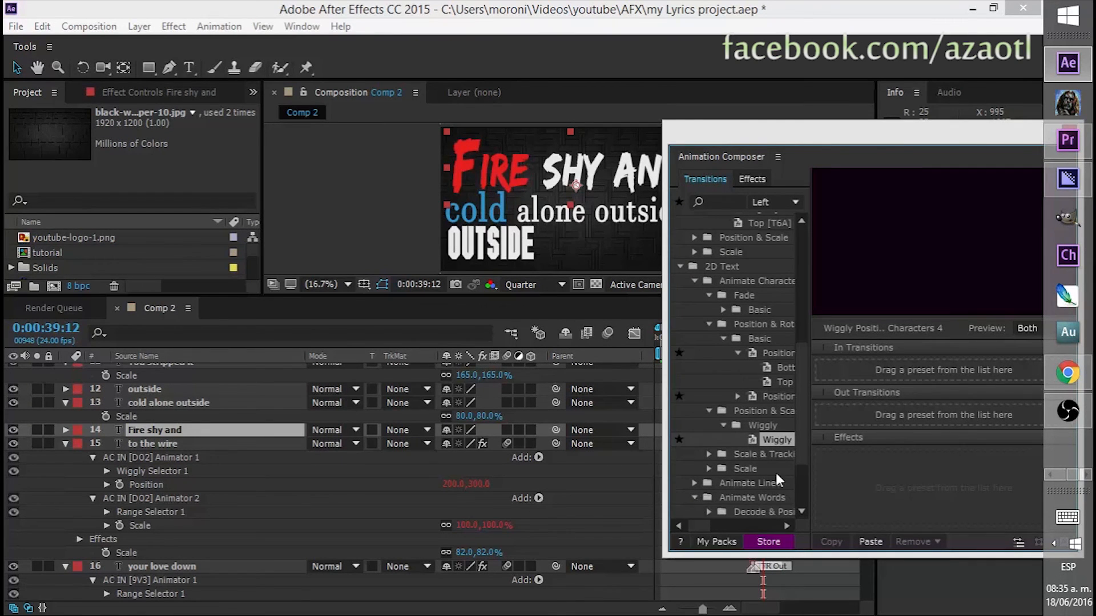
pyautogui.scroll(-2, 756, 468)
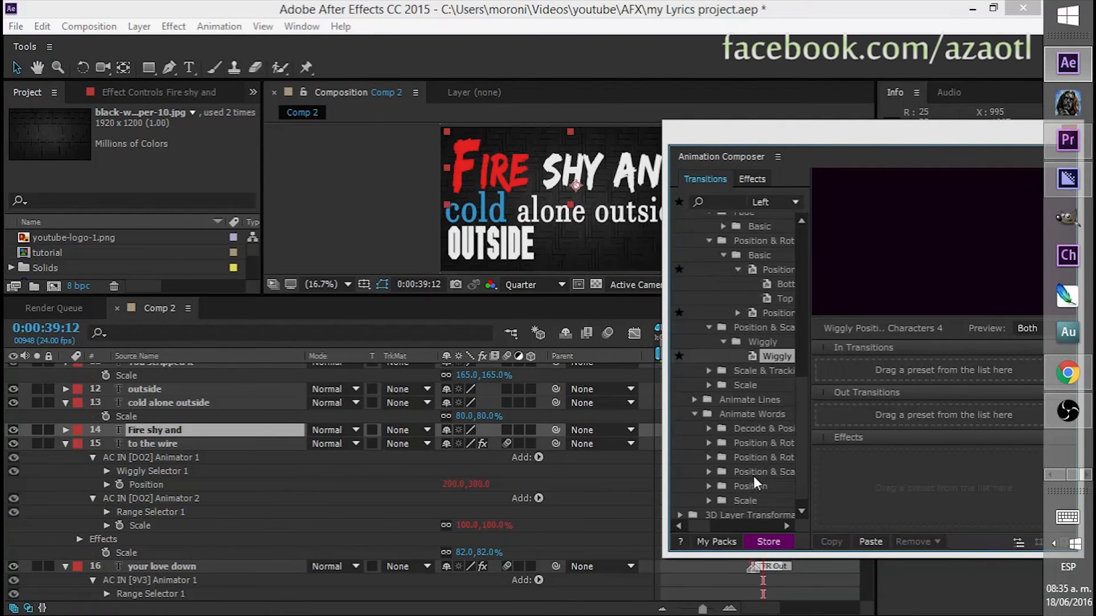
pyautogui.click(708, 472)
pyautogui.click(722, 486)
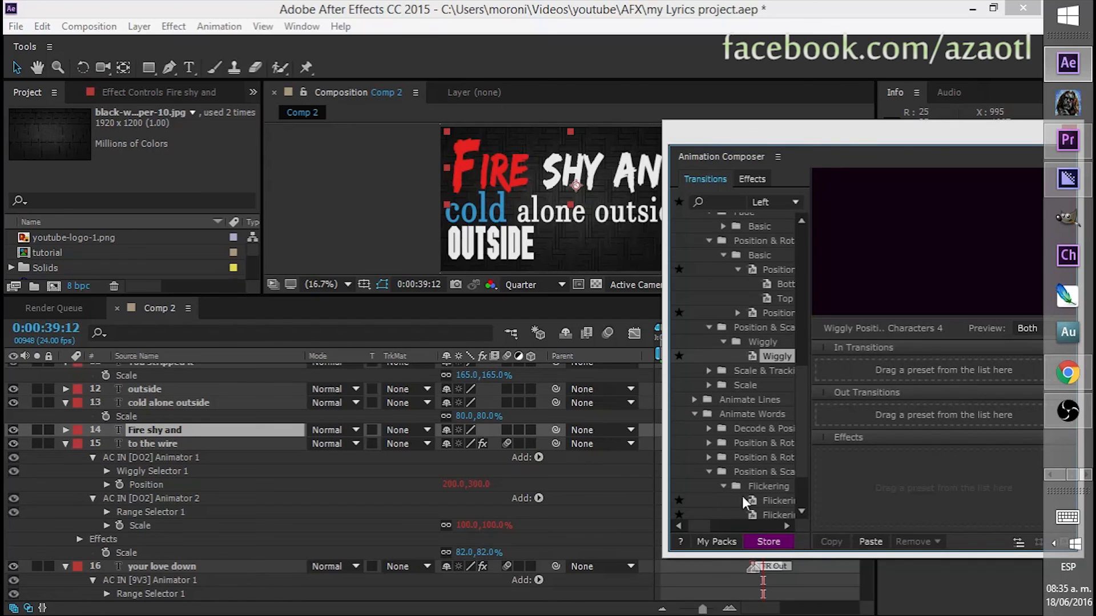
pyautogui.click(764, 500)
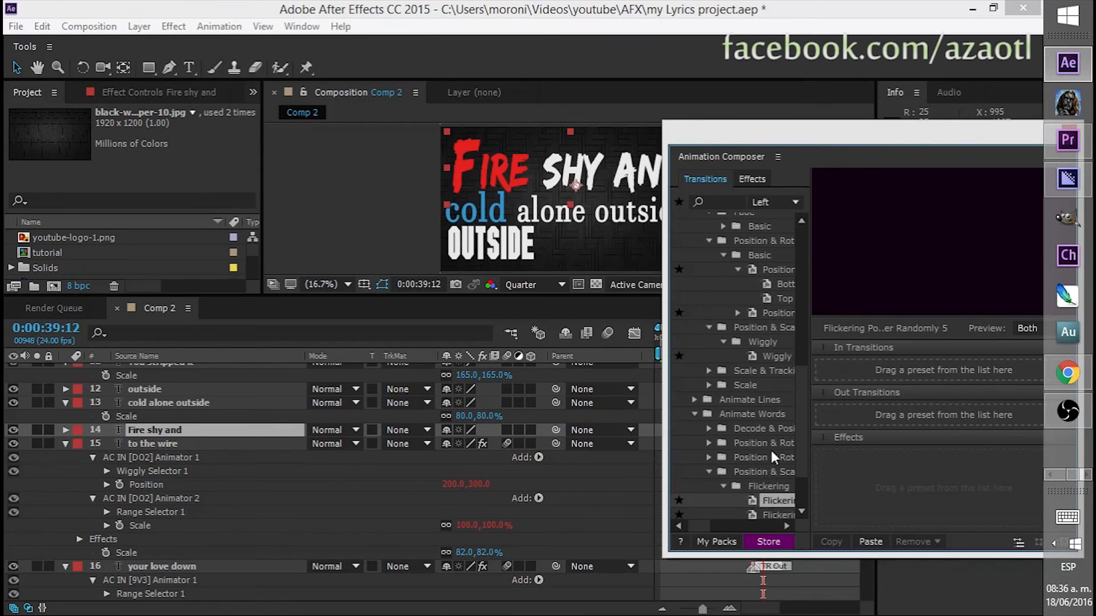
pyautogui.moveTo(798, 441); pyautogui.dragTo(794, 478)
pyautogui.click(723, 468)
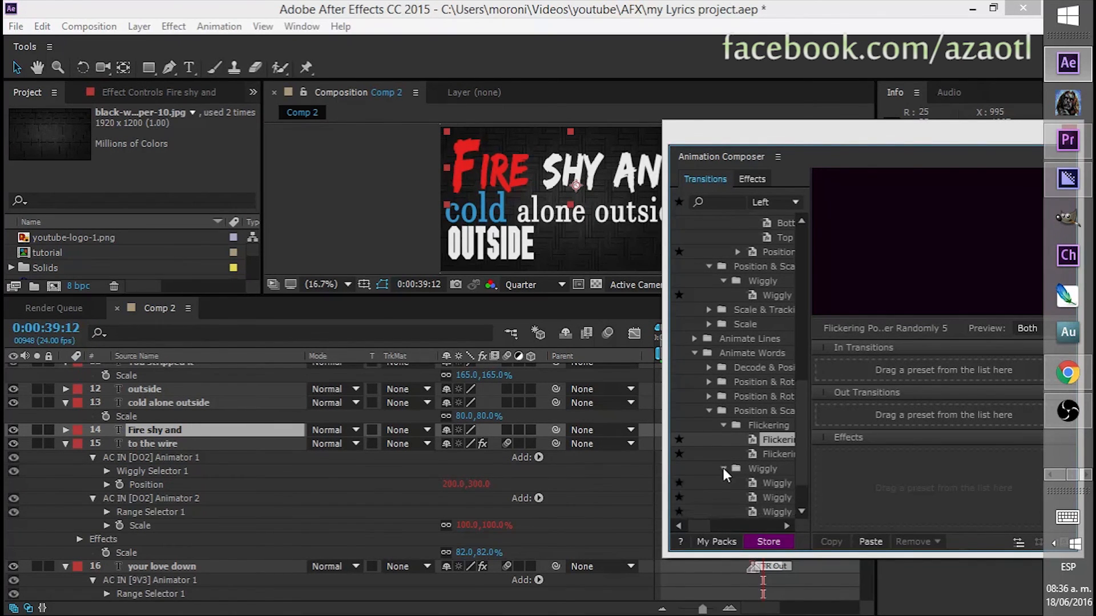
pyautogui.click(765, 484)
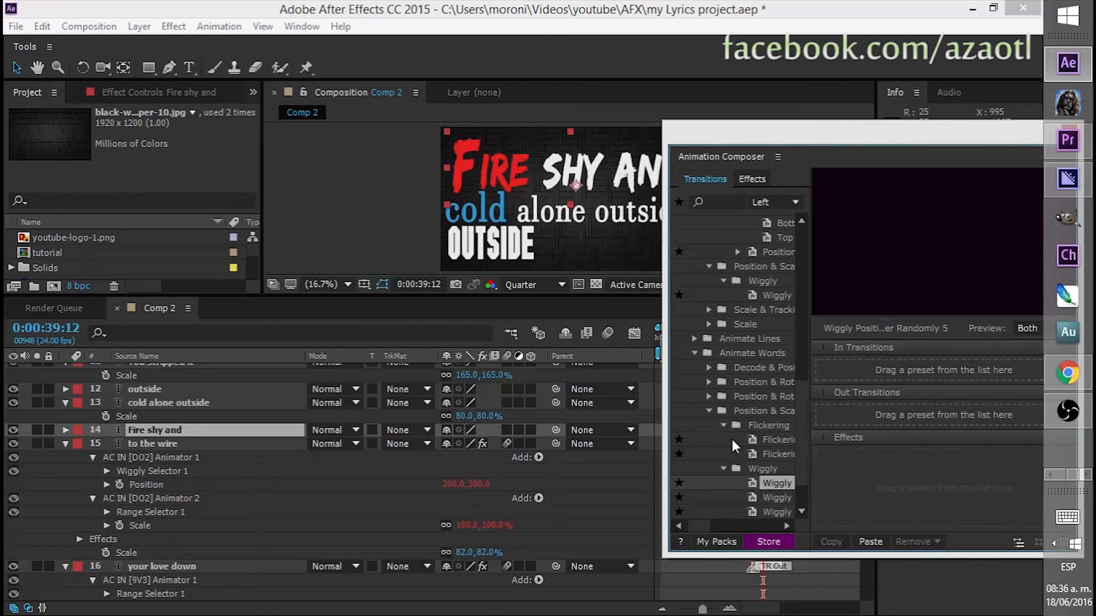
# Preview the Animate Words Wiggly Position & Rotation presets and the first Flickering preset under Decode & Position
pyautogui.click(709, 380)
pyautogui.click(725, 396)
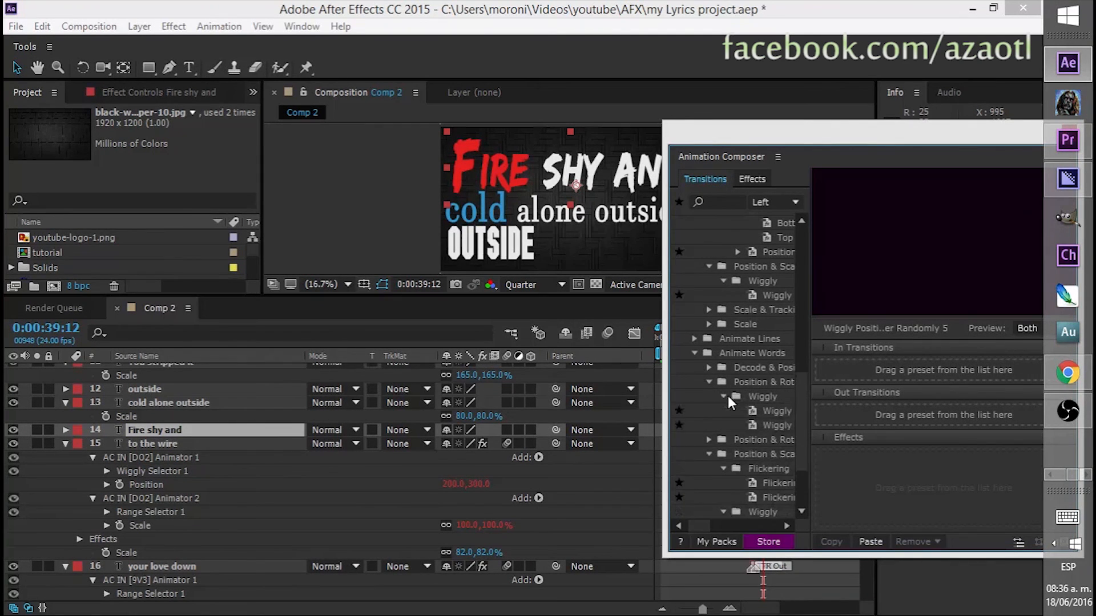
pyautogui.click(766, 412)
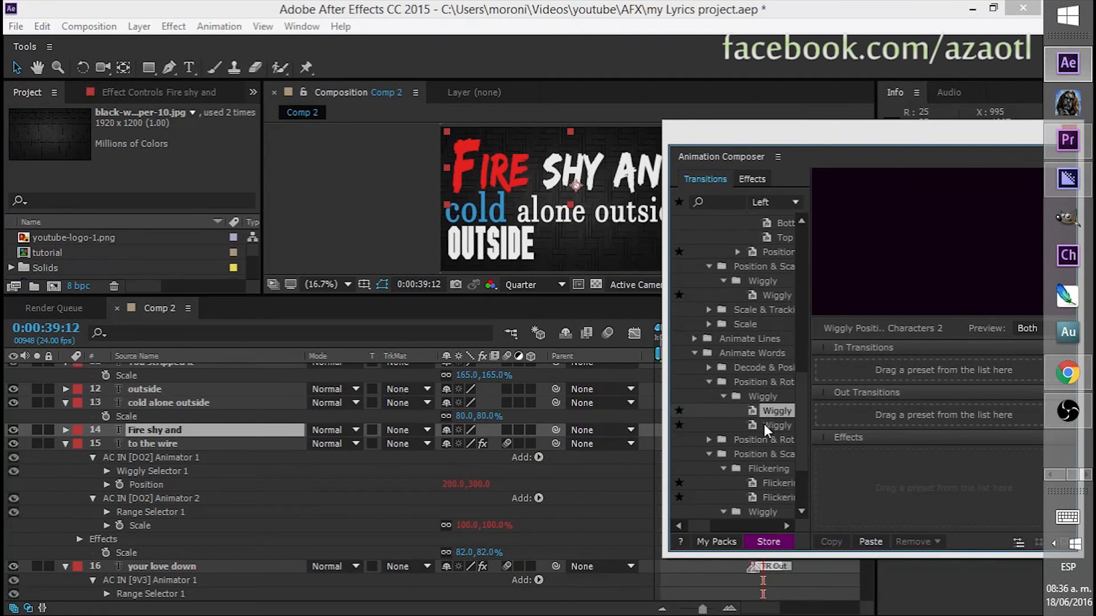
pyautogui.click(764, 423)
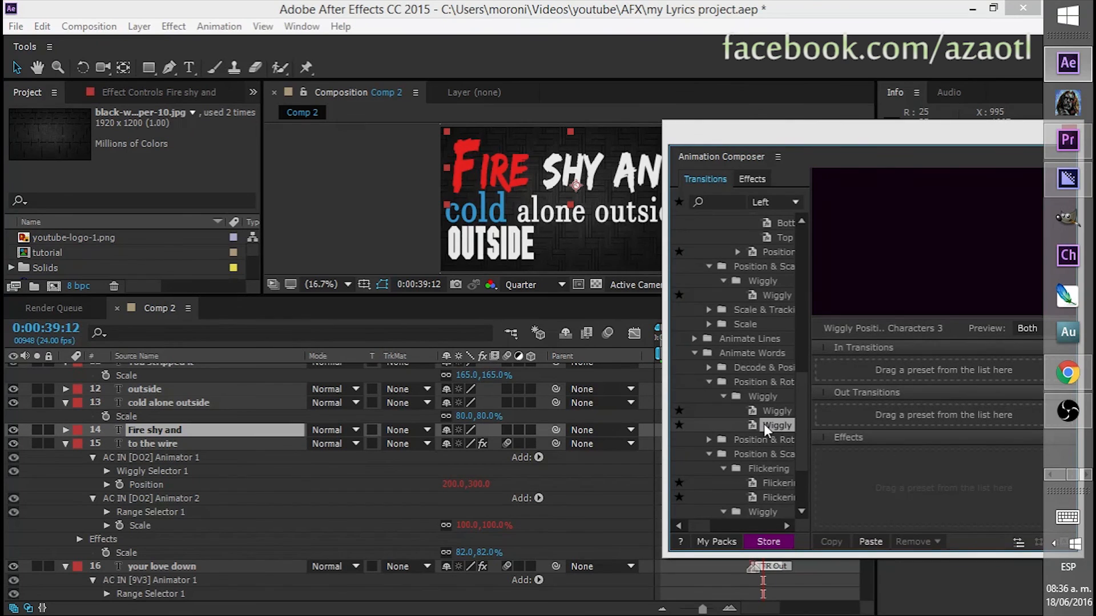
pyautogui.click(709, 368)
pyautogui.click(724, 382)
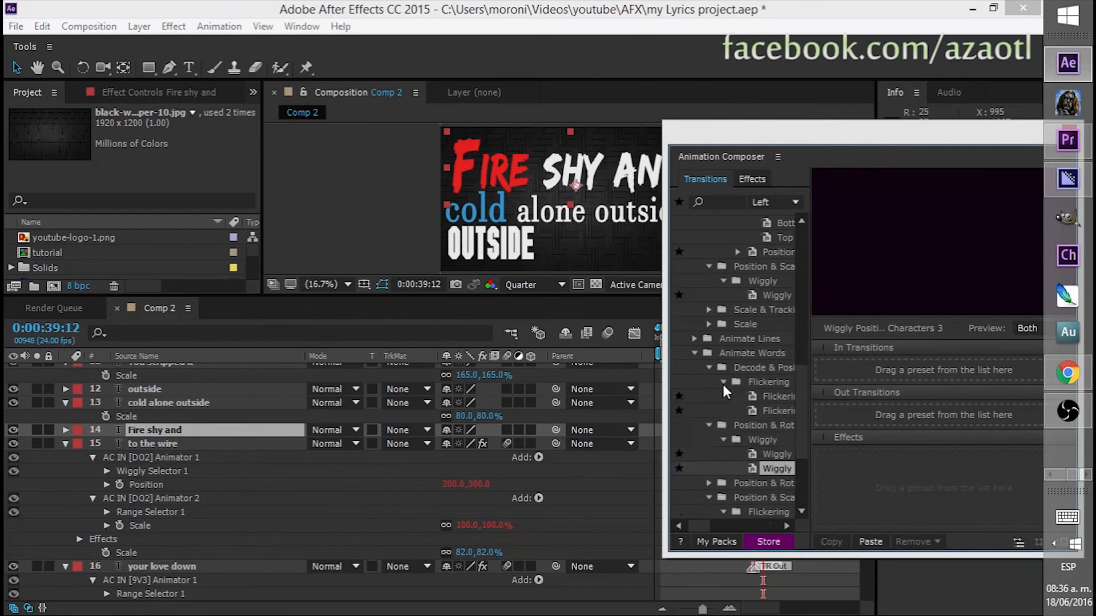
pyautogui.click(769, 397)
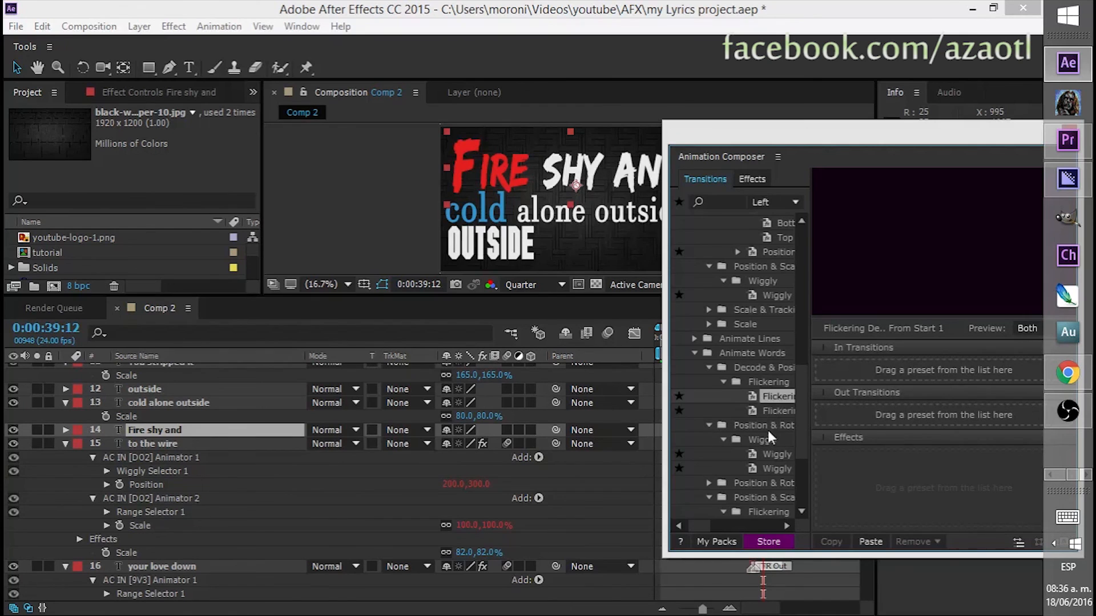
# Examine the Animate Words Basic Position & Rotation presets, including the Bottom Start 3 and Top Start 3 variants
pyautogui.scroll(-3, 771, 451)
pyautogui.click(709, 400)
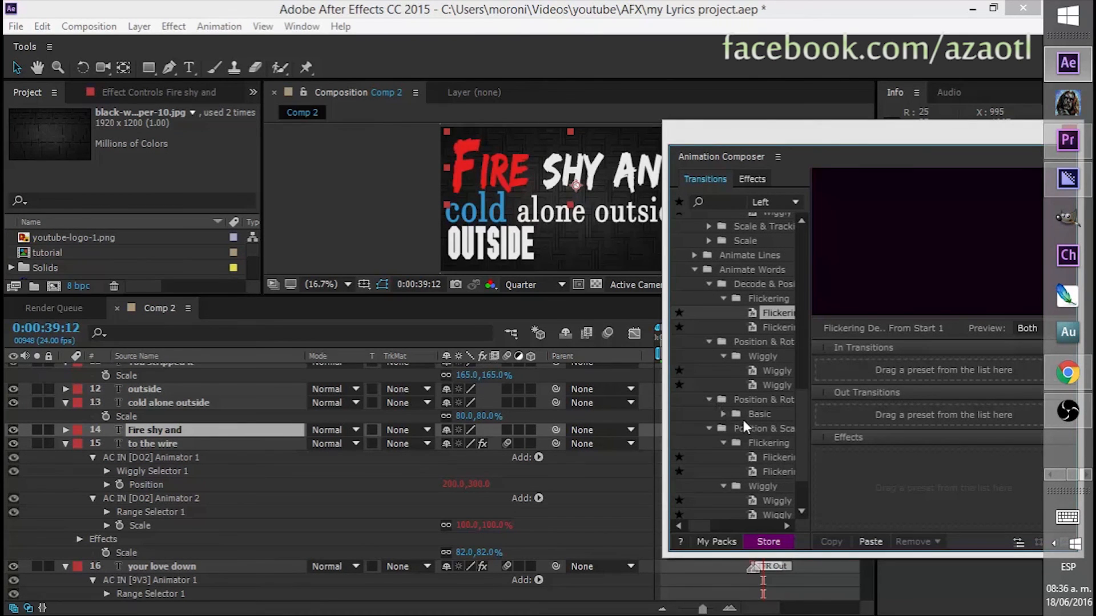
pyautogui.click(723, 414)
pyautogui.click(762, 428)
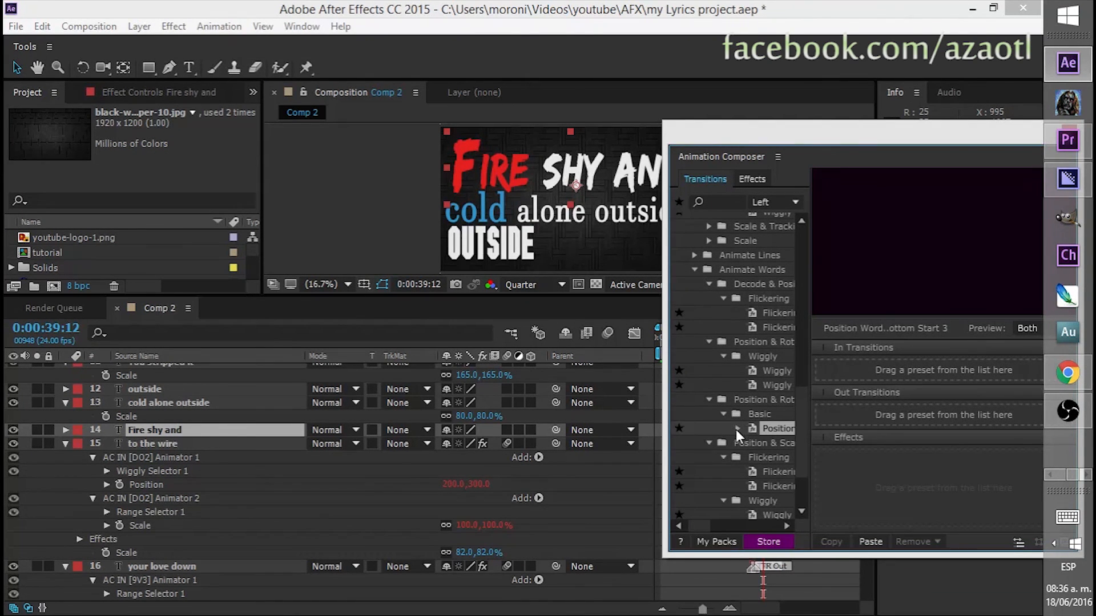
pyautogui.click(737, 428)
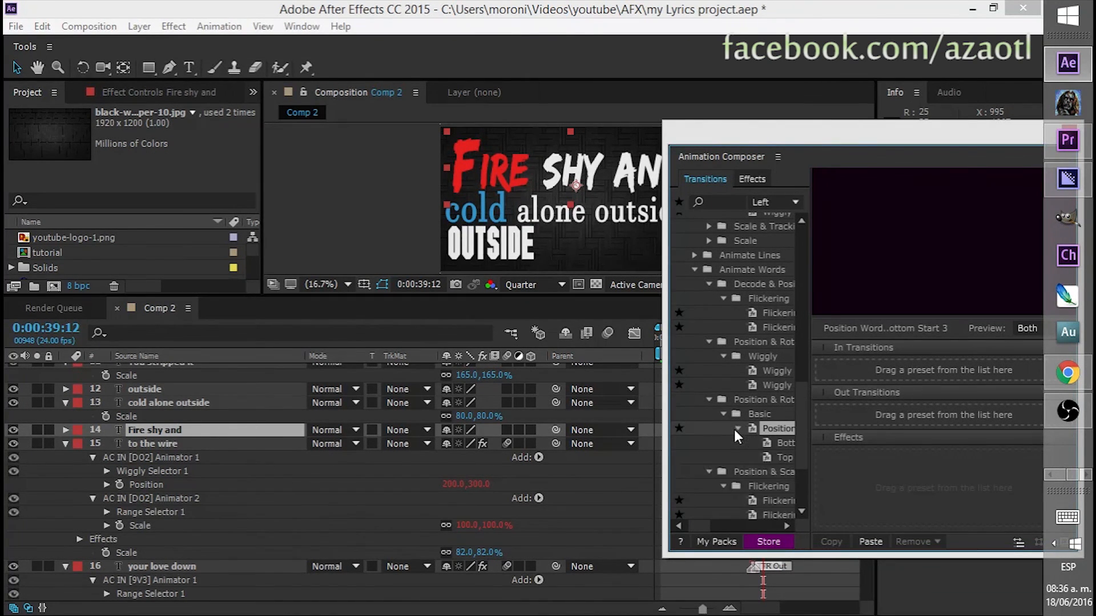
pyautogui.click(779, 459)
pyautogui.click(708, 472)
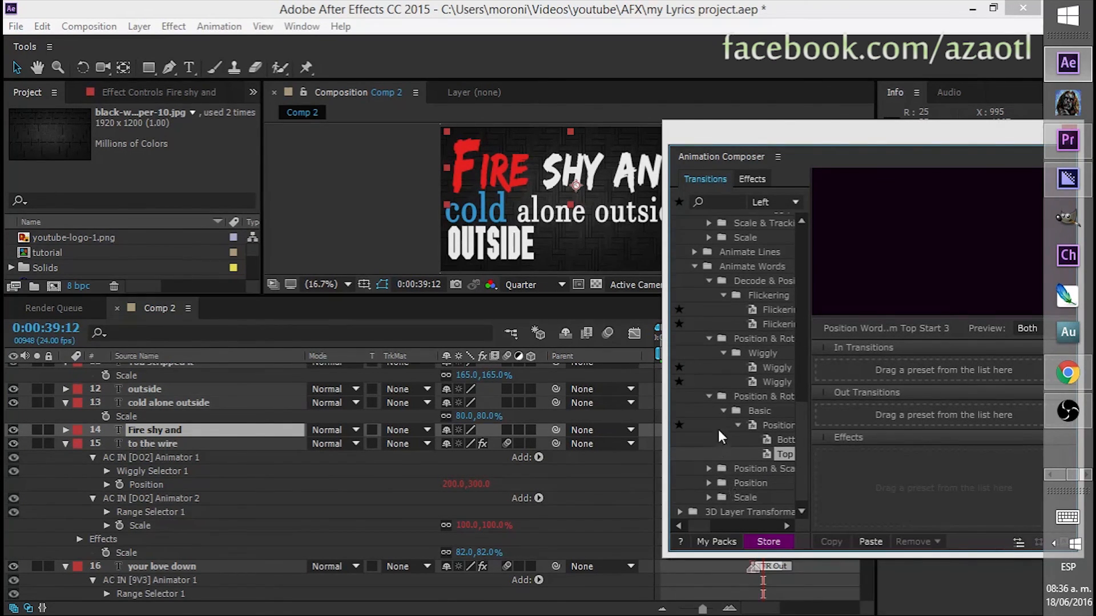
pyautogui.scroll(4, 720, 427)
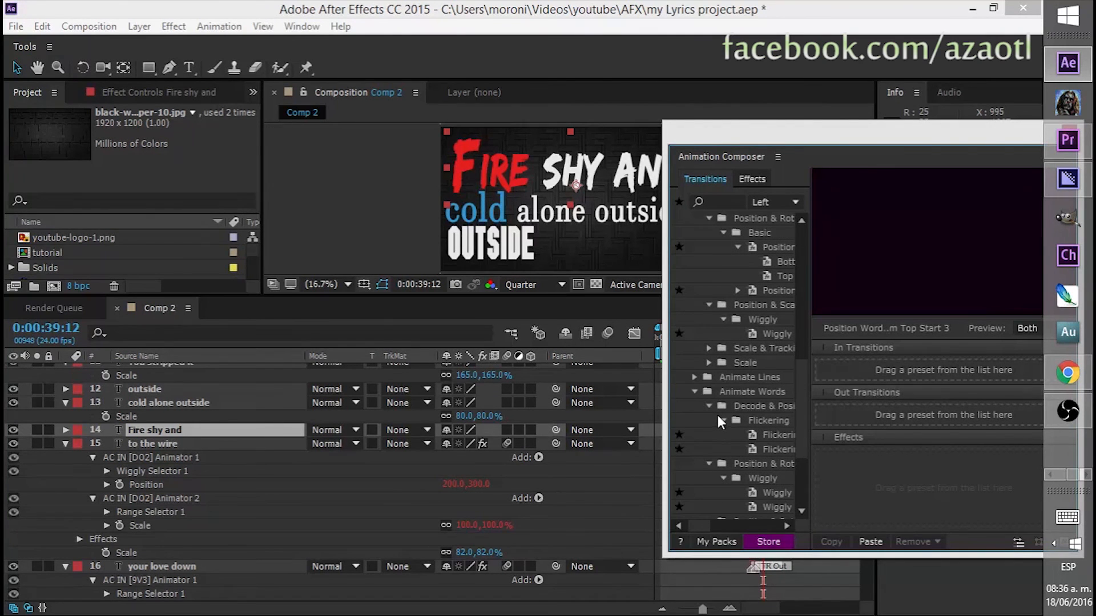
pyautogui.scroll(-1, 718, 420)
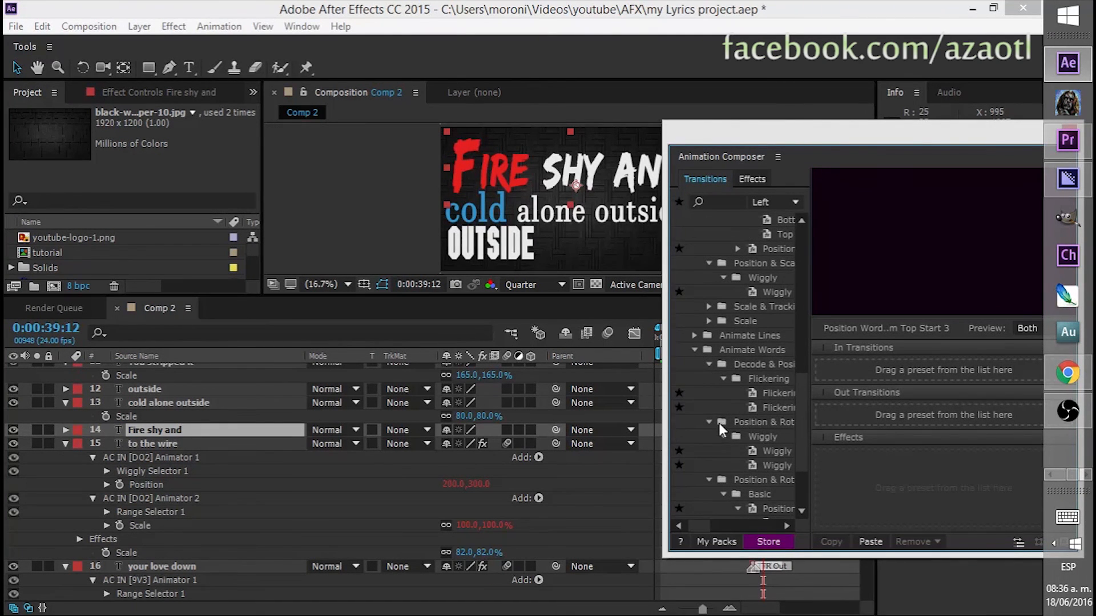
pyautogui.scroll(-1, 753, 451)
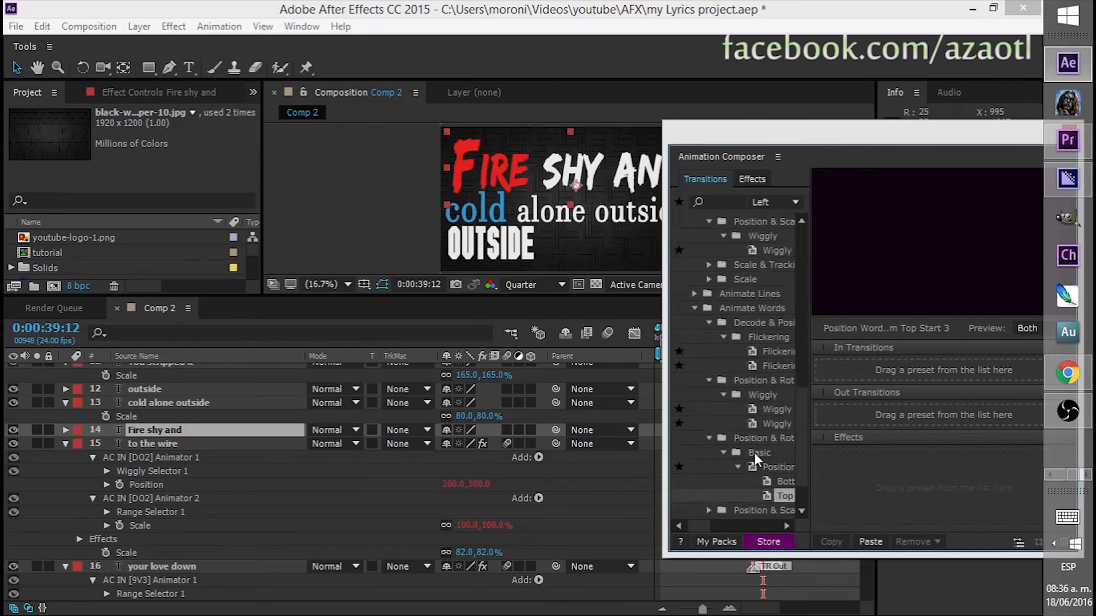
pyautogui.scroll(-1, 754, 455)
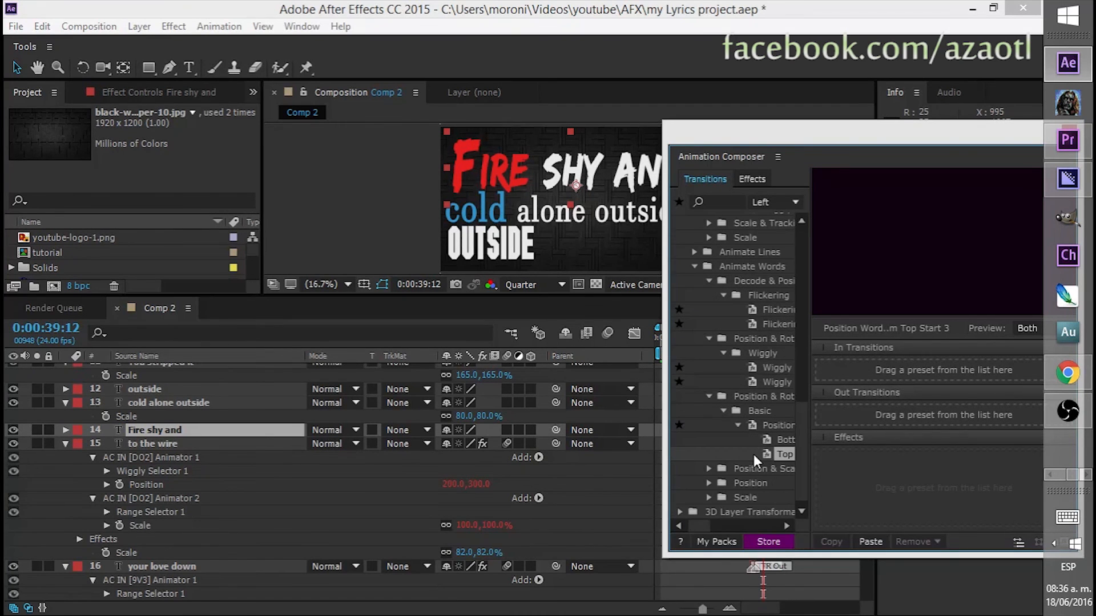
# Give "Fire shy and" the Position Words presets From Bottom End [YG5] as in transition and From Right End [BWY] as out transition
pyautogui.click(706, 483)
pyautogui.click(723, 497)
pyautogui.scroll(-1, 742, 491)
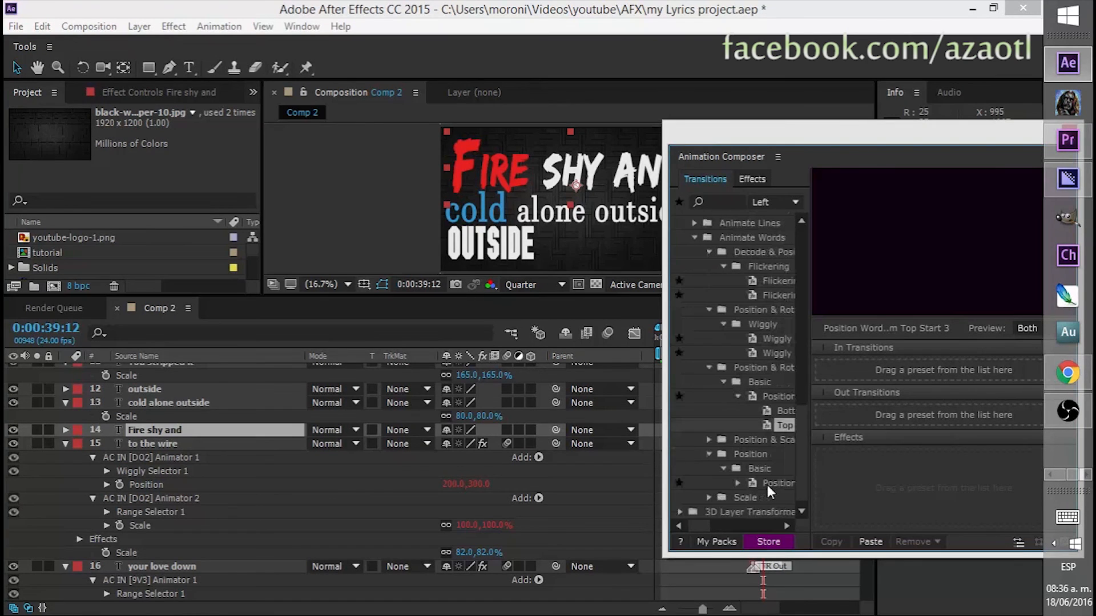
pyautogui.click(769, 484)
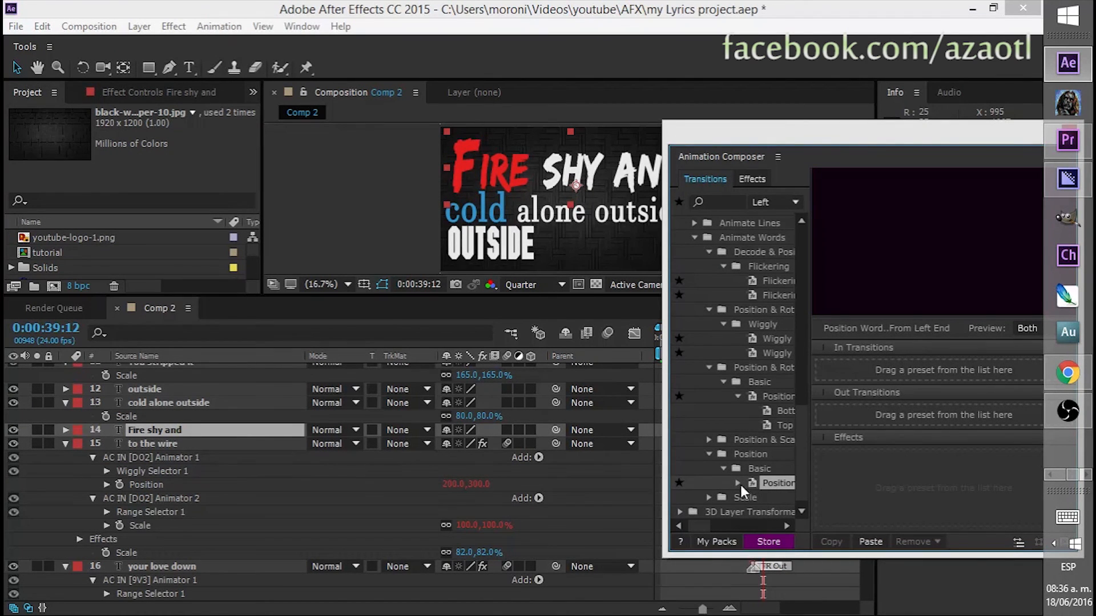
pyautogui.click(738, 483)
pyautogui.scroll(-2, 753, 476)
pyautogui.click(772, 469)
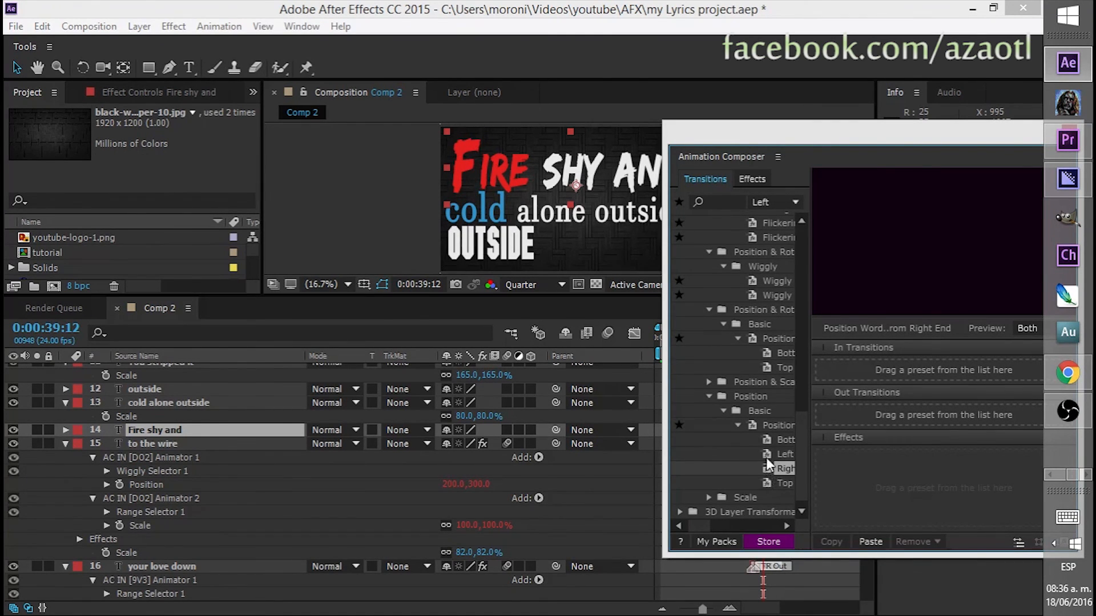
pyautogui.click(768, 441)
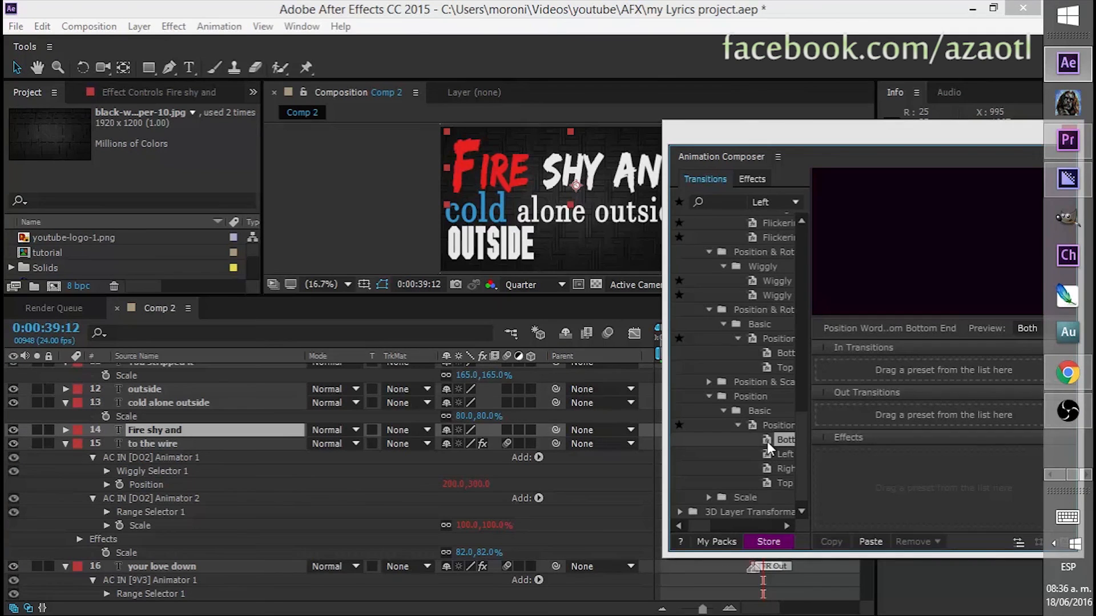
pyautogui.moveTo(767, 442); pyautogui.dragTo(869, 368)
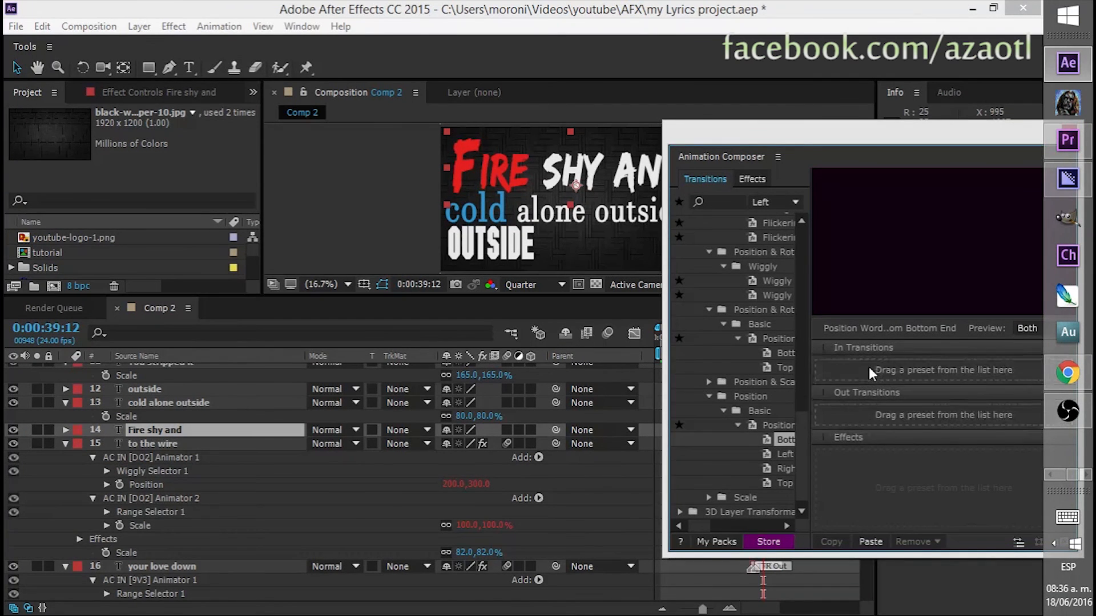
pyautogui.click(765, 468)
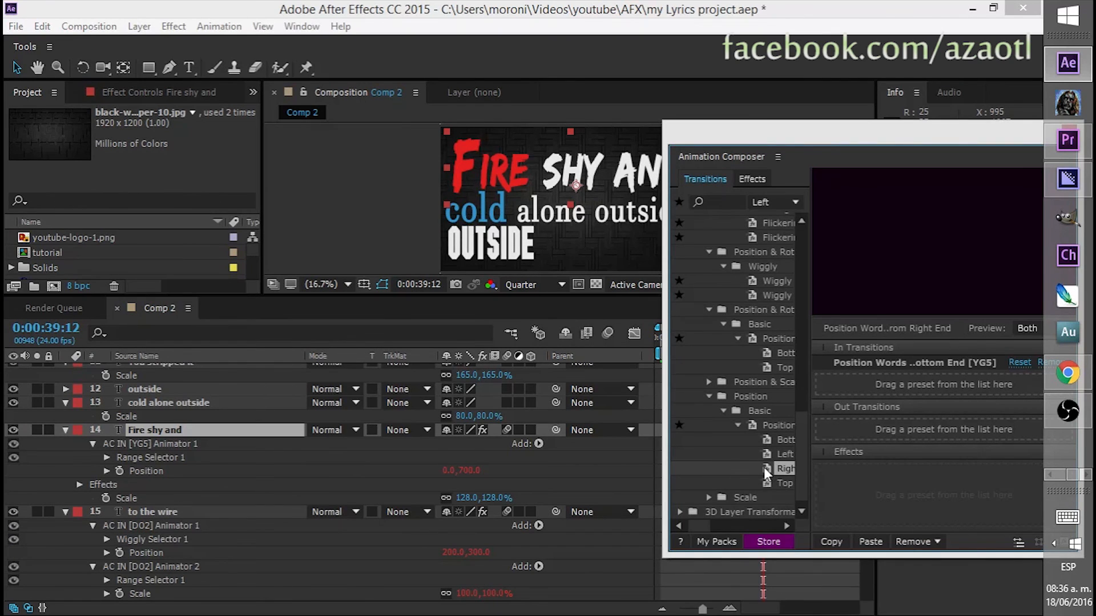
pyautogui.moveTo(763, 468); pyautogui.dragTo(844, 423)
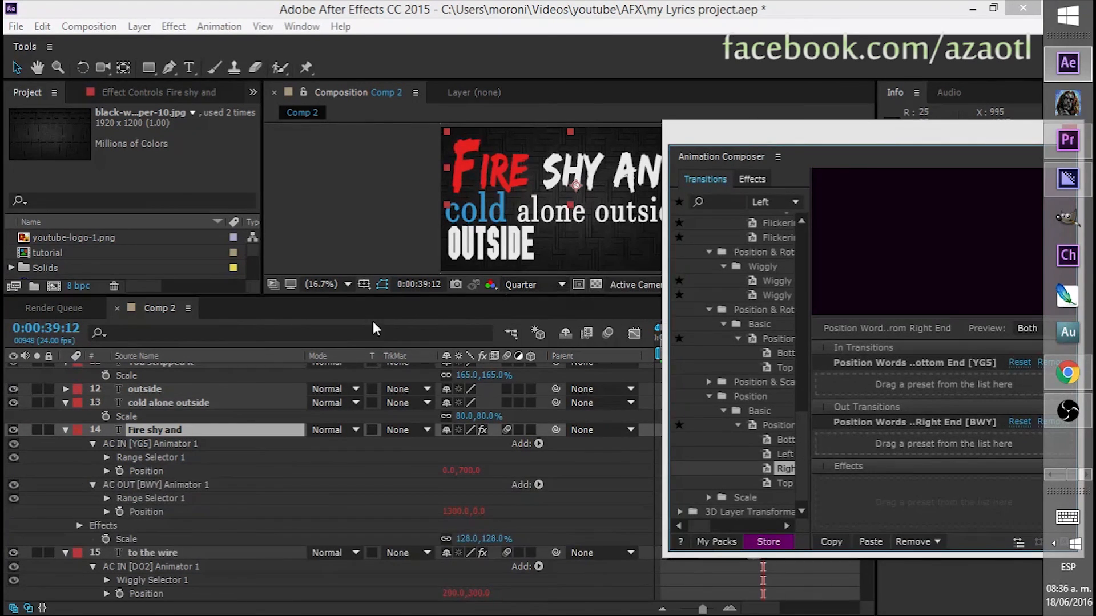
# Give "cold alone outside" the Position Words presets From Top End [IN9] as in transition and From Left End [56N] as out transition
pyautogui.click(177, 406)
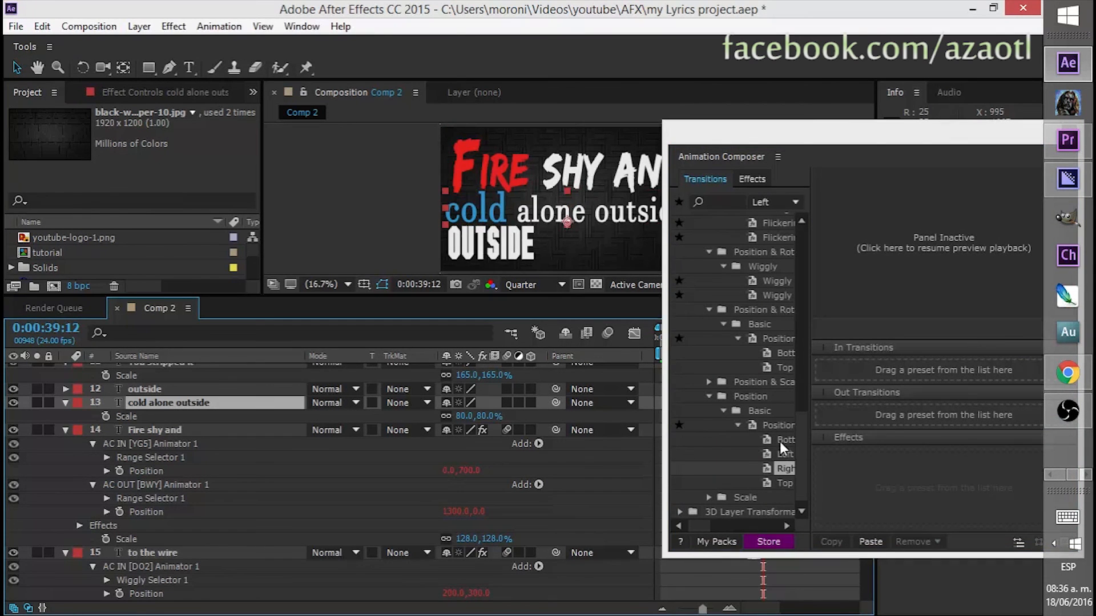
pyautogui.click(769, 484)
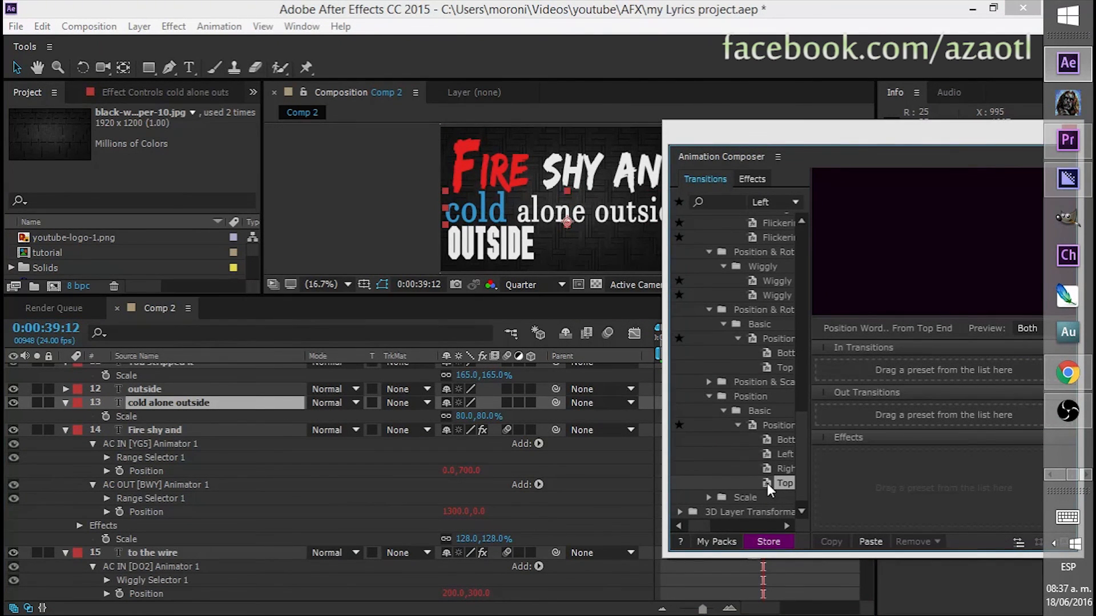
pyautogui.moveTo(768, 484); pyautogui.dragTo(869, 361)
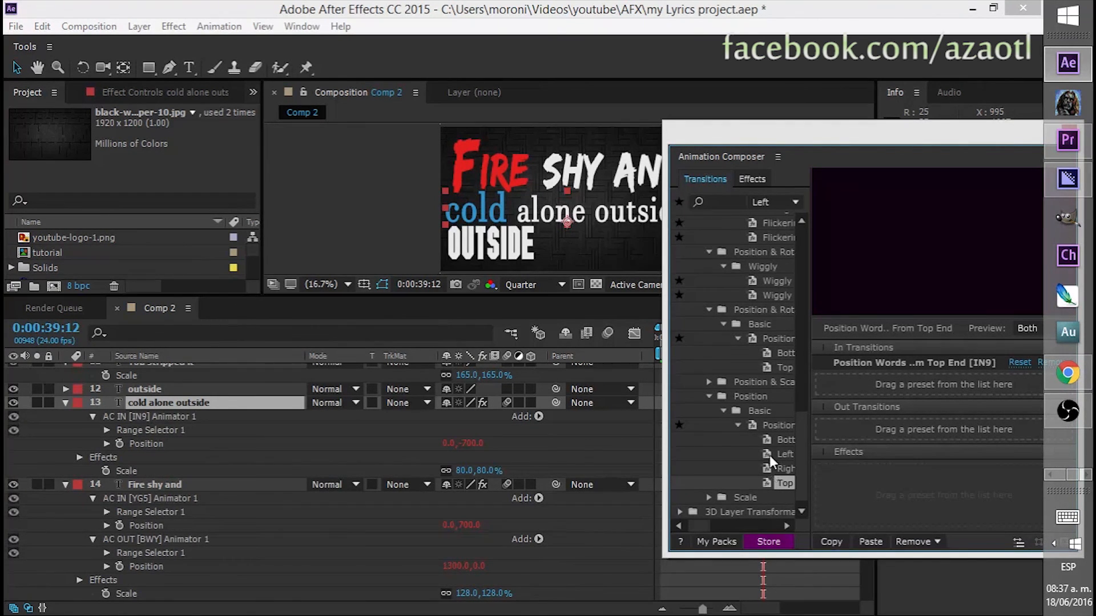
pyautogui.moveTo(769, 451); pyautogui.dragTo(865, 430)
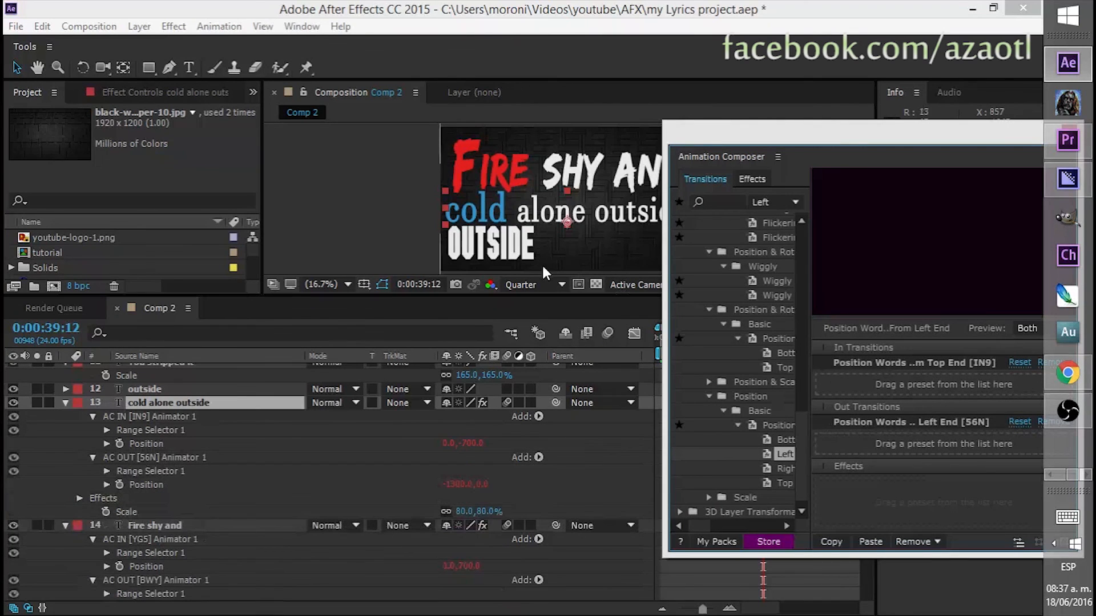
# Preview the Animate Words Scale presets From End 2 and From Start 1 for the "outside" text layer
pyautogui.click(184, 387)
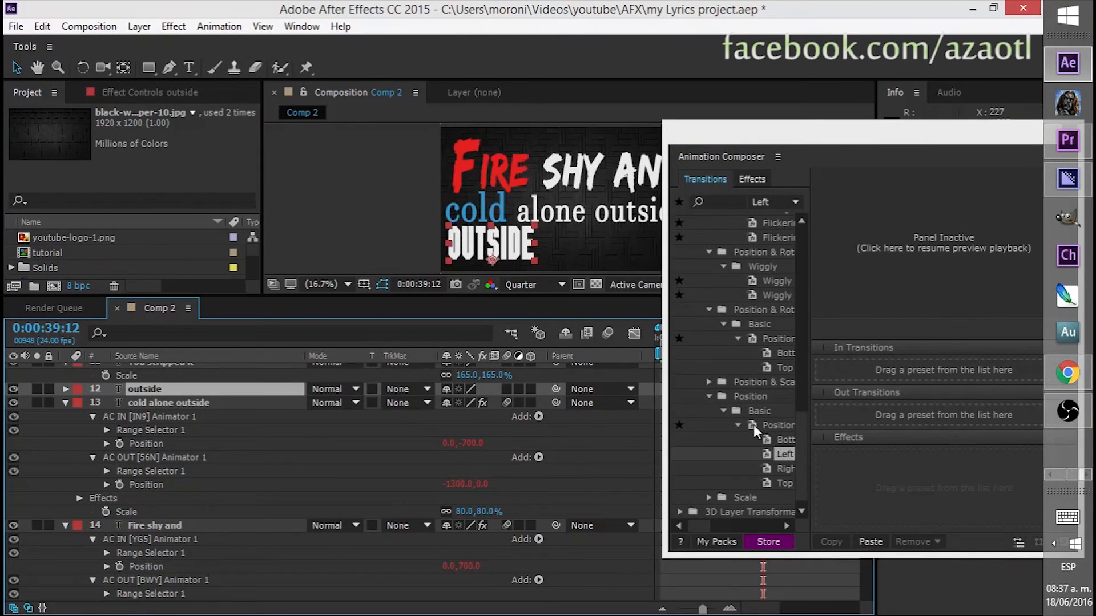
pyautogui.click(708, 497)
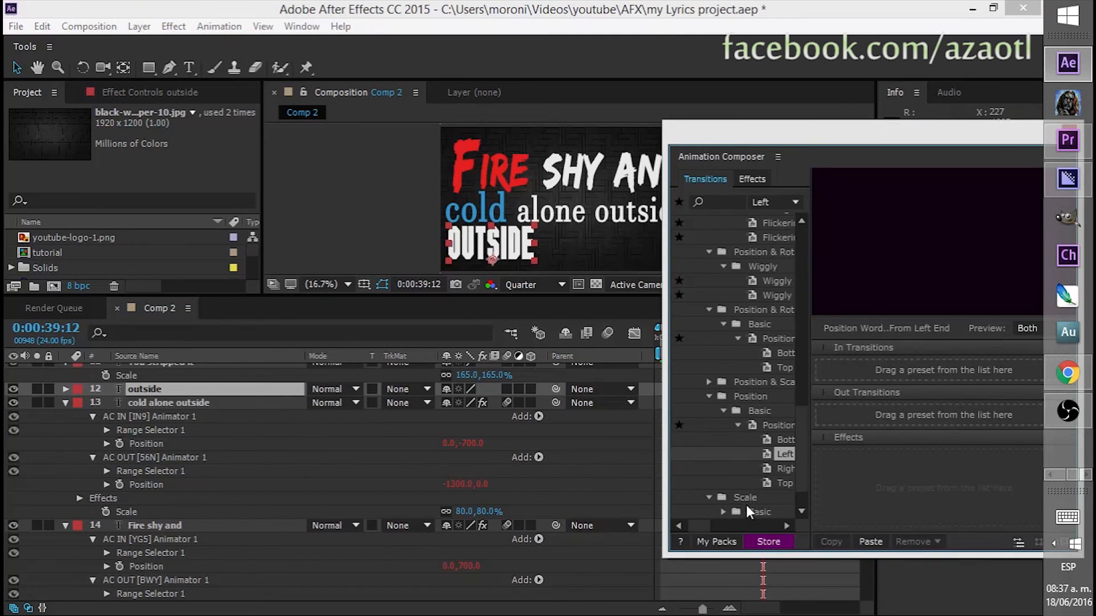
pyautogui.scroll(-1, 746, 505)
pyautogui.click(724, 484)
pyautogui.click(769, 497)
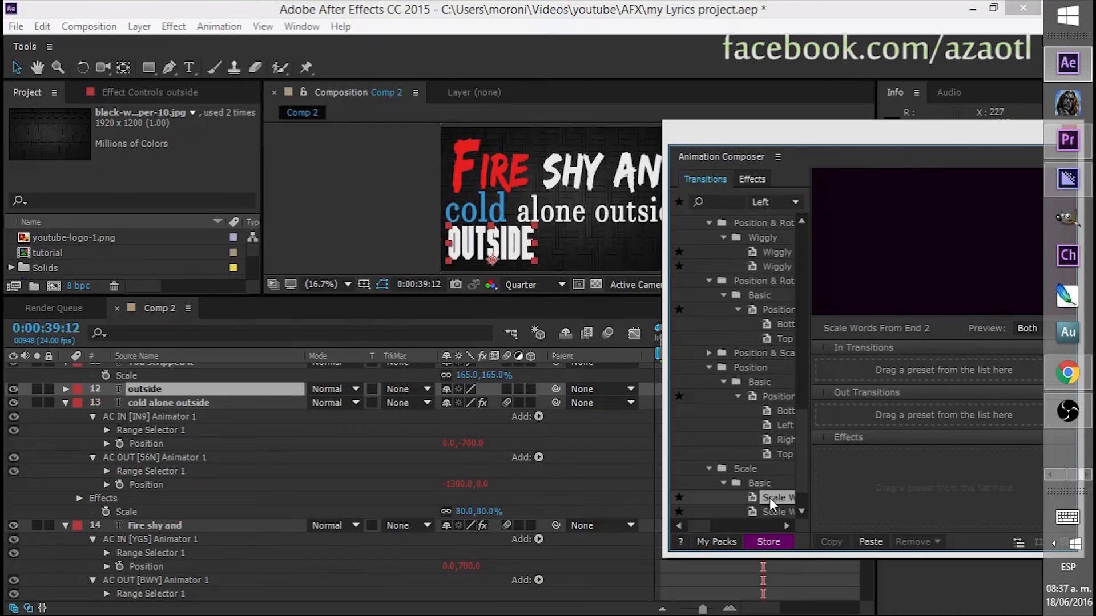
pyautogui.click(766, 509)
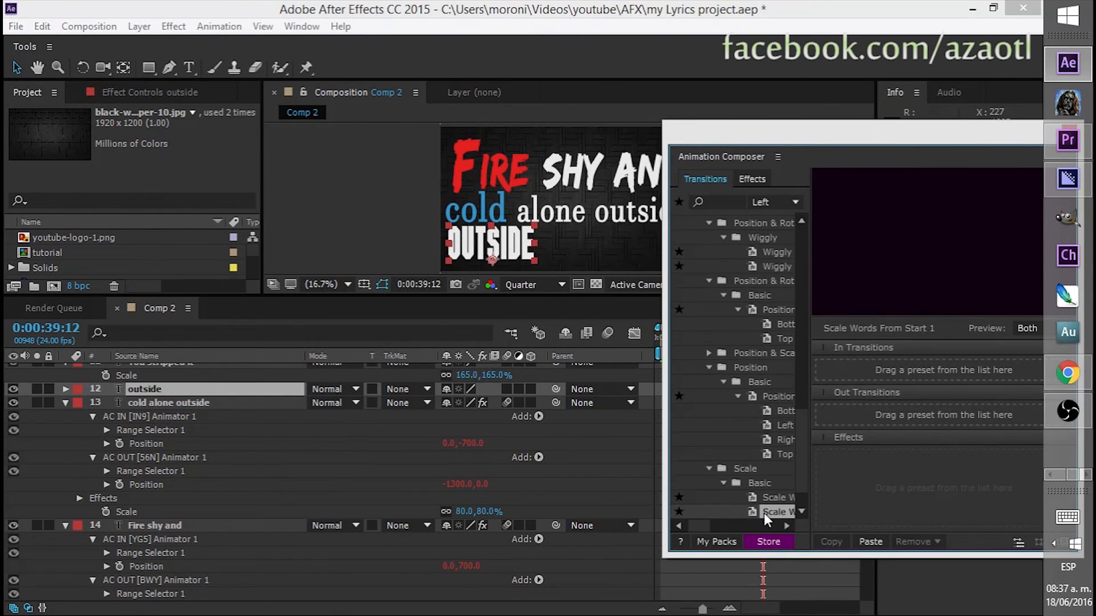
pyautogui.scroll(5, 735, 455)
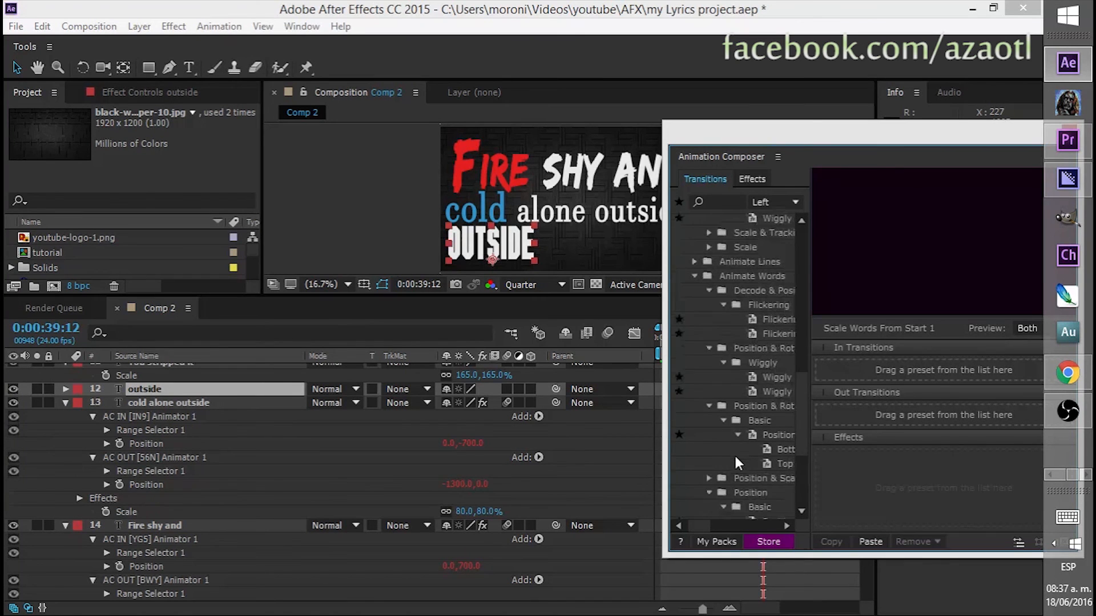
pyautogui.scroll(6, 735, 457)
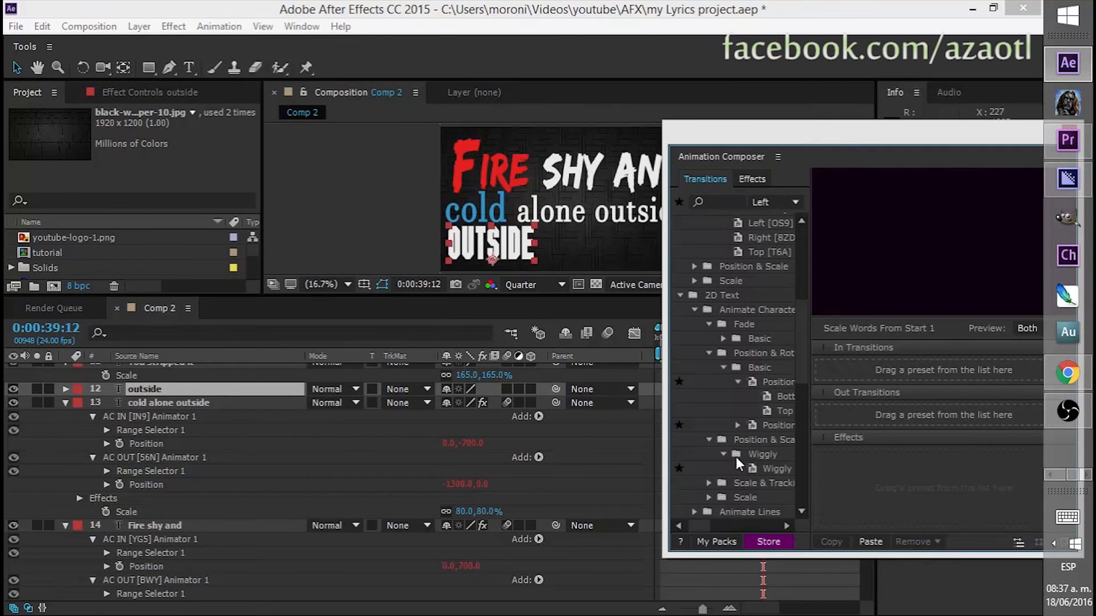
pyautogui.scroll(7, 736, 451)
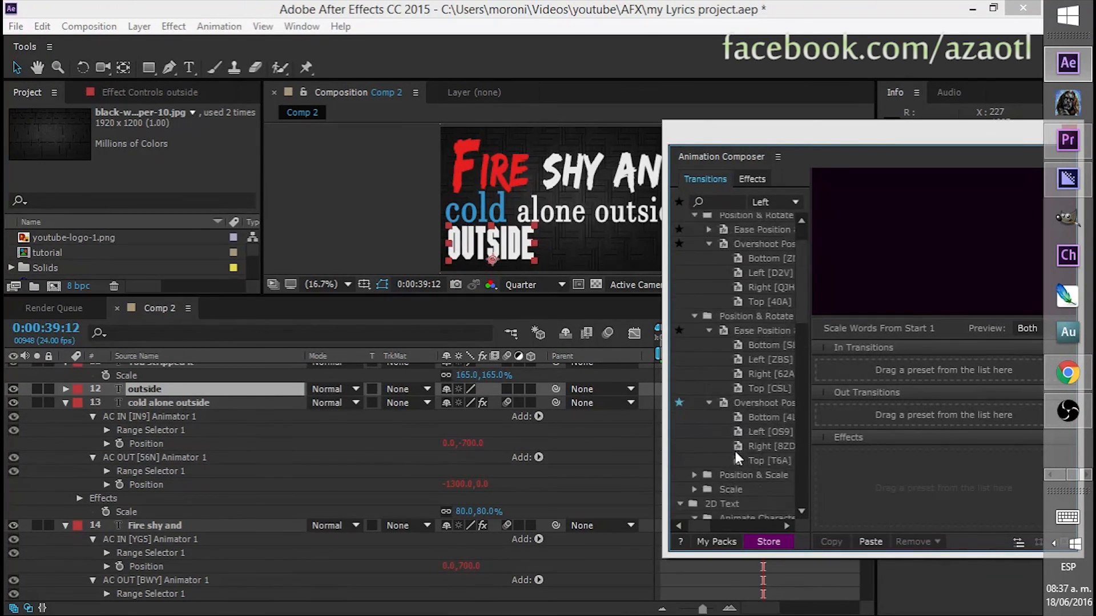
pyautogui.scroll(-6, 737, 450)
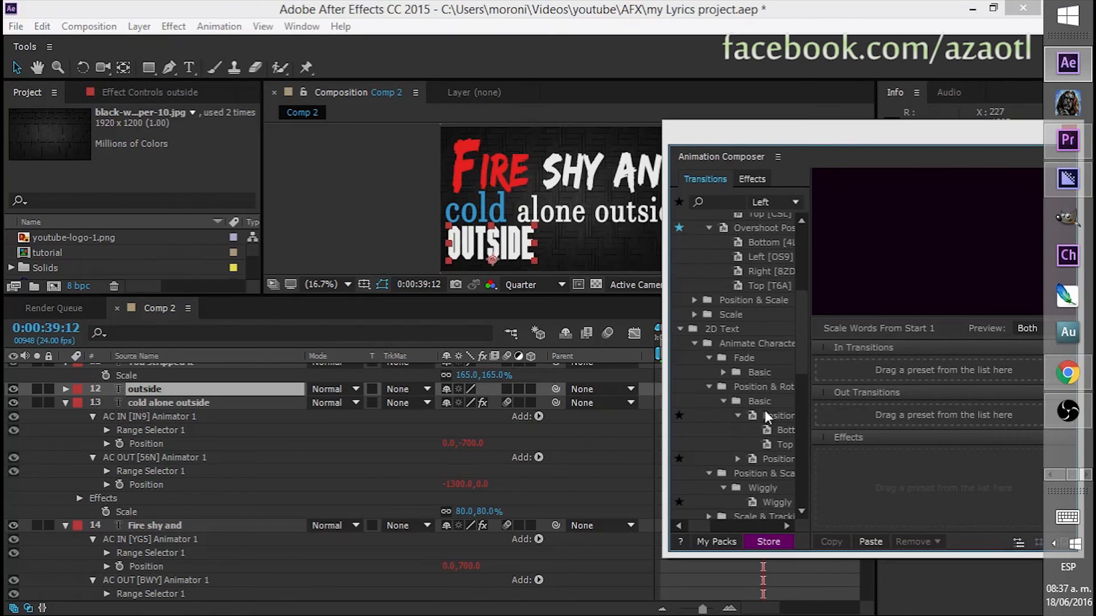
# Give "outside" Fade Characters From End 3 [V84] as in transition and Overshoot Position & Rotate From Right 1 [8ZD] as out transition
pyautogui.click(723, 372)
pyautogui.click(774, 388)
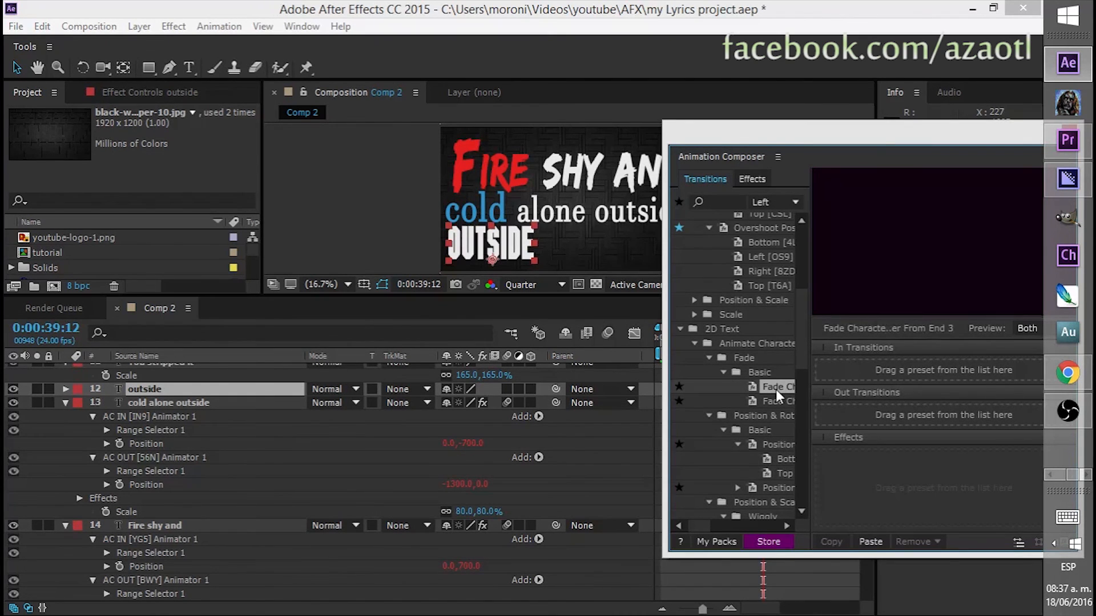
pyautogui.moveTo(772, 388); pyautogui.dragTo(879, 369)
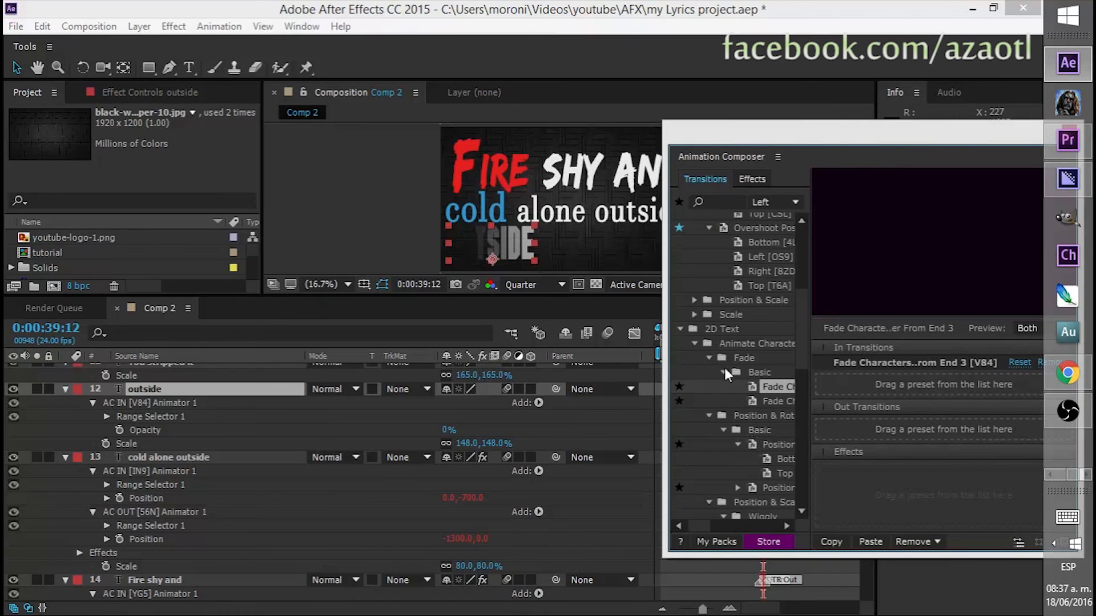
pyautogui.scroll(3, 725, 370)
pyautogui.click(740, 378)
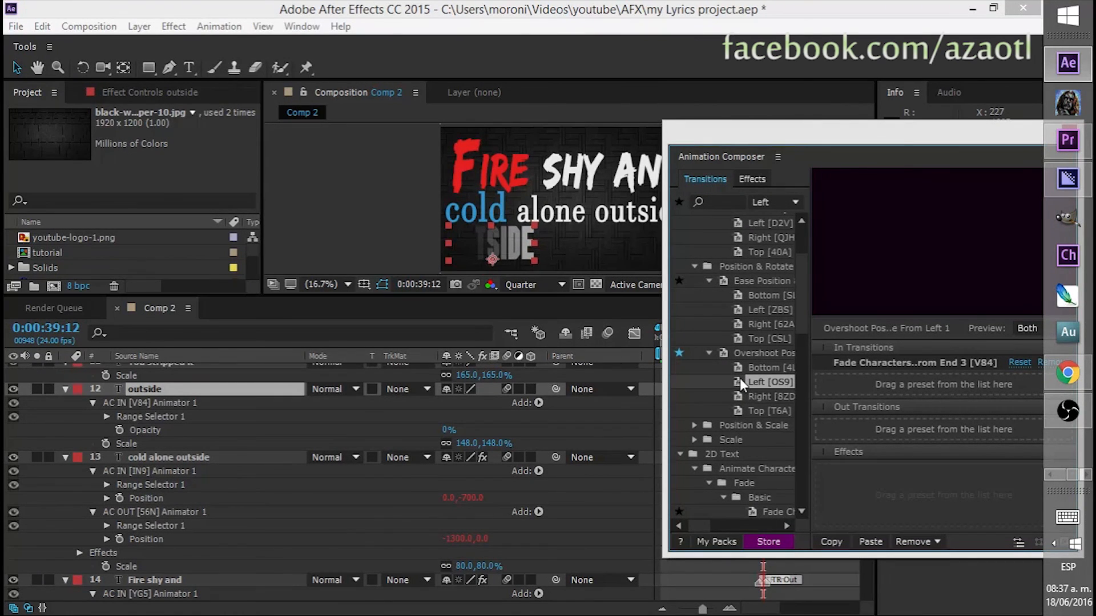
pyautogui.moveTo(737, 378); pyautogui.dragTo(871, 426)
pyautogui.click(759, 396)
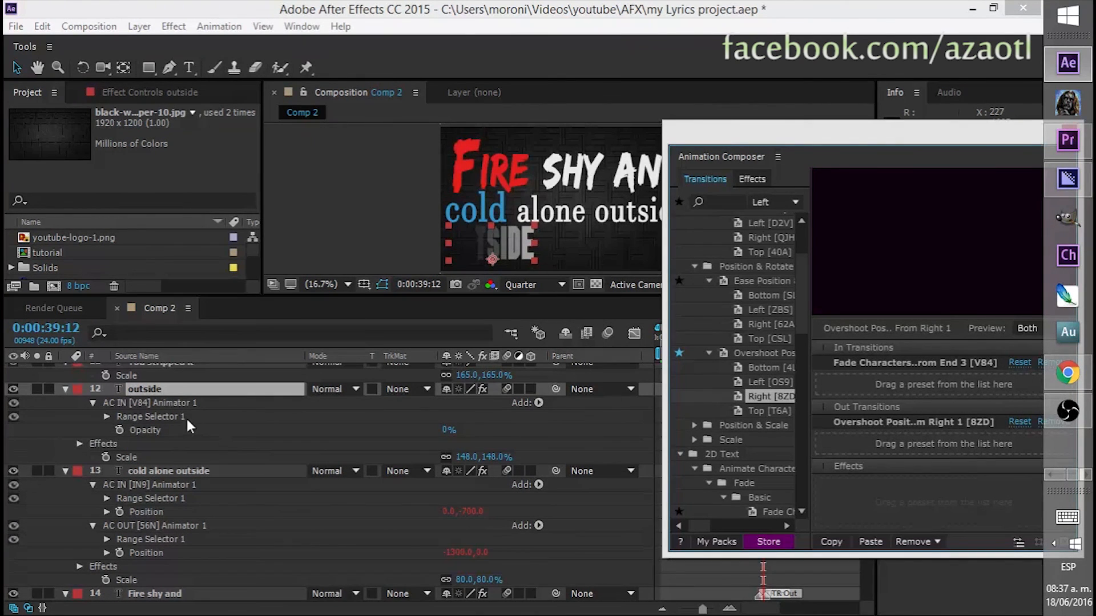
# At 0:00:43:13, give "You stripped it" the Overshoot Position & Rotate presets From Bottom 1 [4LC] in and From Top 1 [T6A] out
pyautogui.click(152, 368)
pyautogui.scroll(3, 186, 409)
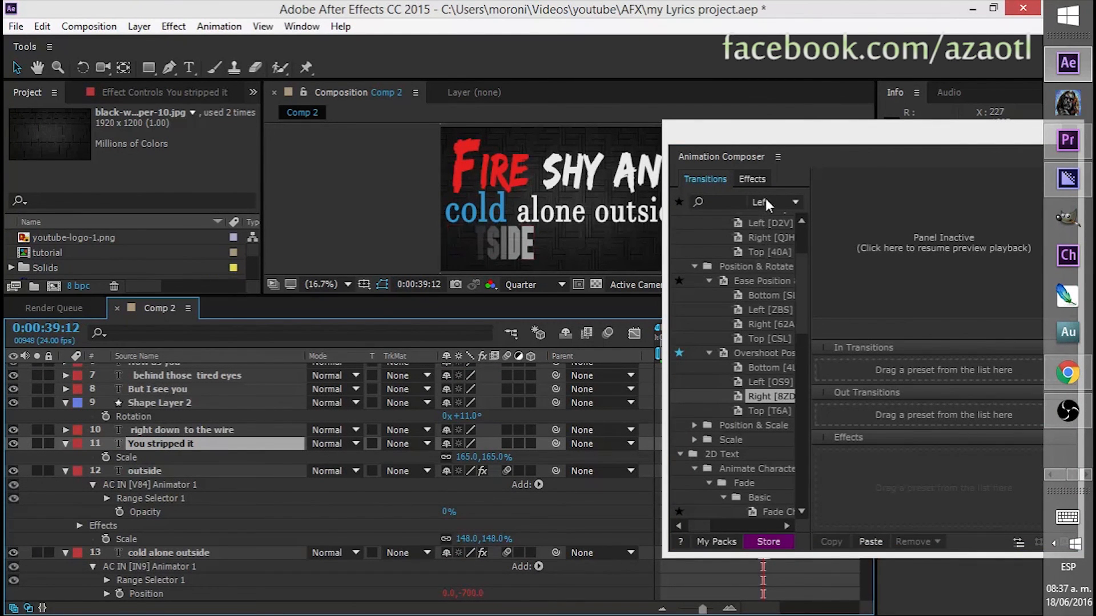
pyautogui.moveTo(768, 137); pyautogui.dragTo(325, 173)
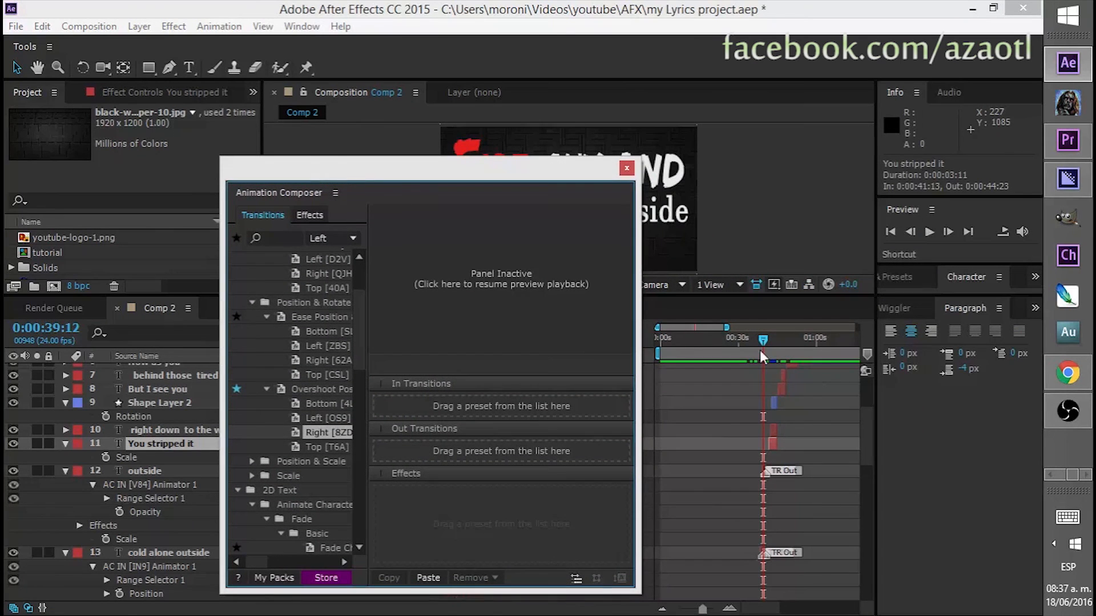
pyautogui.moveTo(765, 340); pyautogui.dragTo(776, 342)
pyautogui.click(456, 158)
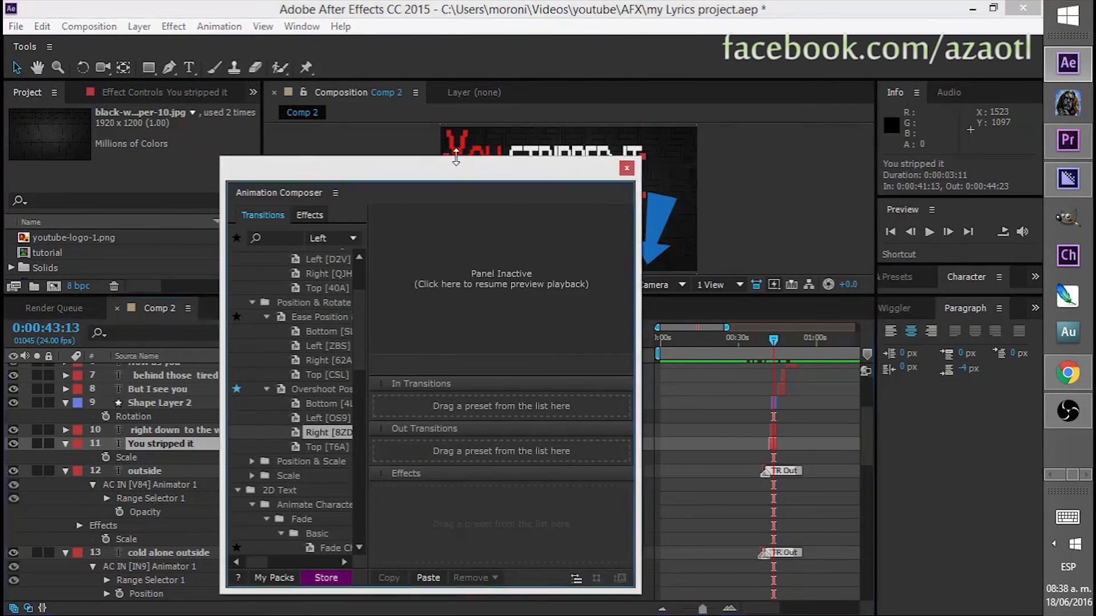
pyautogui.moveTo(401, 166); pyautogui.dragTo(895, 105)
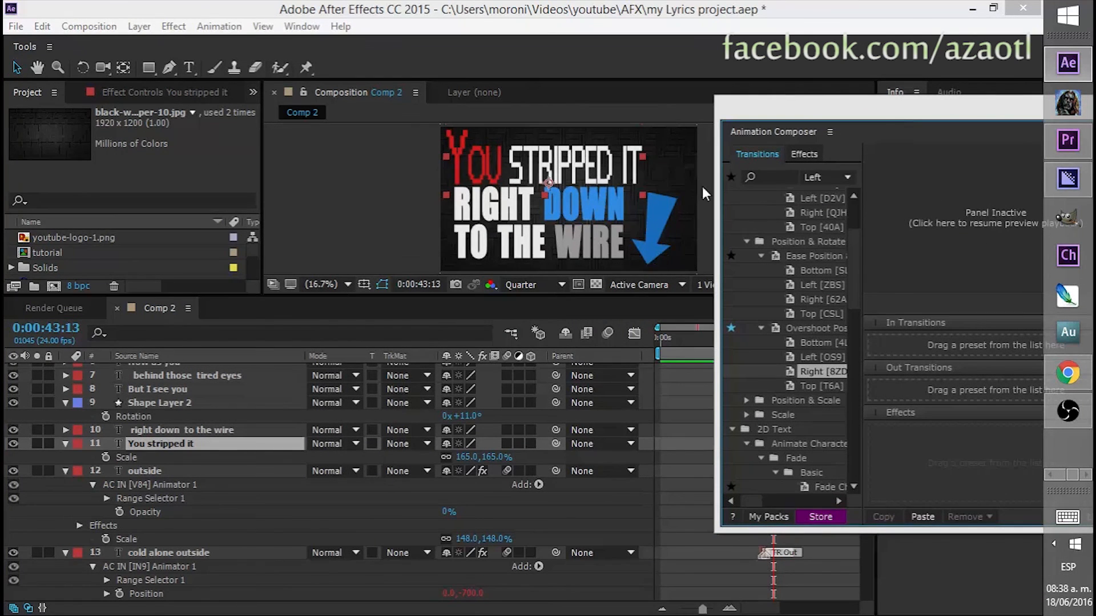
pyautogui.click(793, 369)
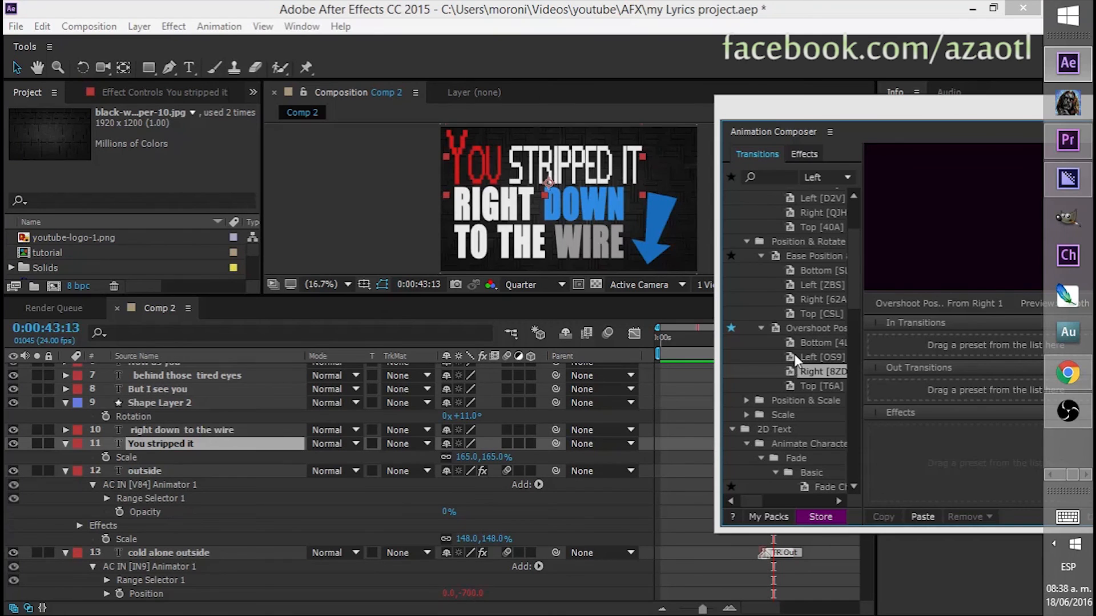
pyautogui.click(791, 344)
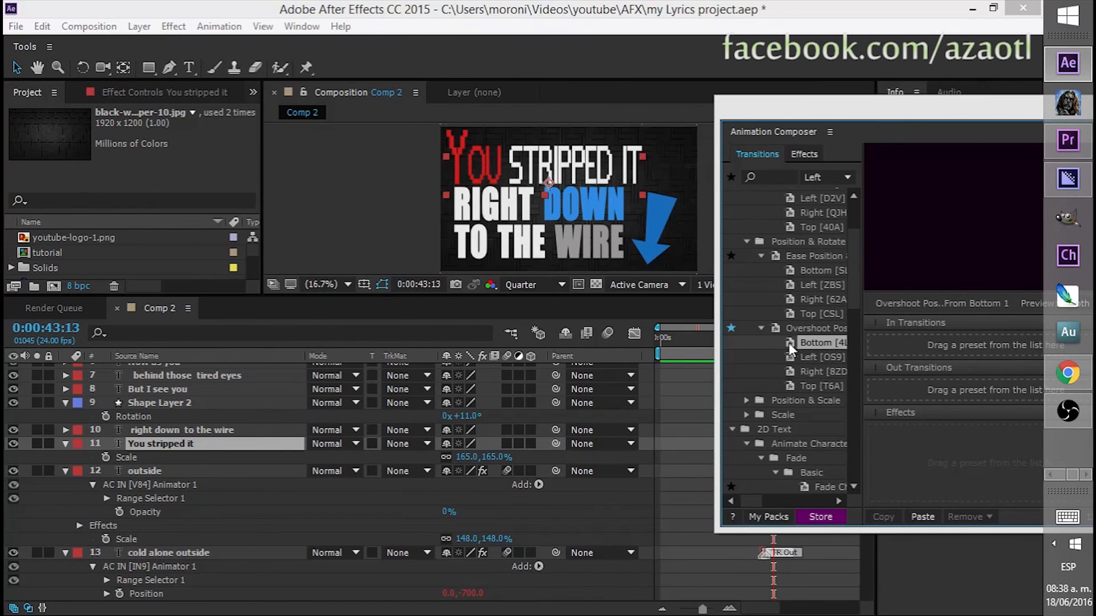
pyautogui.moveTo(789, 343); pyautogui.dragTo(960, 349)
pyautogui.moveTo(796, 384); pyautogui.dragTo(906, 399)
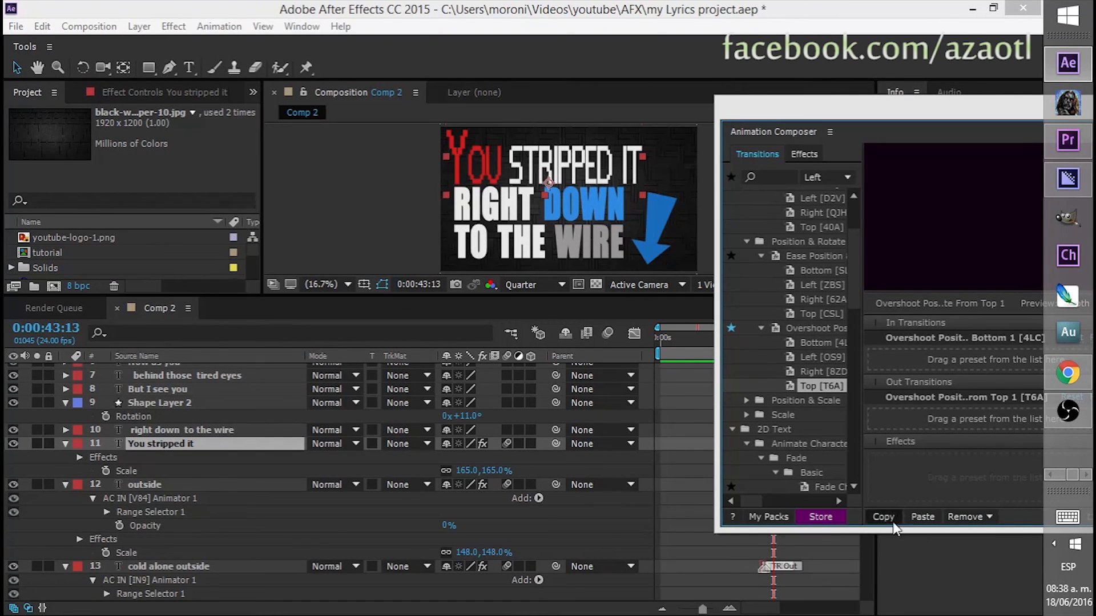
# Apply the copied transitions of "You stripped it" to the "right down to the wire" layer
pyautogui.click(207, 428)
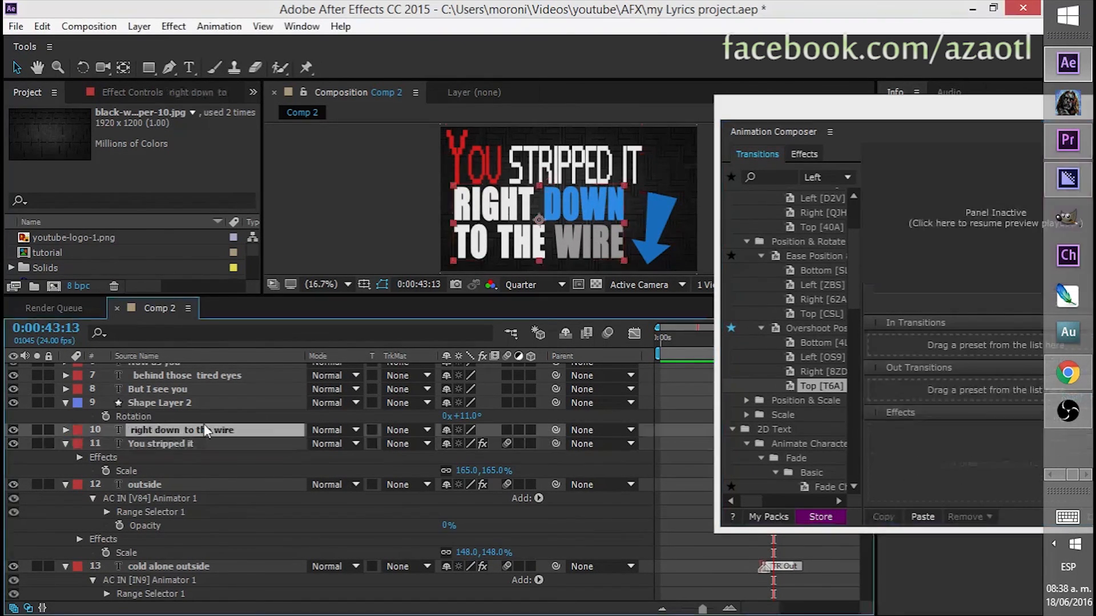
pyautogui.click(921, 517)
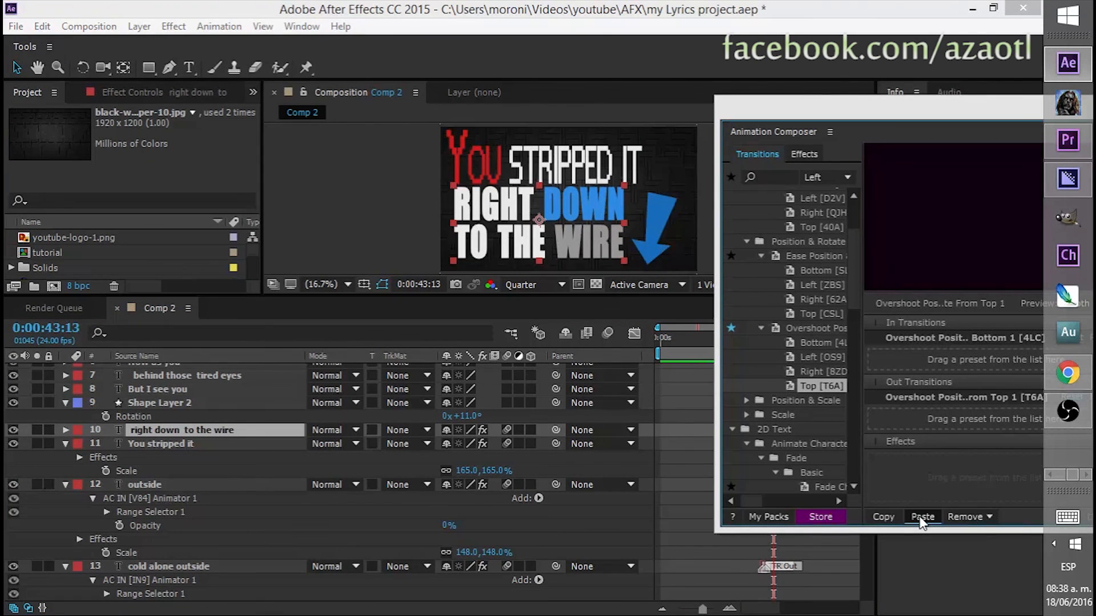
# Give the arrow's Shape Layer 2 the Overshoot Position & Rotate presets From Left 1 [OS9] in and From Right 1 [8ZD] out
pyautogui.click(153, 403)
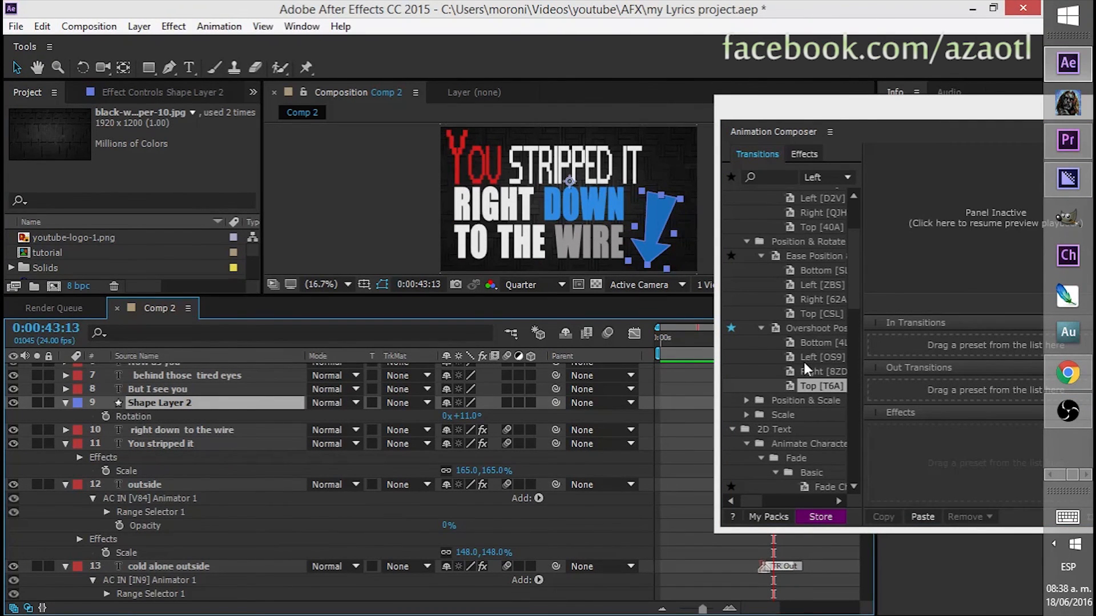
pyautogui.click(791, 369)
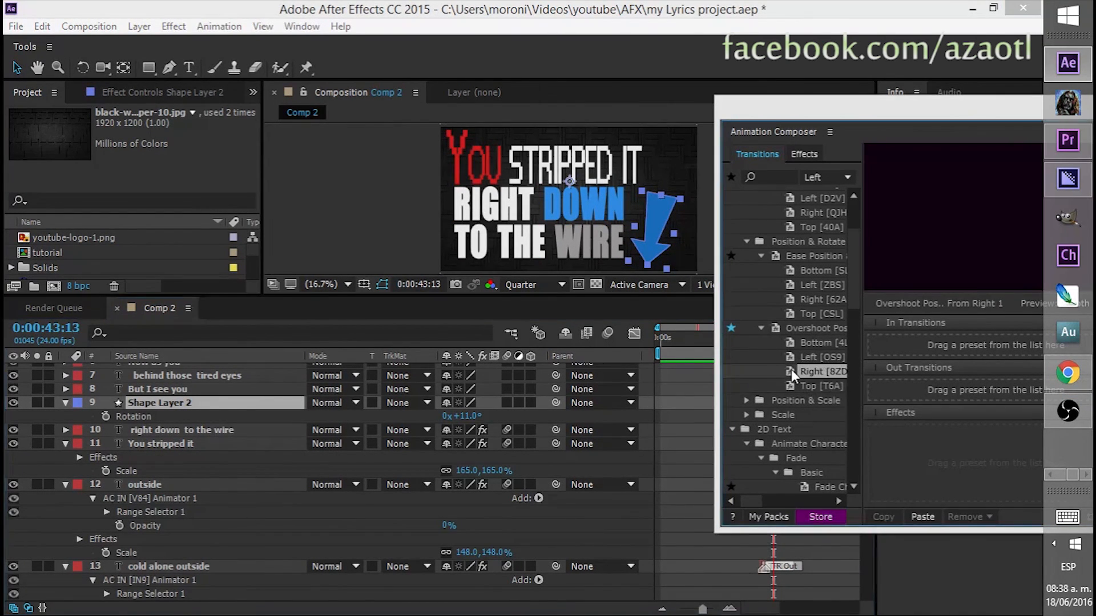
pyautogui.click(791, 356)
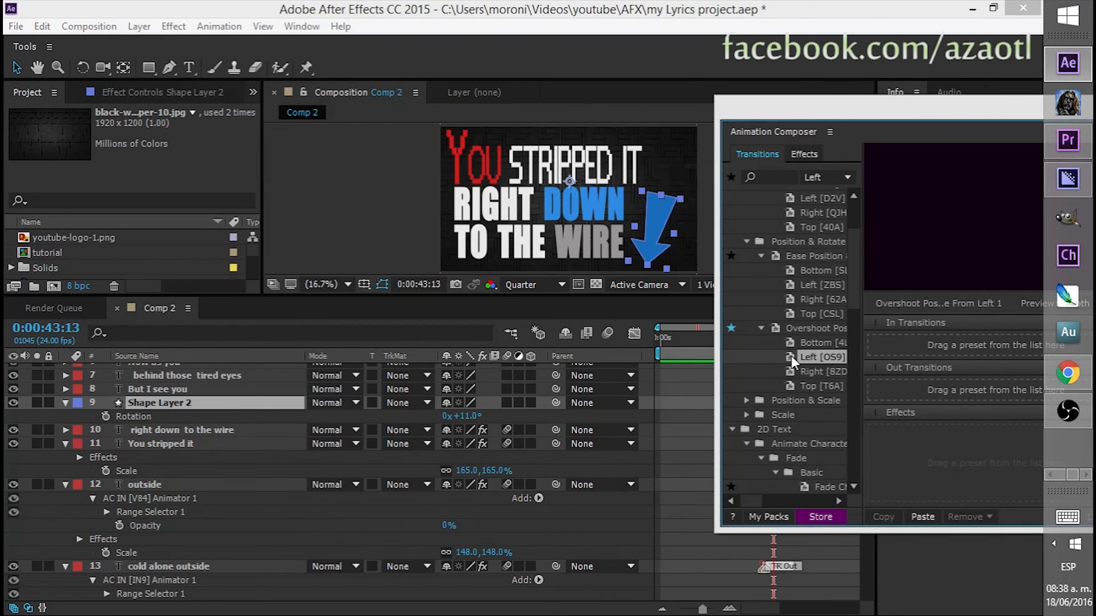
pyautogui.moveTo(791, 355); pyautogui.dragTo(920, 341)
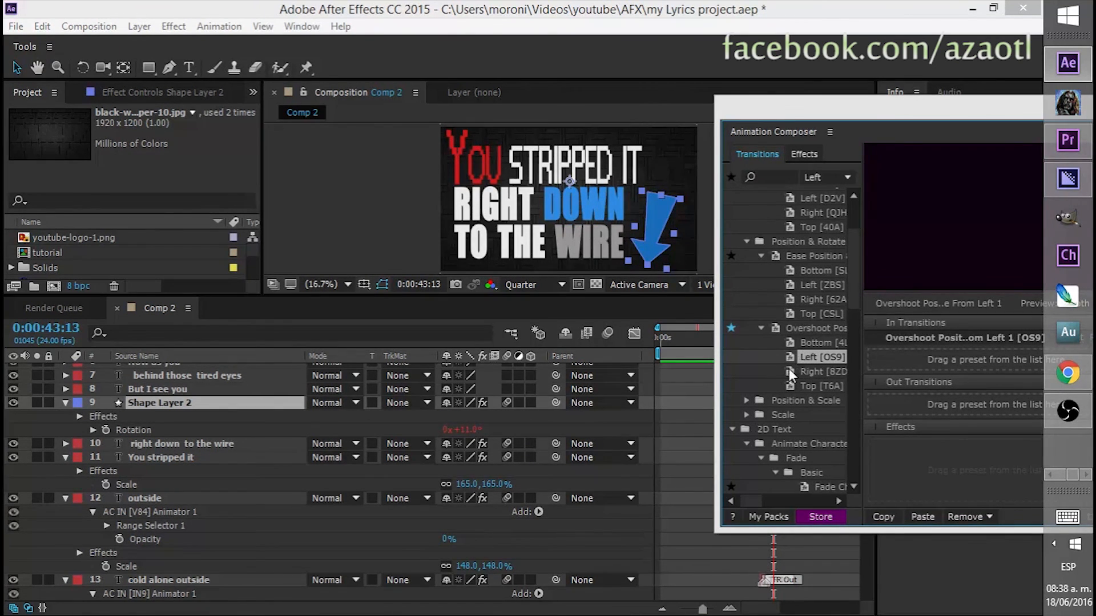
pyautogui.moveTo(788, 369); pyautogui.dragTo(908, 395)
# At 0:00:46:22, give "But I see you" Scale Words From Start 1 [YG6] in and Position Words From Bottom End [YG5] out
pyautogui.click(139, 392)
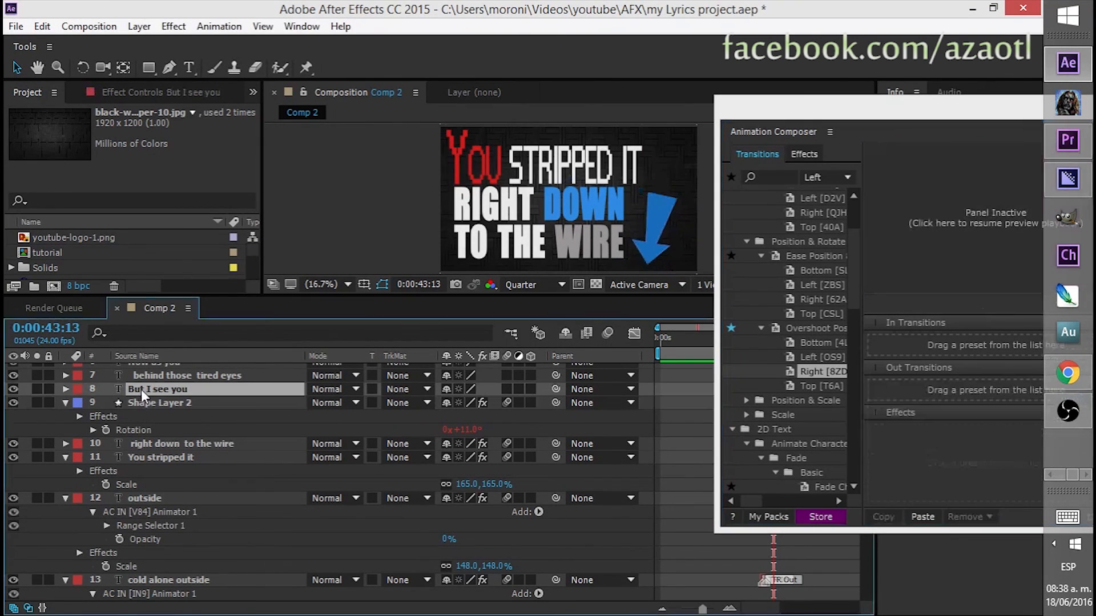
pyautogui.moveTo(825, 115); pyautogui.dragTo(341, 167)
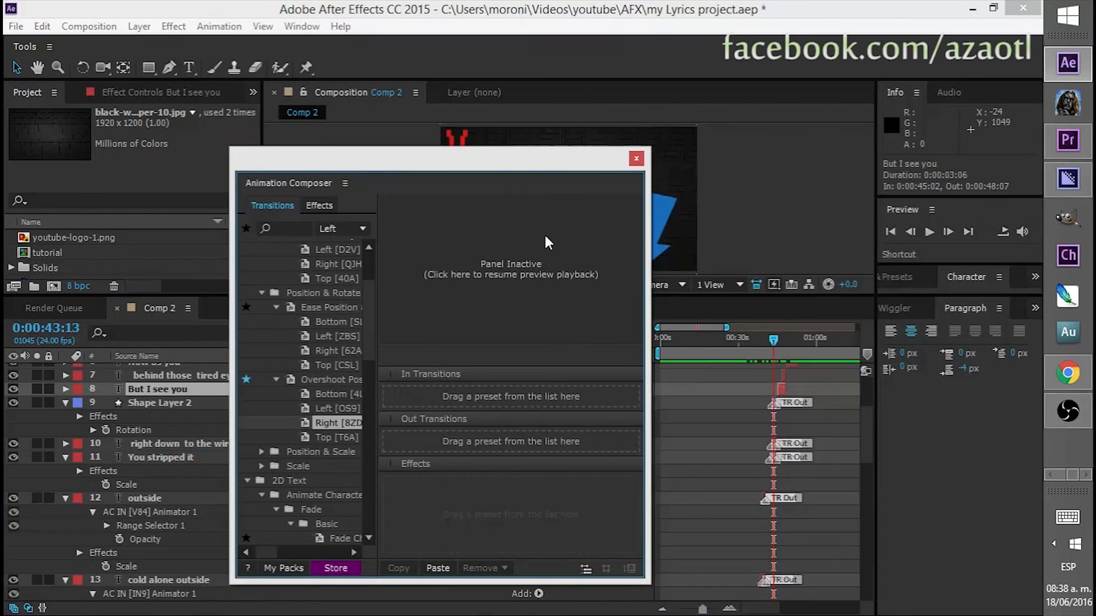
pyautogui.click(777, 339)
pyautogui.moveTo(779, 339); pyautogui.dragTo(781, 340)
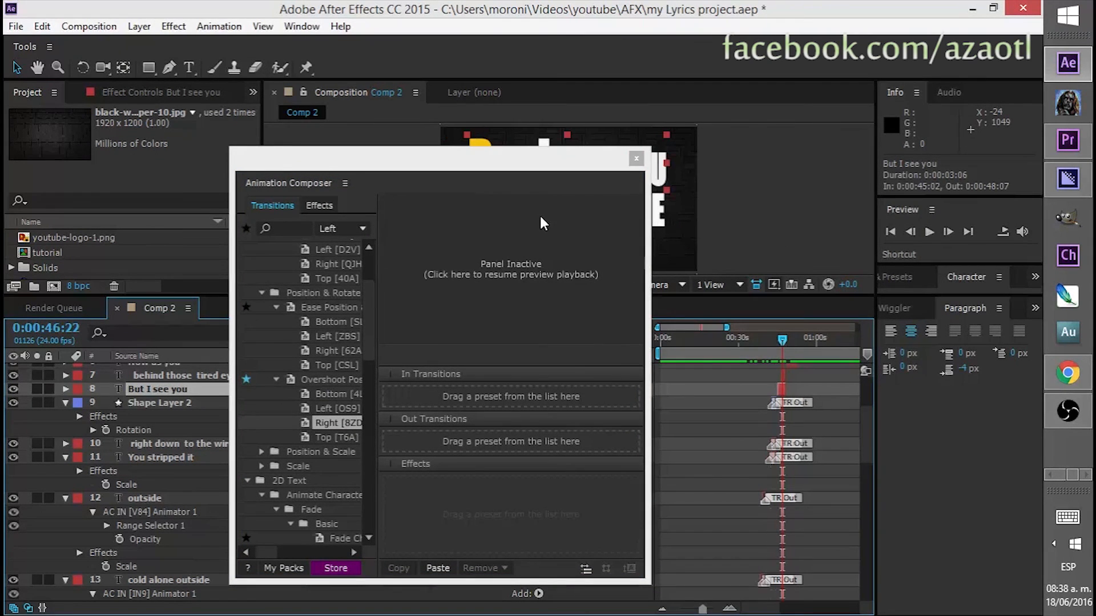
pyautogui.moveTo(475, 160); pyautogui.dragTo(947, 124)
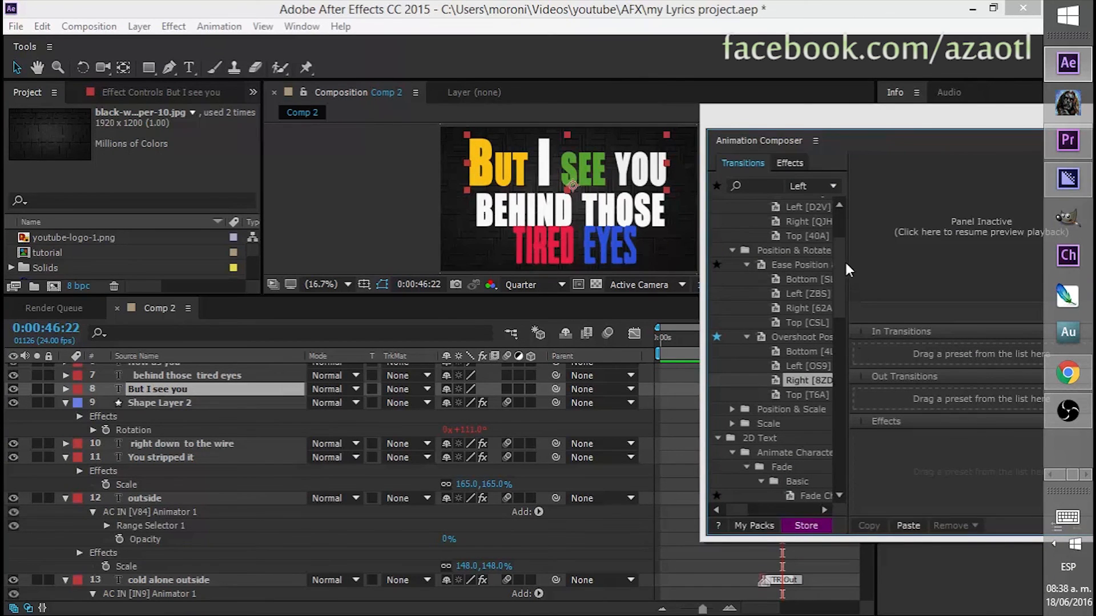
pyautogui.moveTo(844, 260); pyautogui.dragTo(839, 434)
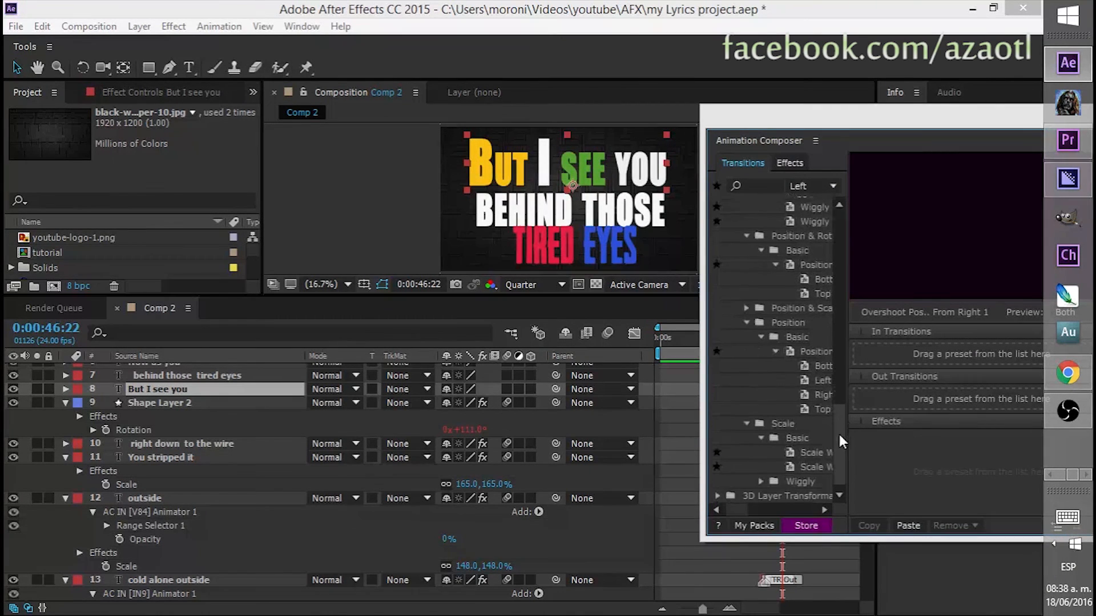
pyautogui.click(805, 466)
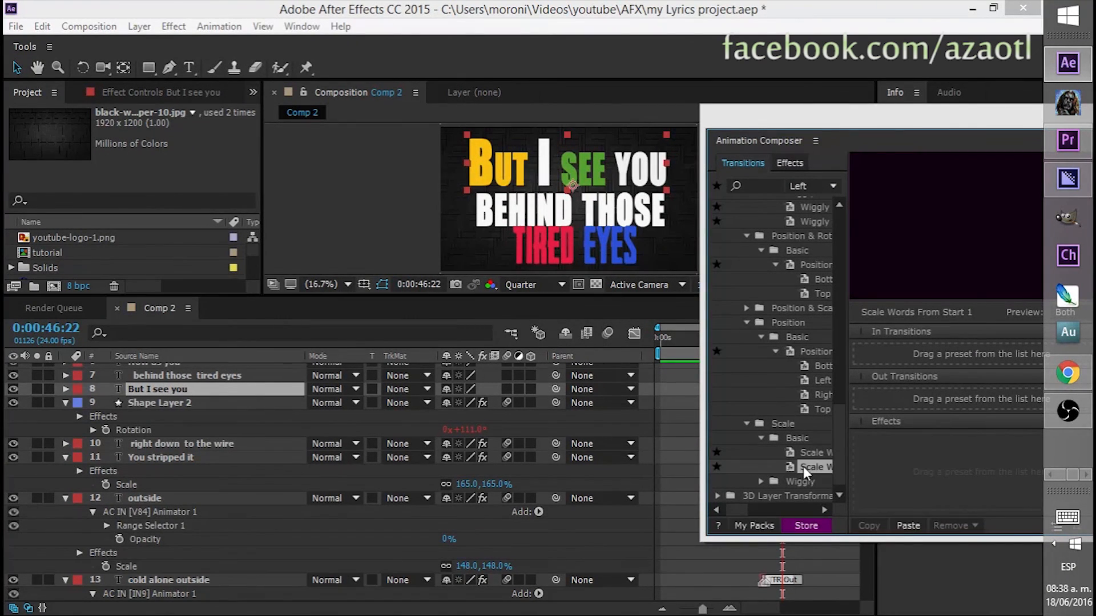
pyautogui.moveTo(796, 468); pyautogui.dragTo(895, 347)
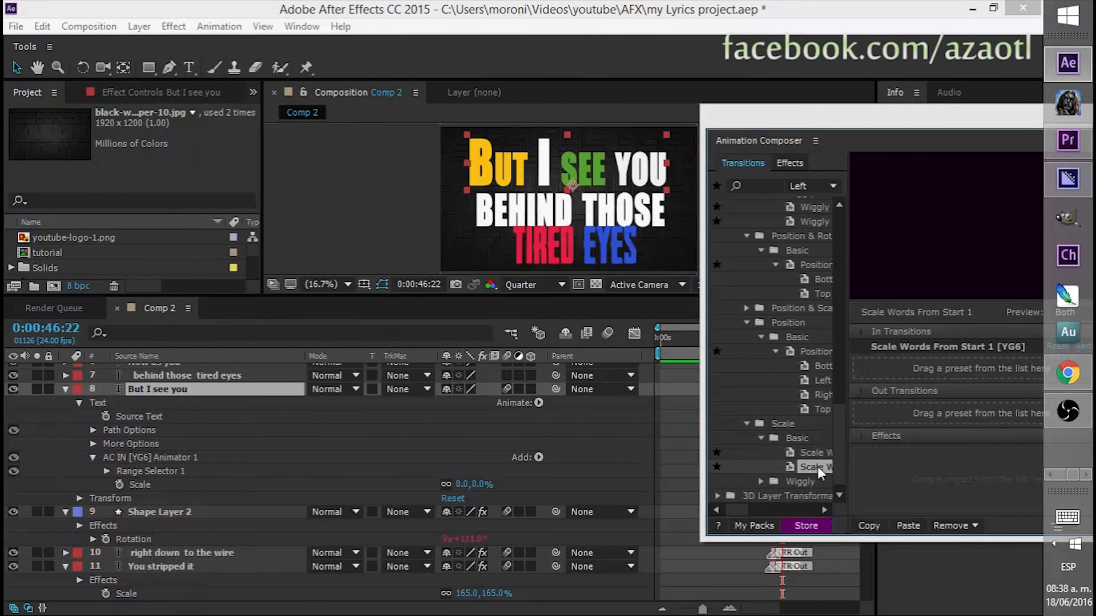
pyautogui.click(809, 399)
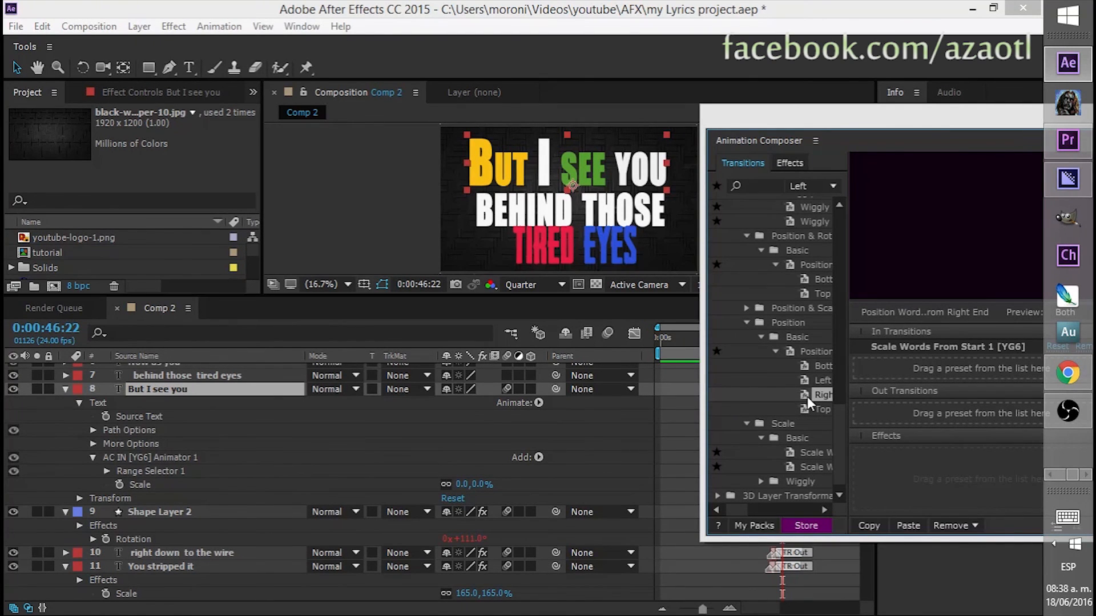
pyautogui.moveTo(803, 368); pyautogui.dragTo(882, 411)
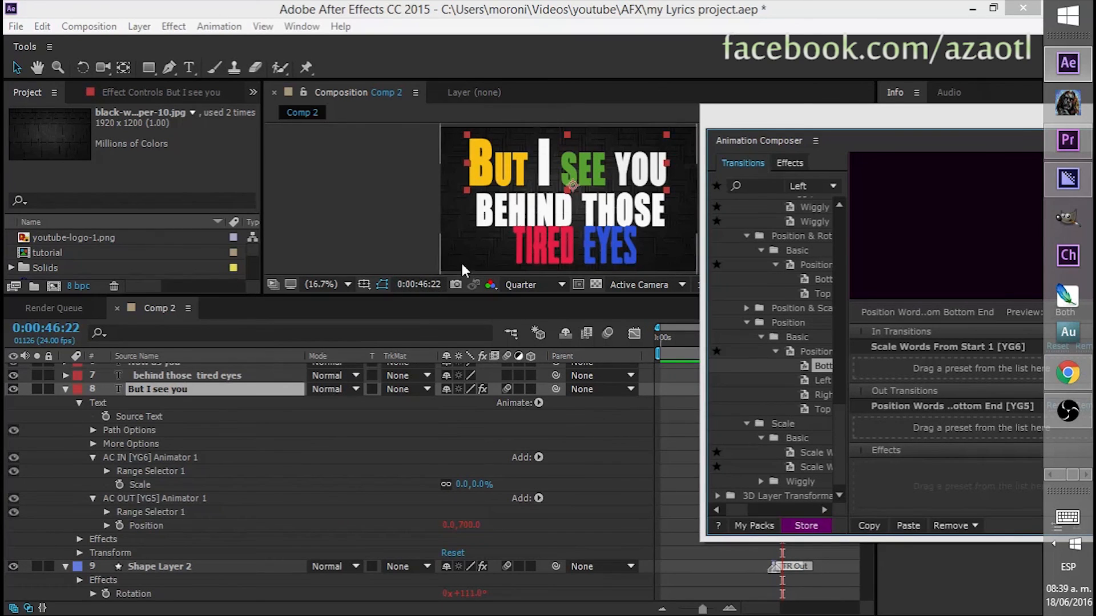
# Give the "behind those tired eyes" layer Position Words From Top End [IN9] in and Position Words From Bottom End [YG5] out
pyautogui.click(166, 376)
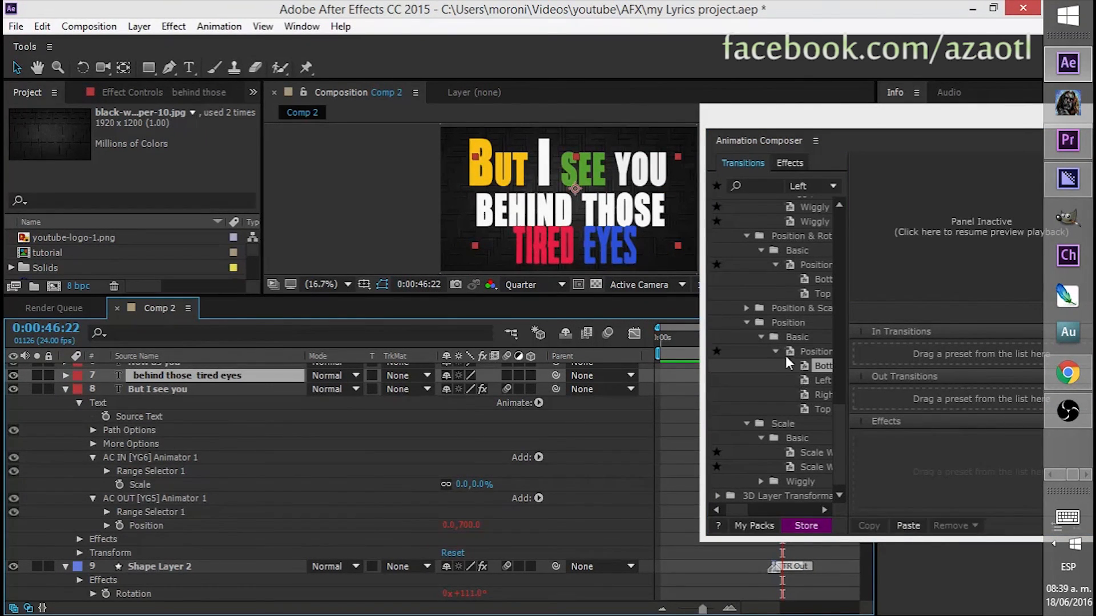
pyautogui.click(745, 309)
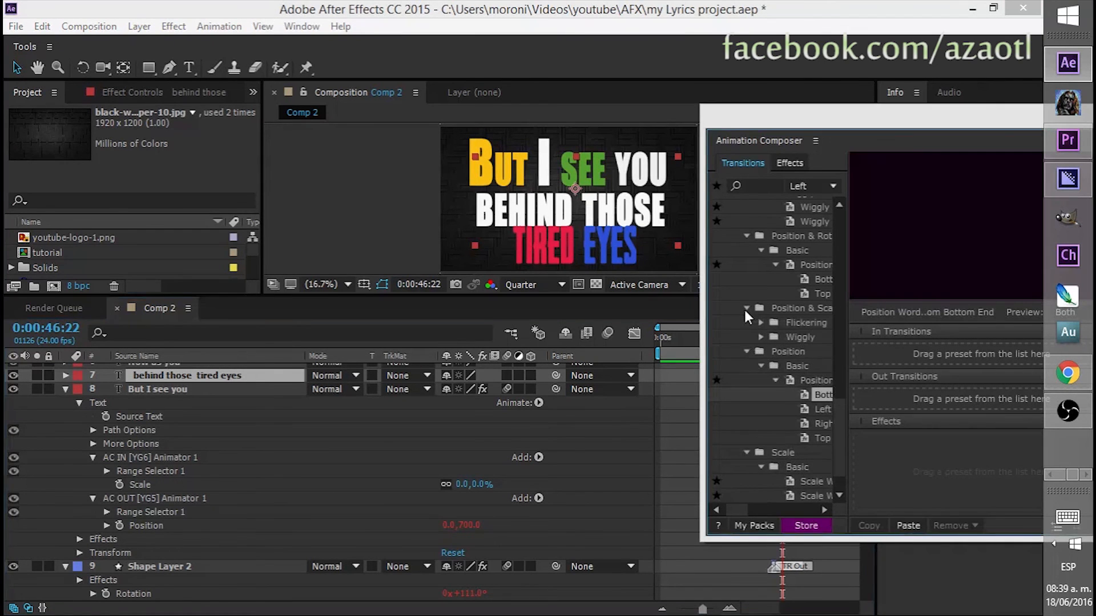
pyautogui.click(760, 324)
pyautogui.click(800, 337)
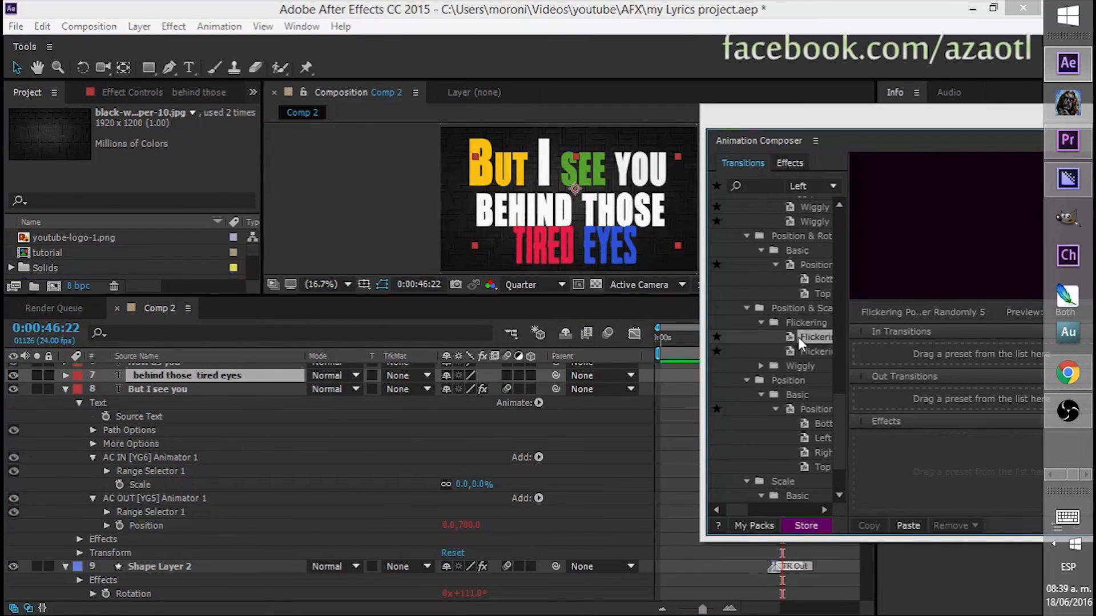
pyautogui.click(812, 452)
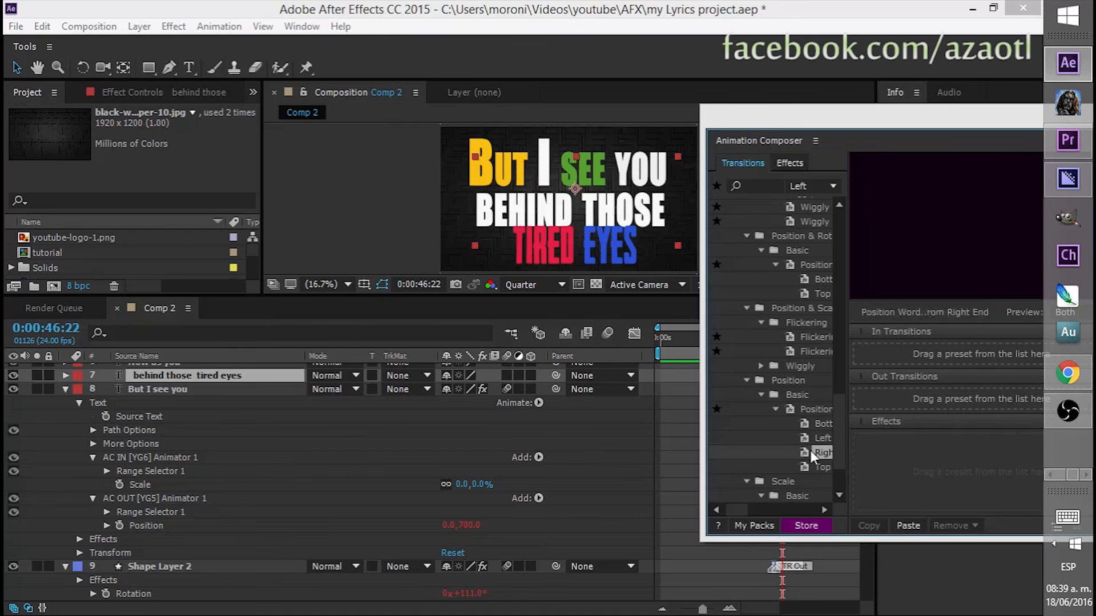
pyautogui.click(807, 465)
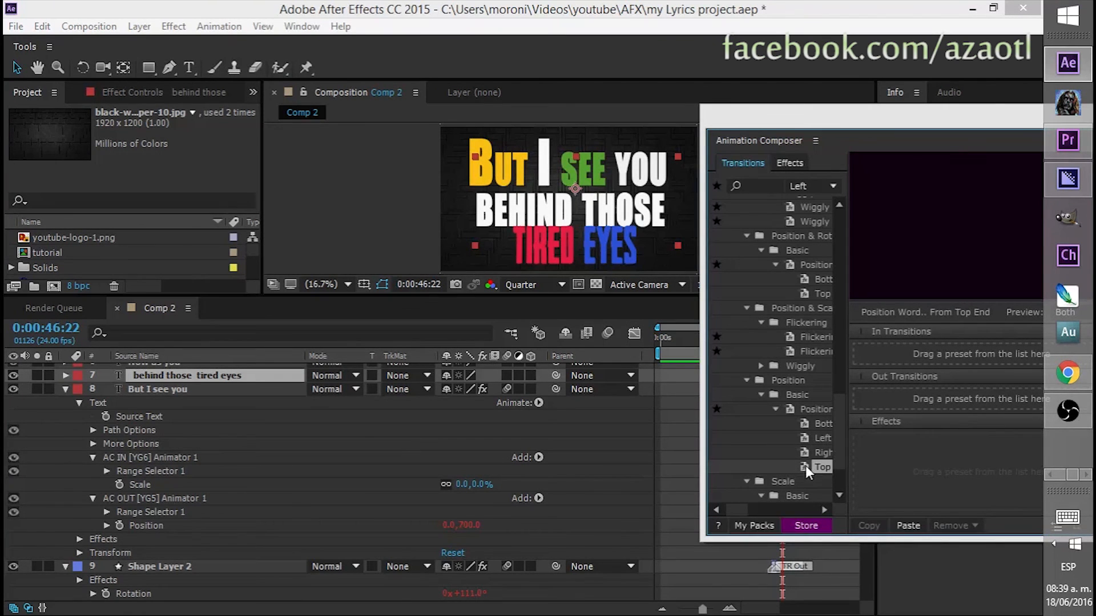
pyautogui.moveTo(823, 461); pyautogui.dragTo(916, 359)
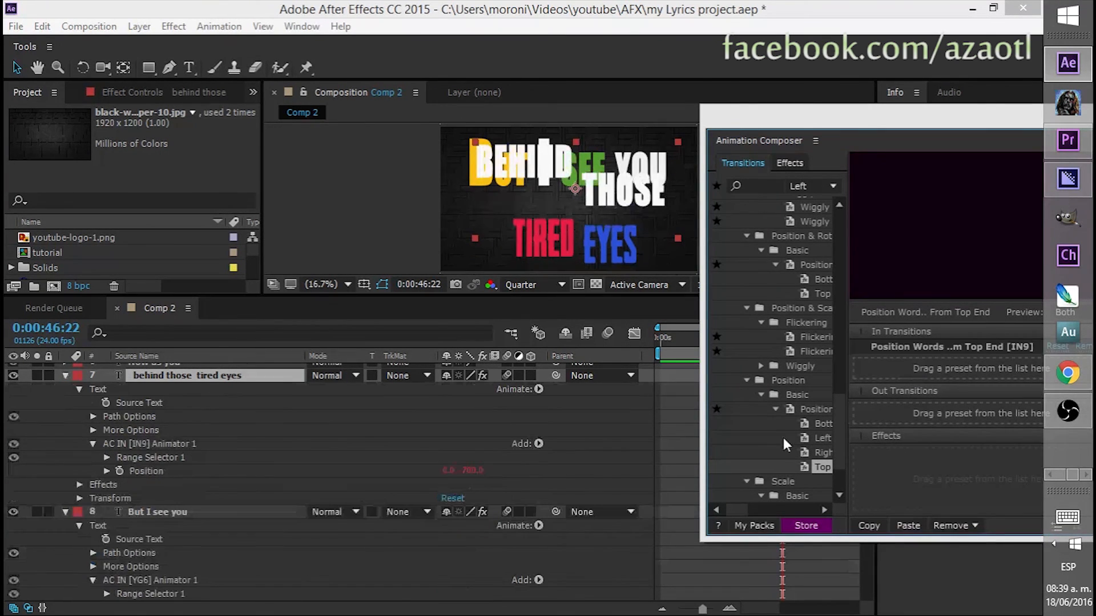
pyautogui.moveTo(807, 423); pyautogui.dragTo(913, 412)
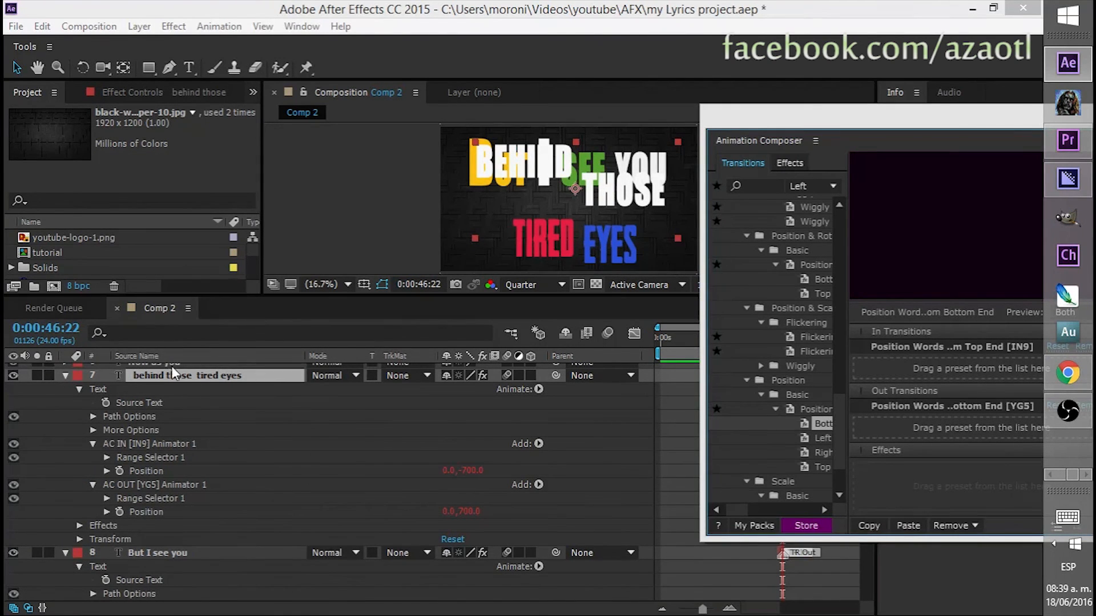
# Give the "Now as you" layer the Position Words From Left End [56N] in transition
pyautogui.scroll(2, 173, 369)
pyautogui.click(228, 440)
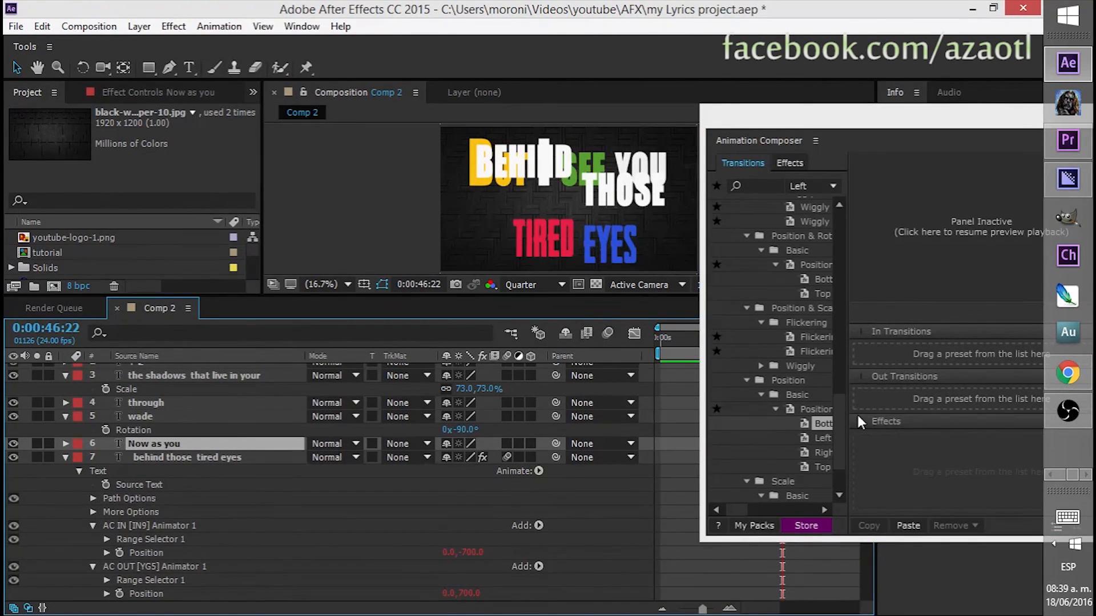
pyautogui.moveTo(805, 438); pyautogui.dragTo(850, 365)
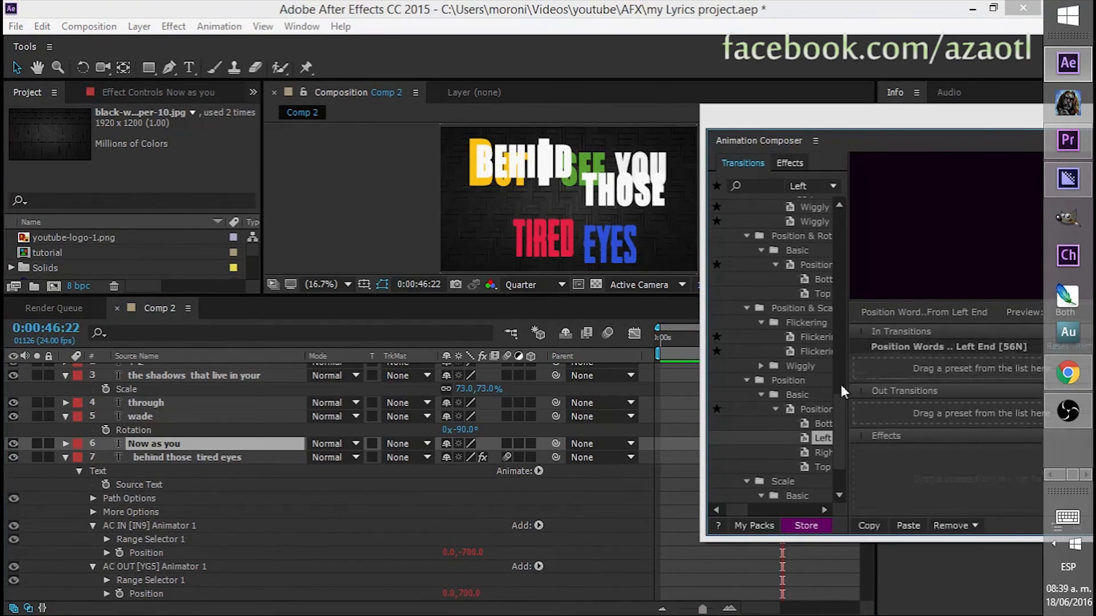
pyautogui.click(791, 222)
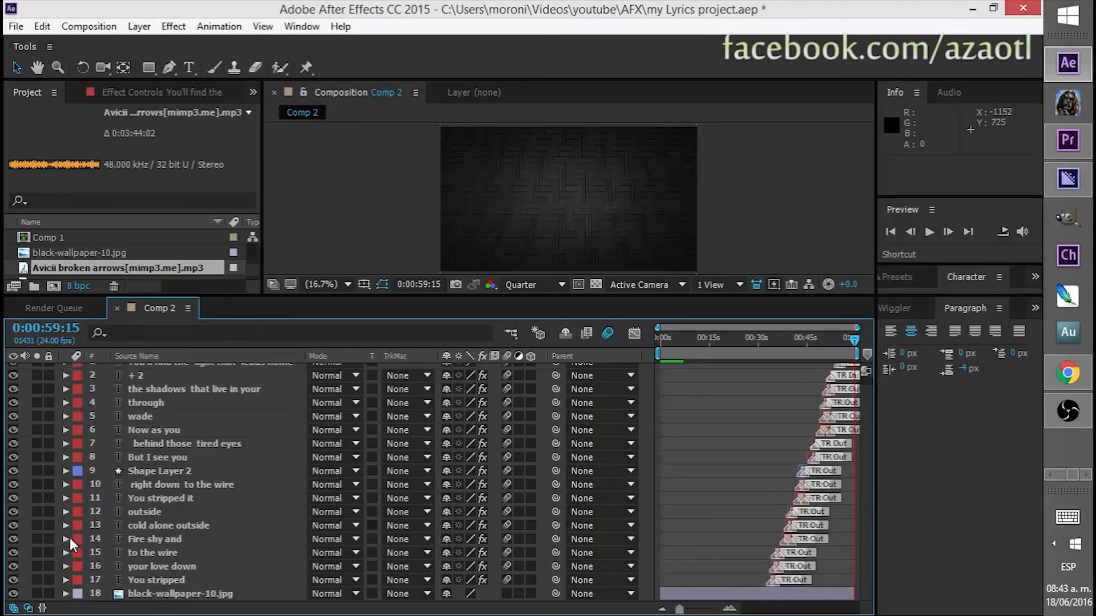
# Add the Avicii broken arrows audio below all layers of Comp 2 and scale the black-wallpaper-10.jpg layer to 121%
pyautogui.moveTo(26, 268); pyautogui.dragTo(127, 595)
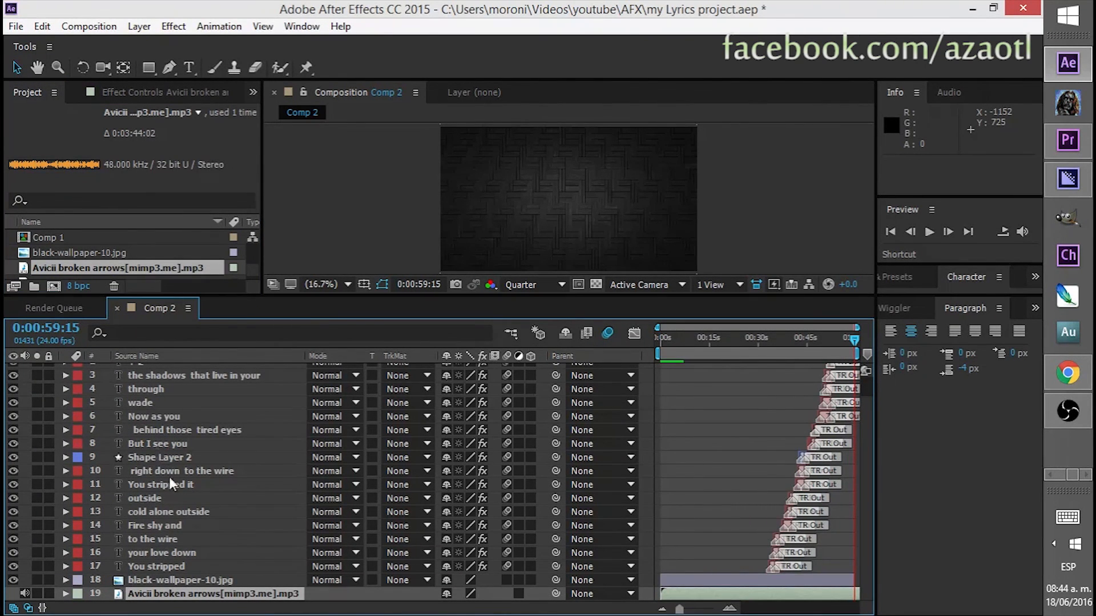
pyautogui.click(159, 581)
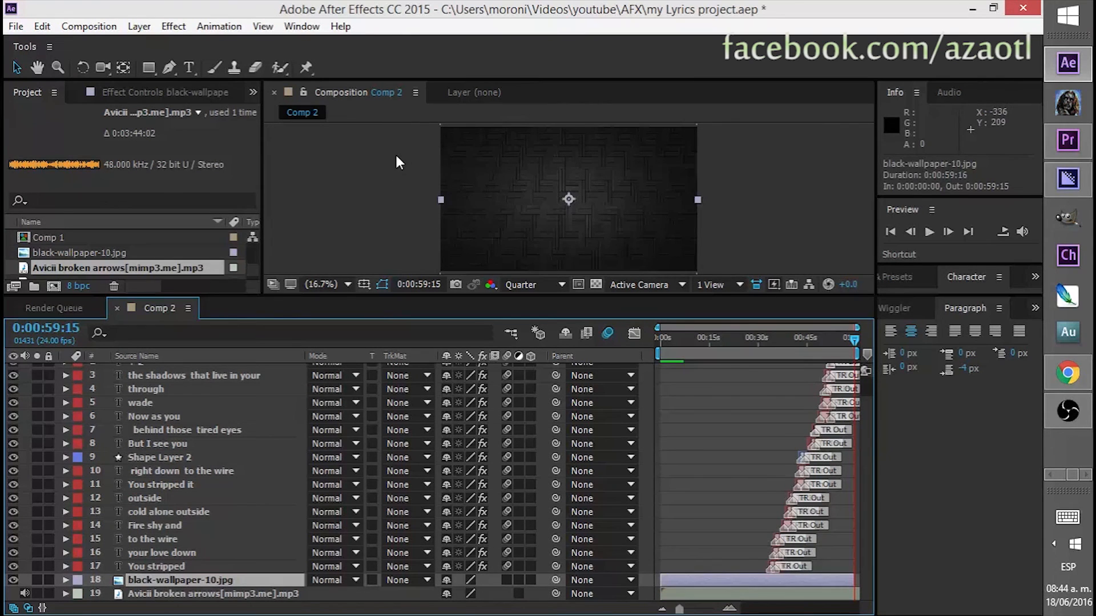
pyautogui.press('s')
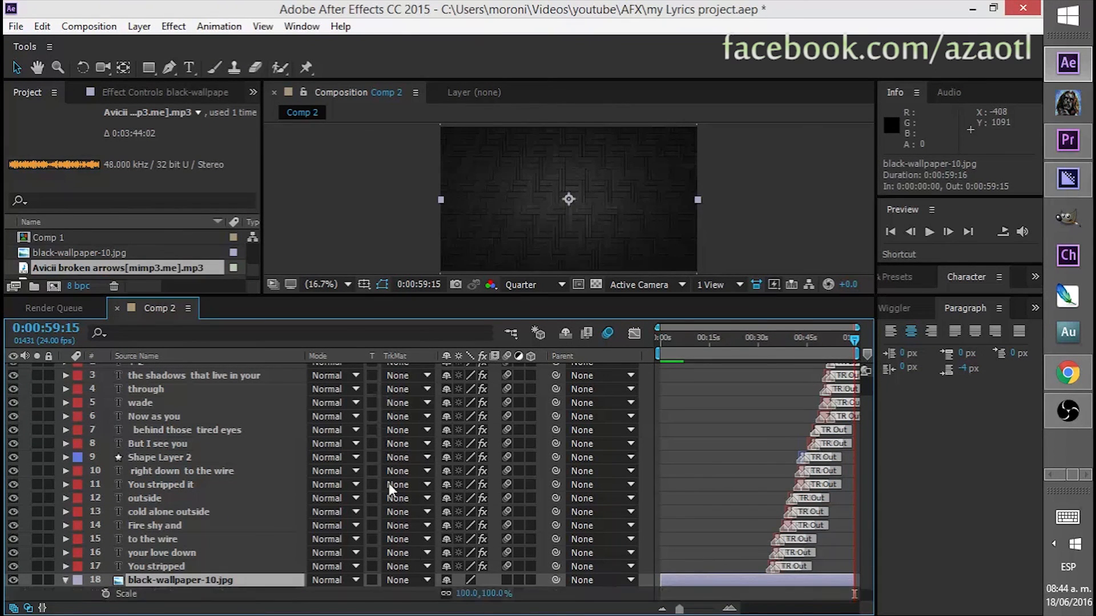
pyautogui.moveTo(464, 594); pyautogui.dragTo(479, 597)
pyautogui.press('Return')
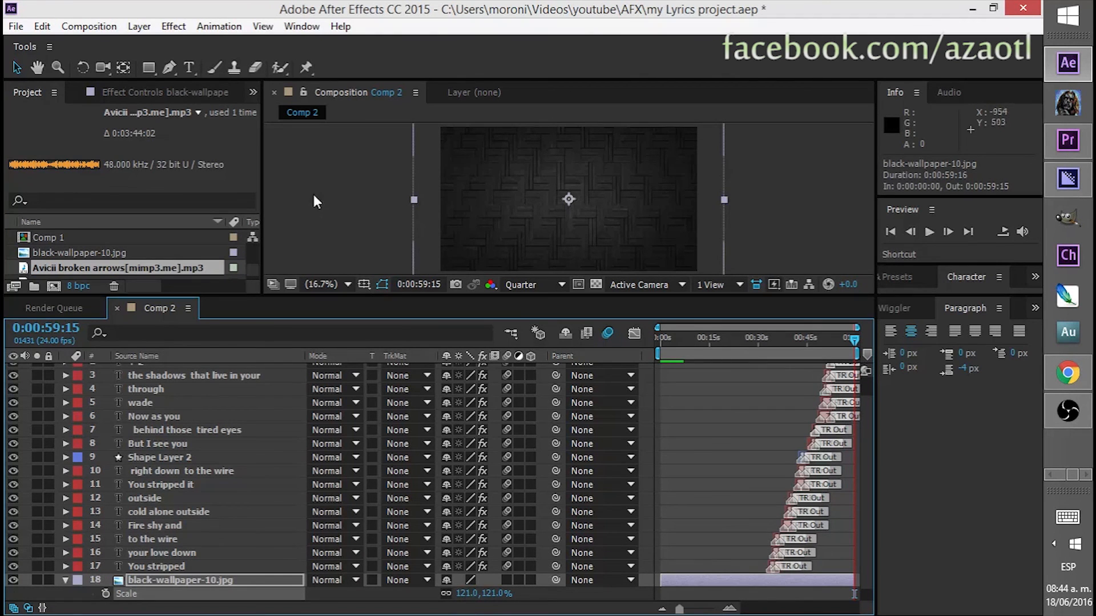
pyautogui.click(301, 26)
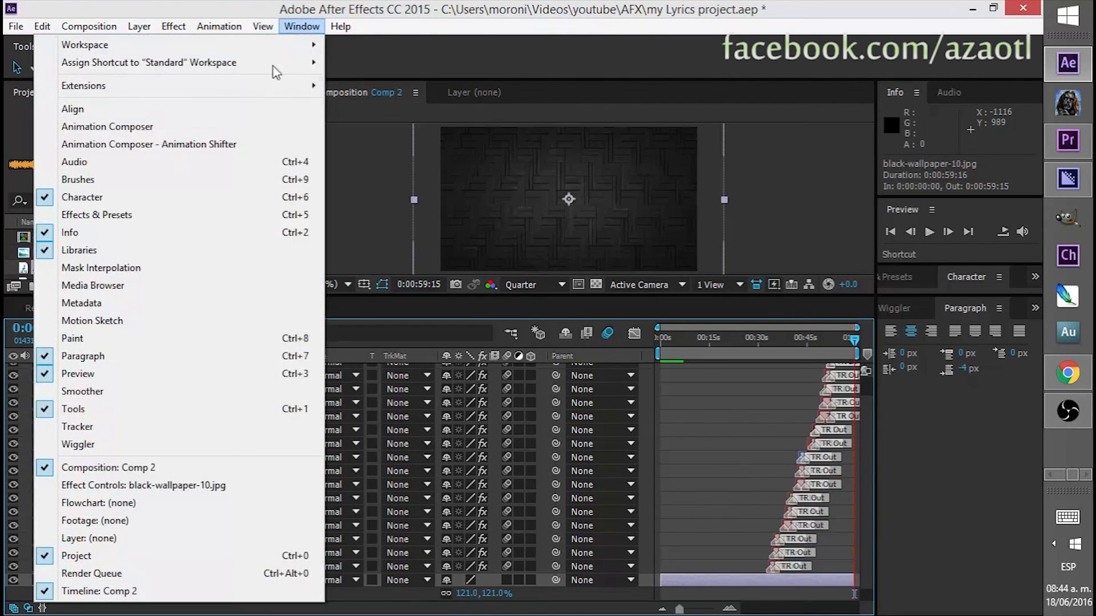
pyautogui.click(220, 140)
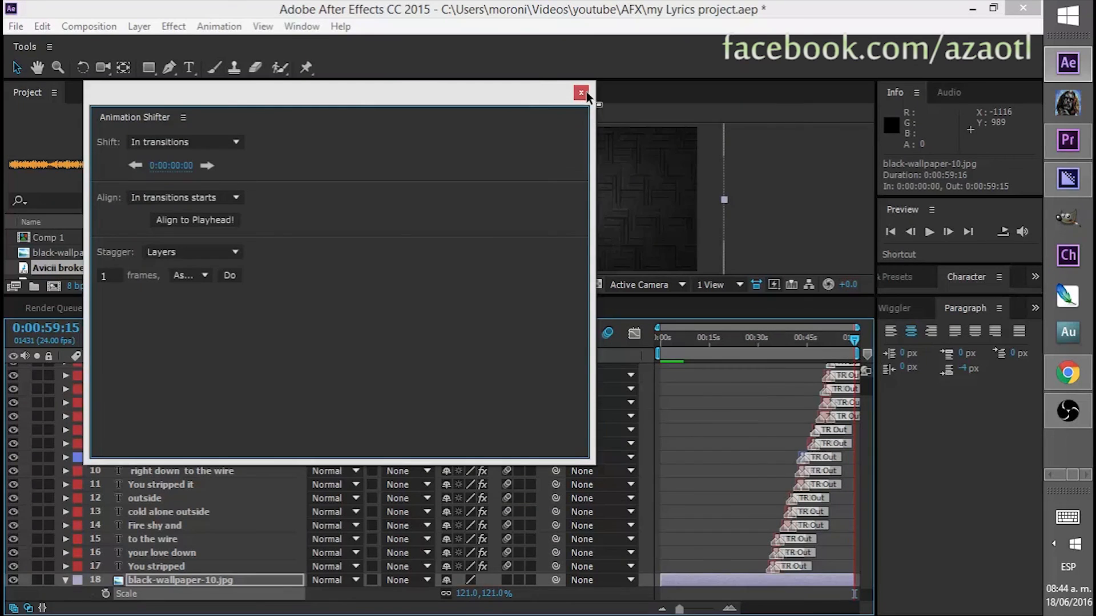
pyautogui.click(581, 92)
# Open Animation Composer and apply the 2D layer effect Wave Warp 2 [1DF] to the black-wallpaper-10.jpg layer
pyautogui.click(300, 26)
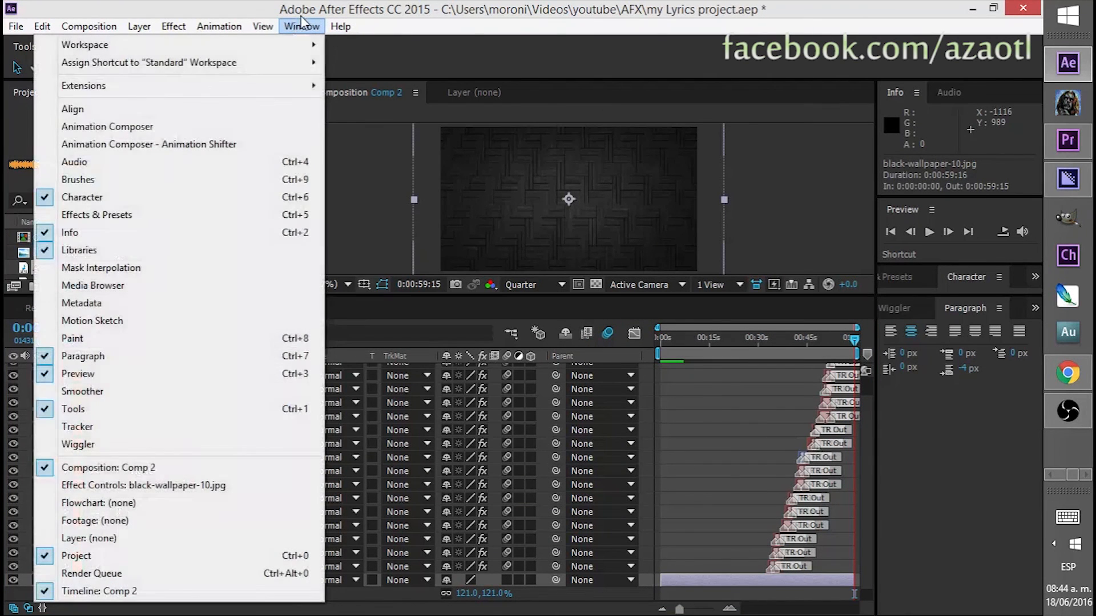
pyautogui.click(196, 128)
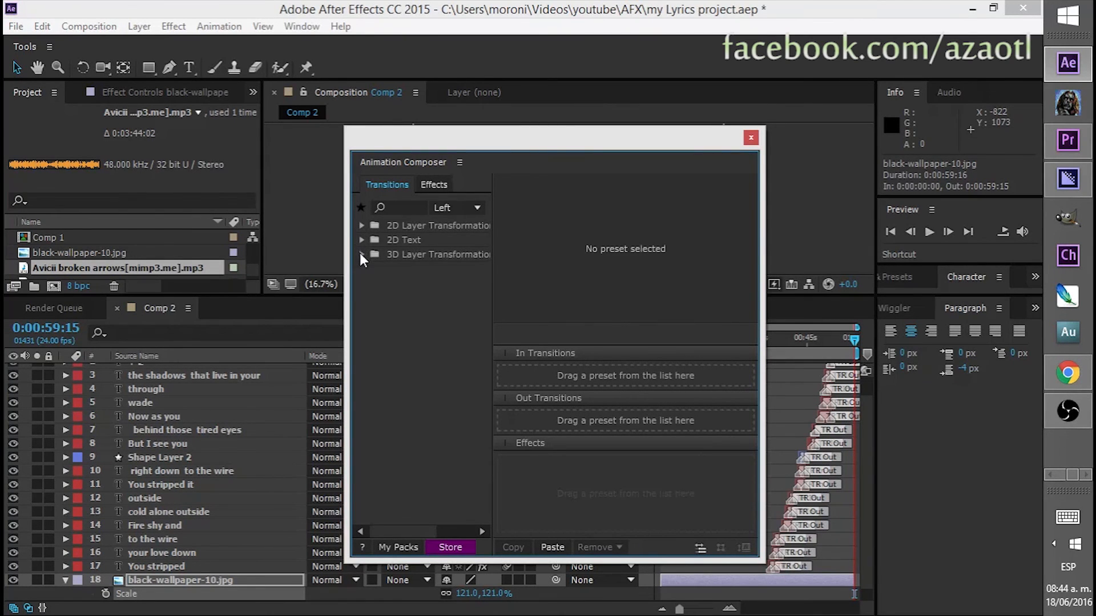
pyautogui.click(433, 187)
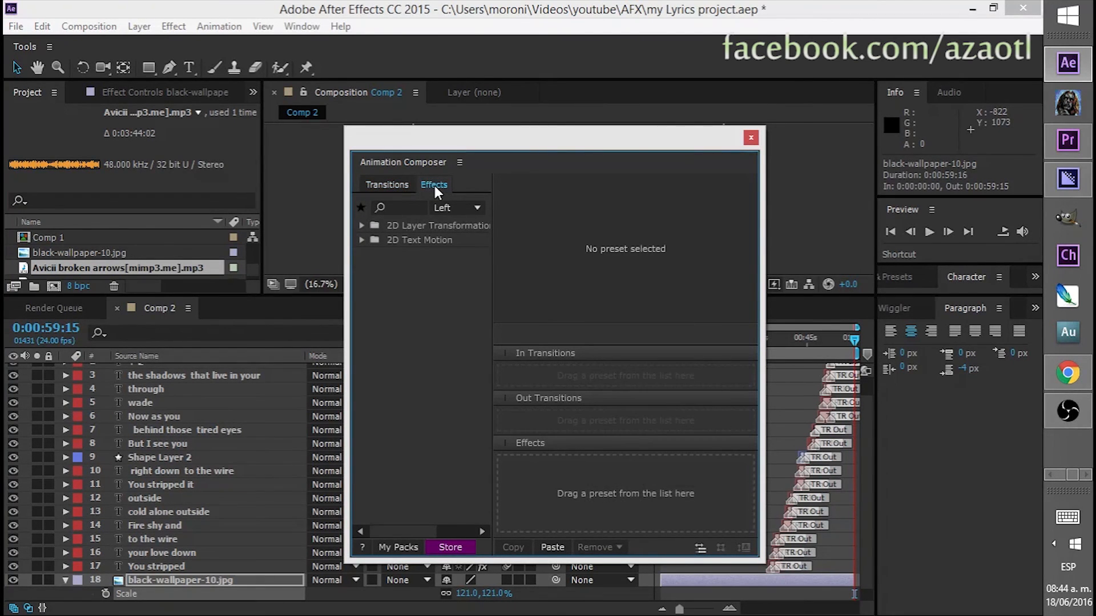
pyautogui.click(361, 225)
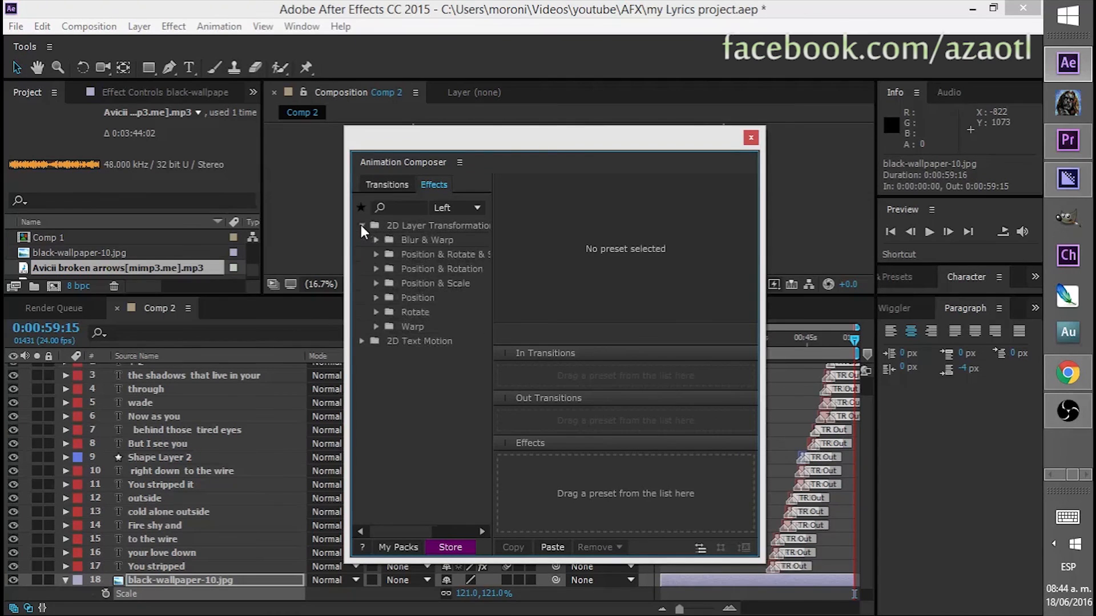
pyautogui.click(376, 327)
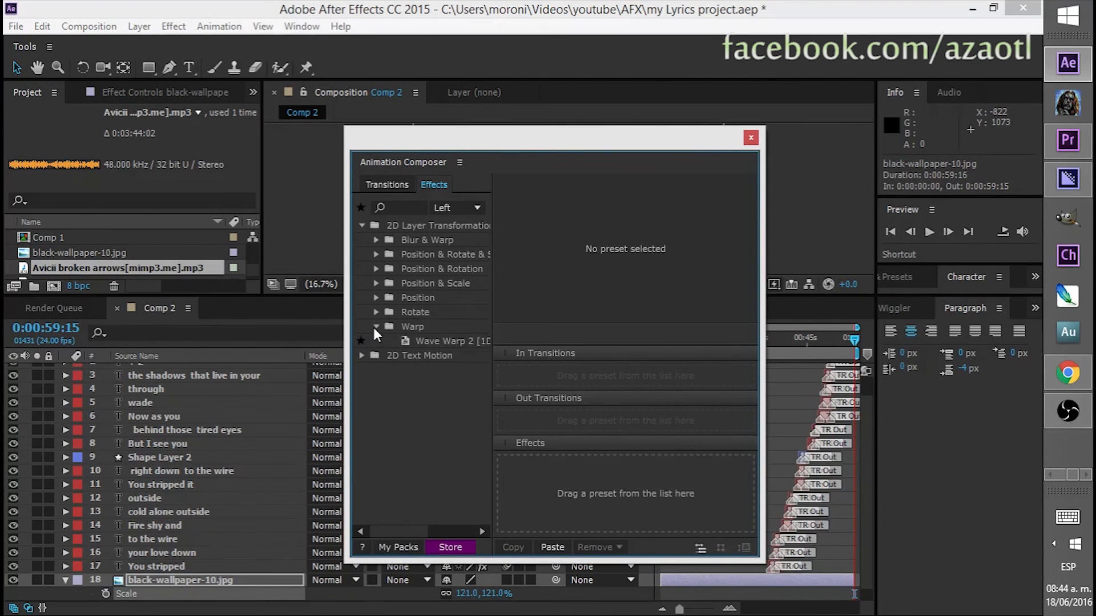
pyautogui.click(412, 341)
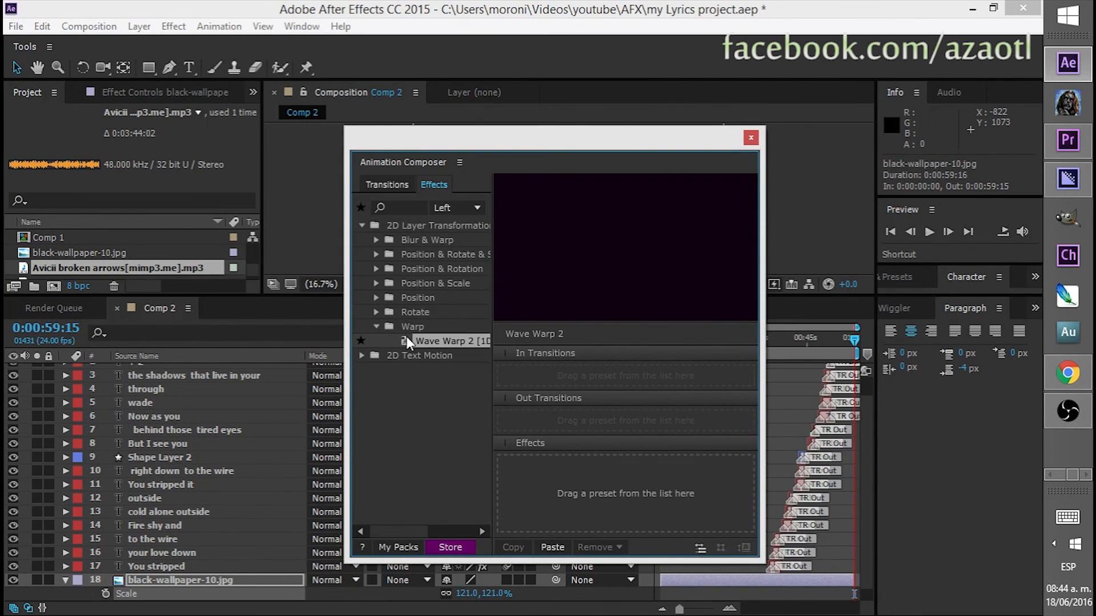
pyautogui.moveTo(407, 342); pyautogui.dragTo(625, 501)
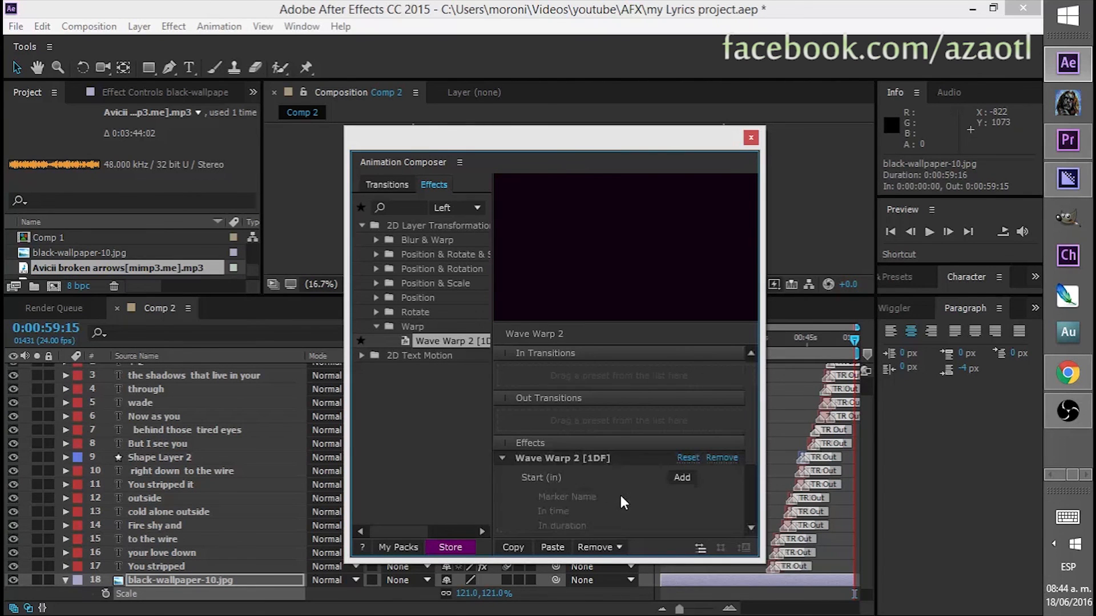
# Set the AC FX [1DF] Intensity slider of the black-wallpaper-10.jpg layer to 14
pyautogui.click(148, 94)
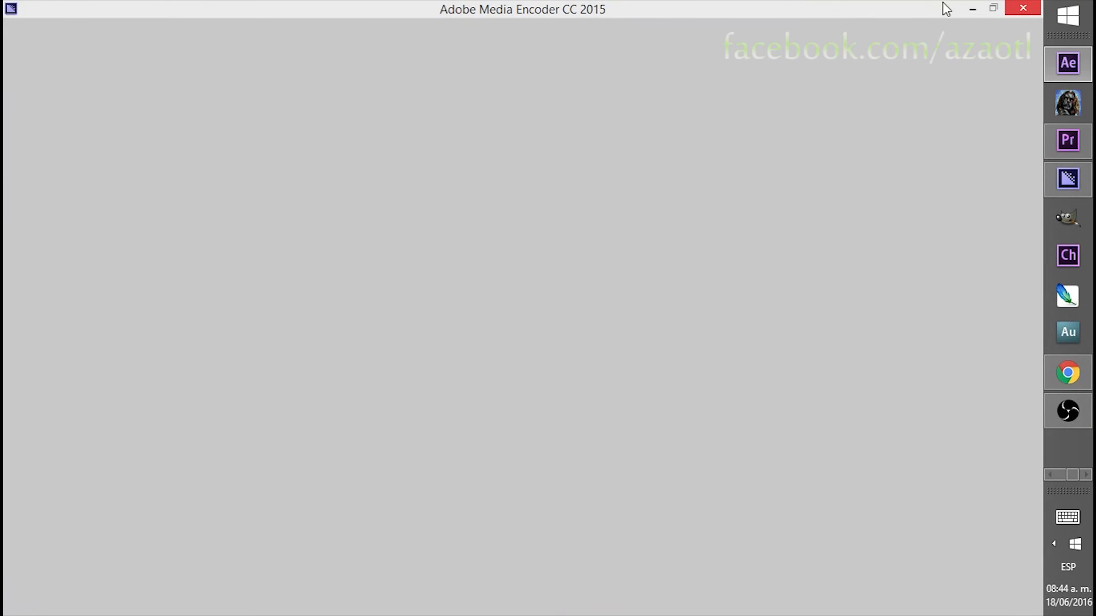
pyautogui.click(972, 9)
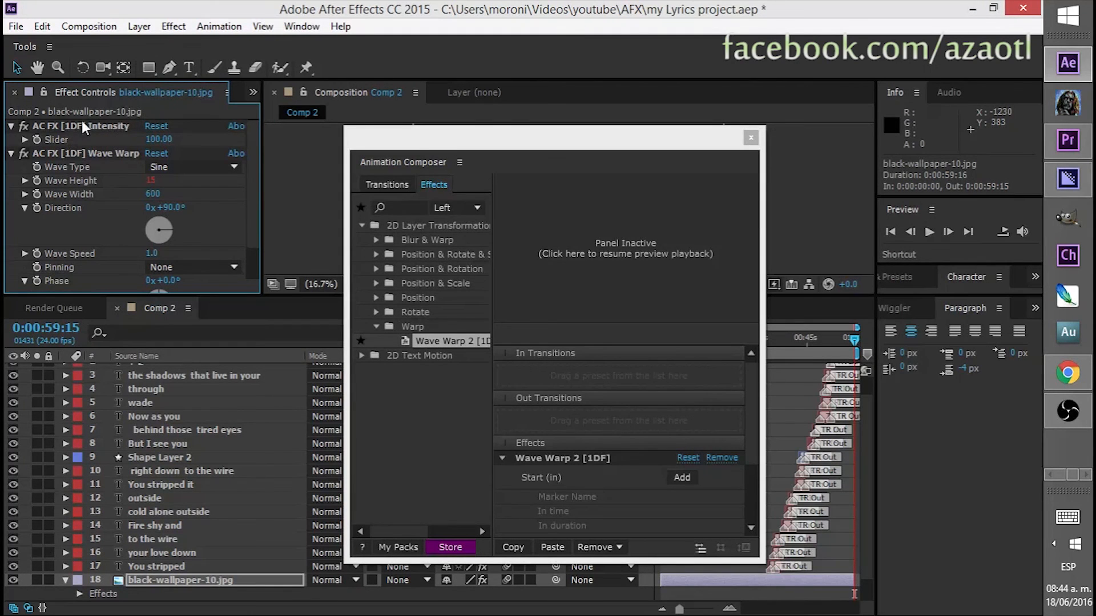
pyautogui.click(113, 127)
pyautogui.moveTo(158, 139); pyautogui.dragTo(96, 152)
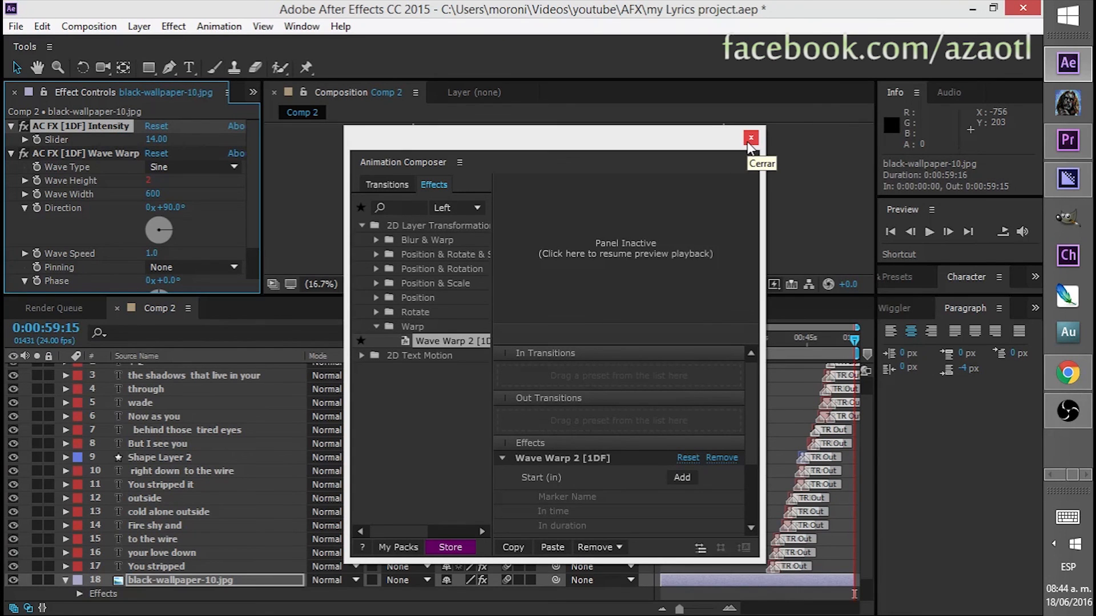
# Apply Wave Warp 2 [1DF] to the "+ 2" layer and set its AC FX Intensity slider to 7
pyautogui.moveTo(627, 145); pyautogui.dragTo(721, 82)
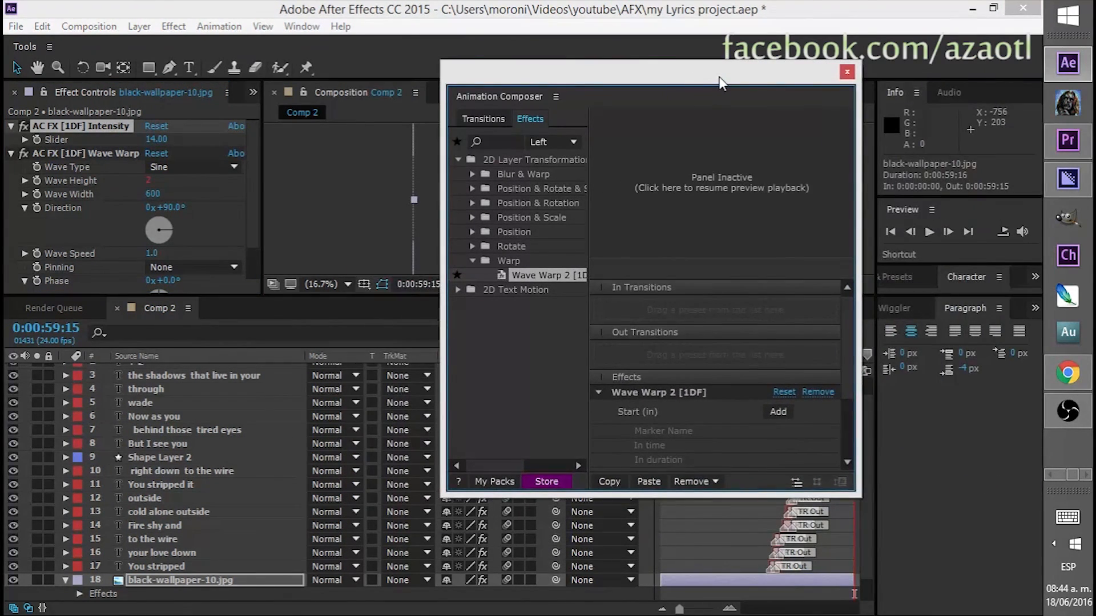
pyautogui.click(212, 376)
pyautogui.scroll(2, 238, 453)
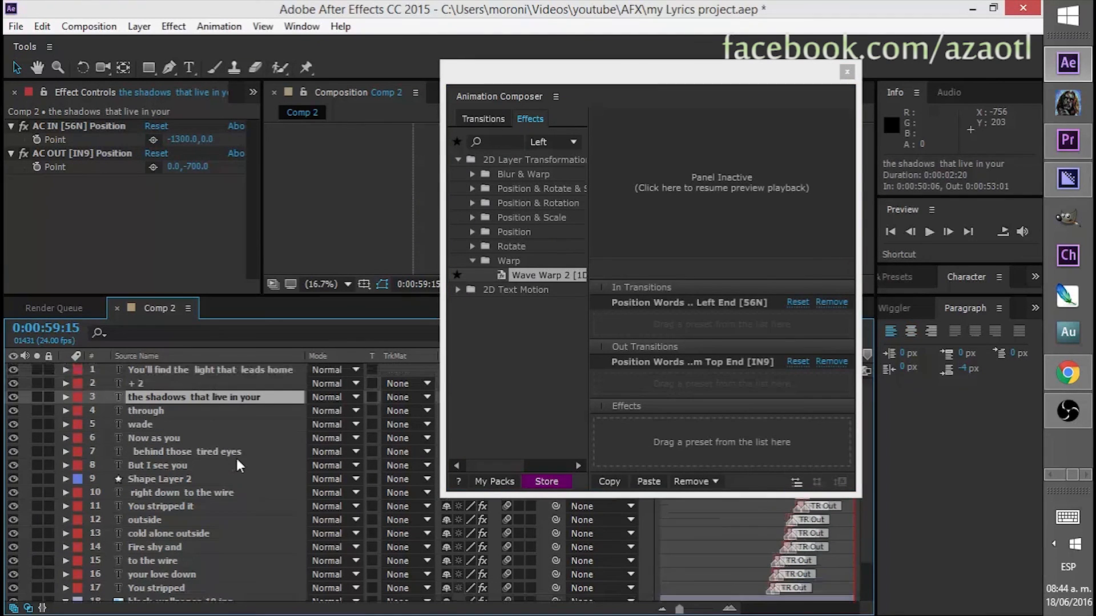
pyautogui.click(141, 384)
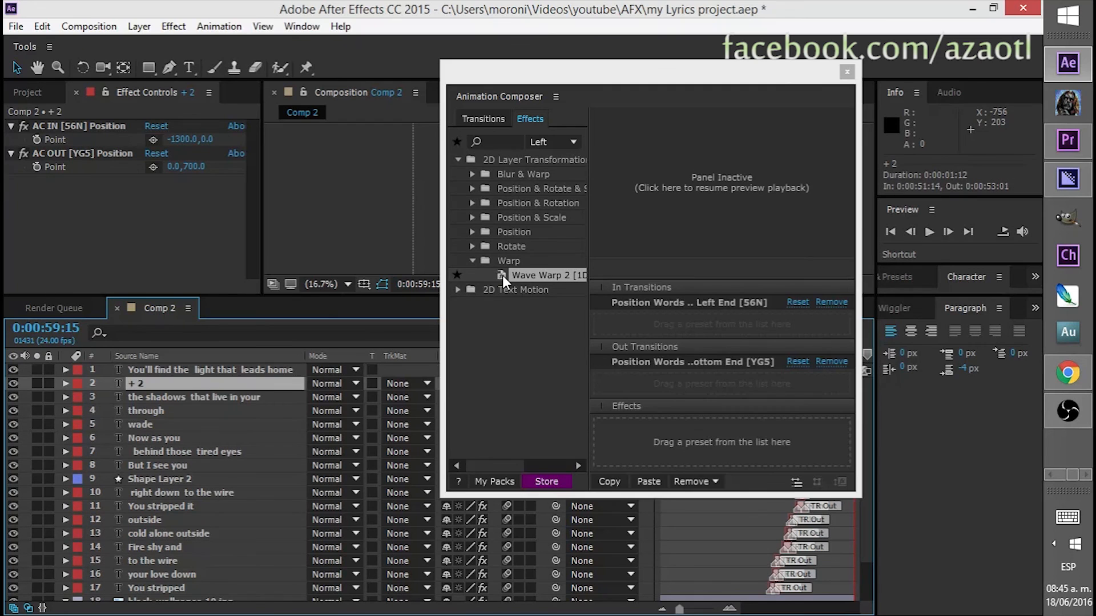
pyautogui.moveTo(503, 280); pyautogui.dragTo(665, 443)
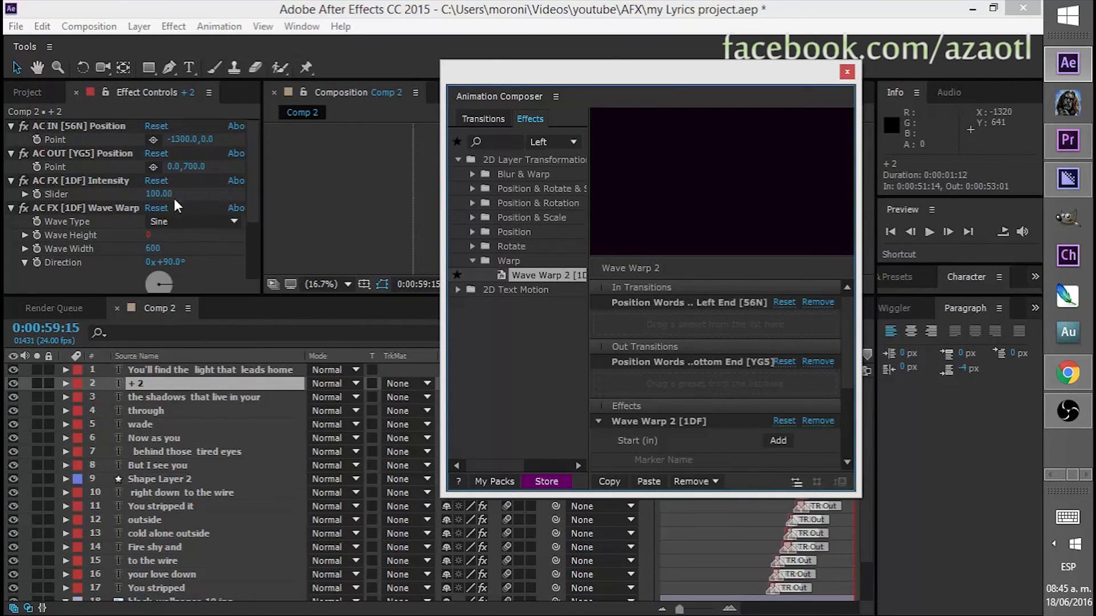
pyautogui.moveTo(157, 194); pyautogui.dragTo(98, 208)
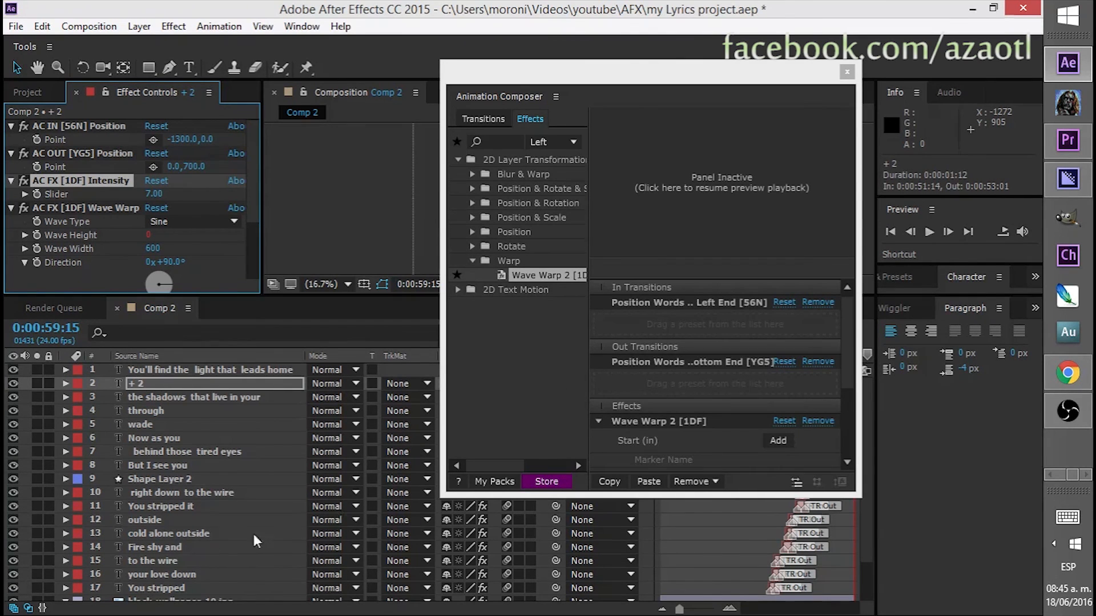
# Close Animation Composer and export Comp 2 to the Adobe Media Encoder queue
pyautogui.click(163, 480)
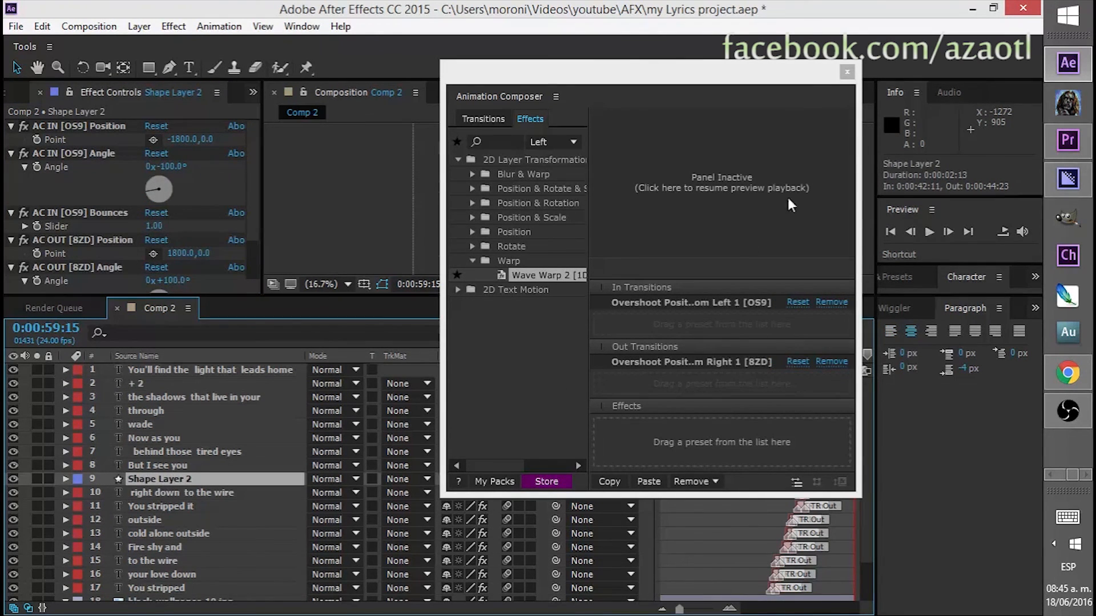
pyautogui.scroll(-3, 331, 511)
pyautogui.click(204, 553)
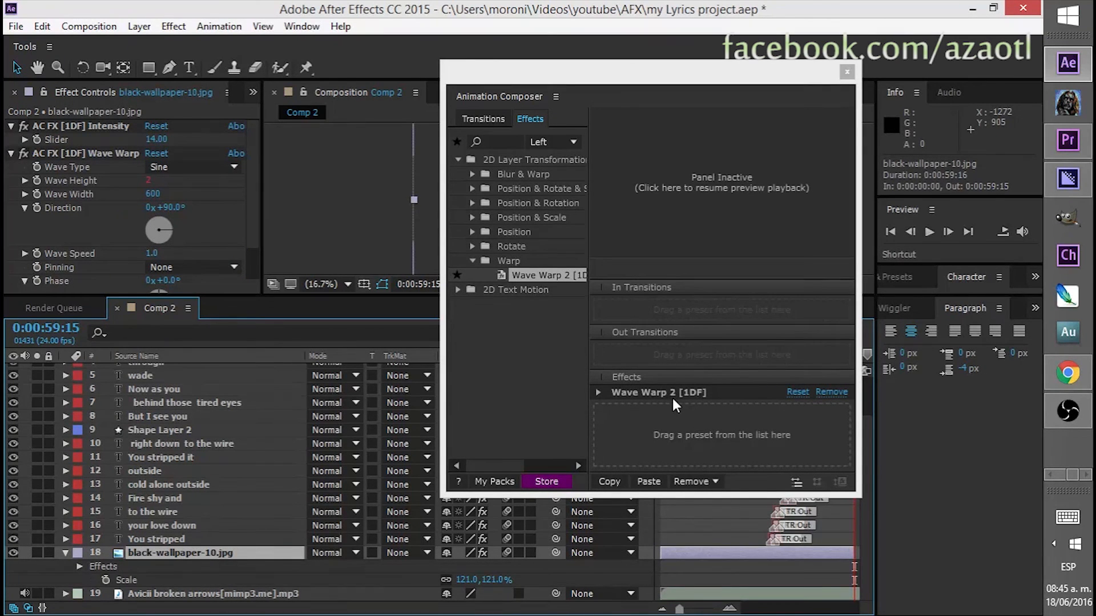
pyautogui.click(846, 72)
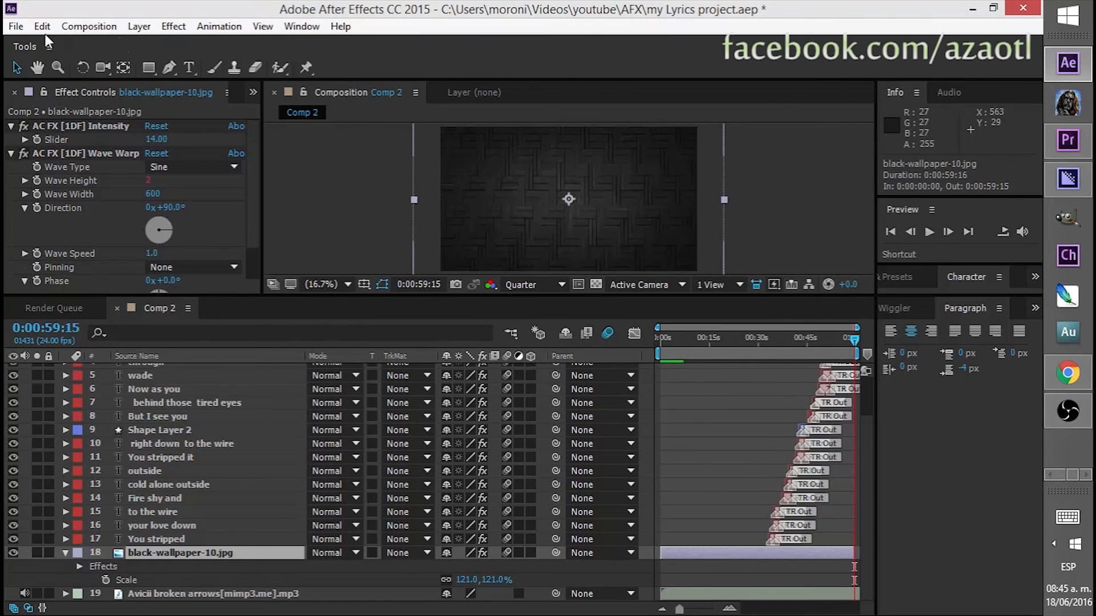
pyautogui.click(19, 30)
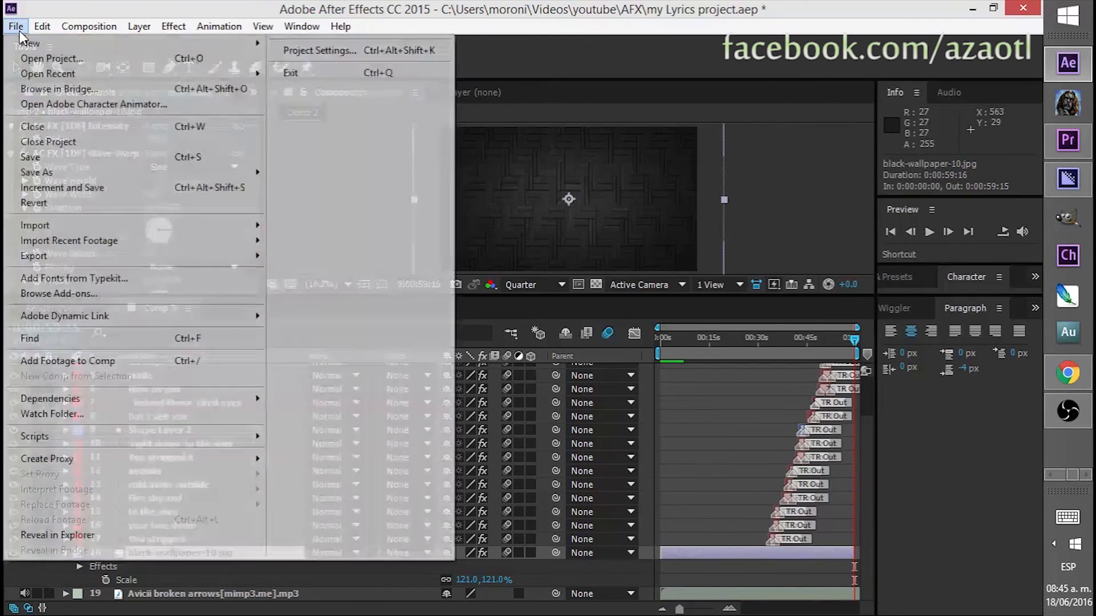
pyautogui.moveTo(132, 258)
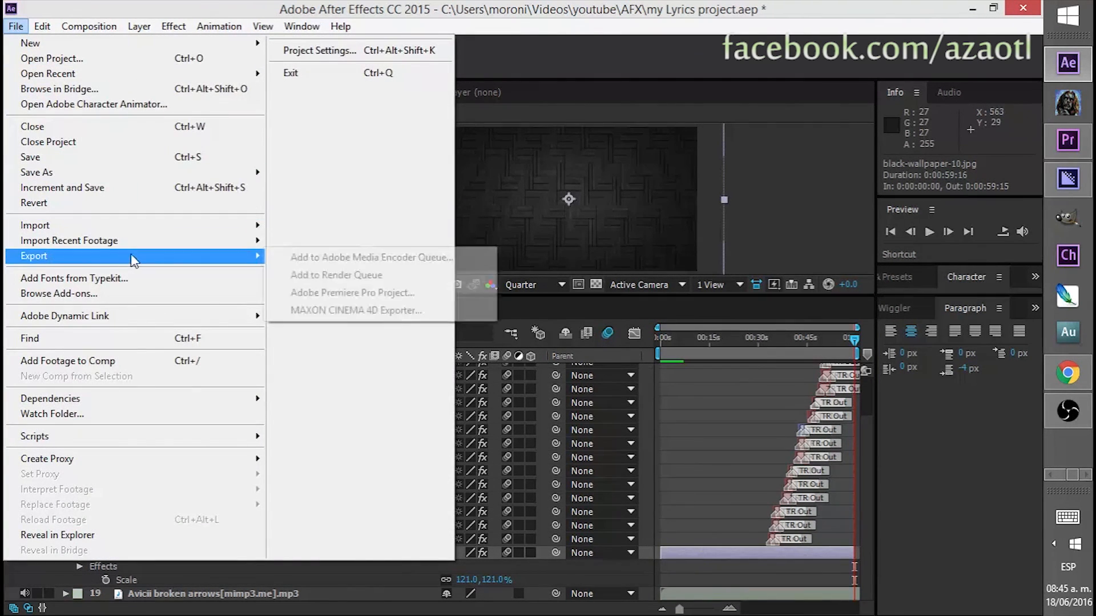
pyautogui.click(300, 258)
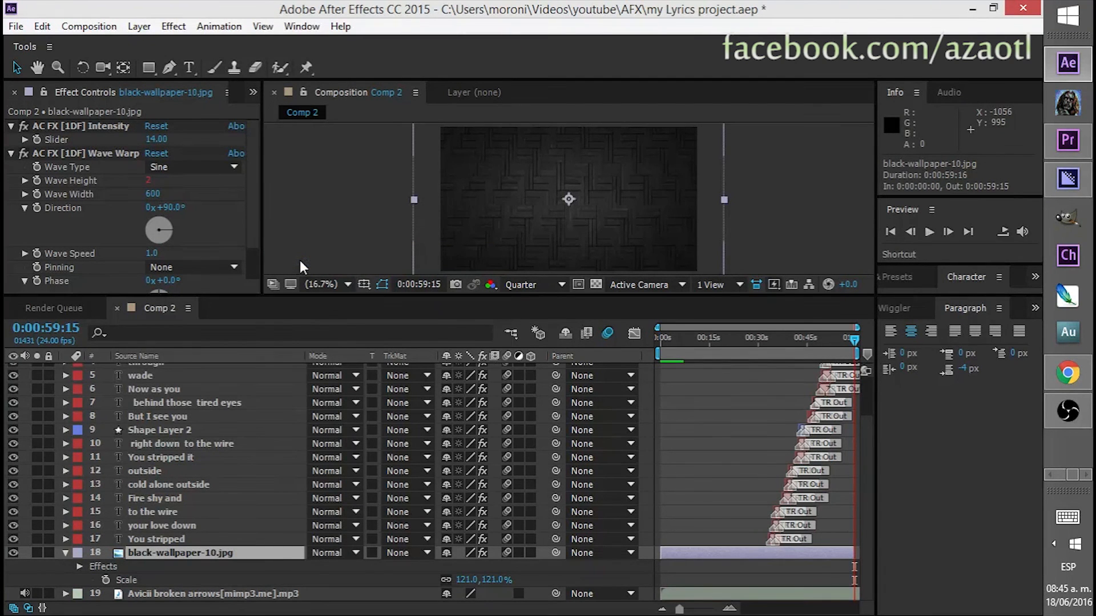